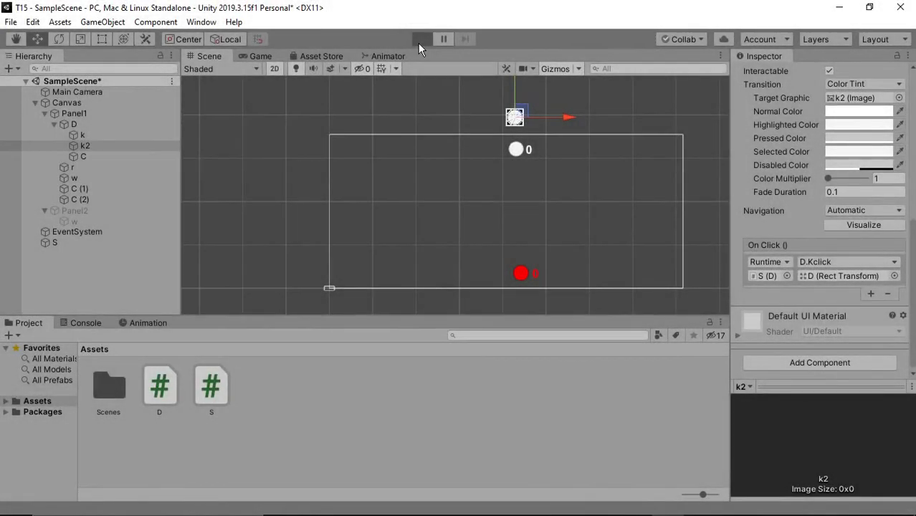
Start the checkers game and play the opening moves, with white capturing the first red piece
click(419, 43)
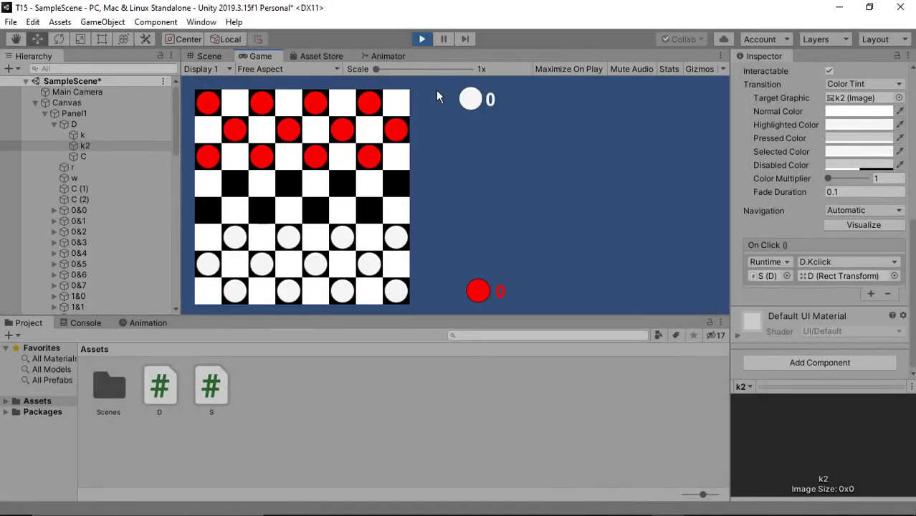
click(287, 235)
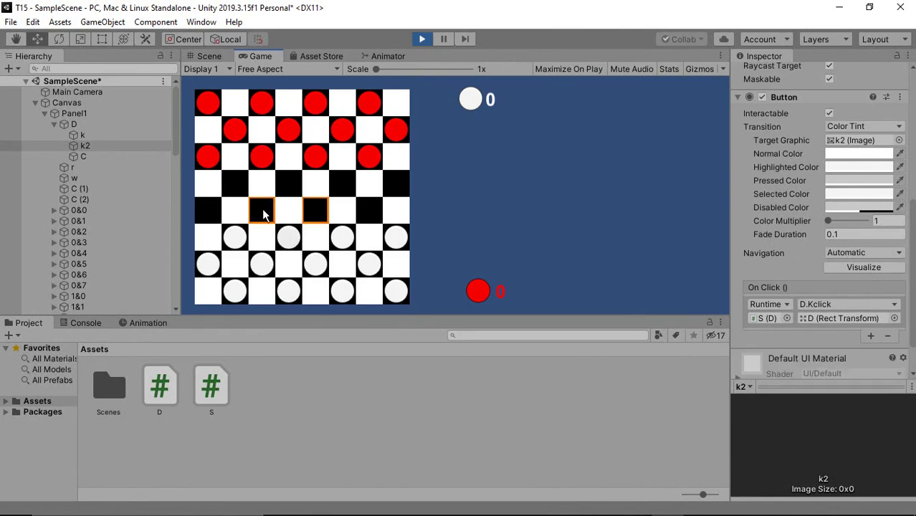
click(262, 209)
click(209, 154)
click(235, 183)
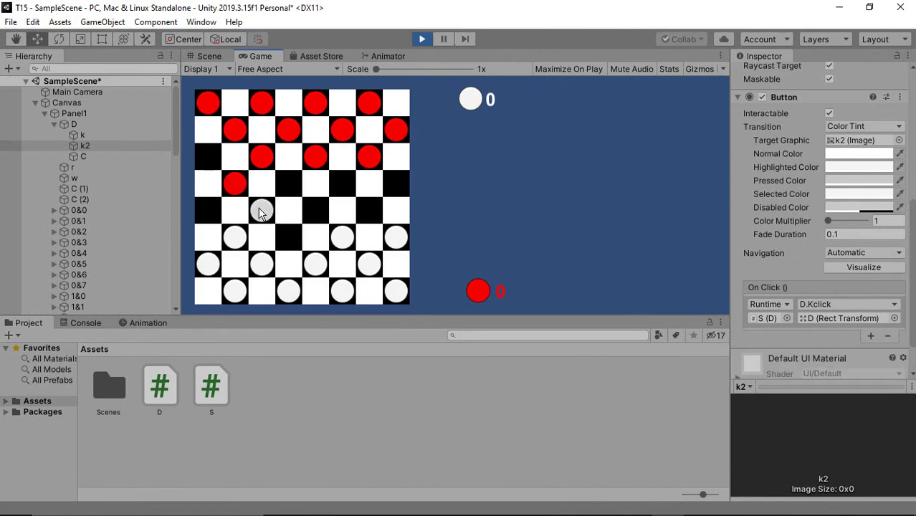
click(262, 209)
click(210, 154)
click(261, 158)
click(289, 185)
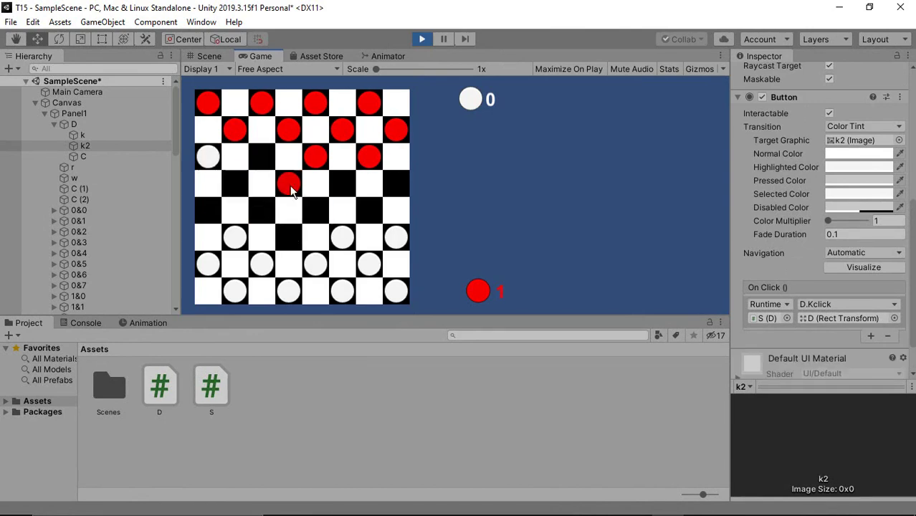
click(315, 262)
click(288, 237)
Trade captures in the centre: white jumps red, red jumps back, white recaptures
click(288, 236)
click(262, 210)
click(235, 237)
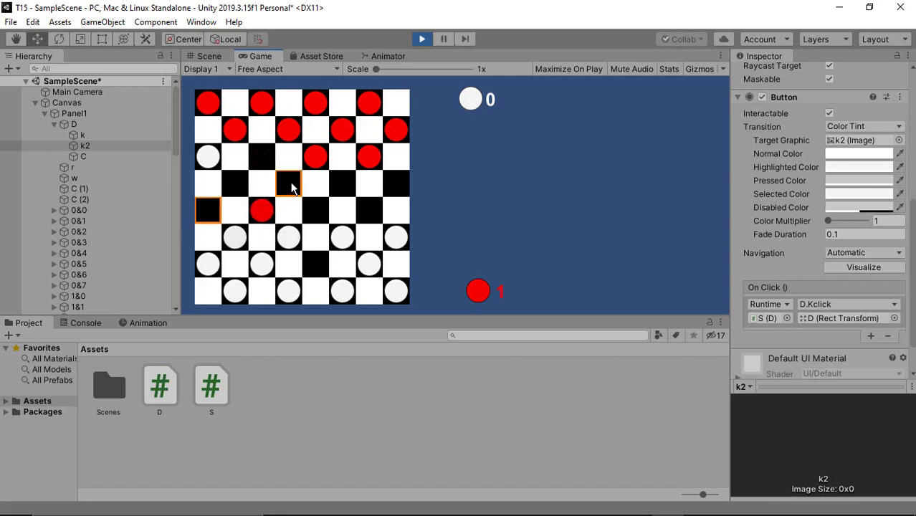
click(288, 183)
click(289, 184)
click(267, 205)
click(285, 231)
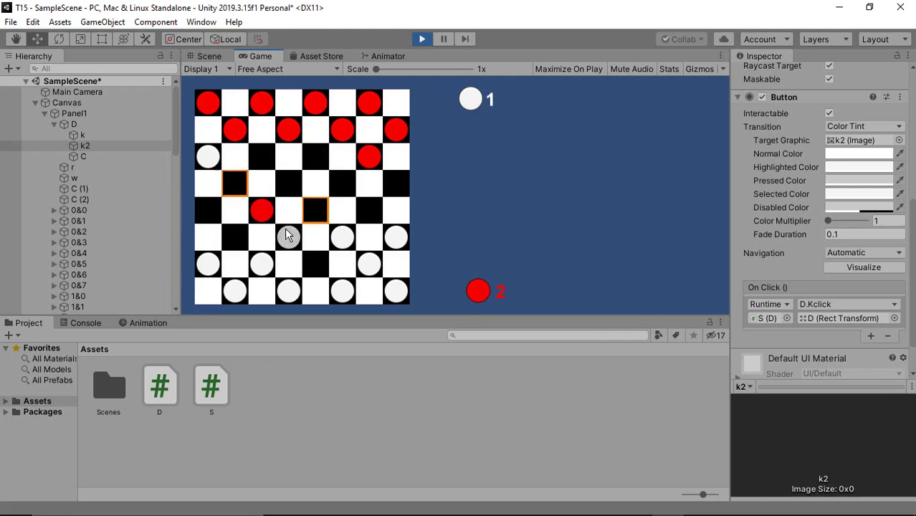
click(237, 183)
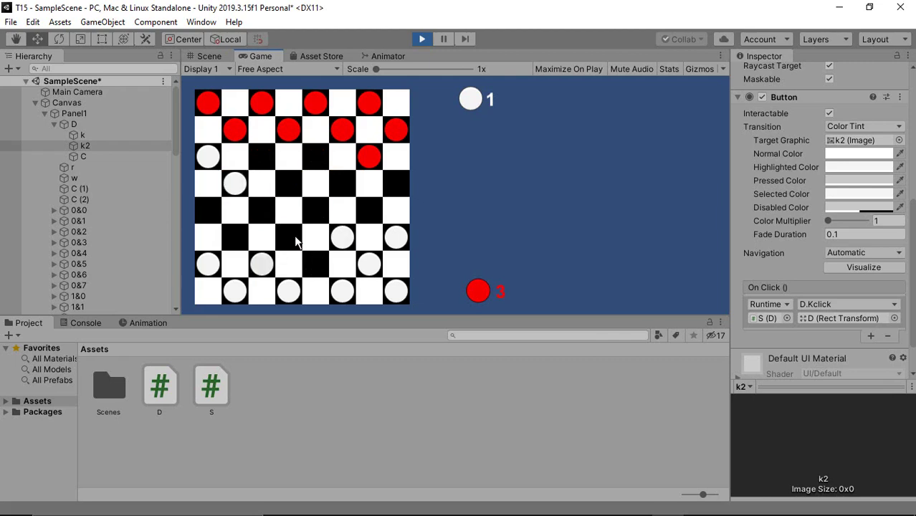
Play diagonal advancing moves for both red and white pieces on the right side
click(363, 163)
click(341, 182)
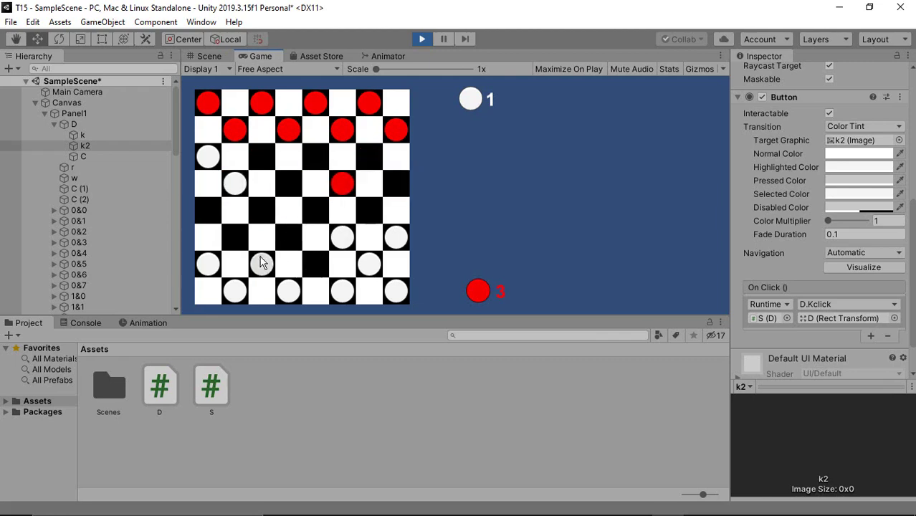
click(260, 258)
click(287, 236)
click(286, 132)
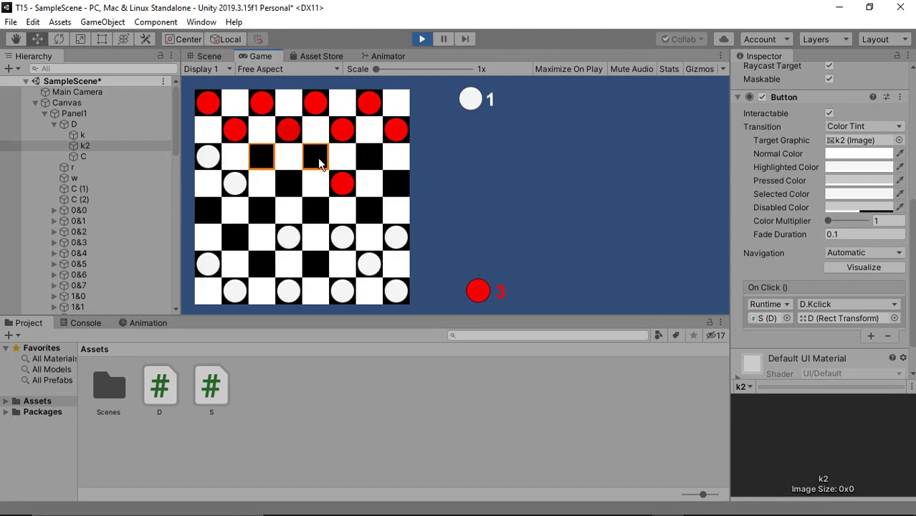
click(317, 157)
click(239, 244)
click(342, 183)
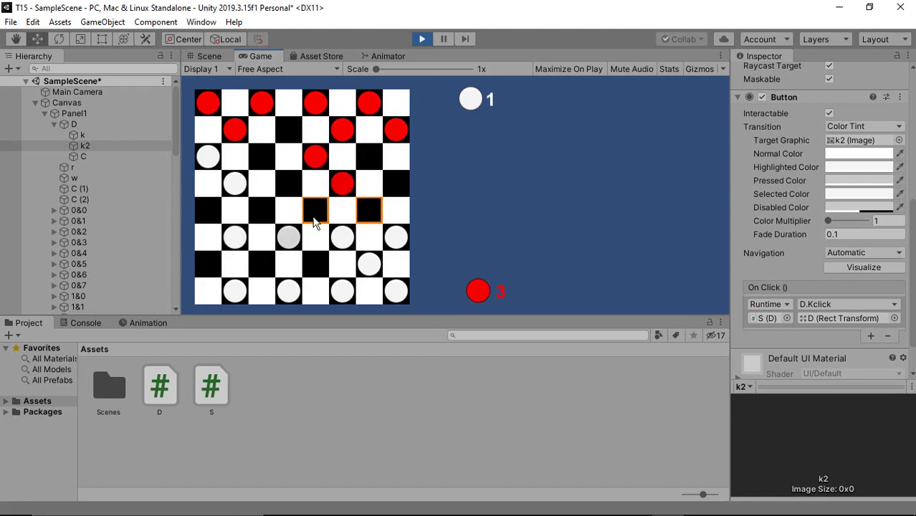
Exchange jumps on the right, with white capturing red twice around a red capture
click(315, 210)
click(290, 239)
click(338, 184)
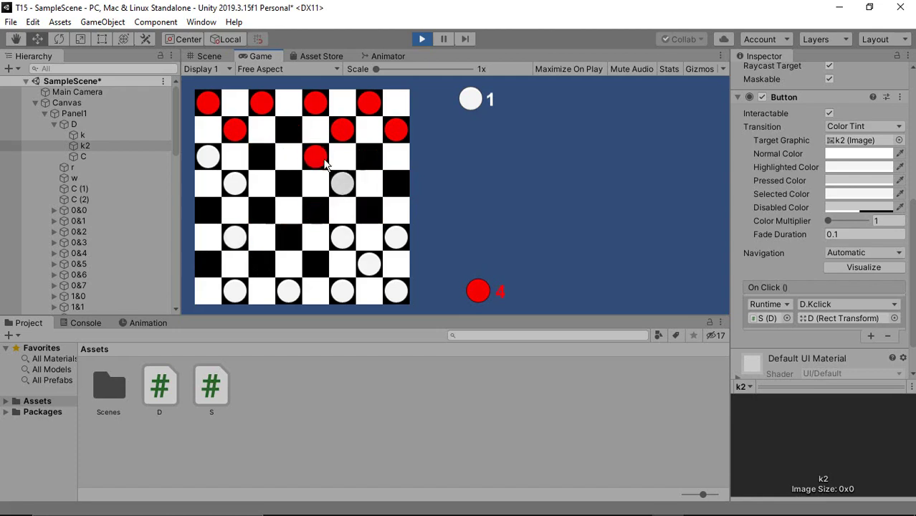
click(368, 210)
click(394, 235)
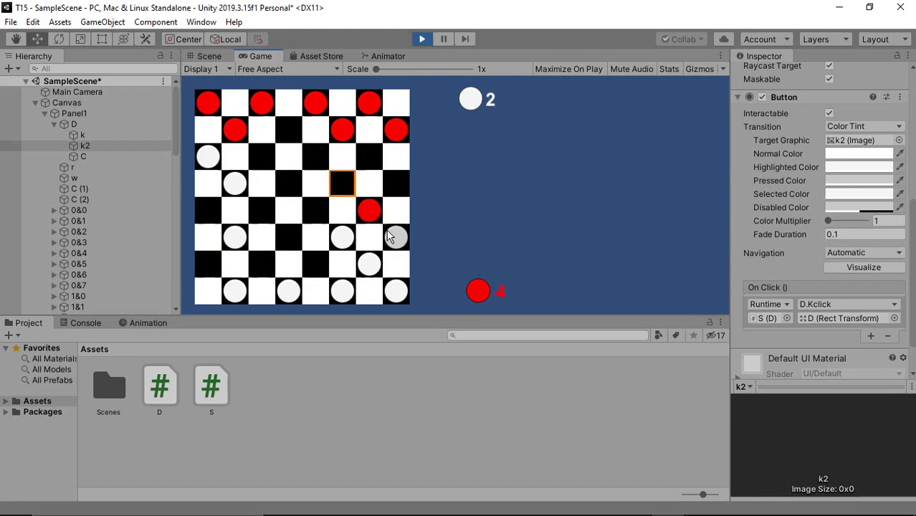
click(344, 193)
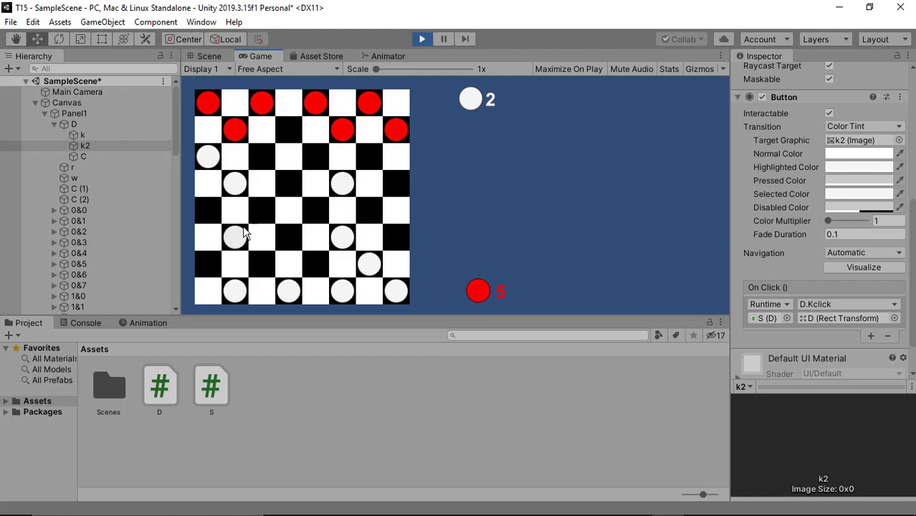
Play a chain of jump exchanges between white and red near the top of the board
click(345, 132)
click(316, 155)
click(337, 179)
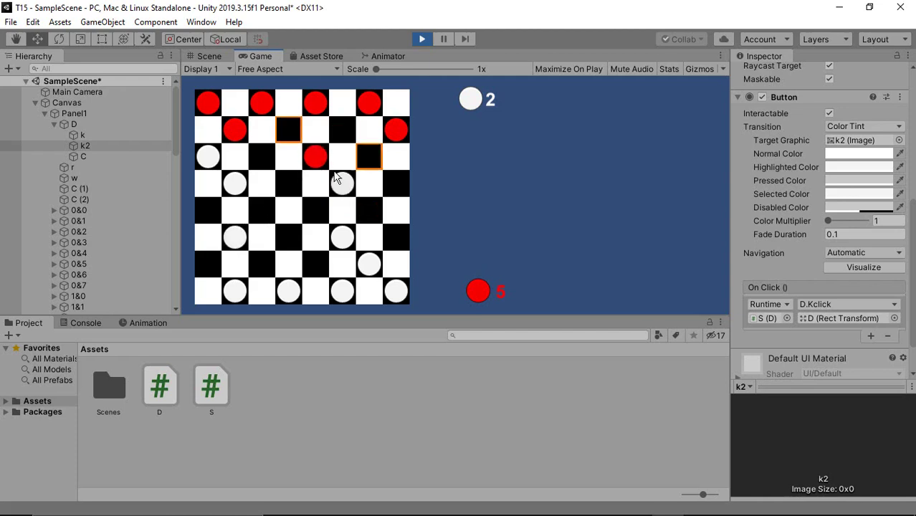
click(287, 131)
click(314, 108)
click(262, 155)
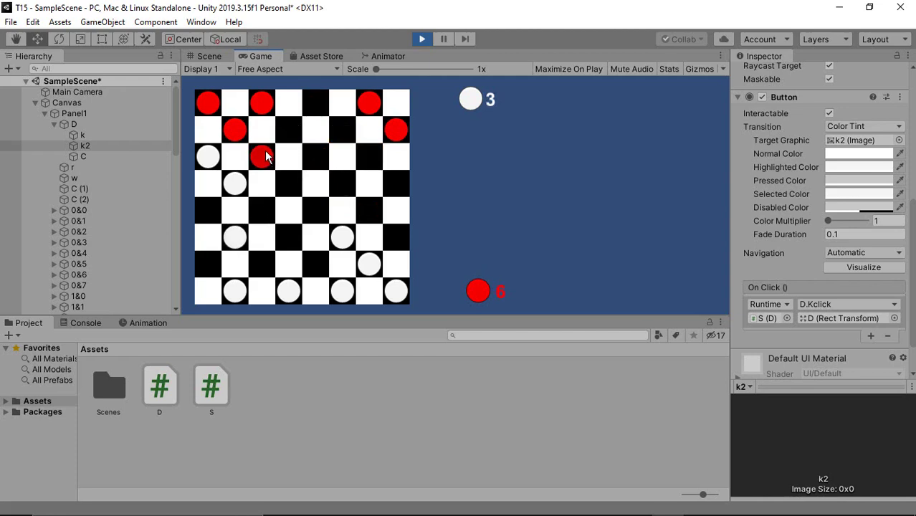
click(235, 183)
click(288, 130)
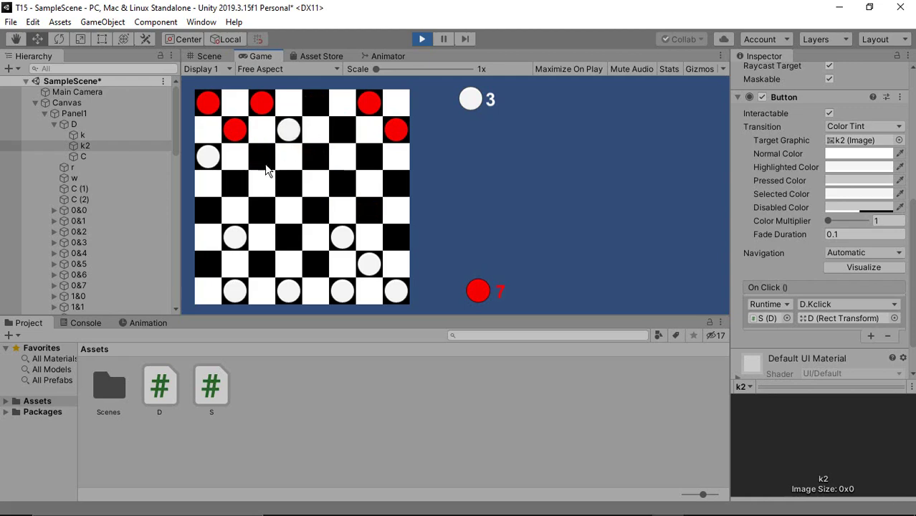
click(261, 104)
click(315, 155)
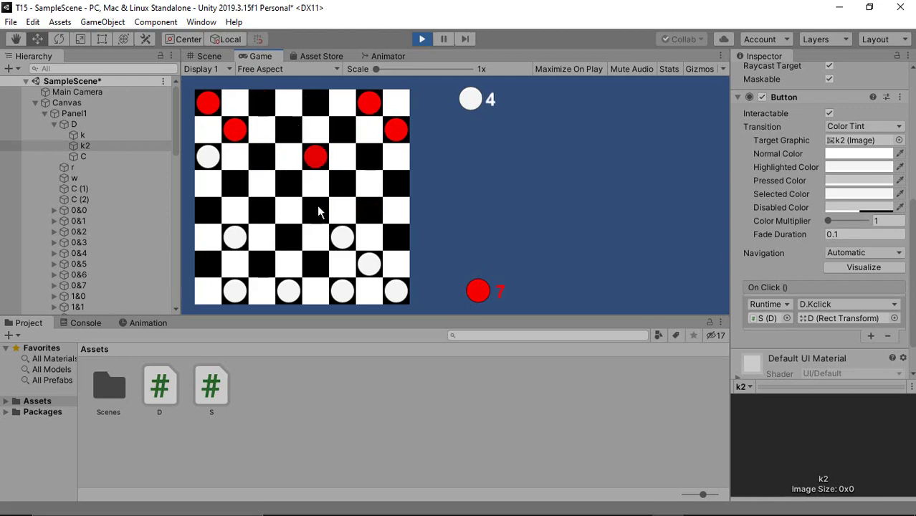
click(232, 237)
click(263, 207)
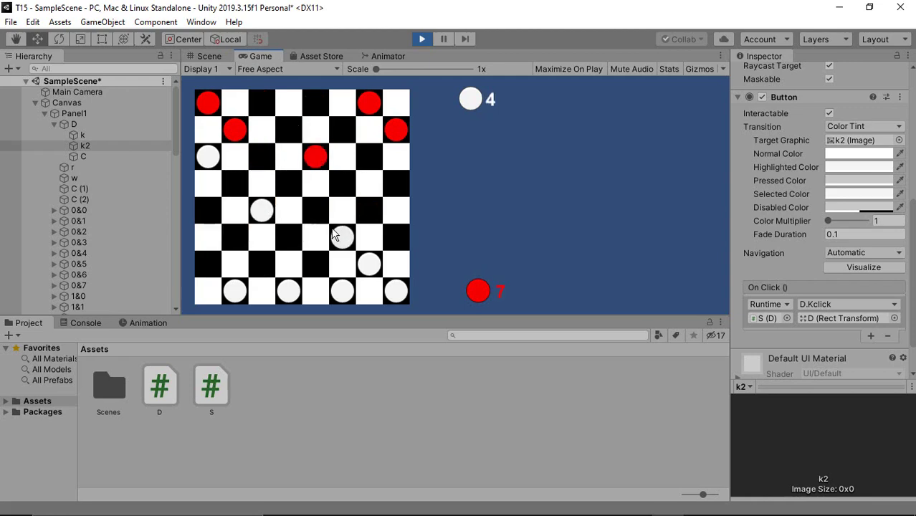
Continue the game with white jumping two more red checkers
click(315, 157)
click(206, 154)
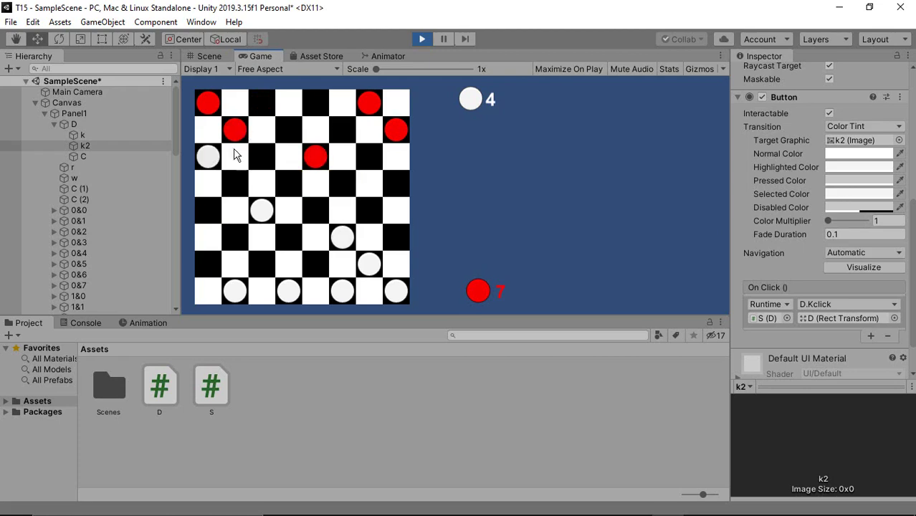
click(396, 129)
click(369, 156)
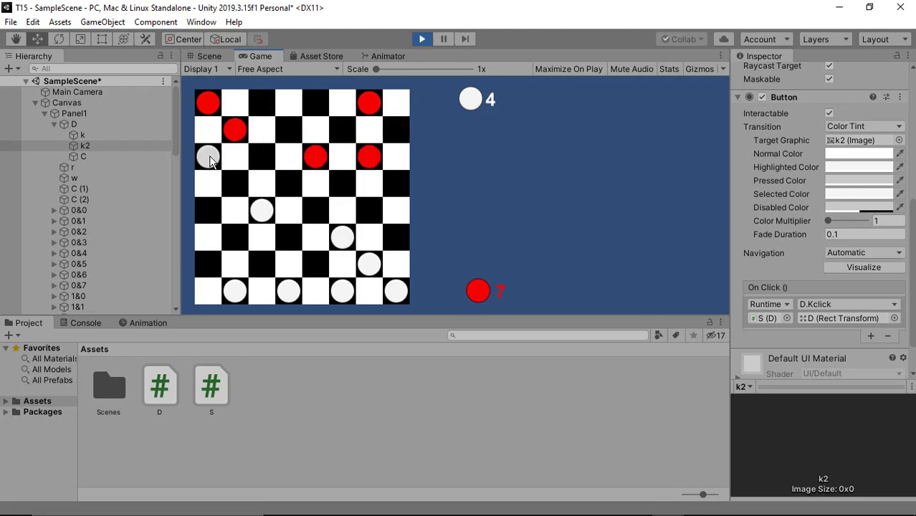
click(262, 103)
click(315, 158)
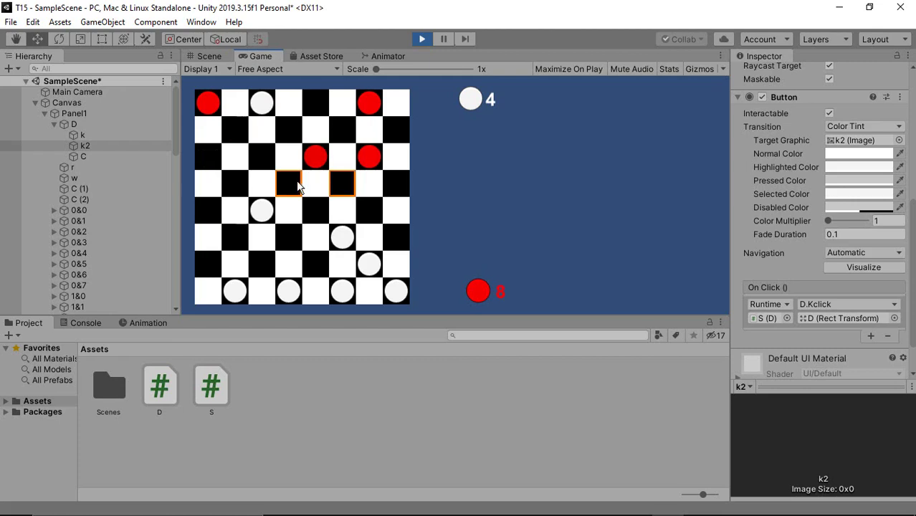
click(288, 185)
click(262, 210)
click(315, 156)
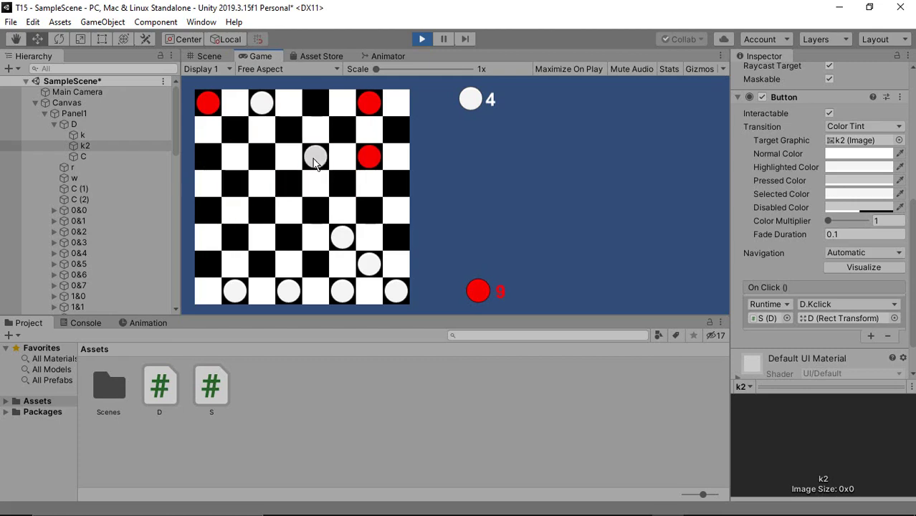
Let red advance from the top row and have white capture it
click(342, 239)
click(370, 102)
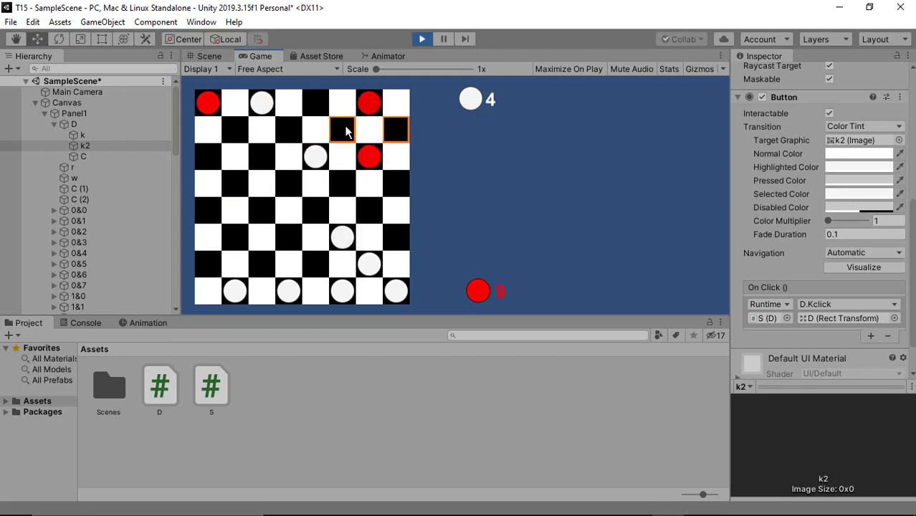
click(343, 129)
click(321, 158)
click(366, 104)
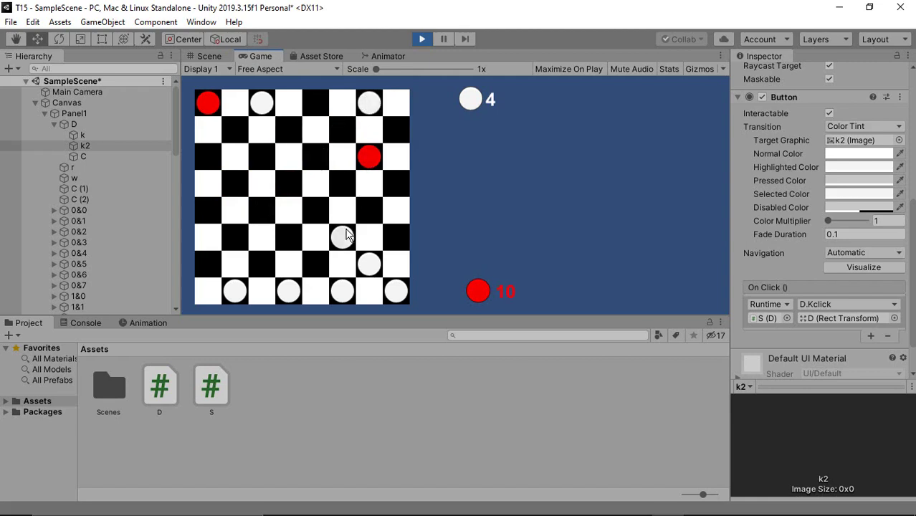
Bring red forward toward white and capture it with a white checker
click(370, 157)
click(347, 180)
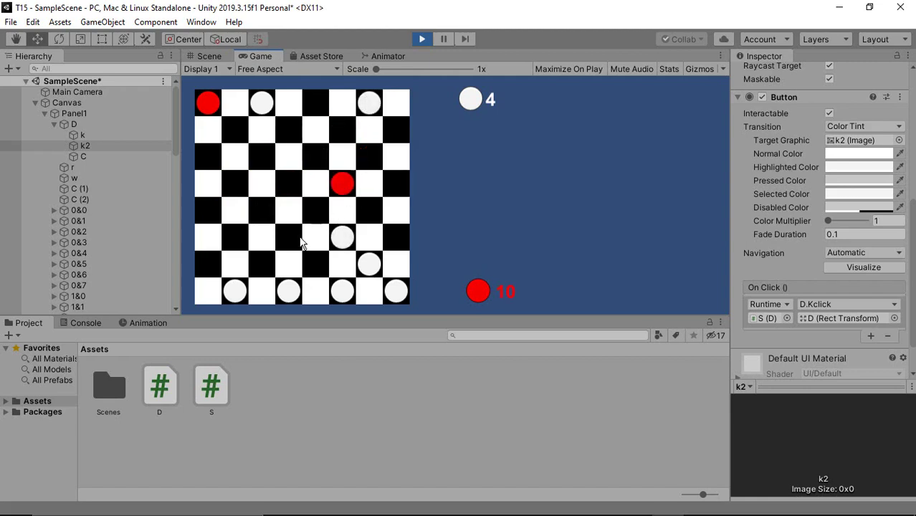
click(236, 290)
click(262, 263)
click(344, 185)
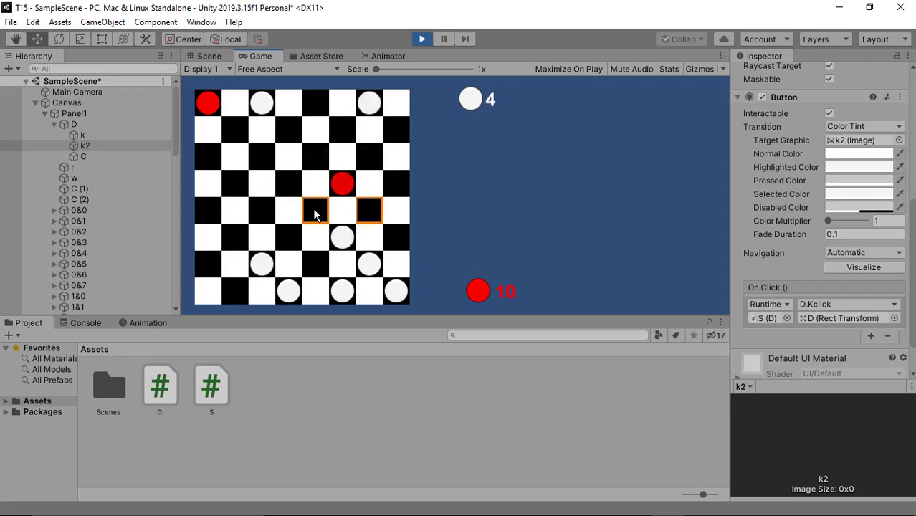
click(316, 210)
click(341, 237)
click(289, 183)
Capture the last red checker with white so 'You win white' appears
click(208, 102)
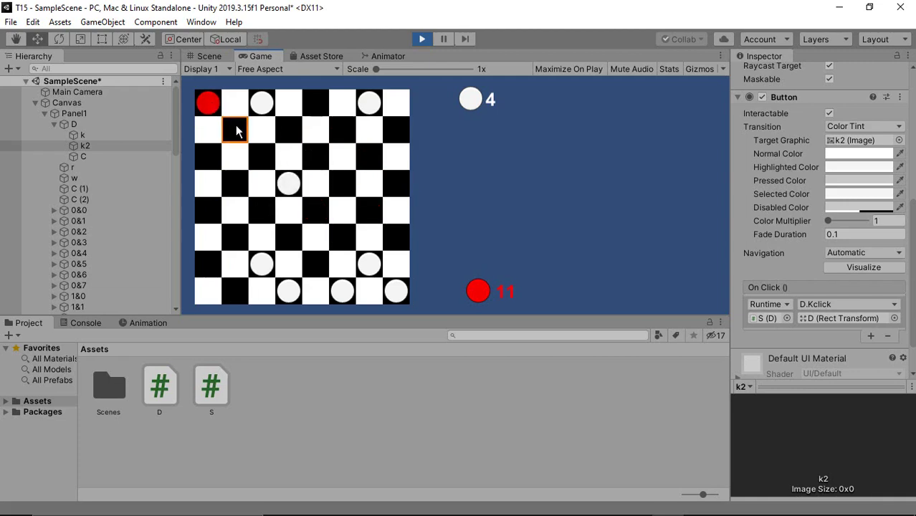
click(235, 129)
click(261, 263)
click(235, 237)
click(236, 131)
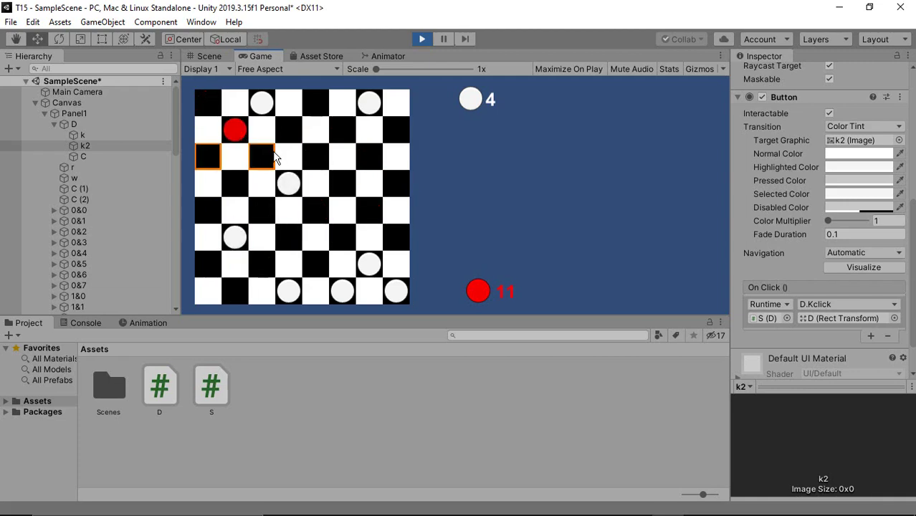
click(261, 157)
click(290, 184)
click(234, 128)
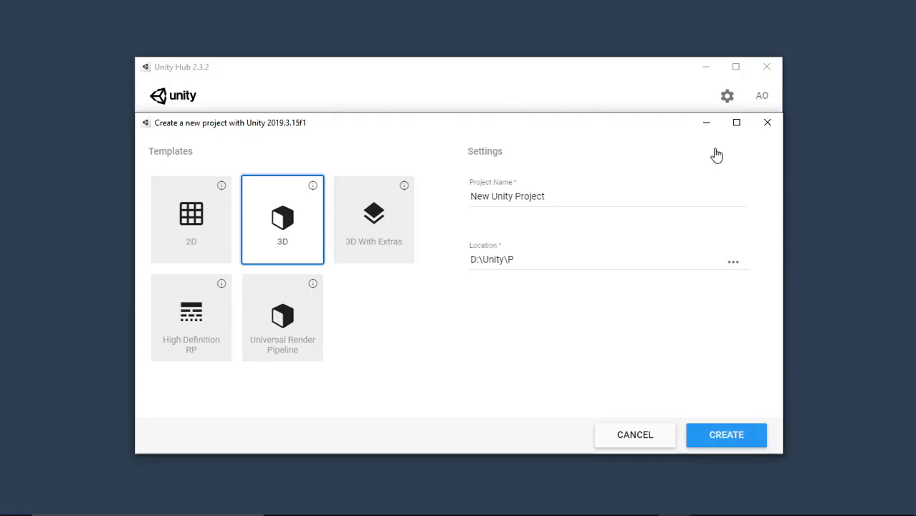
Choose the 2D template and replace the default project name with T15
click(190, 215)
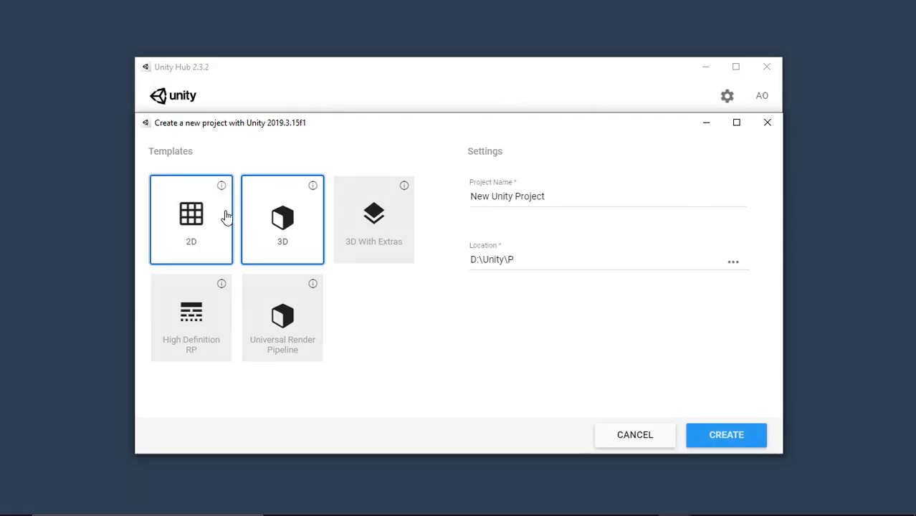
drag(546, 196, 453, 199)
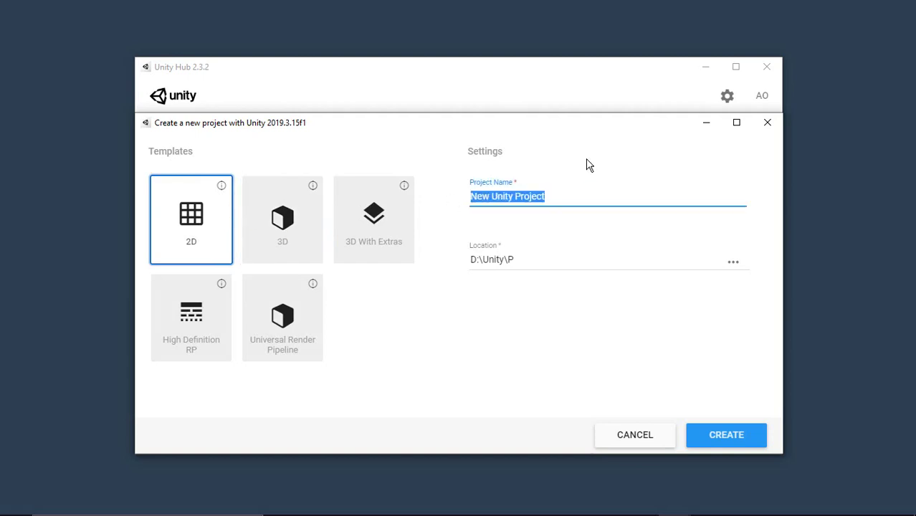
text(T1)
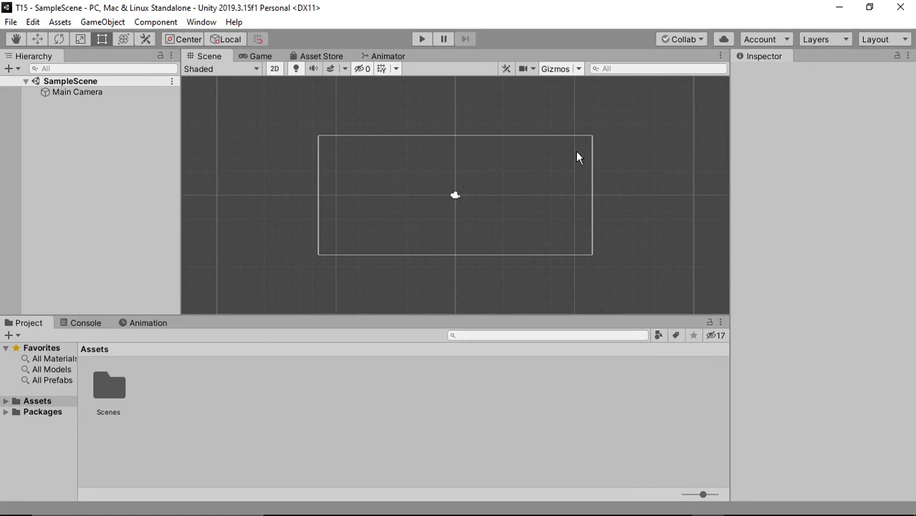
Add a UI Canvas to the scene from the Hierarchy
right_click(94, 124)
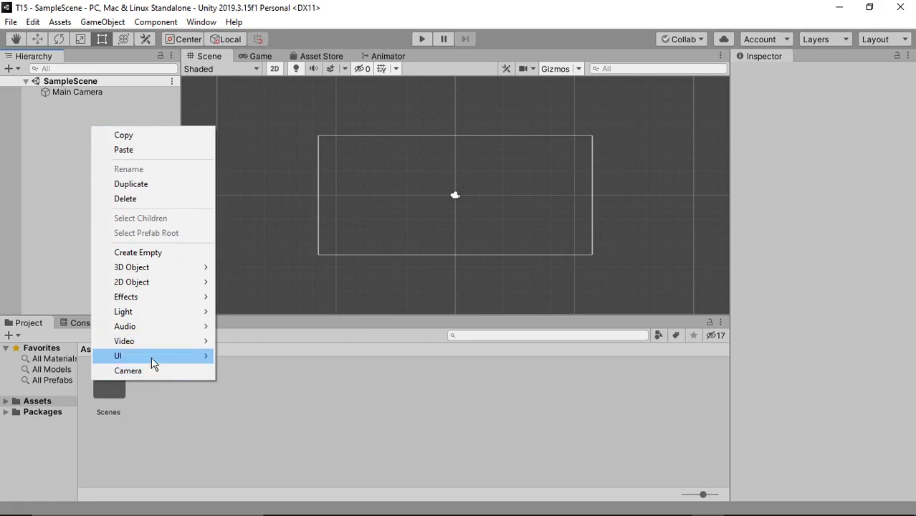
mouse_move(153, 358)
click(288, 312)
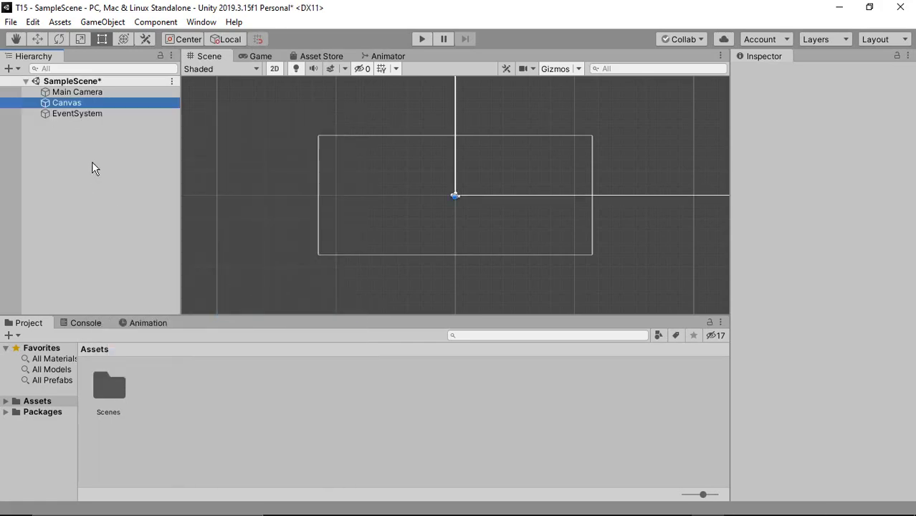
Add a UI Panel under the Canvas and rename it P1
right_click(62, 101)
mouse_move(172, 332)
click(241, 306)
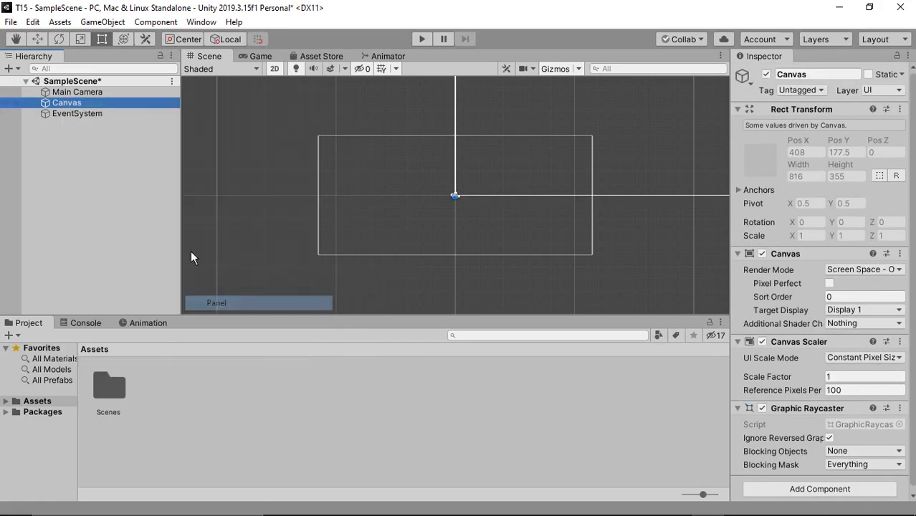
right_click(86, 114)
click(140, 157)
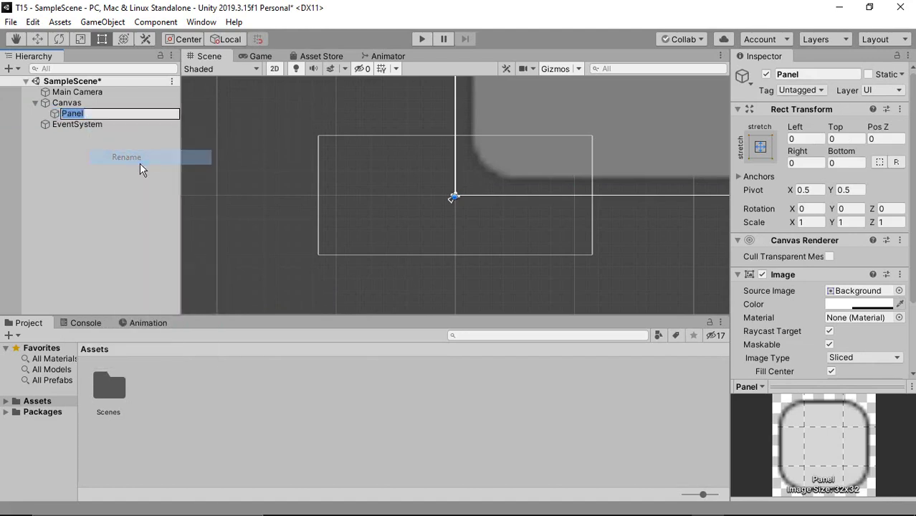
text(P1)
key(Return)
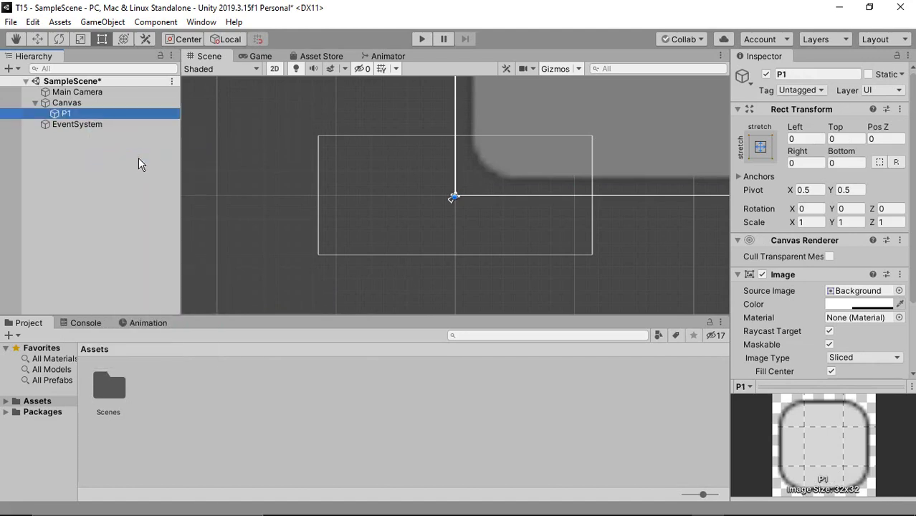
Set P1's Source Image to None and its colour alpha to 0
click(899, 291)
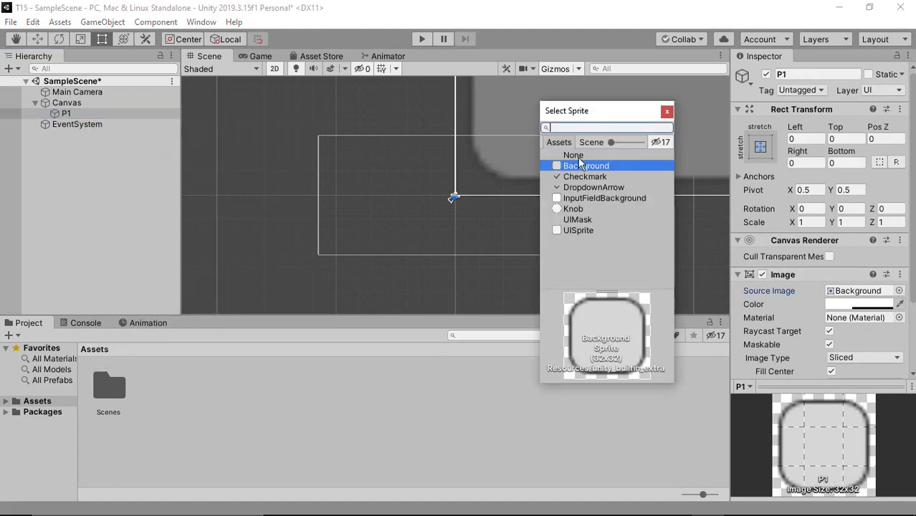
click(573, 155)
click(666, 111)
click(860, 304)
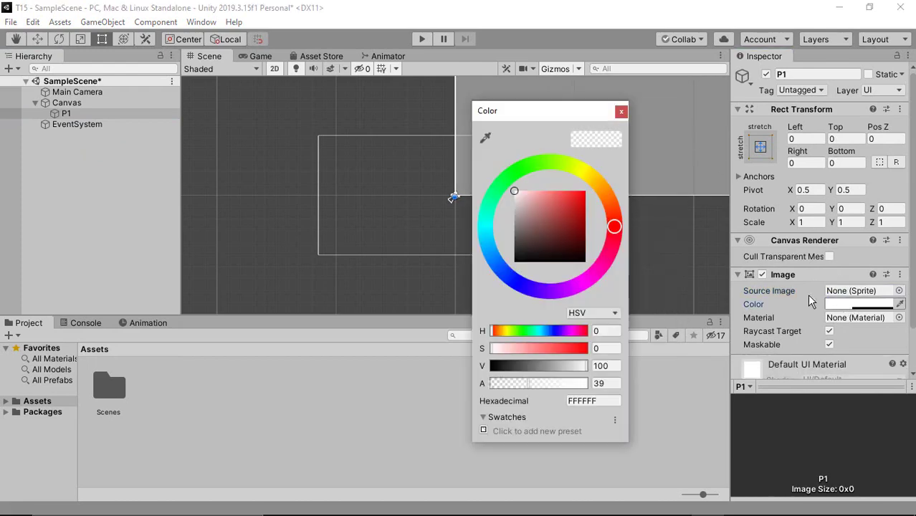
drag(552, 125, 574, 128)
click(633, 386)
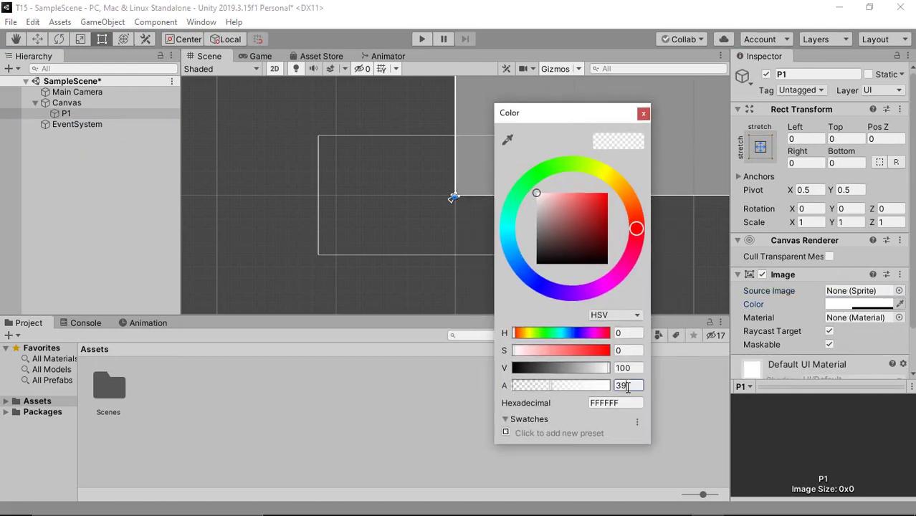
text(0)
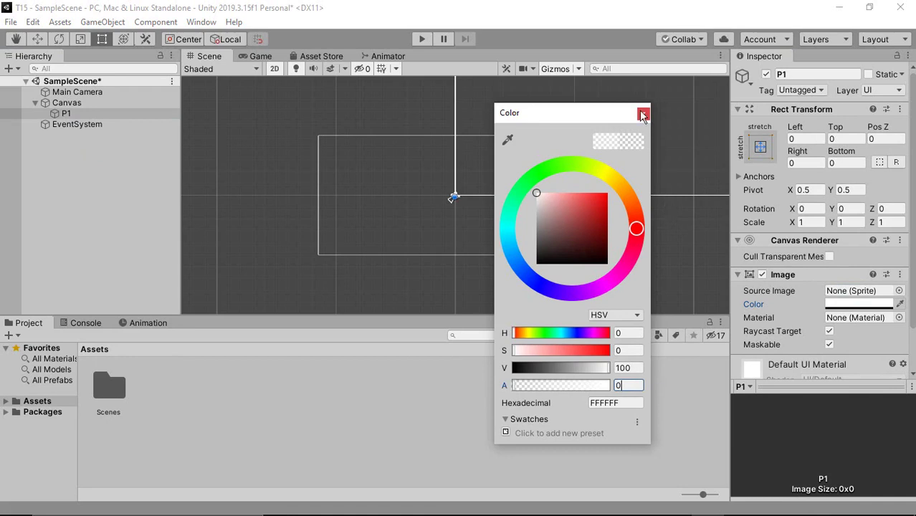
click(642, 115)
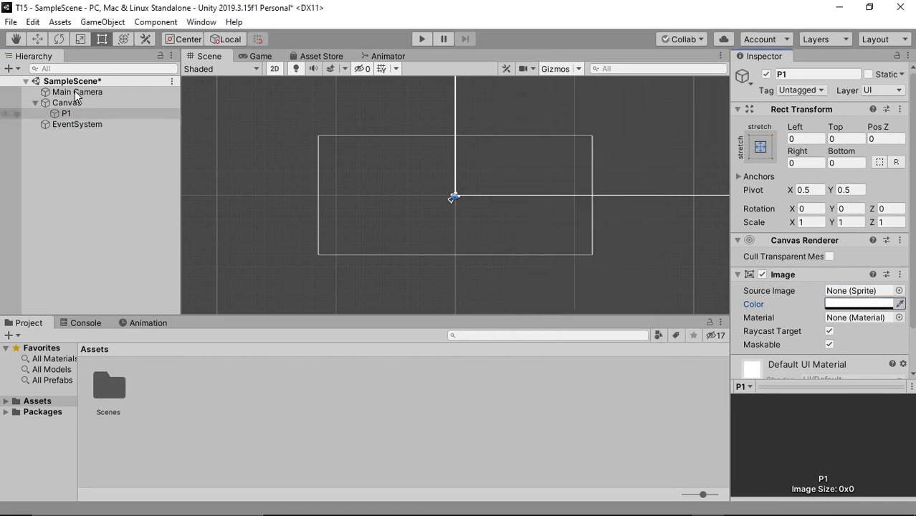
Add a UI Image inside P1 and rename it D
right_click(83, 111)
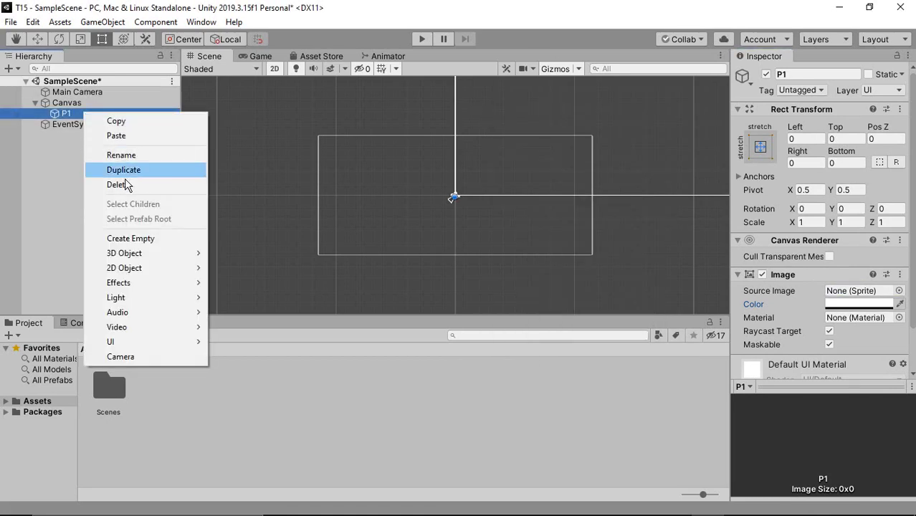
mouse_move(134, 334)
click(258, 136)
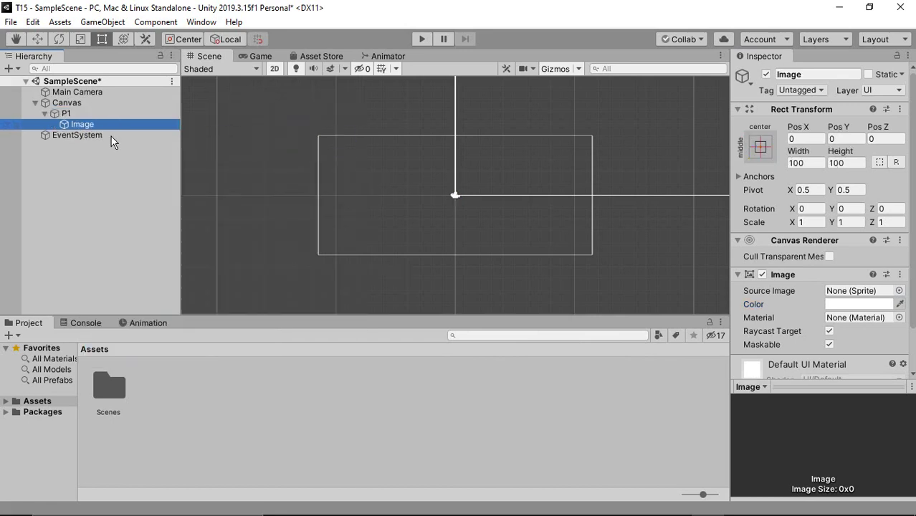
right_click(103, 121)
click(136, 165)
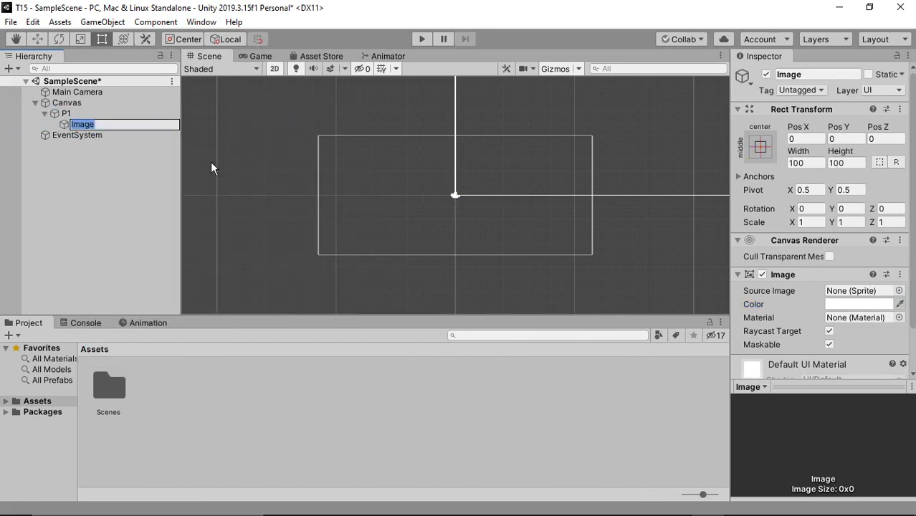
text(D)
key(Return)
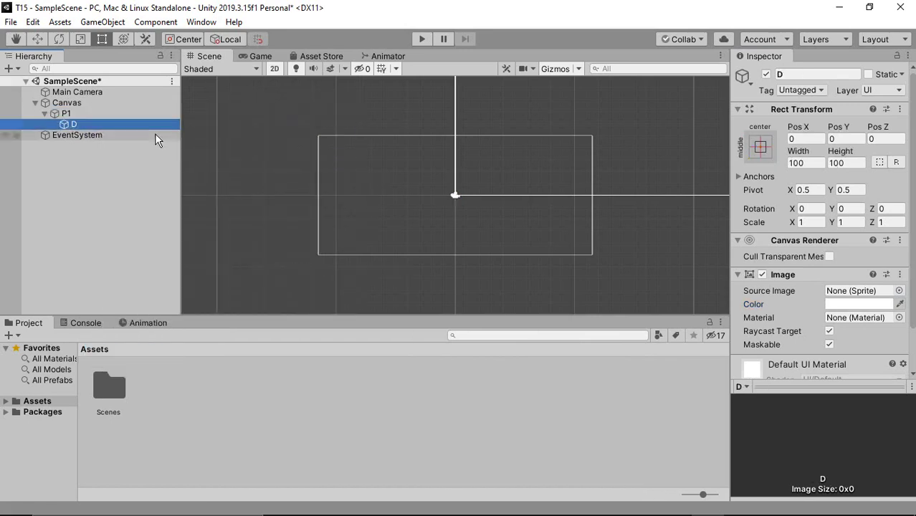
Set image D's width and height to 45
right_click(132, 129)
right_click(124, 125)
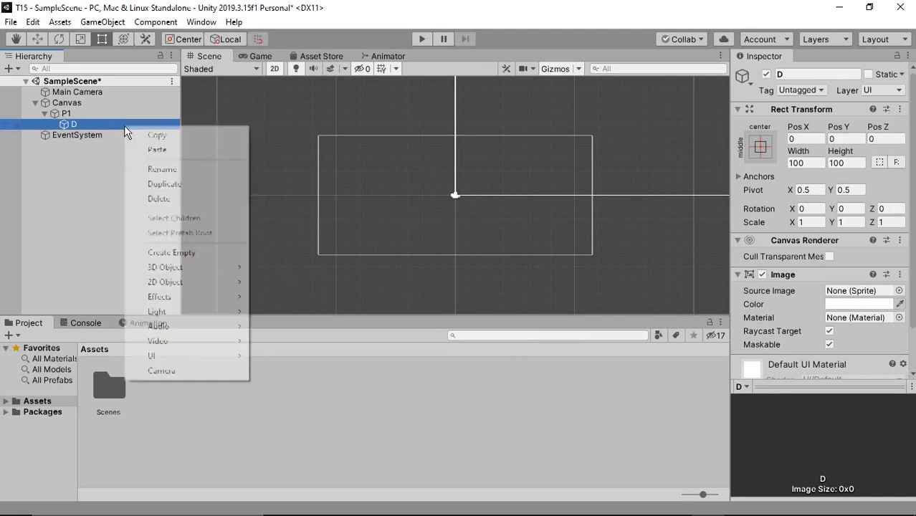
key(Escape)
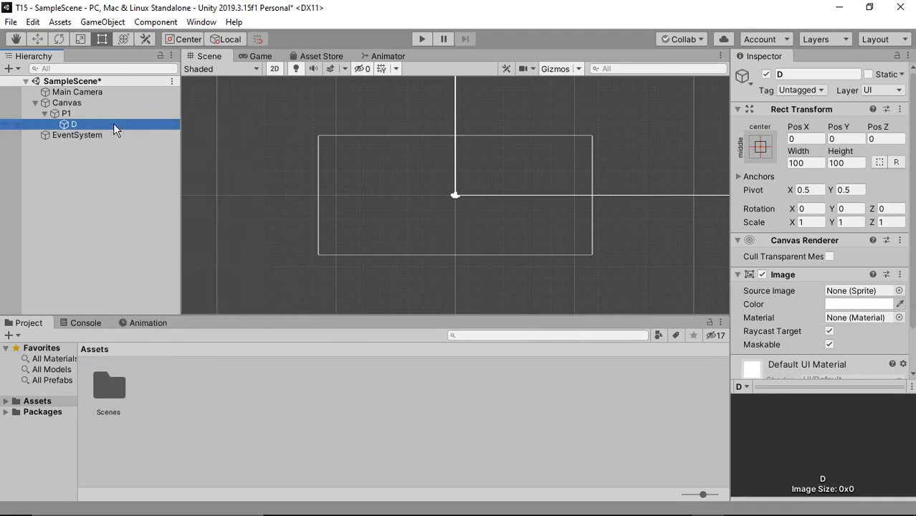
scroll(777, 256, down, 3)
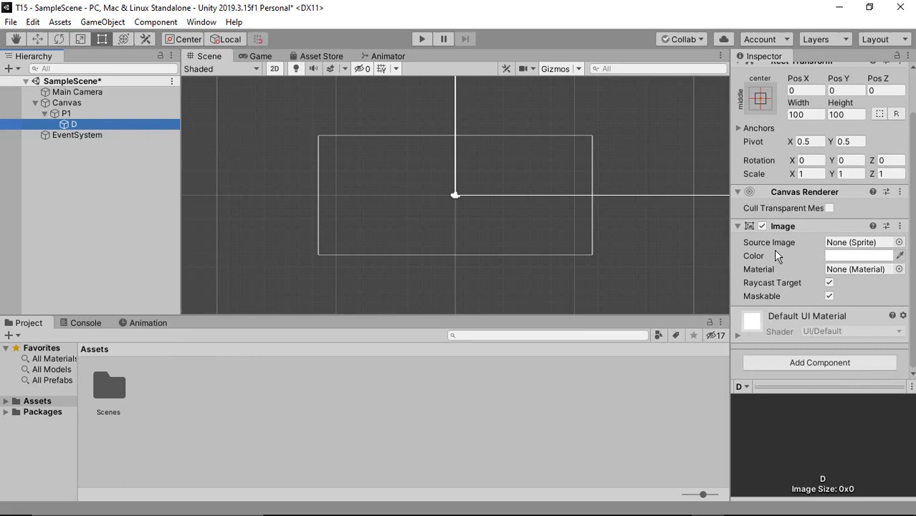
click(812, 113)
text(45)
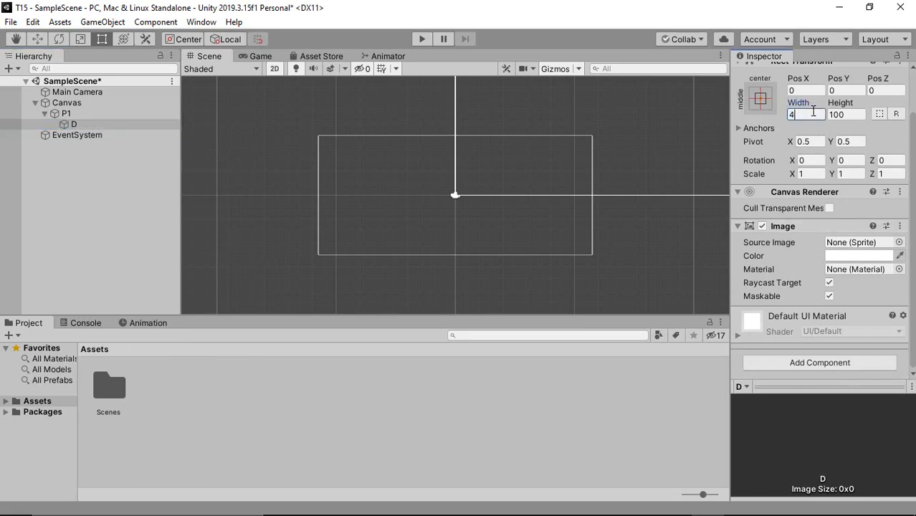
click(840, 114)
text(45f)
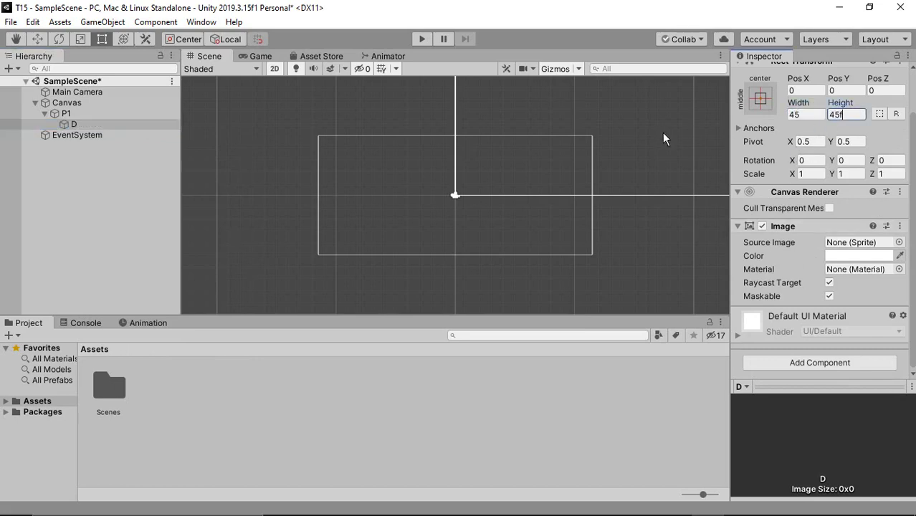
Frame square D in the Scene view and re-enter its height as 45
click(663, 133)
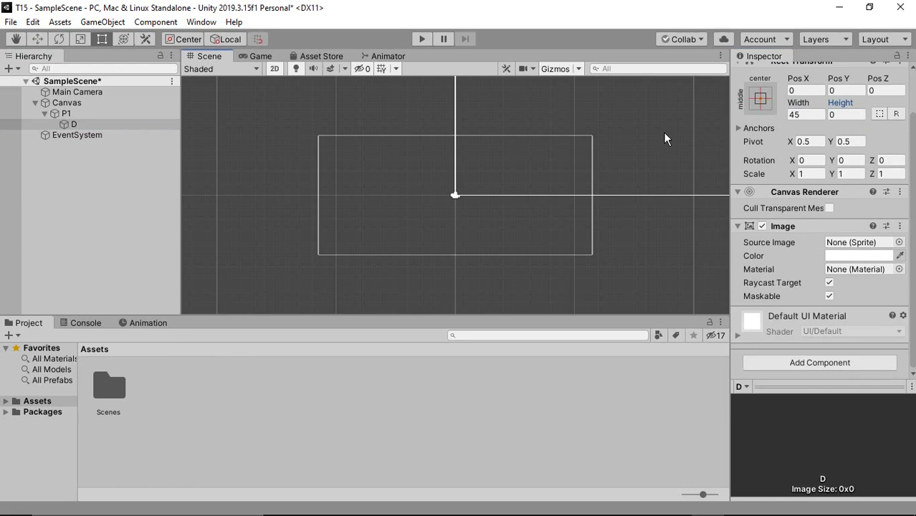
click(149, 125)
key(f)
scroll(629, 137, down, 2)
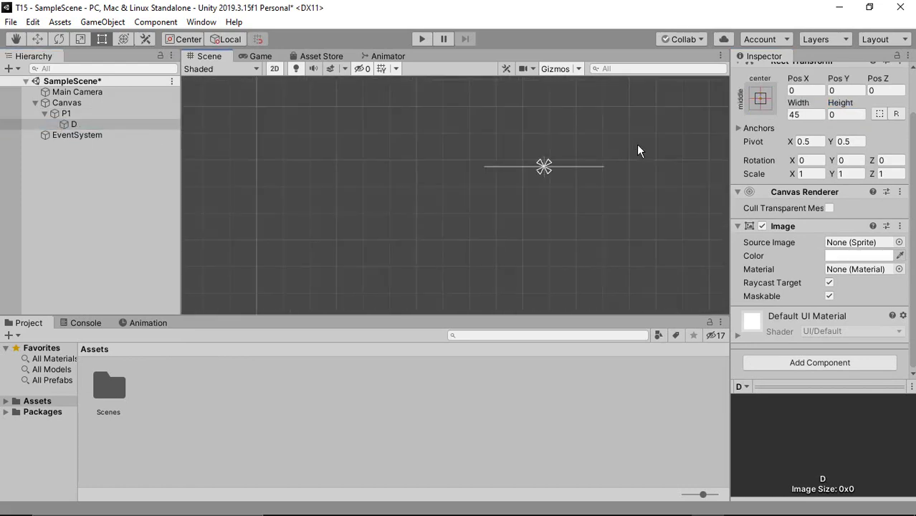
scroll(637, 144, down, 1)
scroll(644, 152, up, 1)
scroll(647, 151, down, 2)
click(837, 115)
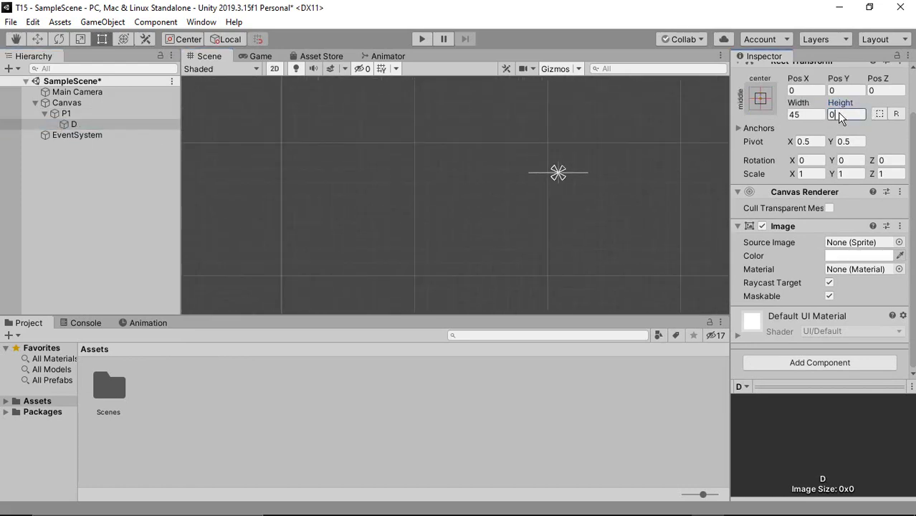
text(45)
scroll(682, 153, down, 1)
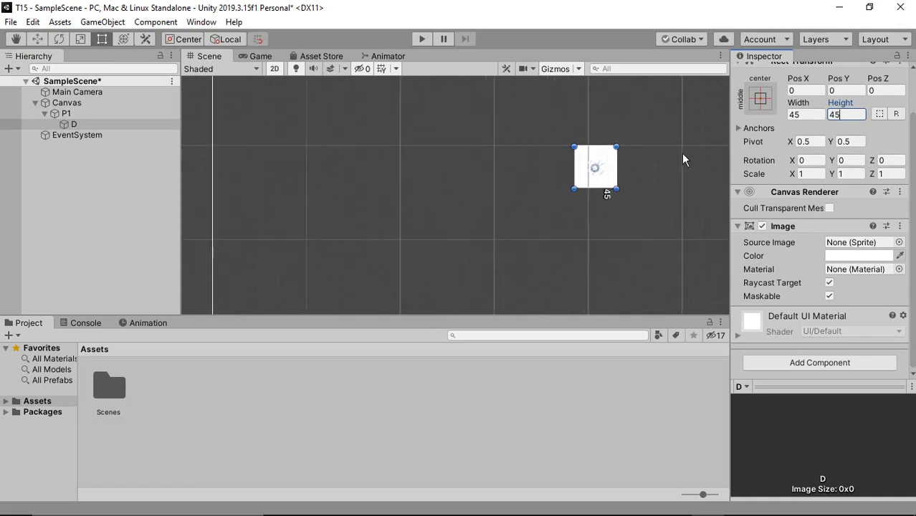
middle_drag(681, 153, 536, 208)
scroll(587, 184, down, 2)
scroll(654, 171, down, 1)
mouse_move(655, 170)
middle_down()
mouse_move(569, 181)
mouse_move(578, 192)
middle_up()
Drag square D up to X 20, Y 217 above P1's top edge
click(475, 212)
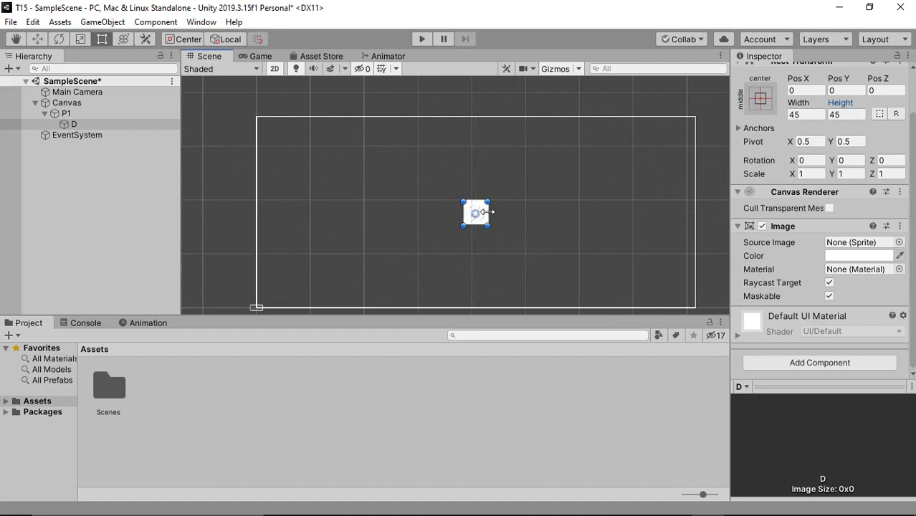
click(37, 39)
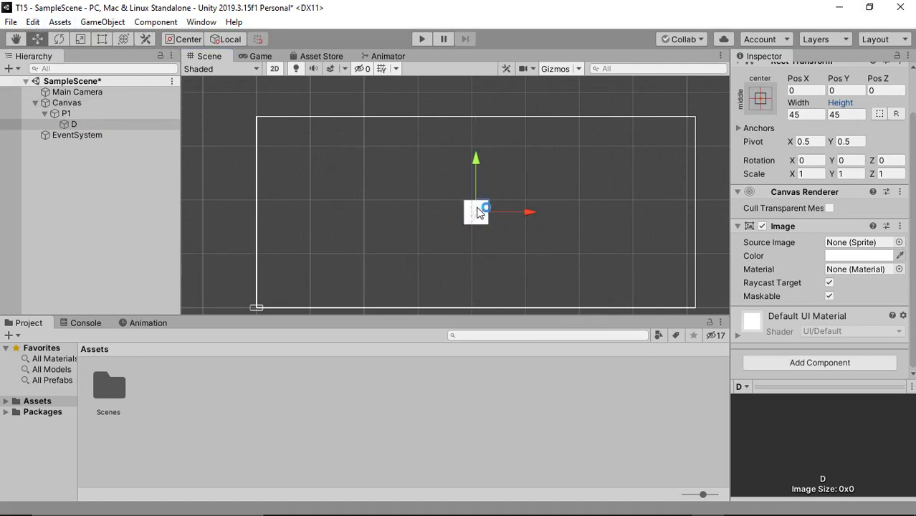
drag(482, 207, 484, 122)
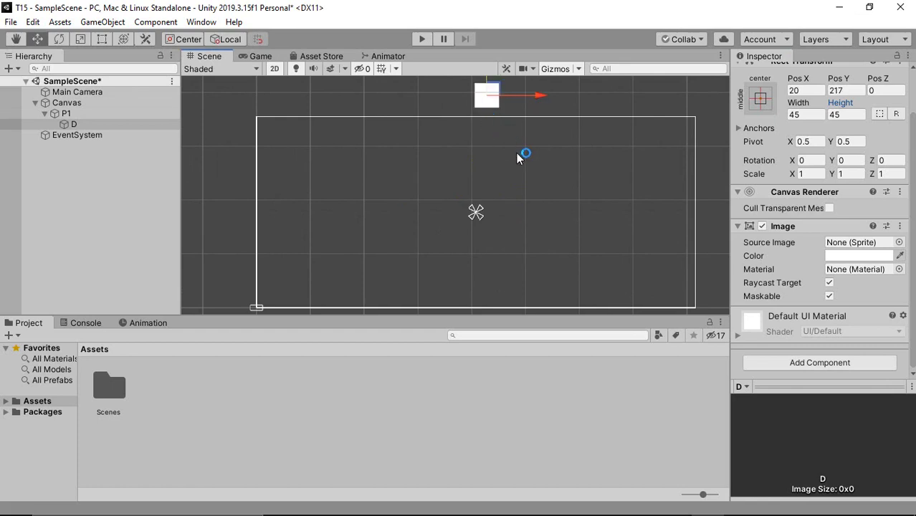
click(104, 113)
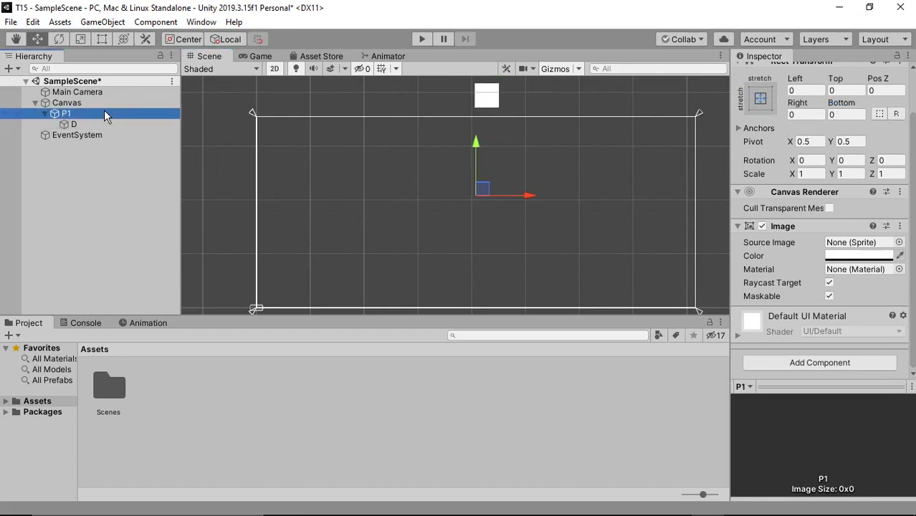
Add a new script component S to the Canvas and select the S asset to edit it
click(99, 102)
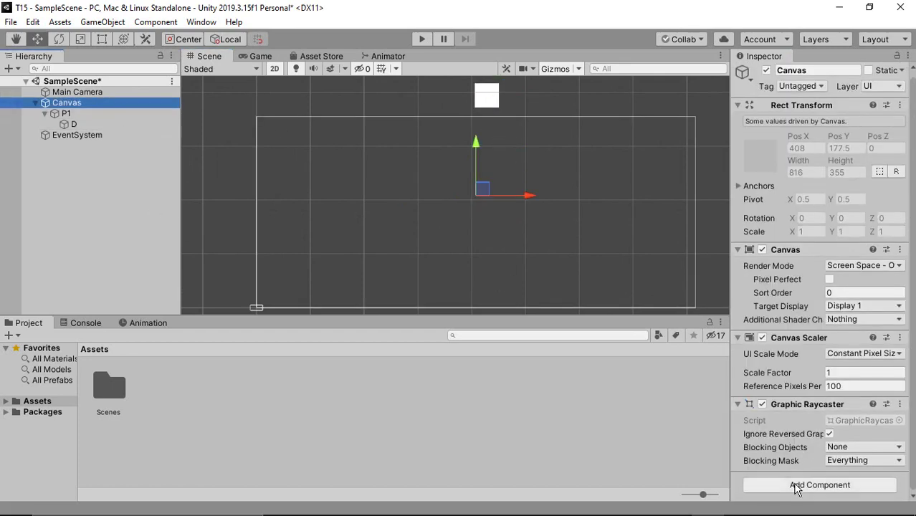
click(770, 484)
text(s)
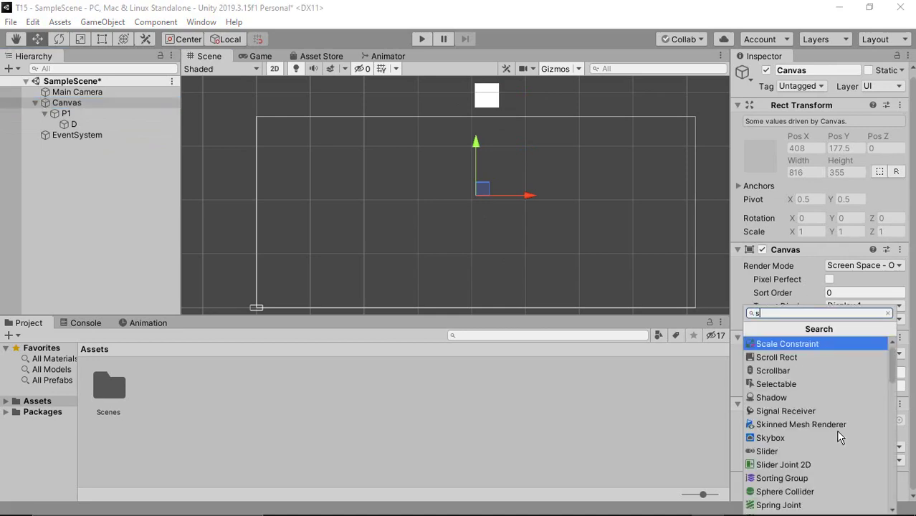
text(cr)
key(Down)
key(Down)
key(Down)
key(Return)
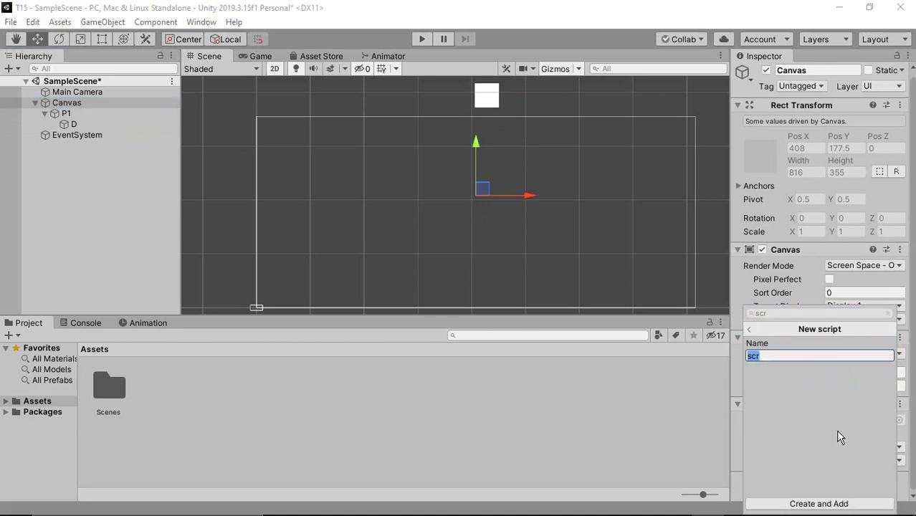
text(S)
key(Return)
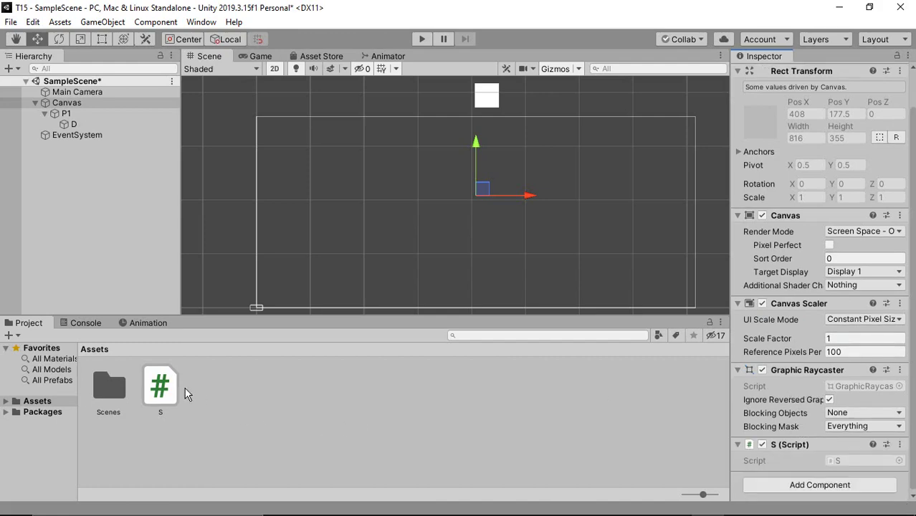
click(170, 389)
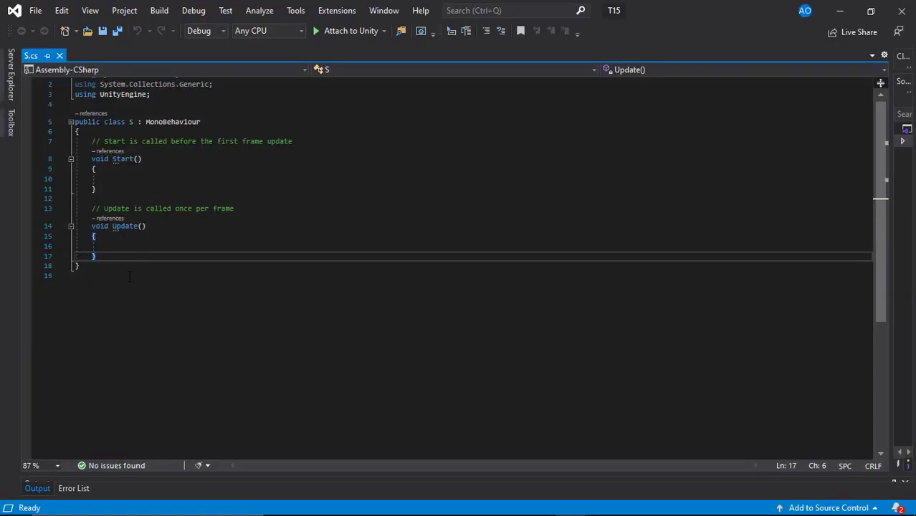
Delete the unused Update method and the template comments from S.cs
drag(125, 256, 83, 209)
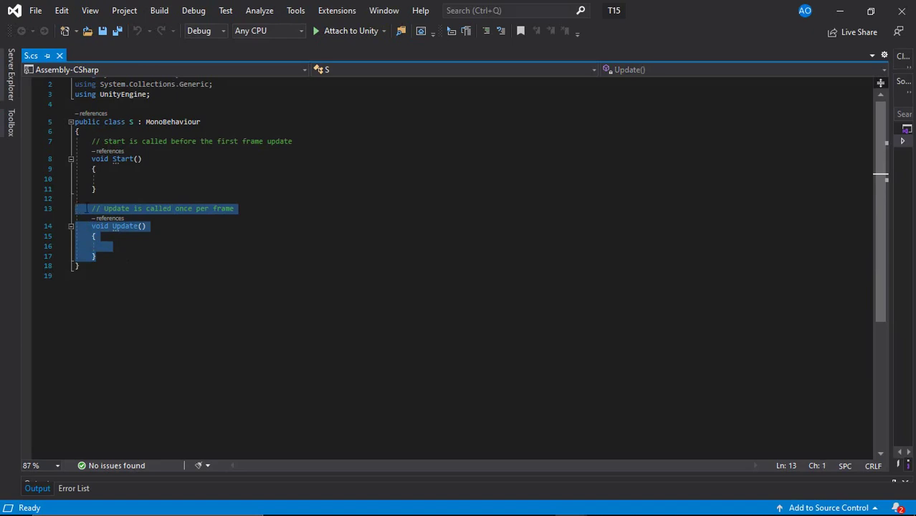
key(Delete)
drag(298, 148, 92, 148)
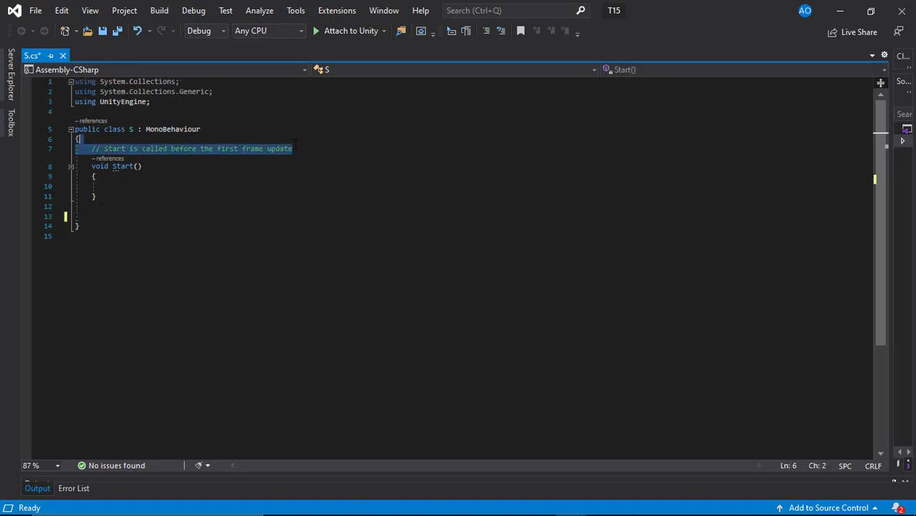
key(Delete)
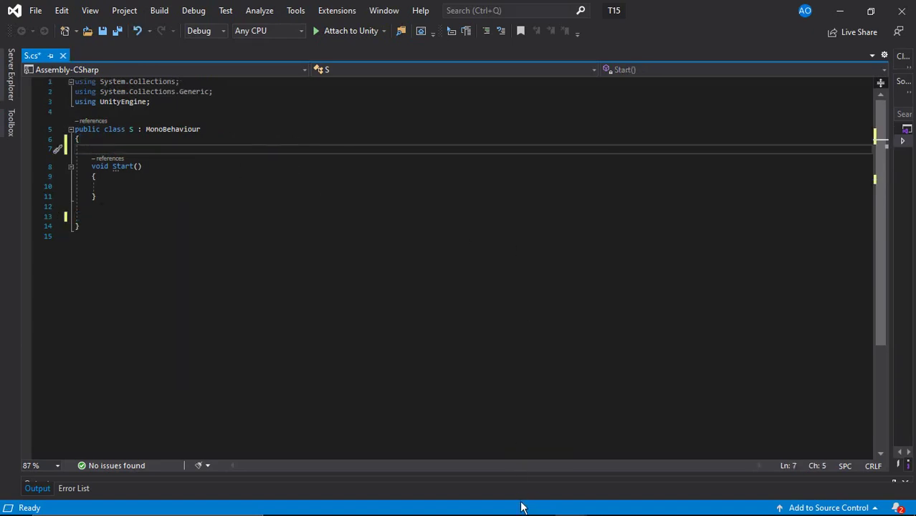
Declare public static int n = 8, public GameObject D, and static GameObject[,] g = new GameObject[n, n]
text(public stat)
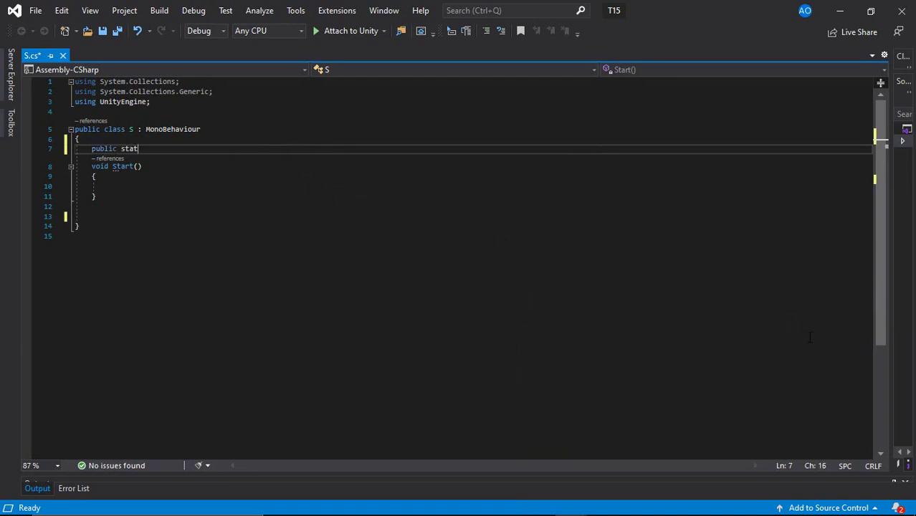
text(ic int n)
text( = 8)
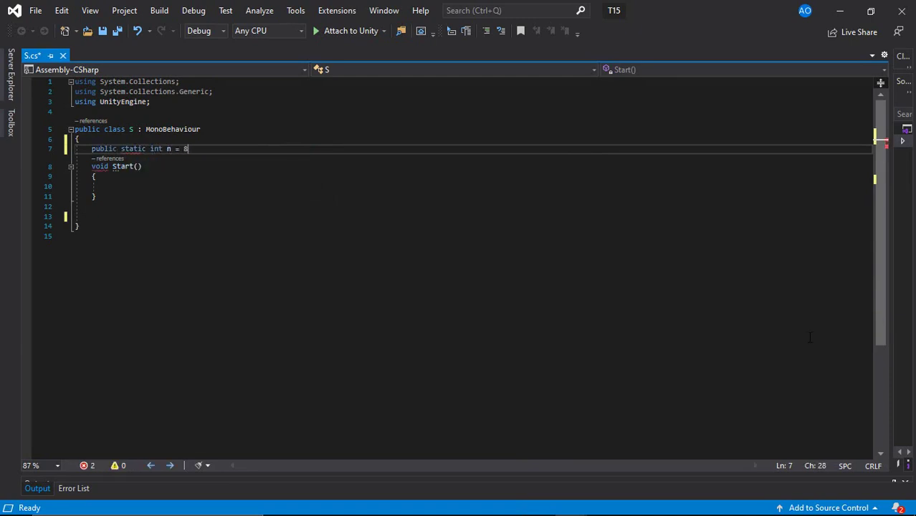
text(;)
key(Return)
text(public Ga)
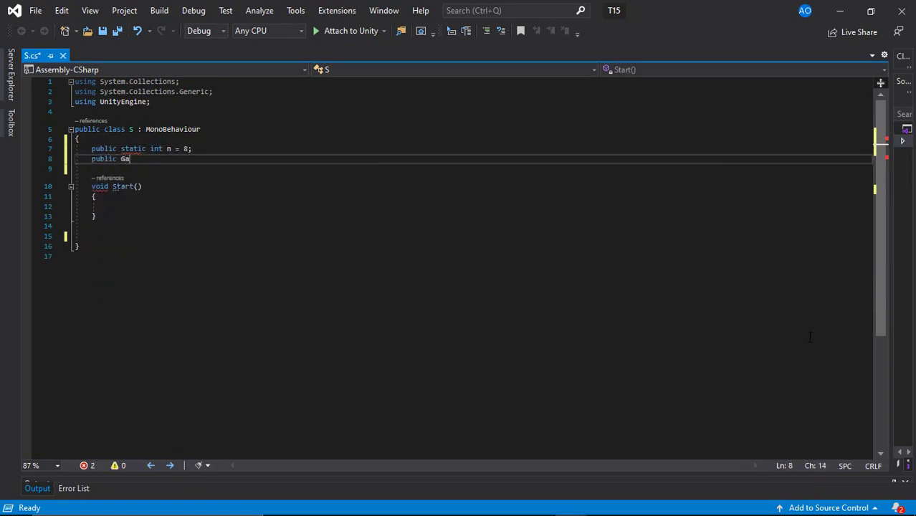
text(meObject D;)
key(Return)
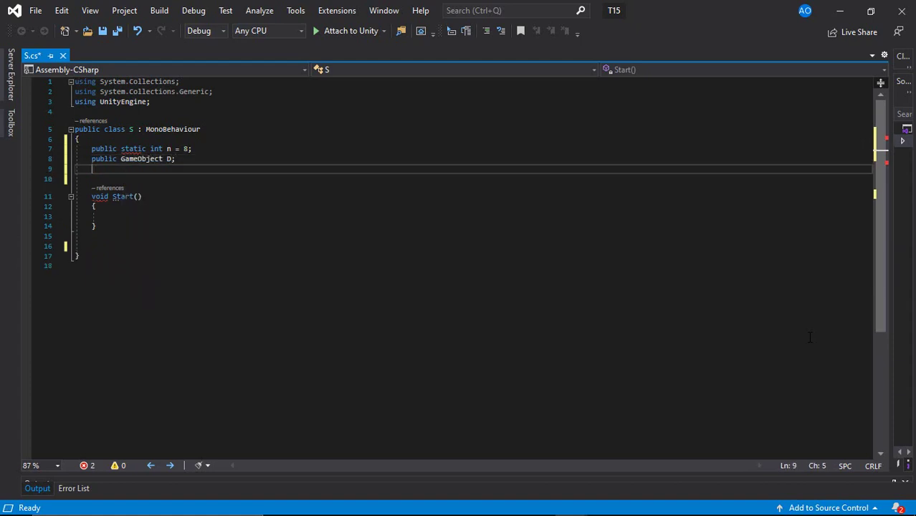
text(public stat)
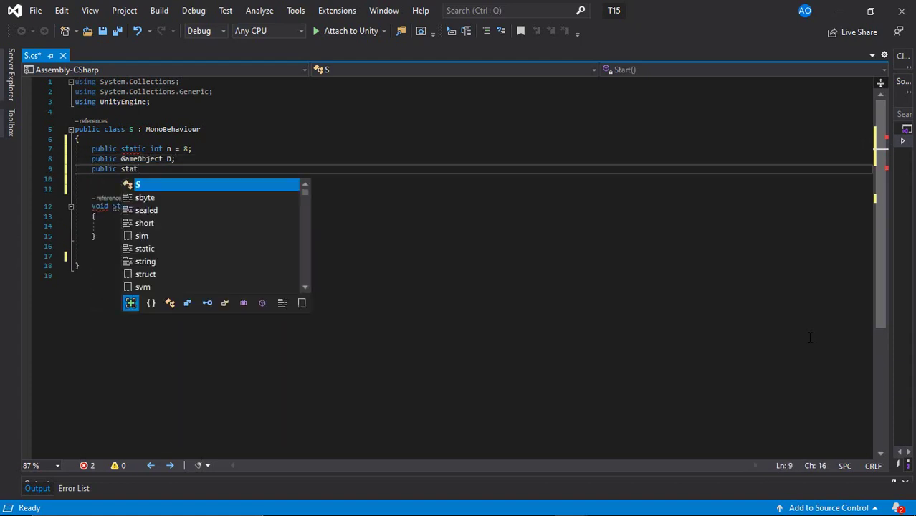
text(ic GameObject)
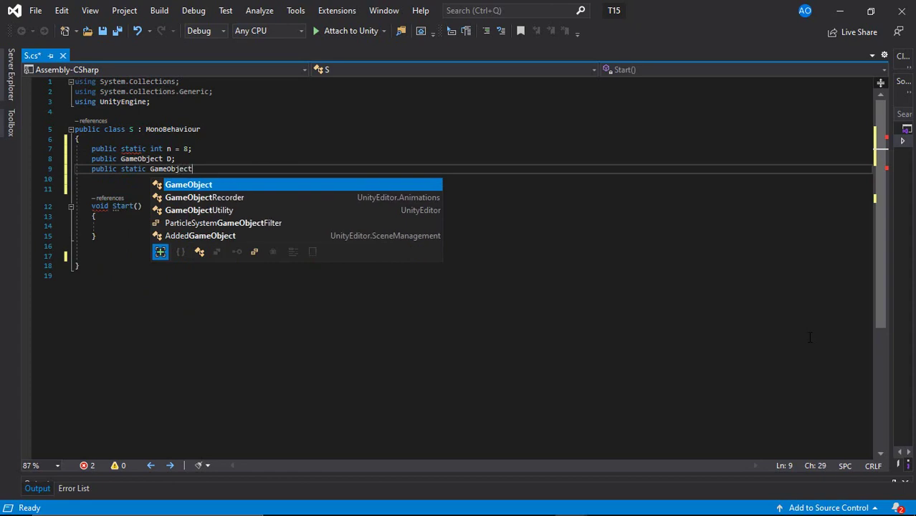
text([,] g = new G)
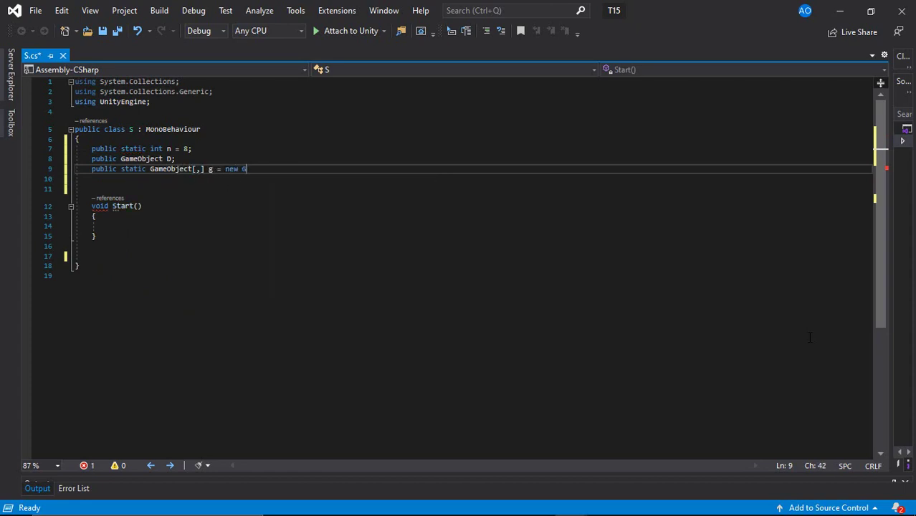
text(ameObject[n)
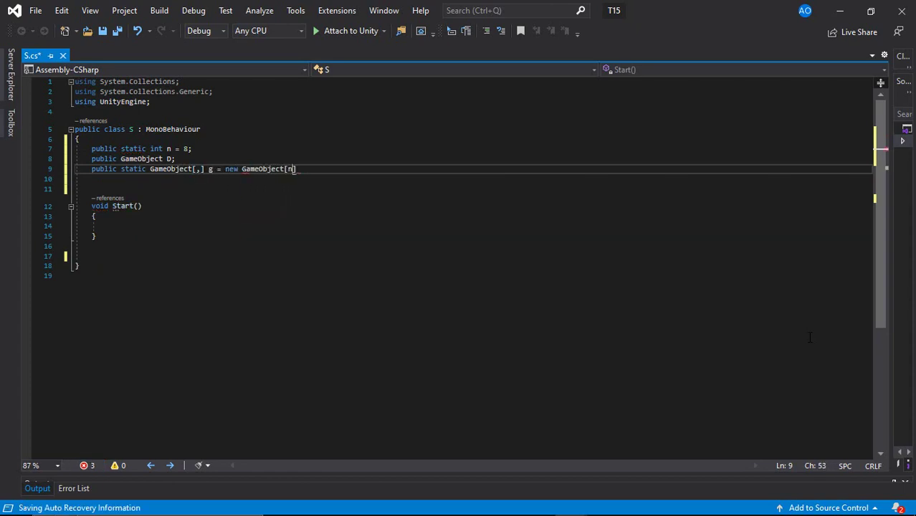
text(, n];)
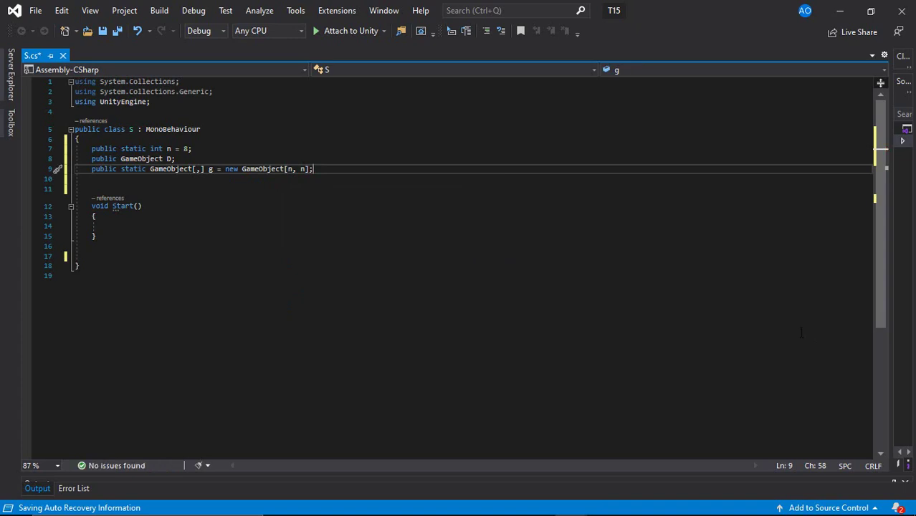
key(Down)
key(Down)
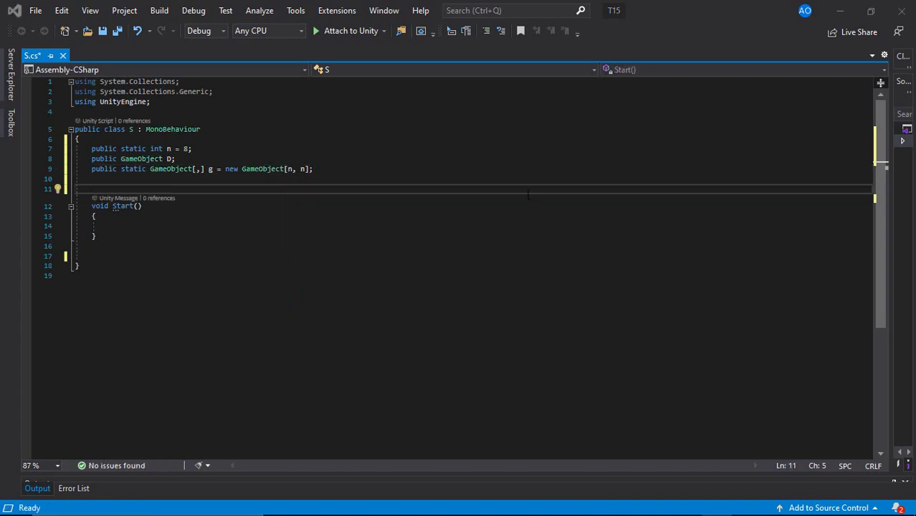
drag(528, 194, 569, 174)
key(Delete)
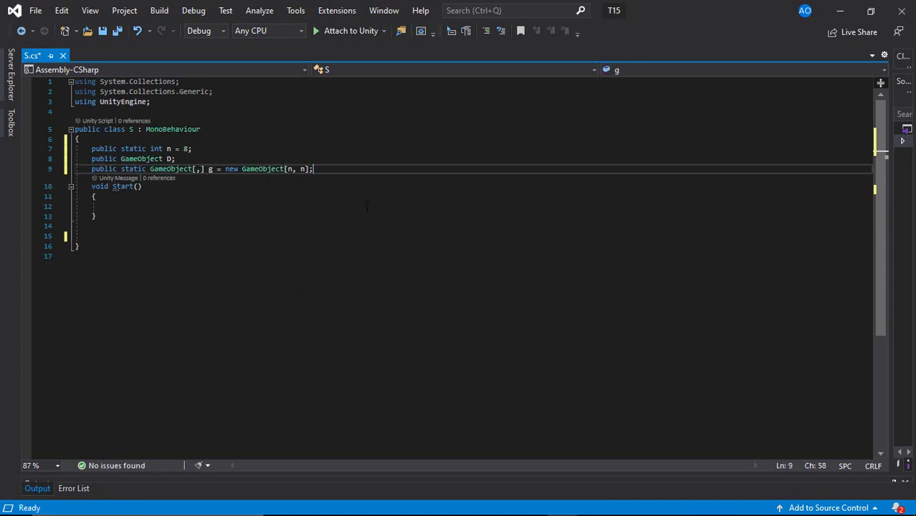
click(334, 207)
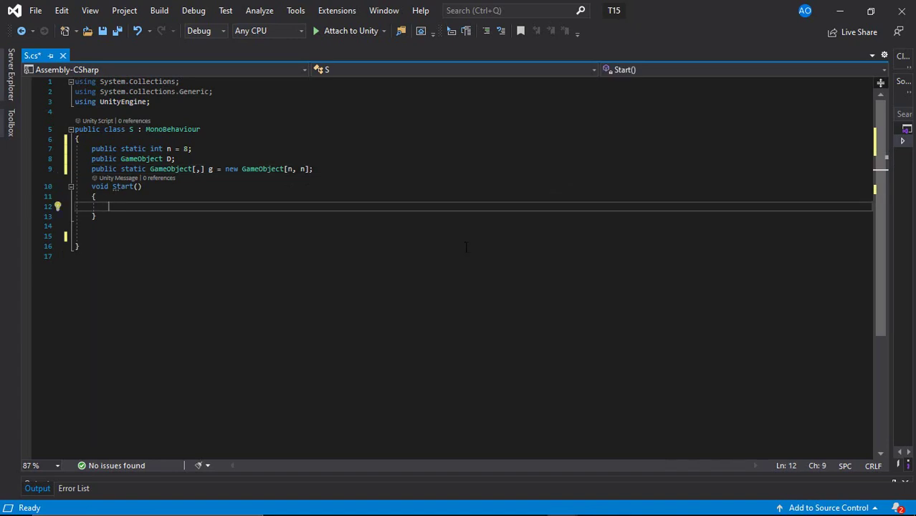
In Start, read canvas size cs and tile size from D, halve cs, and compute left/top offsets
text(Vector2 cs)
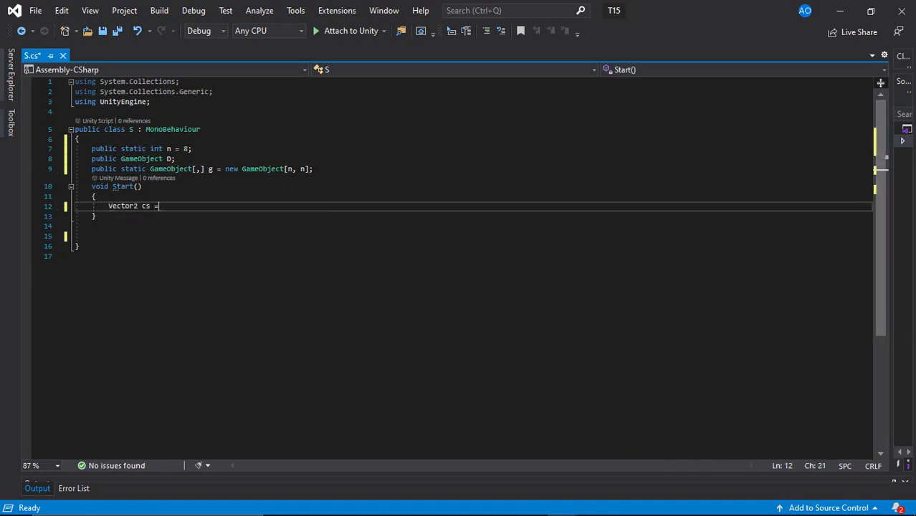
text( = transform.ga)
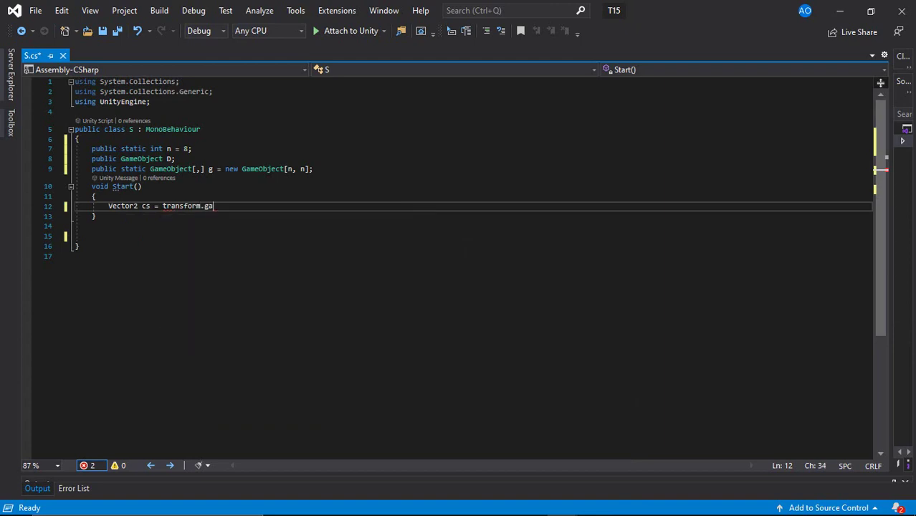
text(meObject.Get)
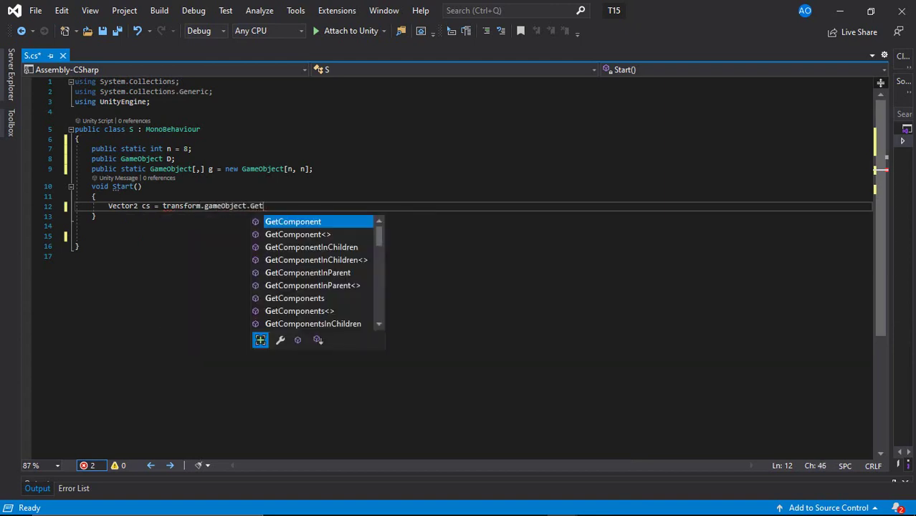
text(Component<Rect)
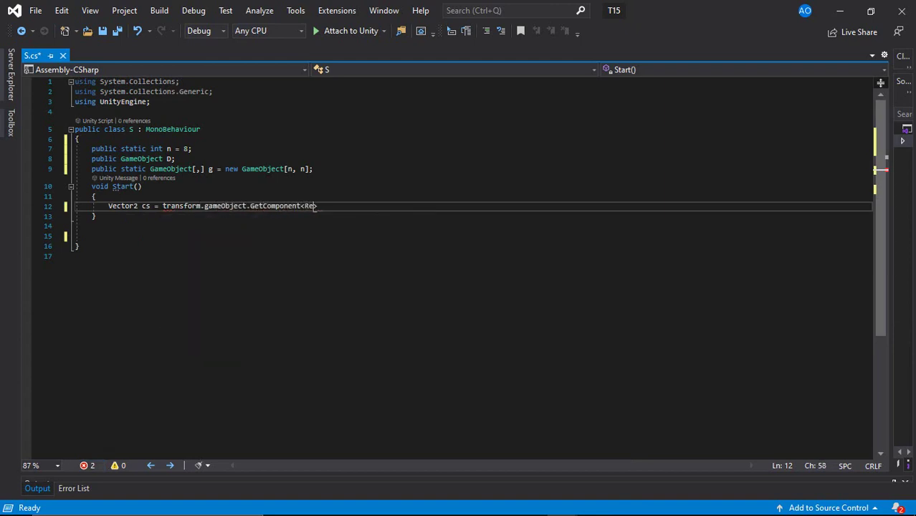
text(Transform>().)
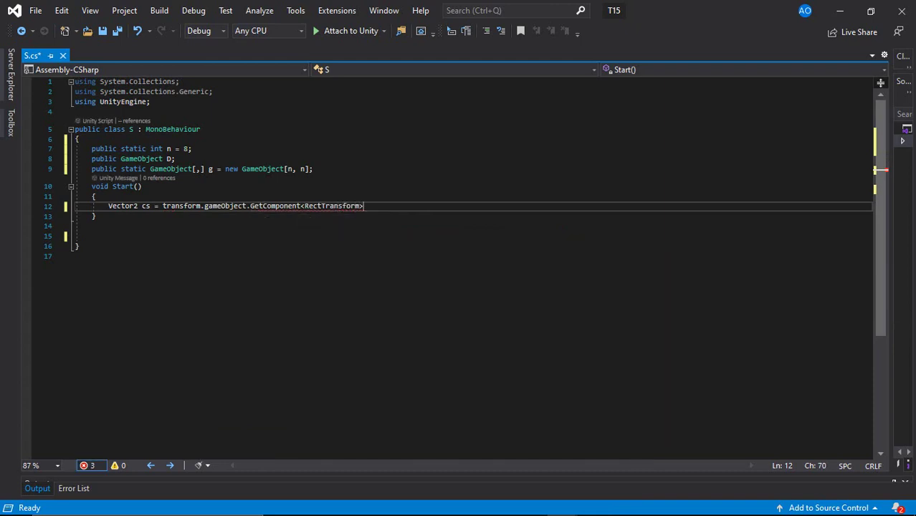
text(sizeDelta,)
text( size = D.Ge)
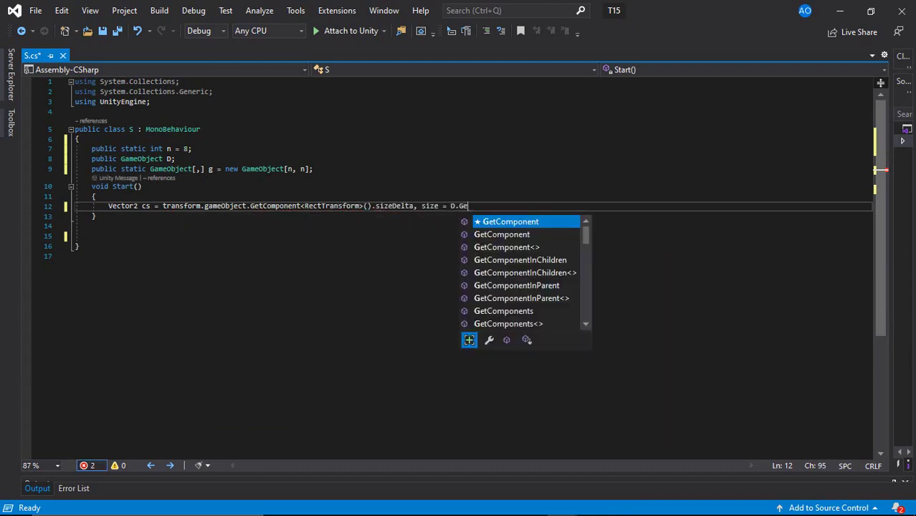
text(tComponent<)
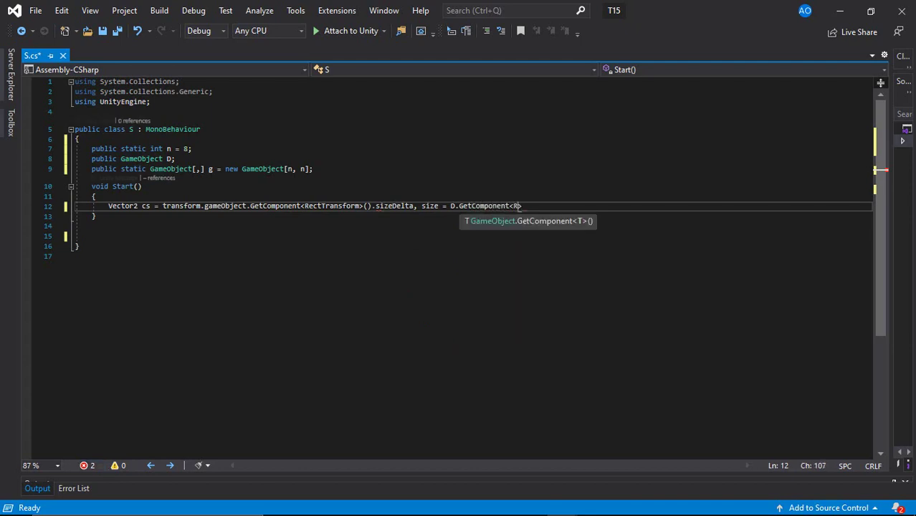
text(RectTransform>)
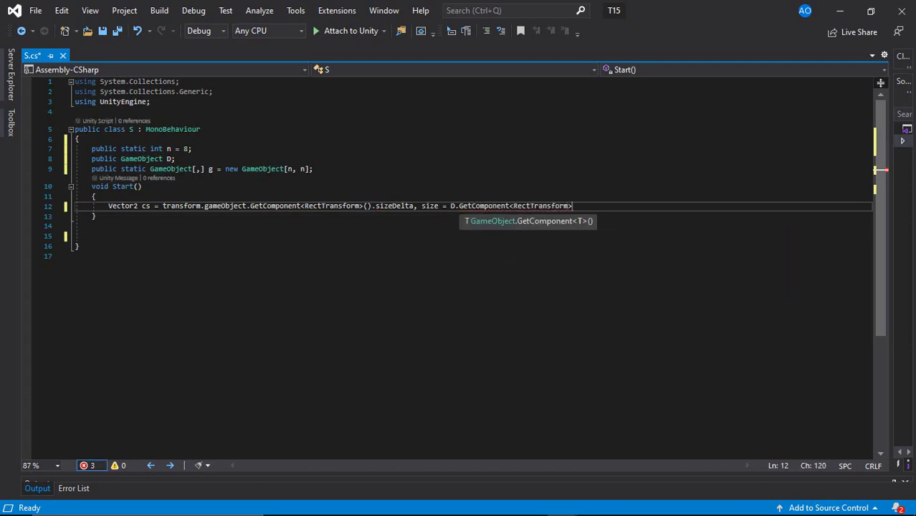
text(().sizeDelta)
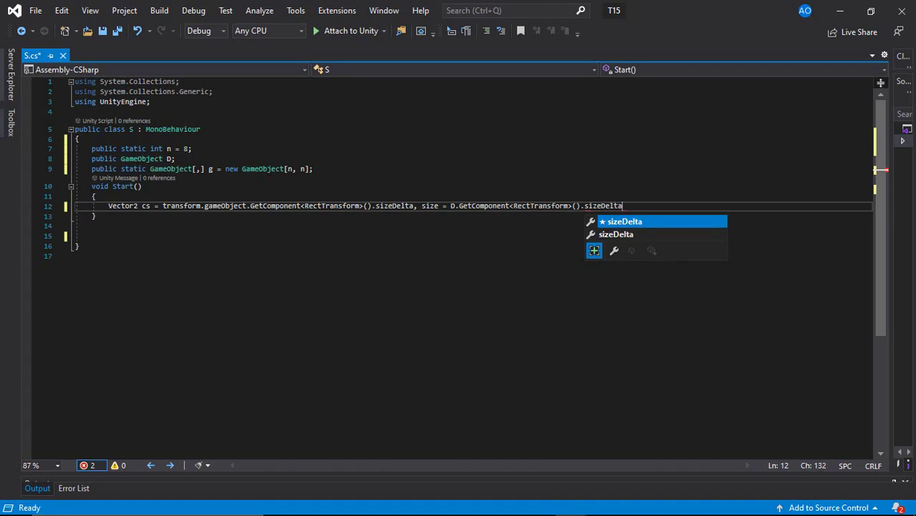
text(;)
key(Return)
text(cs.x /=)
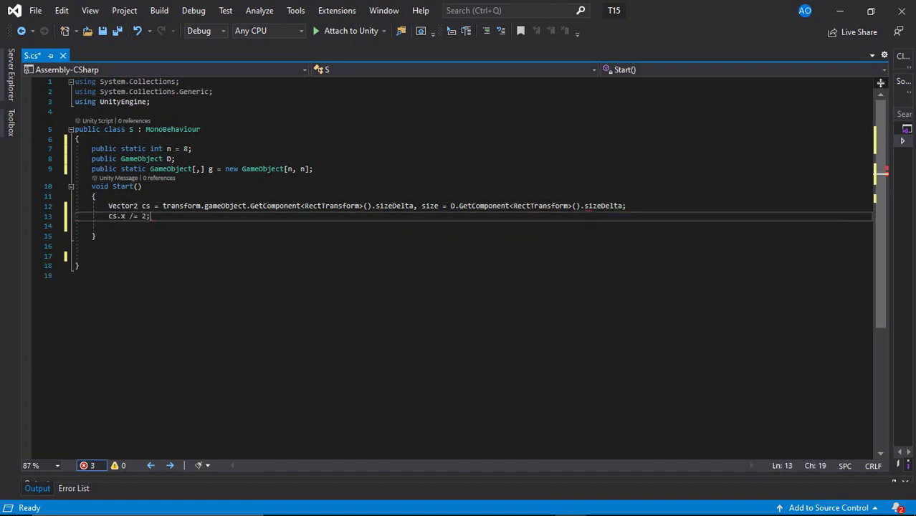
key(Return)
text(cs.y /= 2;)
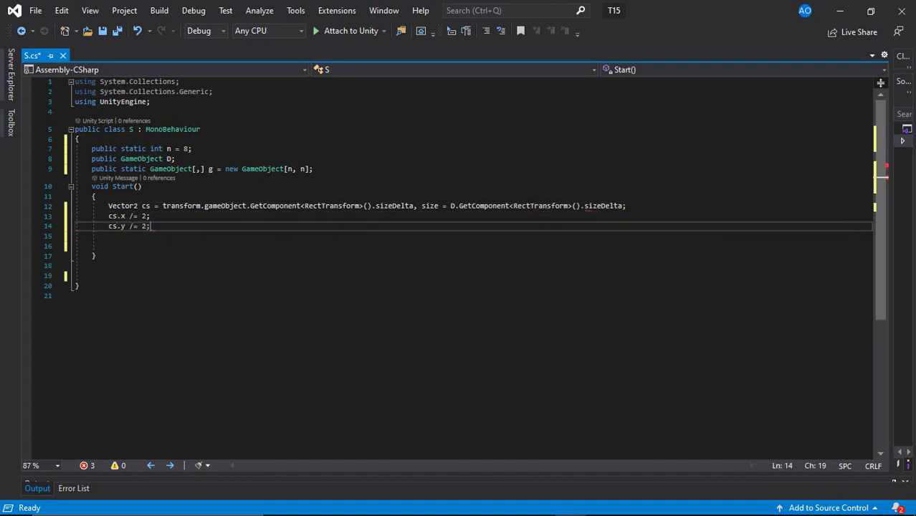
key(Return)
text(float i)
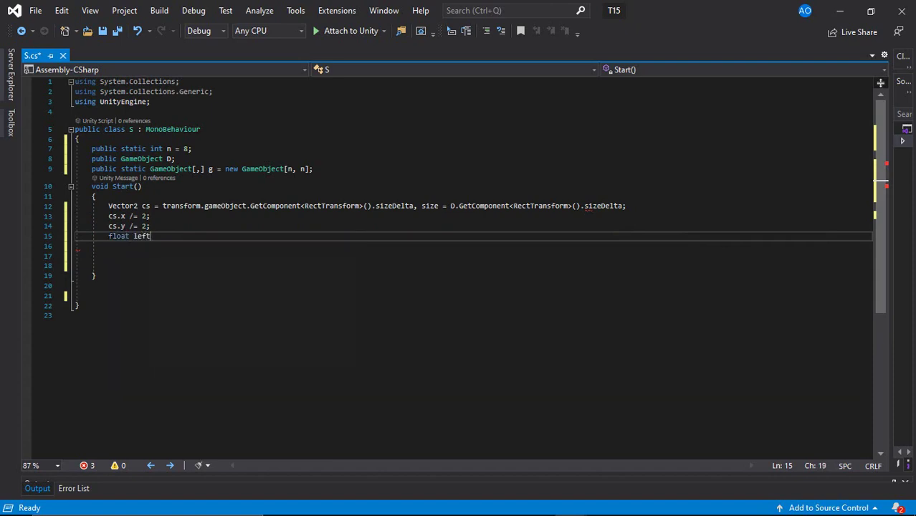
text(.x - )
text(size.x) * -1,)
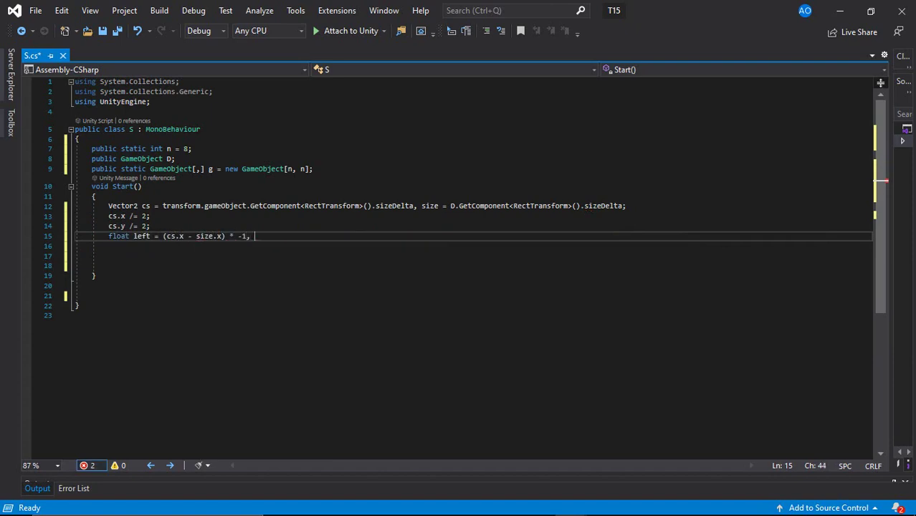
text((cs.y)
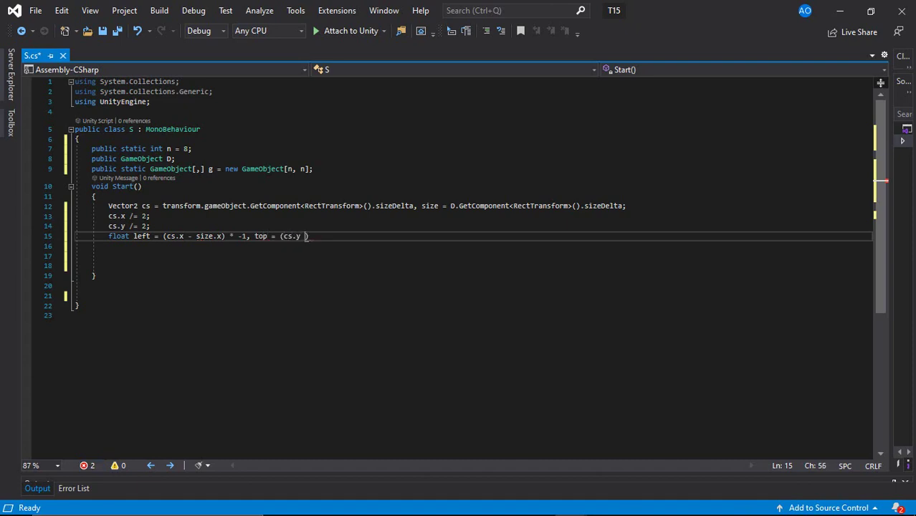
text(ize.y);)
key(Return)
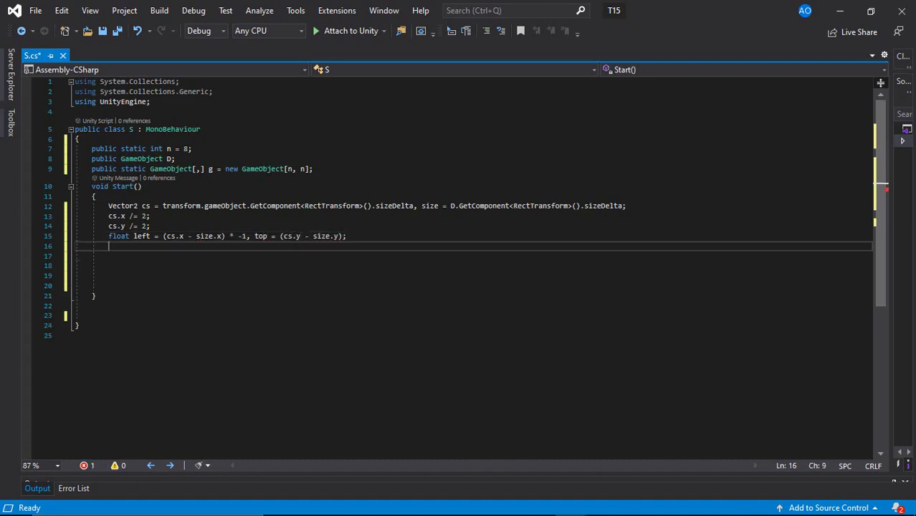
Add a colors array {Color.white, Color.black}, get Image drt from D, and begin the for loop over i
text(Color[] color)
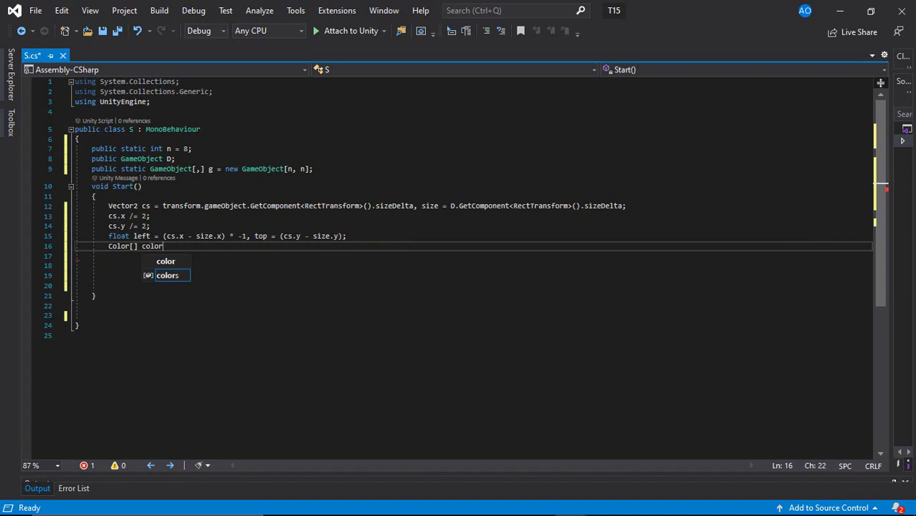
text(s = new Col)
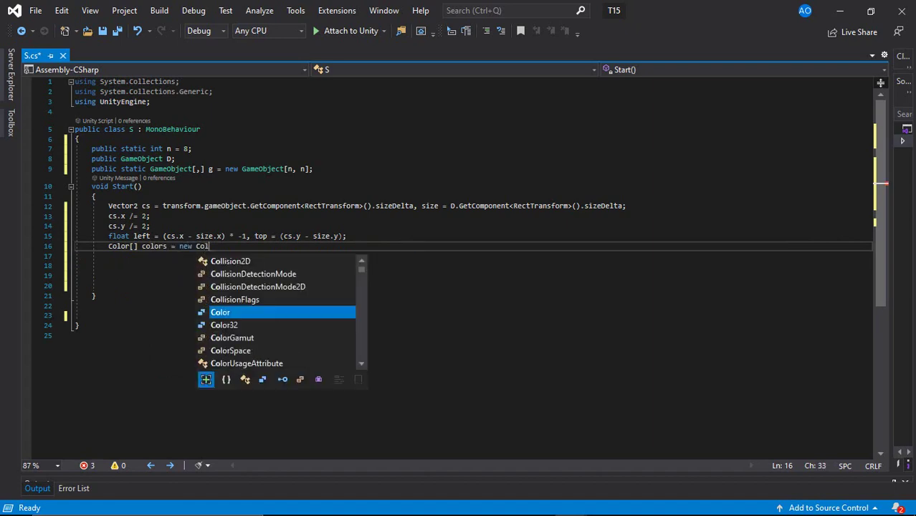
text(or[] { Color)
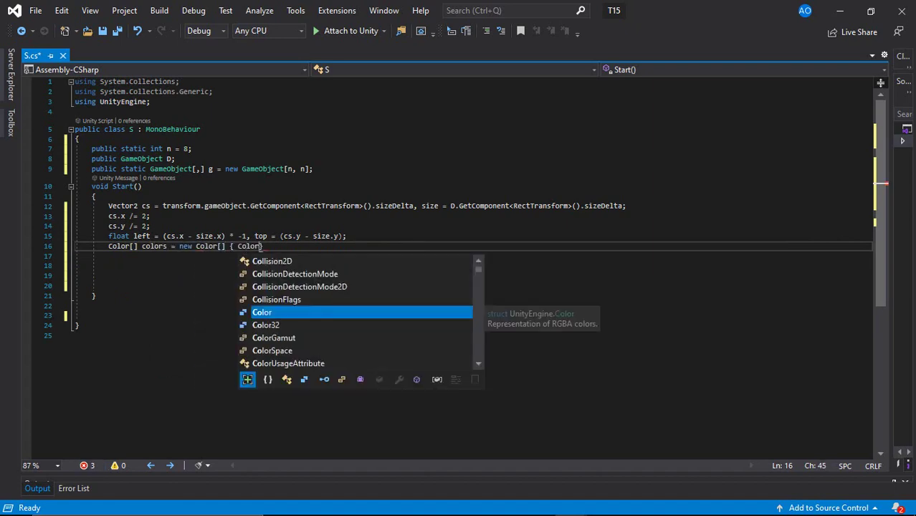
text(.white, Color)
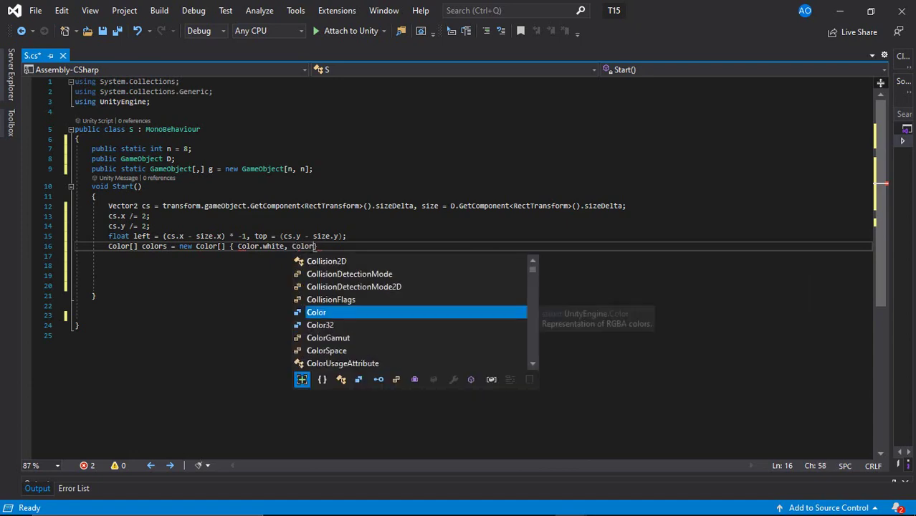
text(.black)
key(End)
text(;)
key(Return)
text(Im)
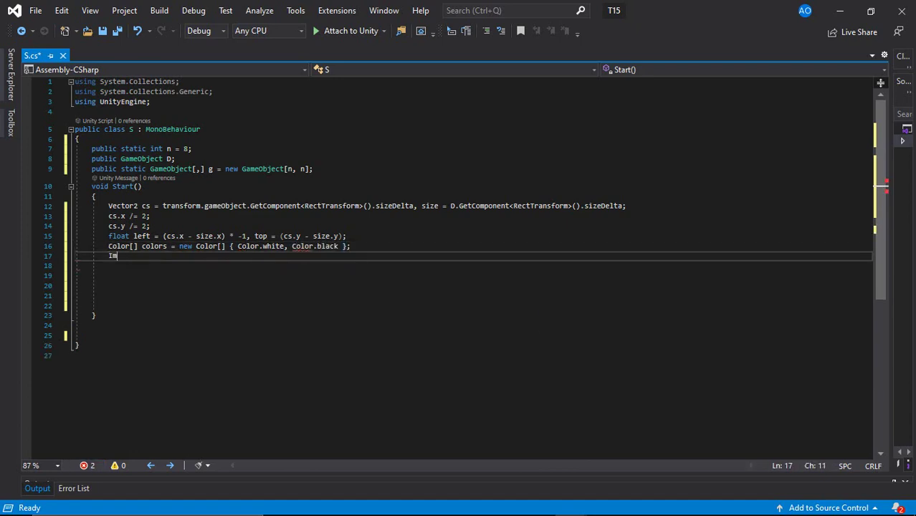
text(age drt = D.)
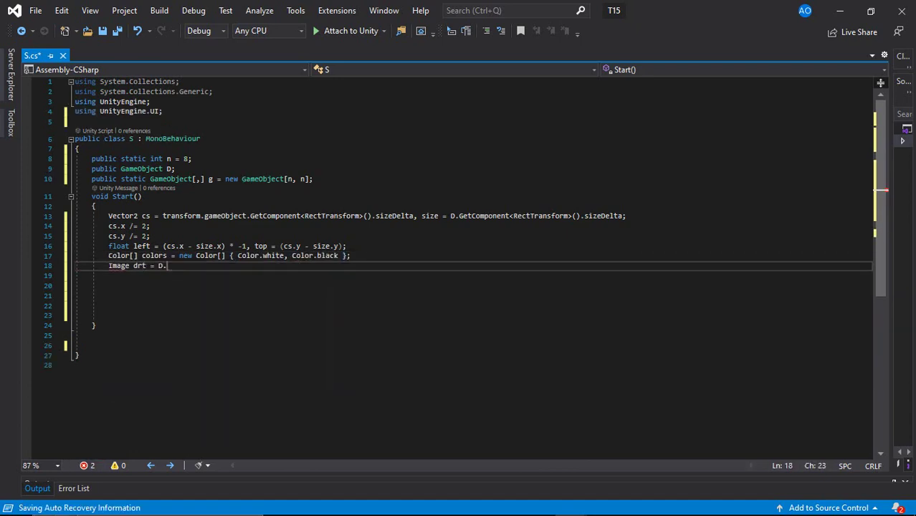
text(GetComponent)
key(Escape)
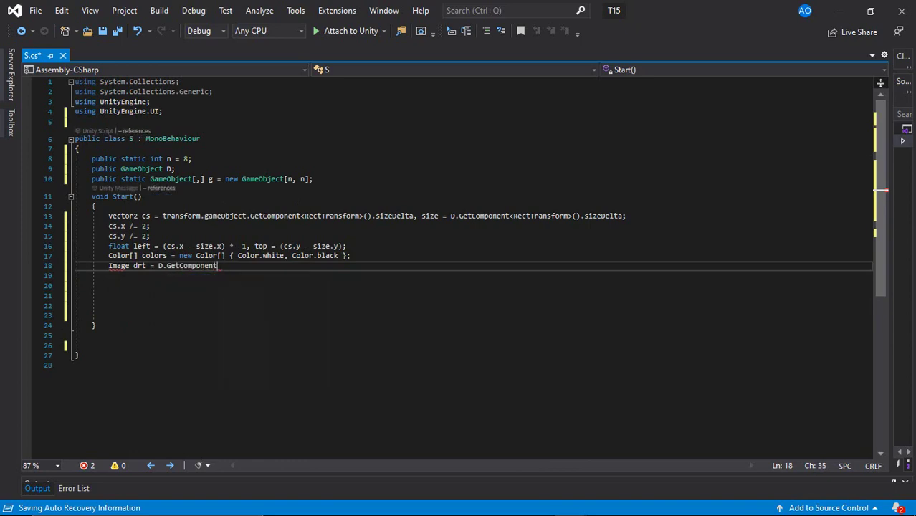
text(<Image>();)
key(Return)
text(f)
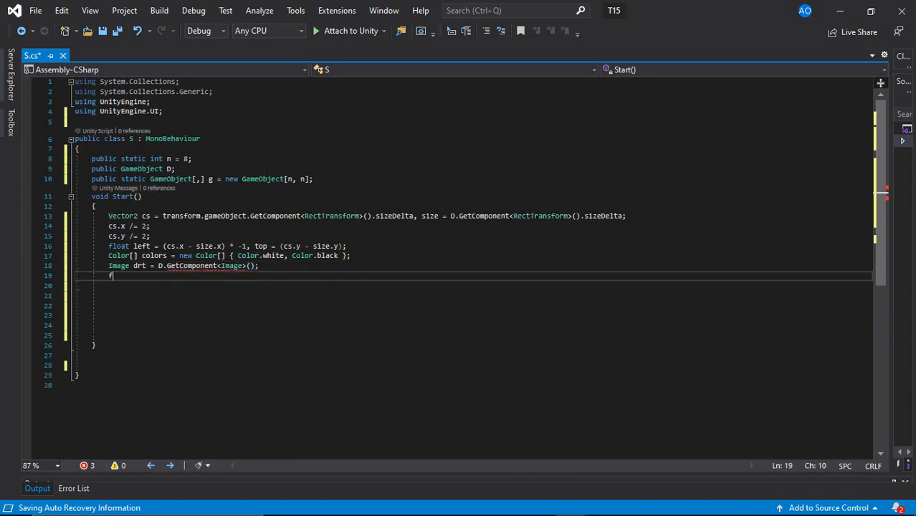
text(or (int i = 0; i < n; i++)
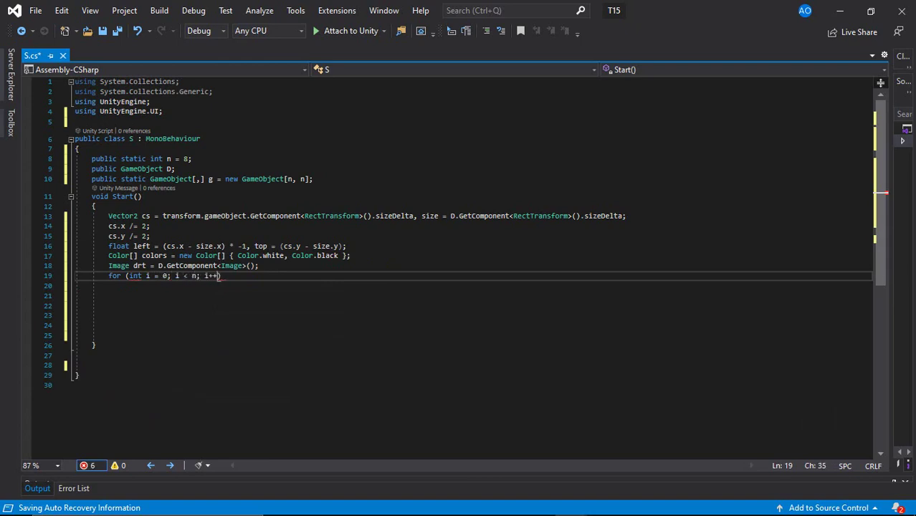
text())
Set colors to black/white when i % 2 == 0, else white/black, then begin the j loop
key(Return)
text({)
key(Return)
text(if (i)
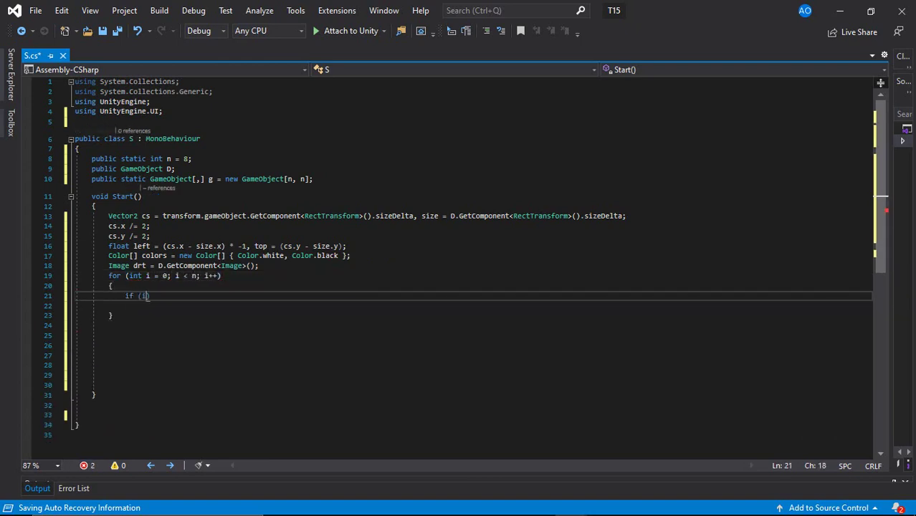
text( % 2 == 0) { )
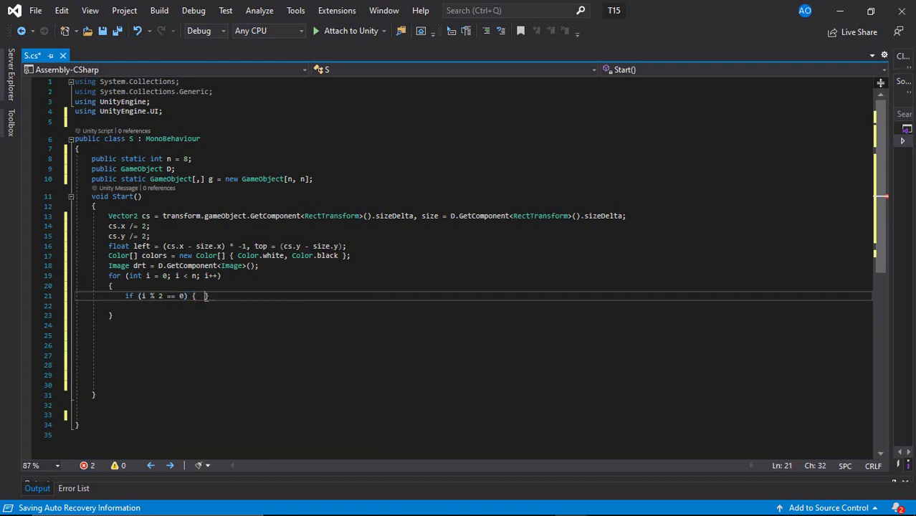
text(colors[0] = C)
text(olor.black; co)
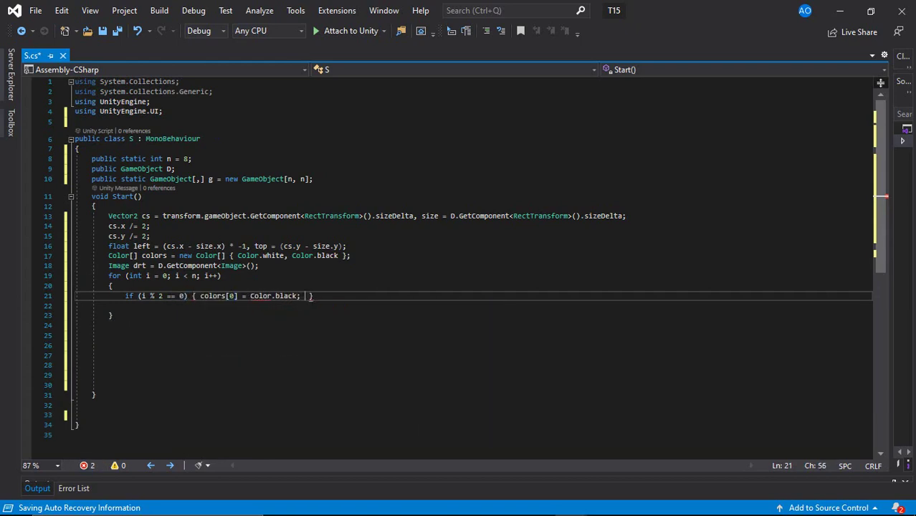
text(lors[1] = C)
text(olor.white;)
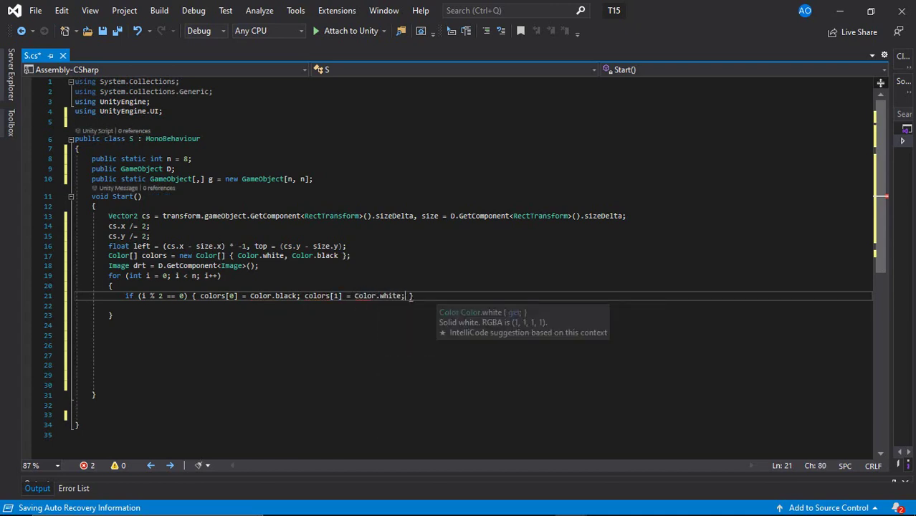
key(End)
key(Return)
text(else { co)
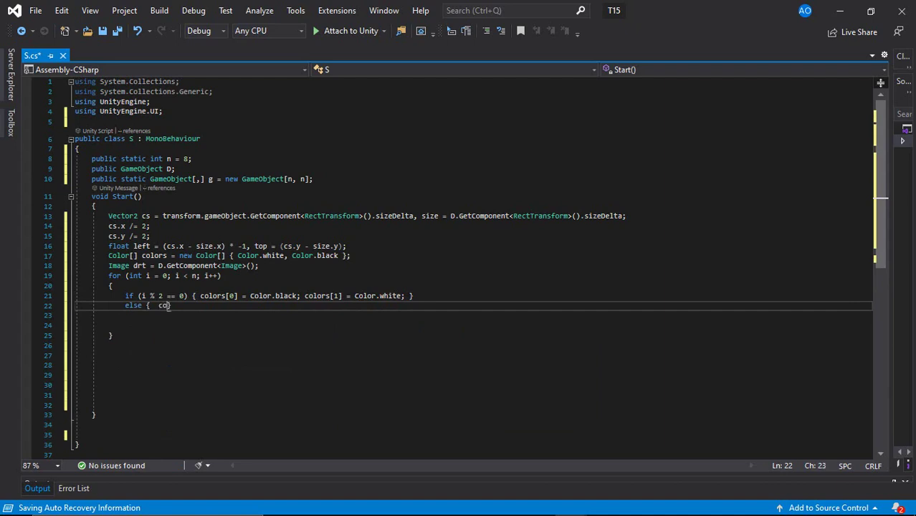
text(lors[0] = Co)
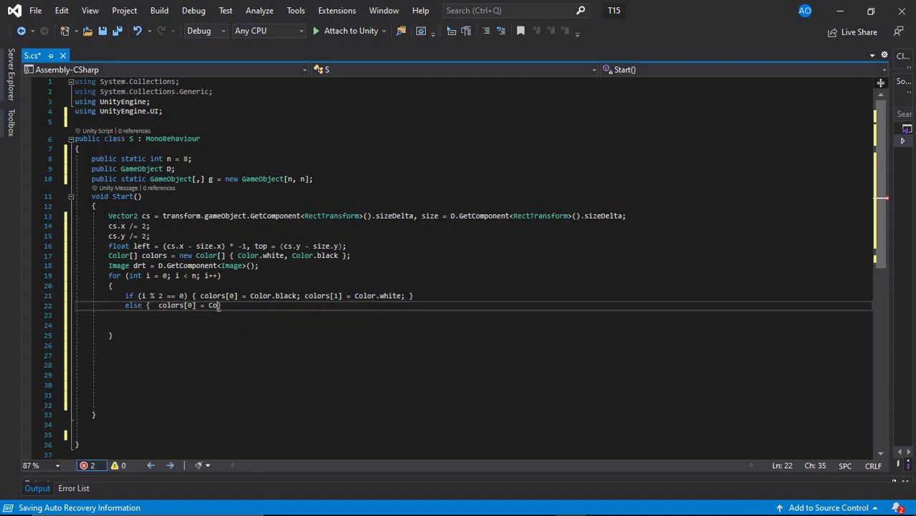
text(lor.white; c)
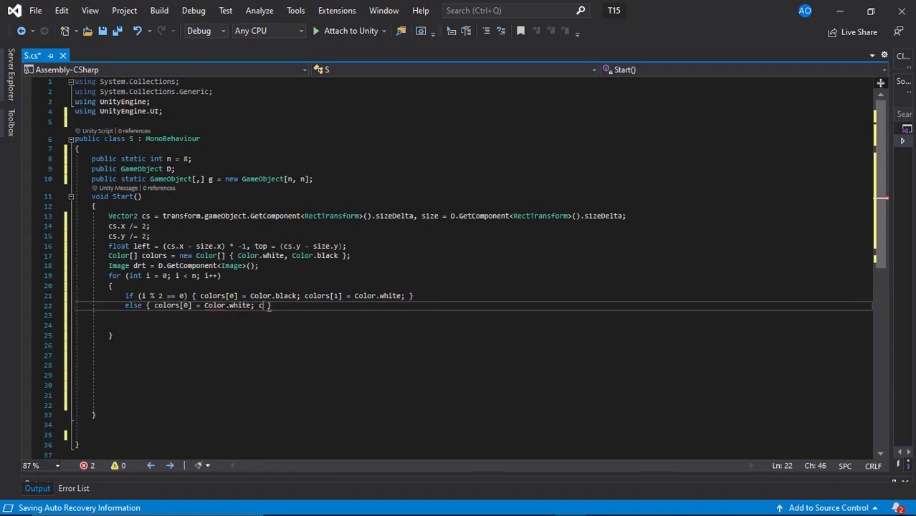
text(olors[1] = Co)
text(lor.black;)
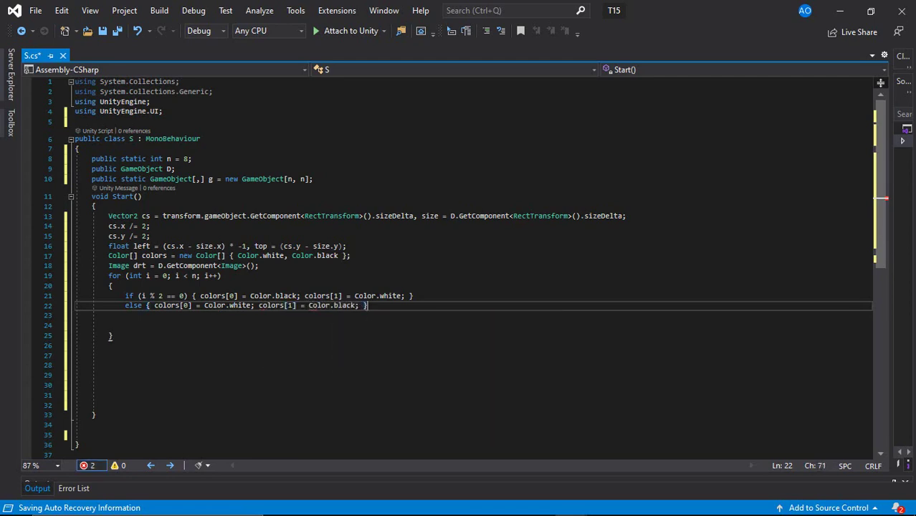
key(Return)
text(for (int j)
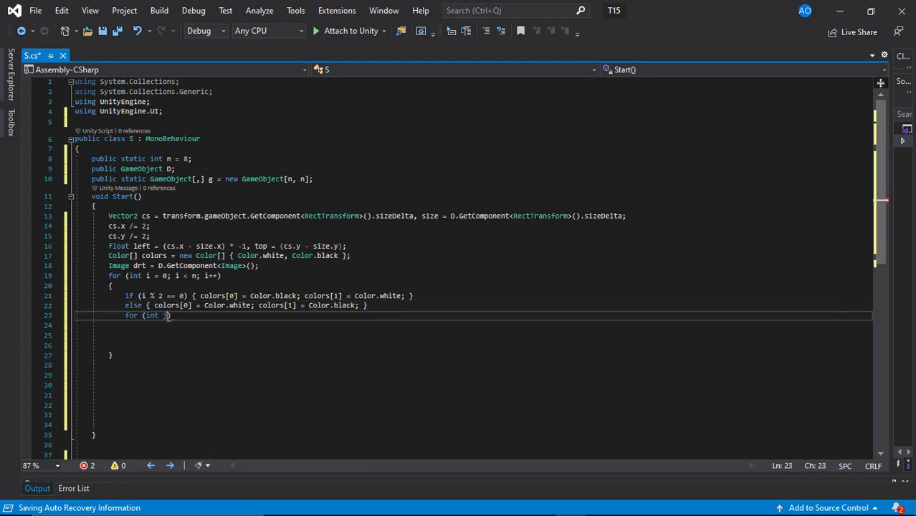
text( = 0; j < n)
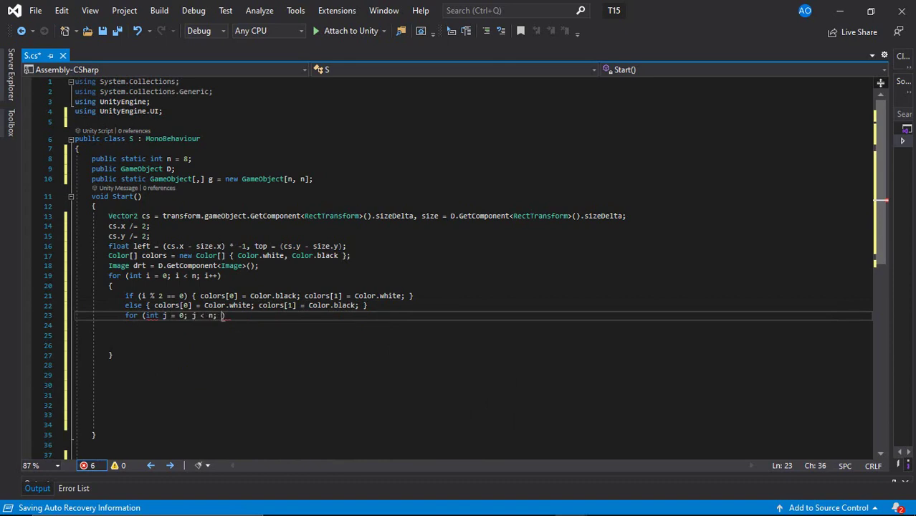
text())
For each cell, colour the tile by j parity, instantiate D into g[i, j] under Panel1, position and name it i&j
key(Return)
text({)
key(Return)
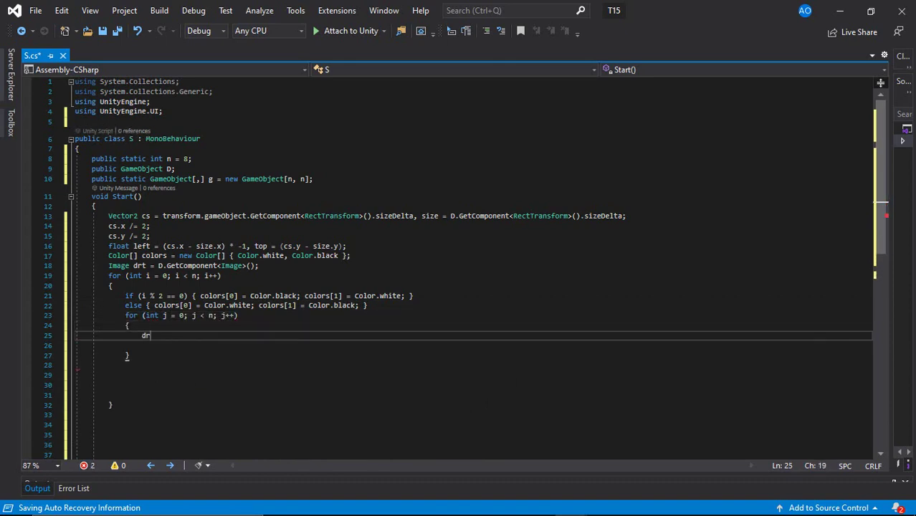
text(t.color = col)
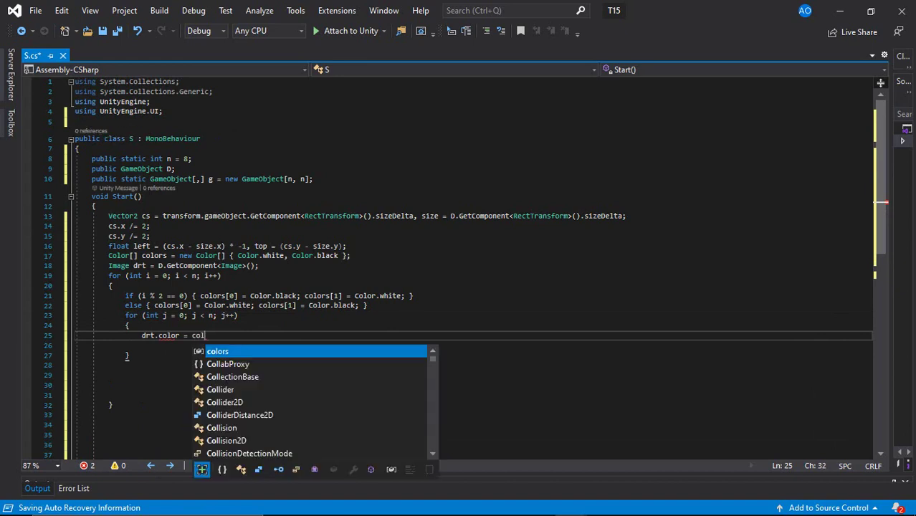
text(ors[(((j % 2))
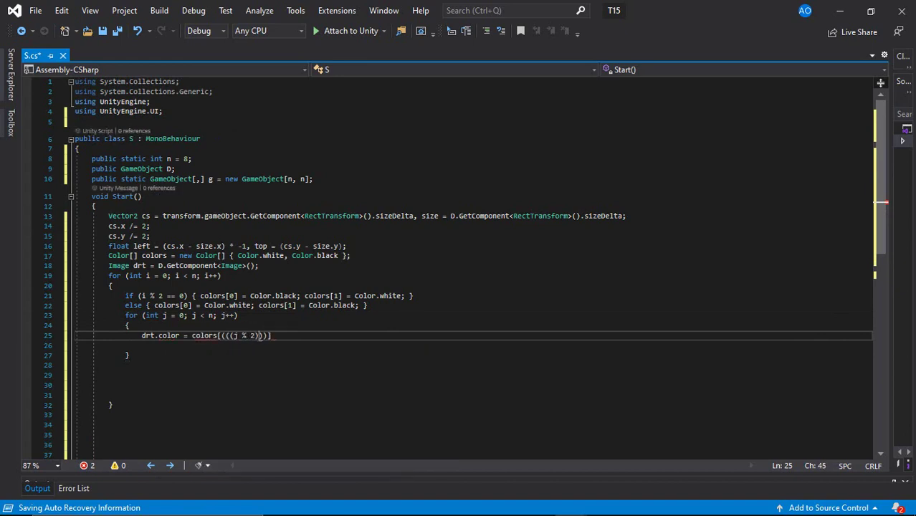
text( == 0) ? 0 : 1)])
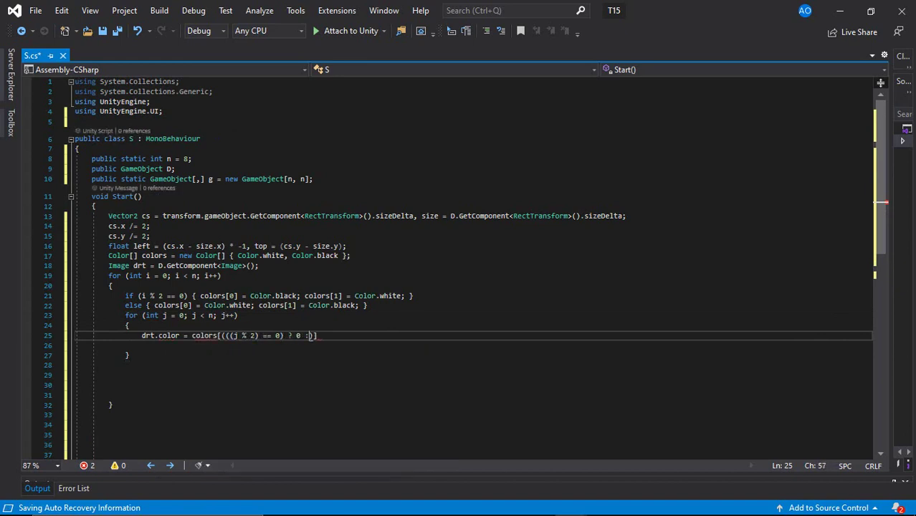
text(;)
key(Return)
text(g[i, )
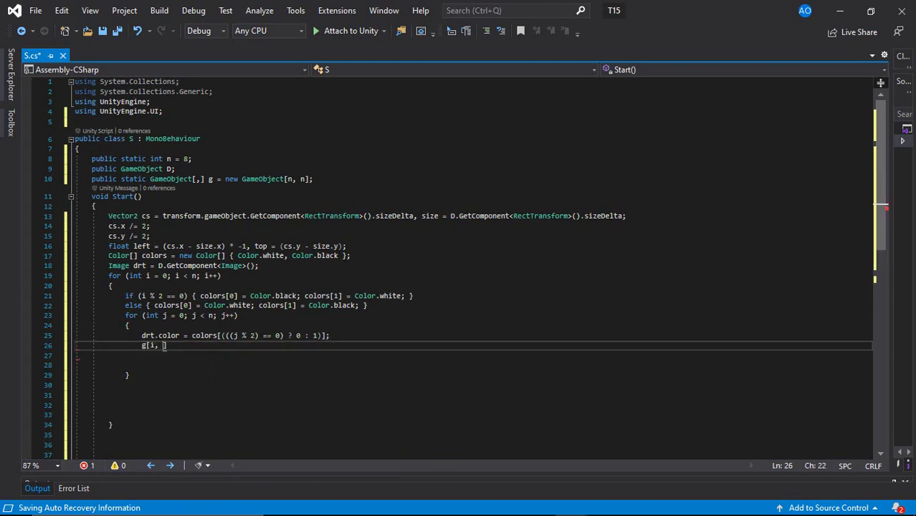
text(j] = Instant)
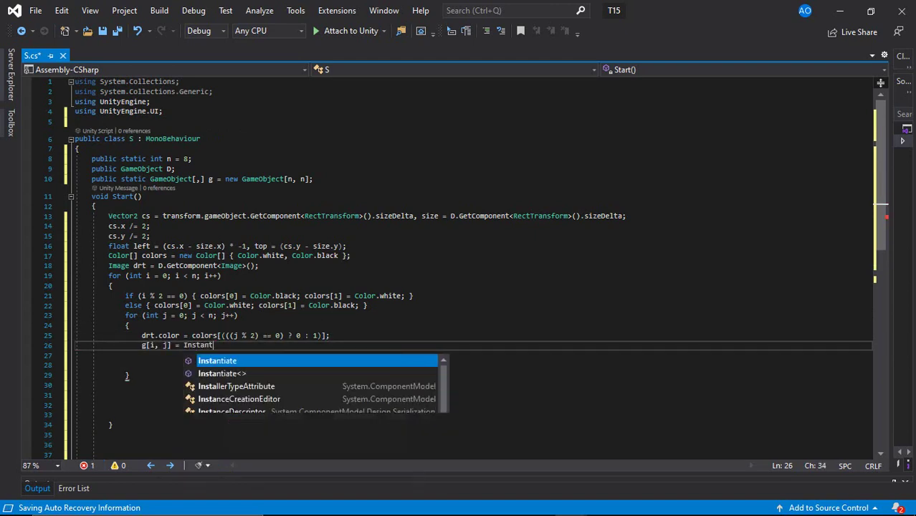
text(iate(D);)
key(Return)
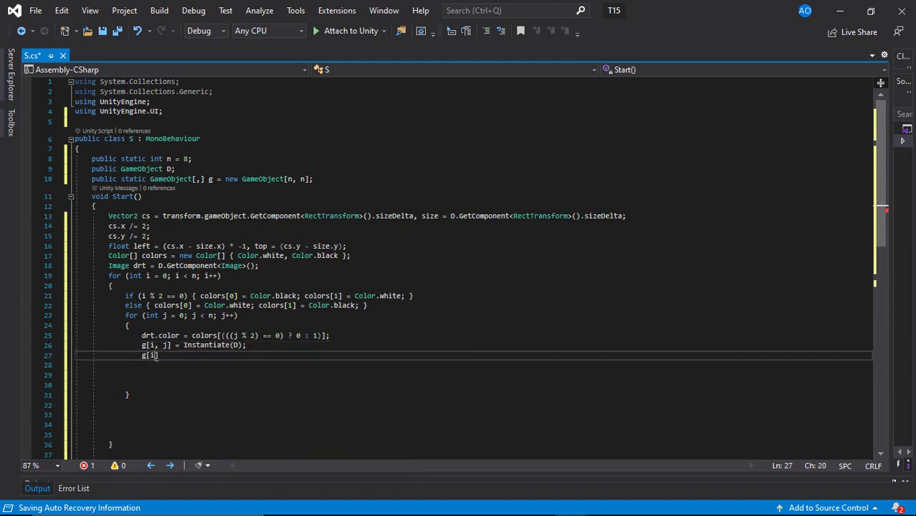
text(].transfo)
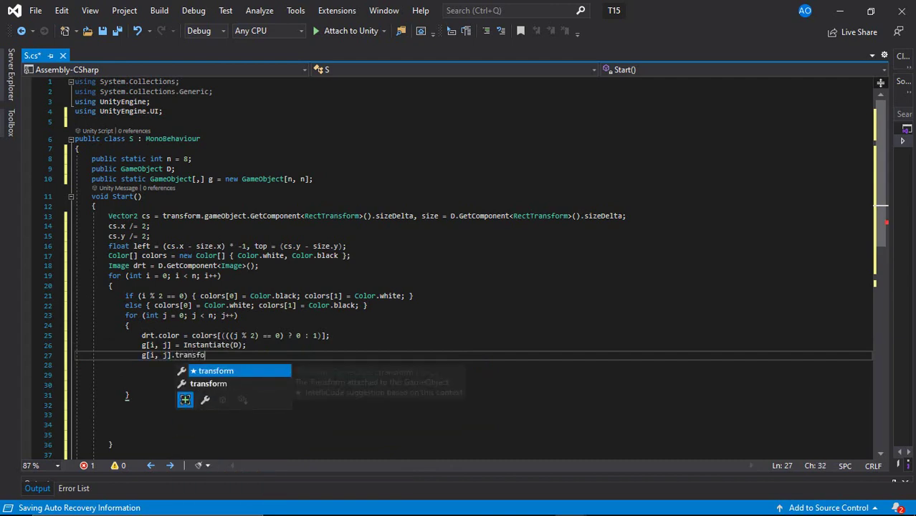
text(rm.SetParent)
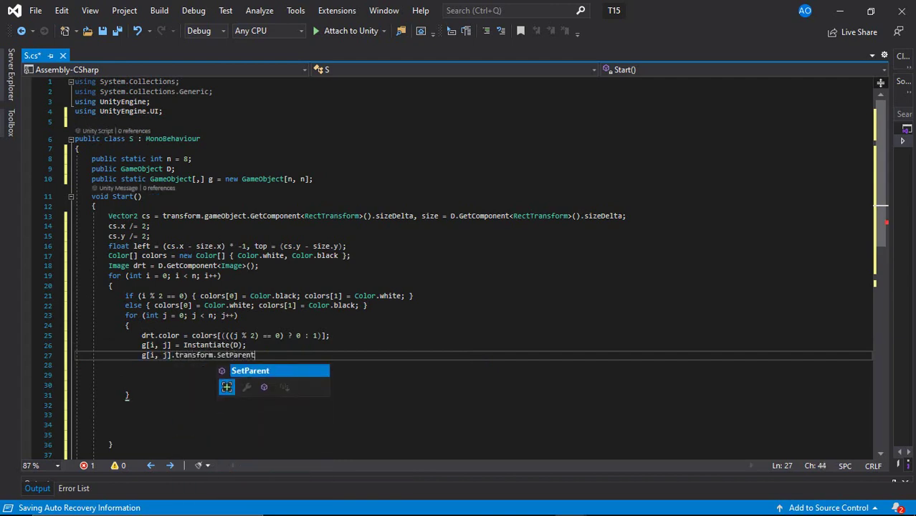
text((transform.F)
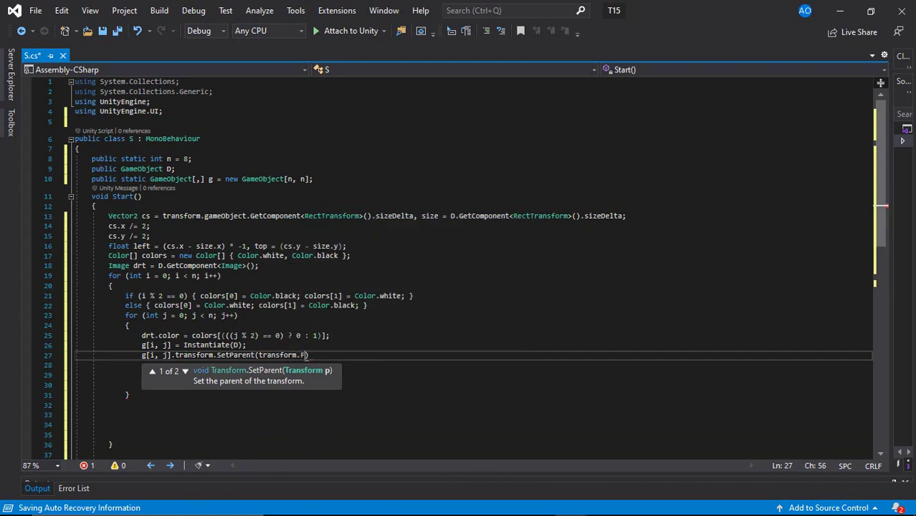
text(ind("Panel1"))
text();)
key(Return)
text(g[i, j].)
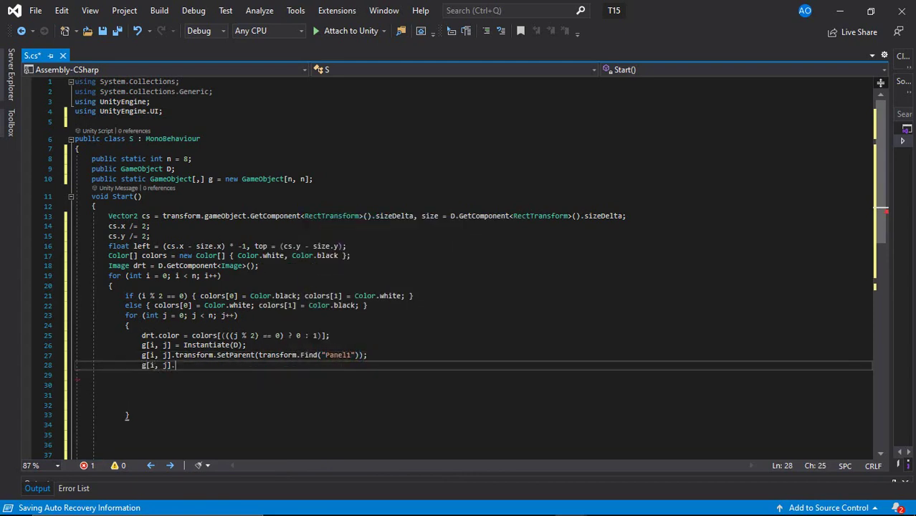
text(transform.loc)
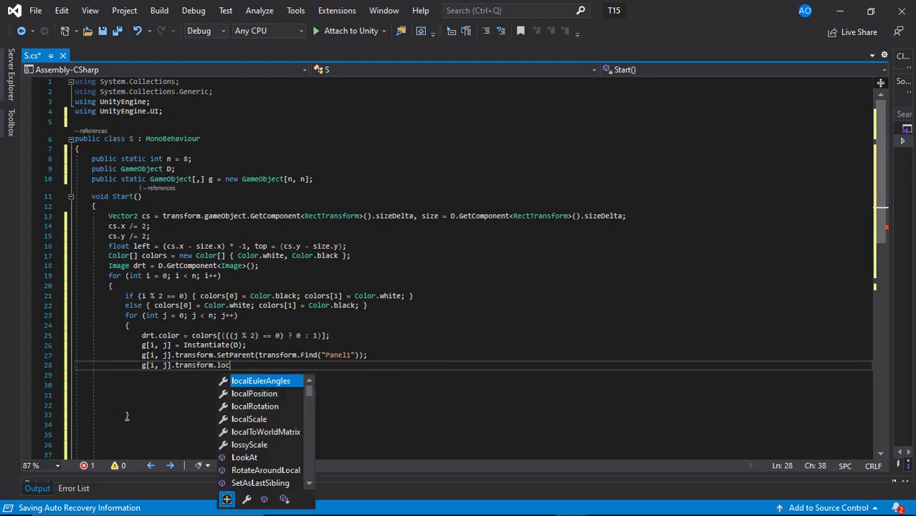
text(alPosition = ne)
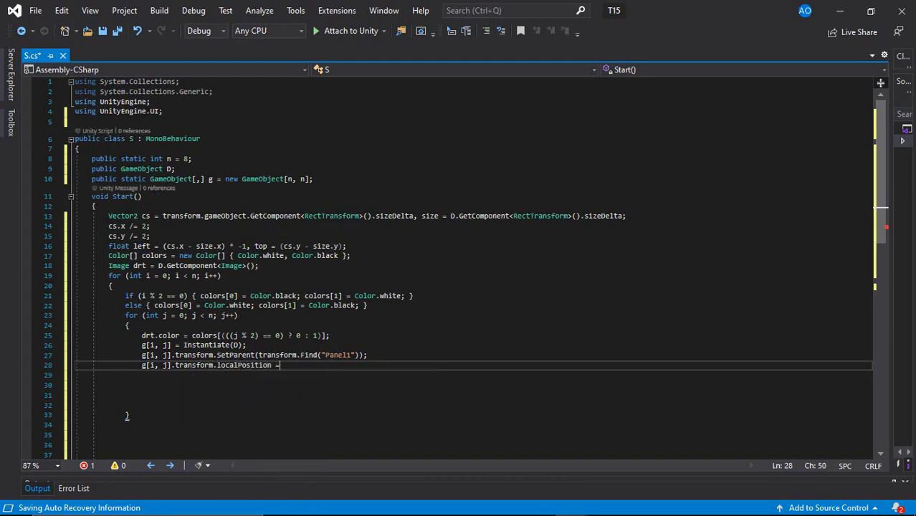
text(w Vector3)
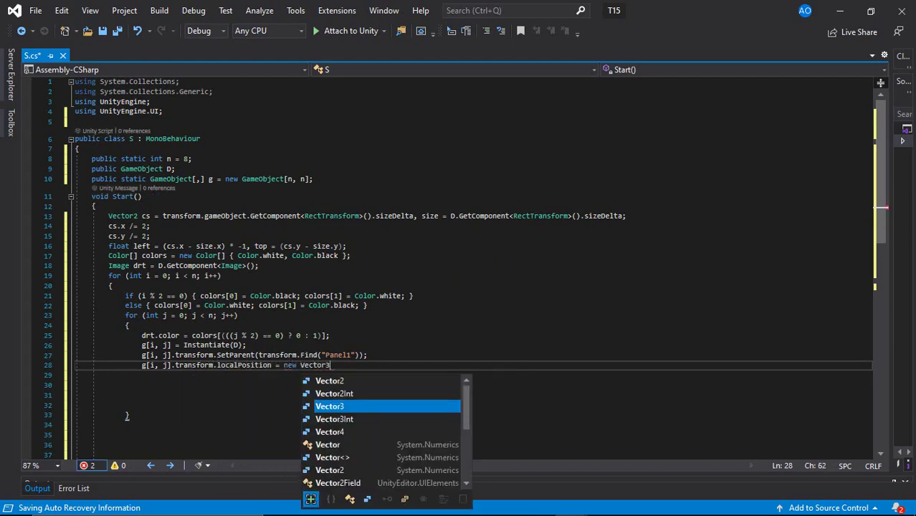
text((lef)
text(t, top);)
key(Return)
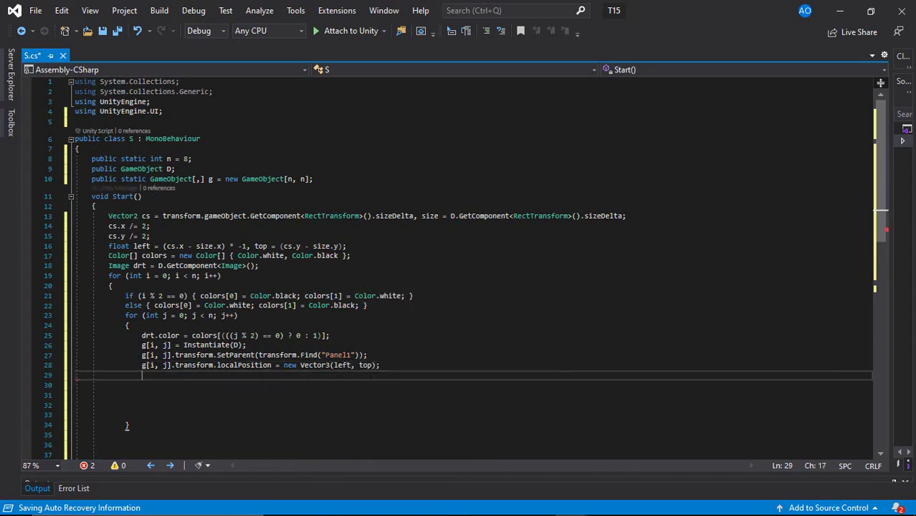
text(g[i, j].tra)
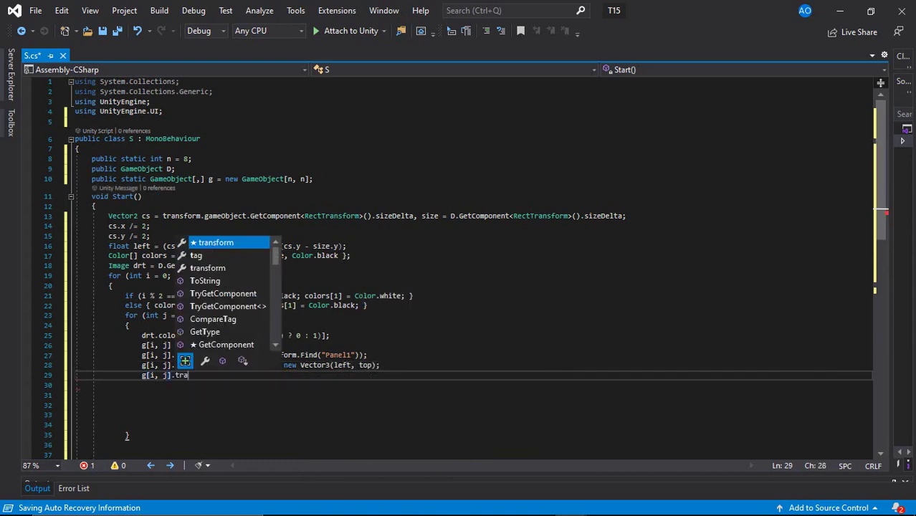
text(nsform.name = )
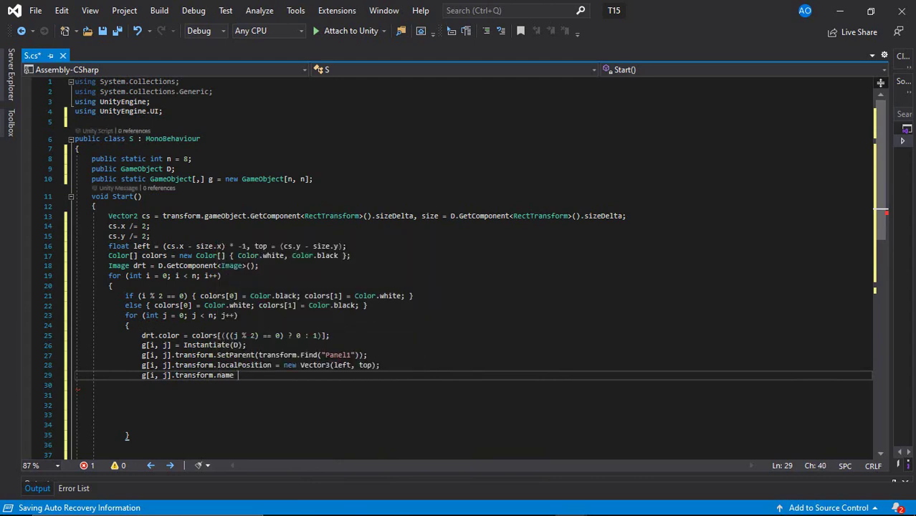
text(i + "&" + j)
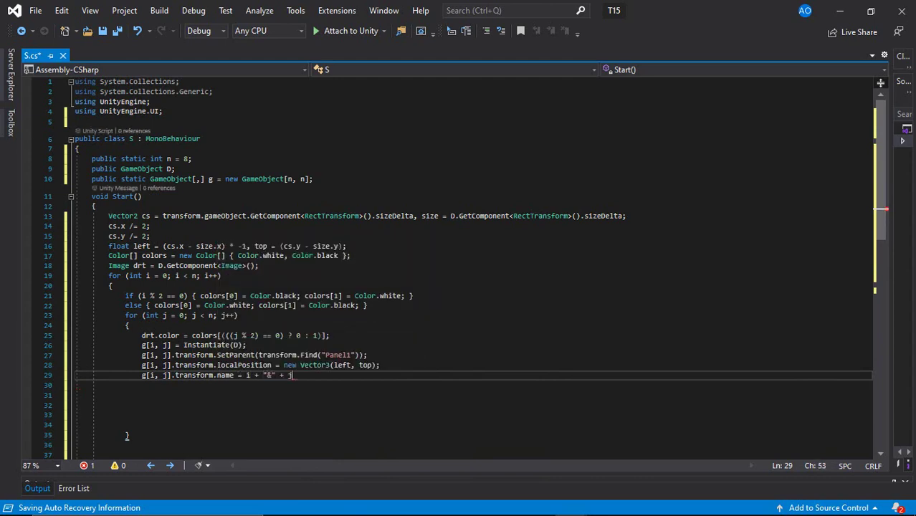
text(;)
key(Return)
Advance left by size.x per column, then reset left and lower top by size.y per row
text(ft += s)
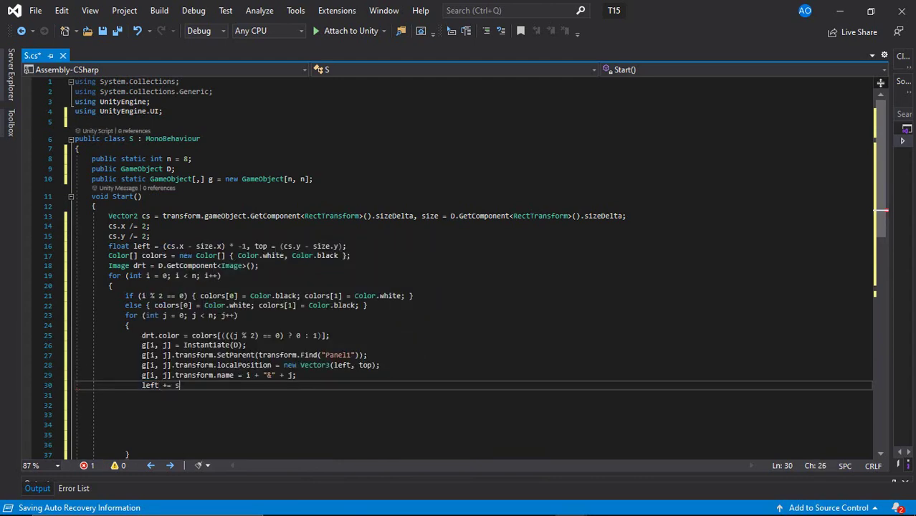
text(ize.x;)
key(Return)
text(})
key(Return)
text(l)
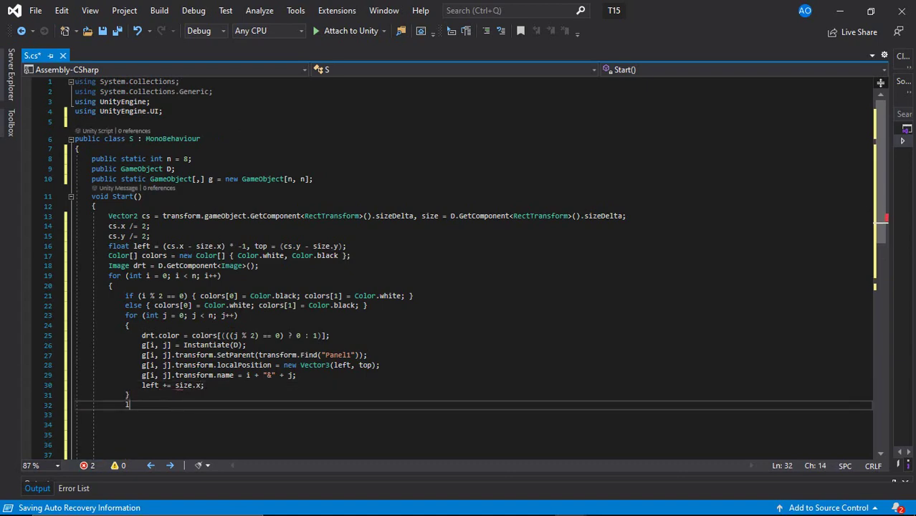
text(eft = (cs.x - si)
text(ze.x) * -)
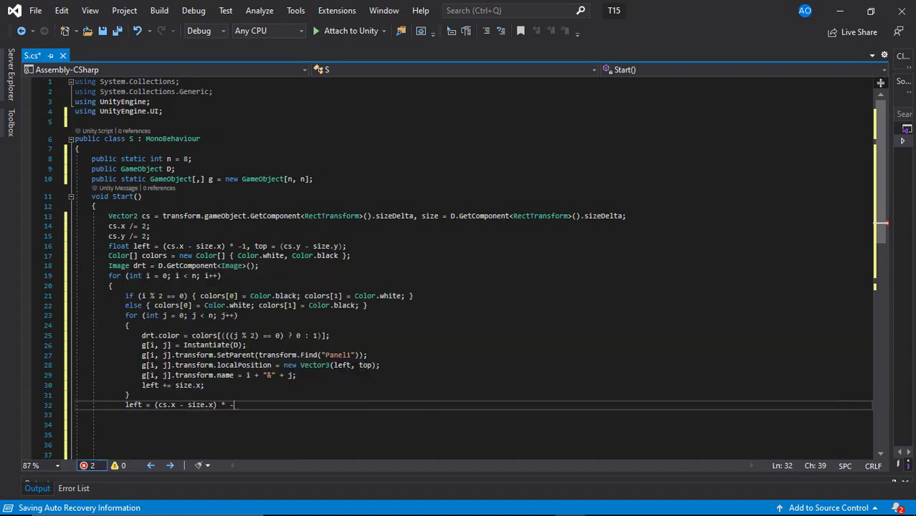
text(1;)
key(Return)
text(top -= s)
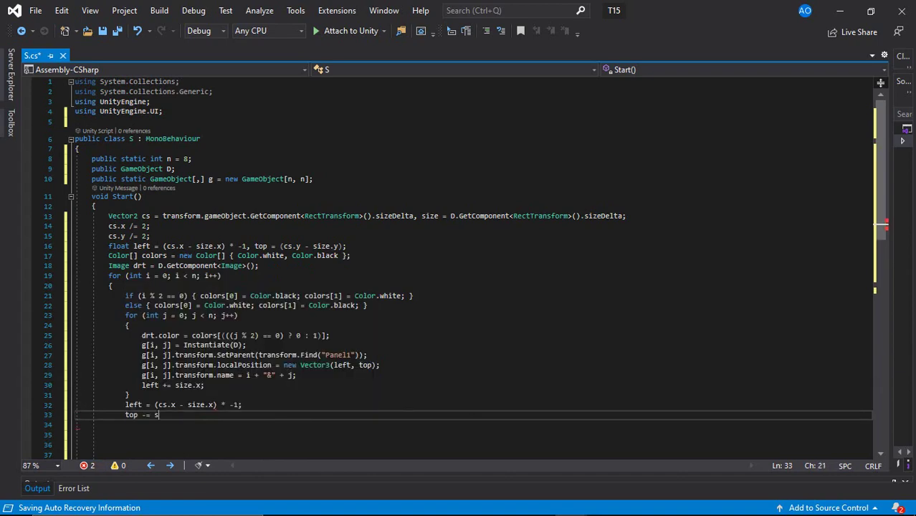
text(ize.y;)
key(Return)
text(})
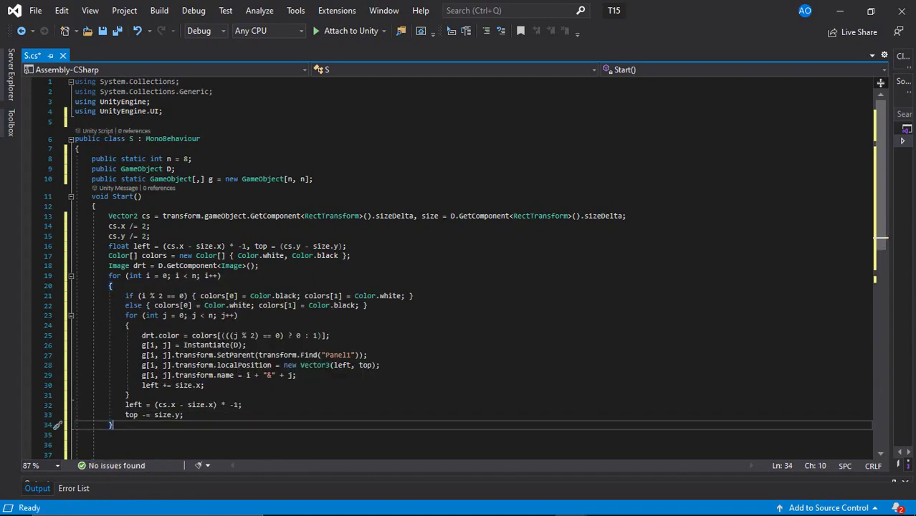
Remove the blank lines after the loops, save S.cs, and return to Unity
scroll(559, 239, down, 4)
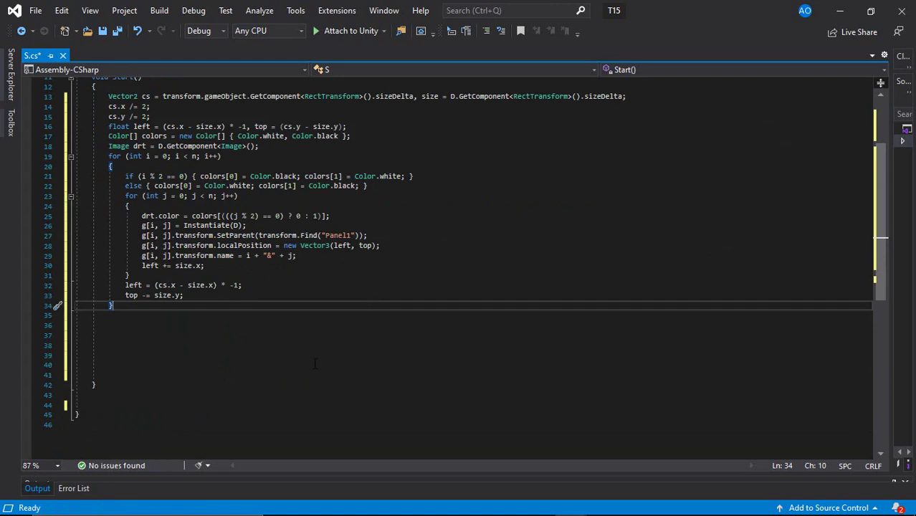
drag(109, 375, 431, 308)
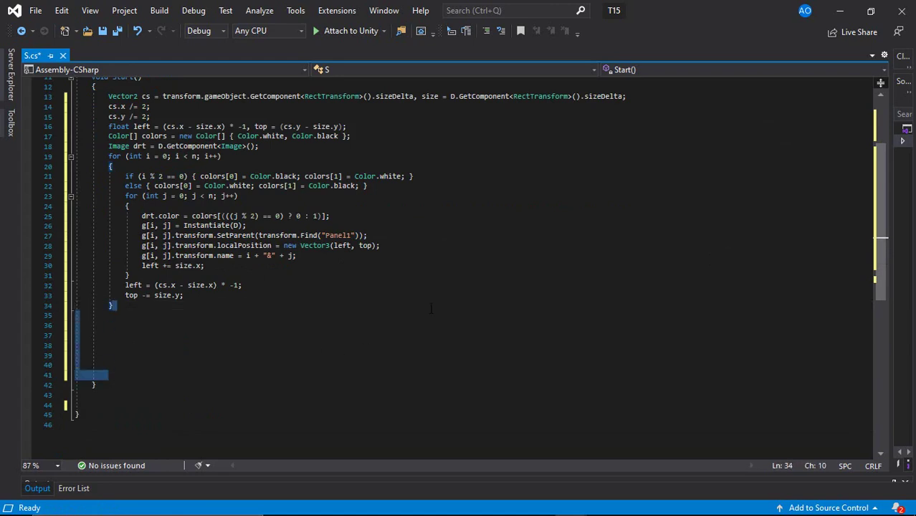
key(Delete)
drag(91, 335, 274, 321)
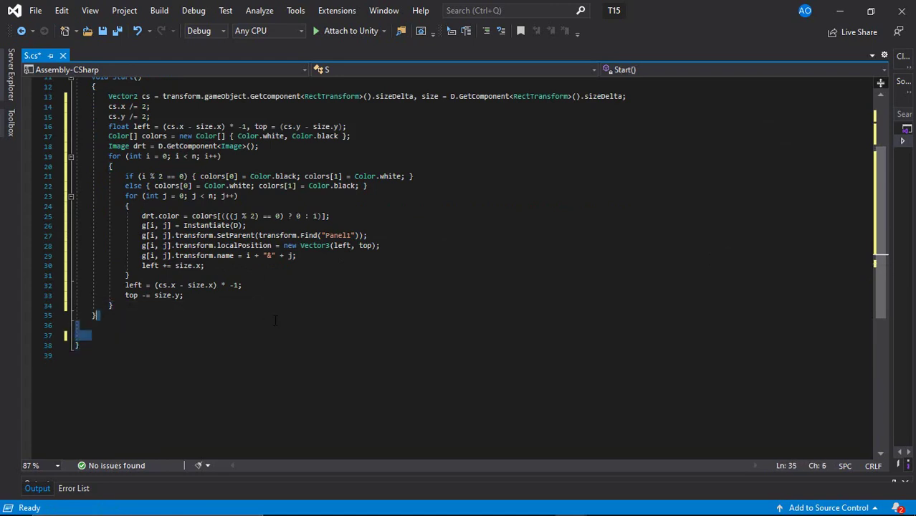
key(Delete)
scroll(275, 320, up, 4)
key(ctrl+s)
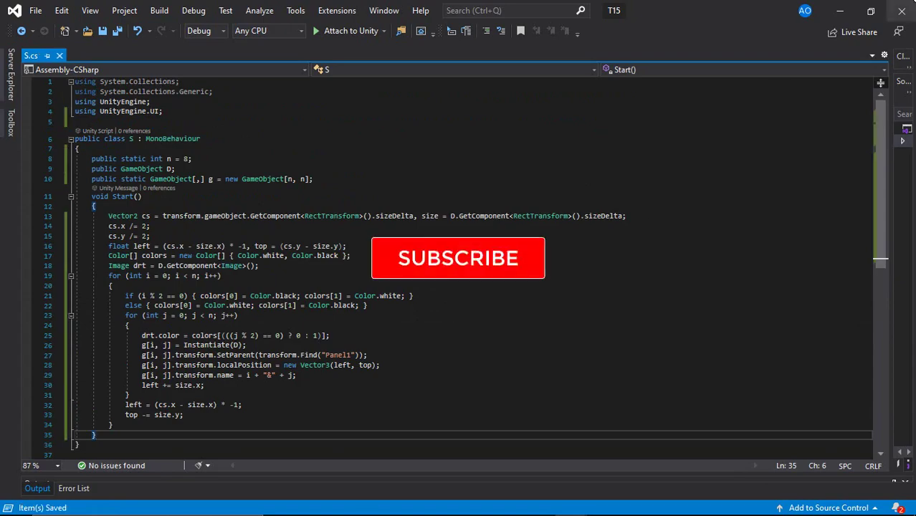
key(alt+Tab)
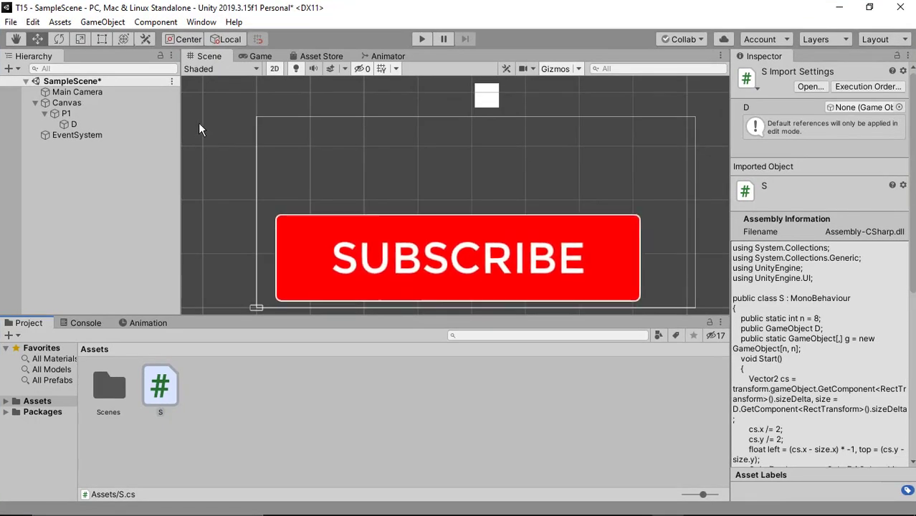
Rename the P1 object to Panel1 and test-run the board
click(116, 106)
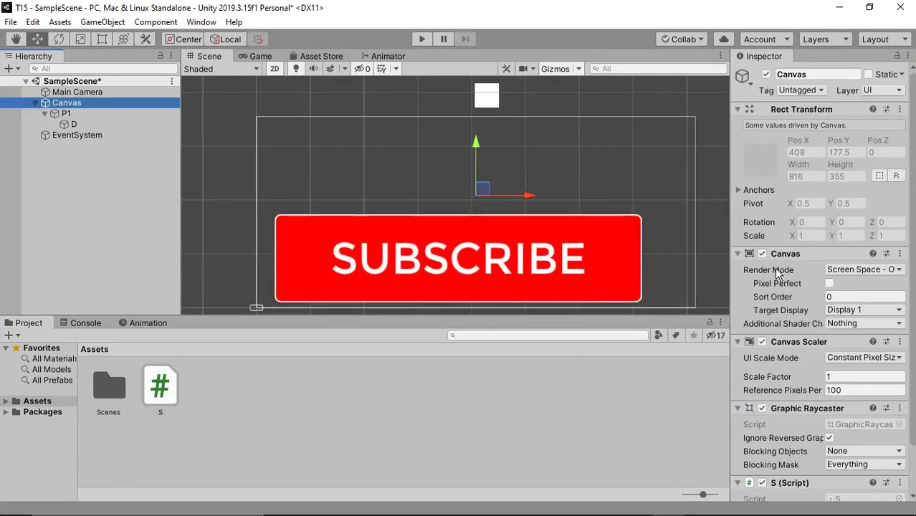
scroll(777, 273, down, 2)
drag(73, 124, 857, 461)
right_click(81, 114)
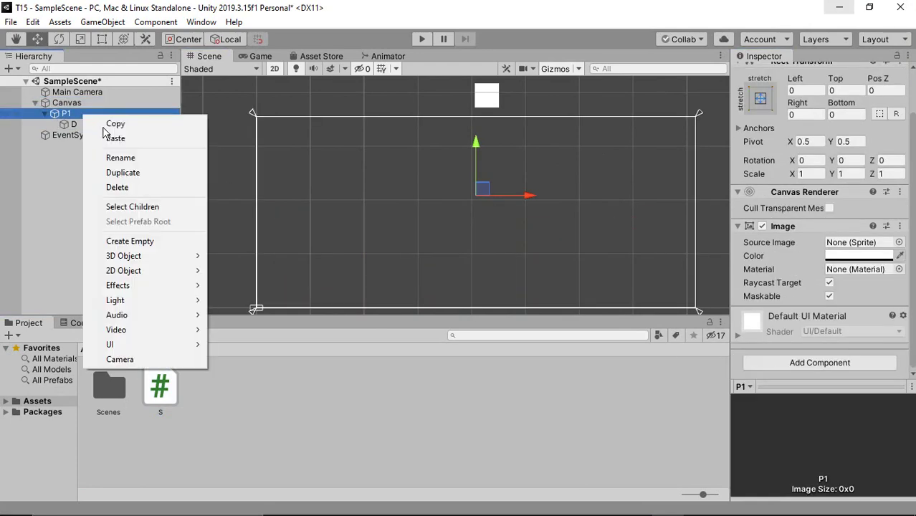
click(133, 159)
text(Panel)
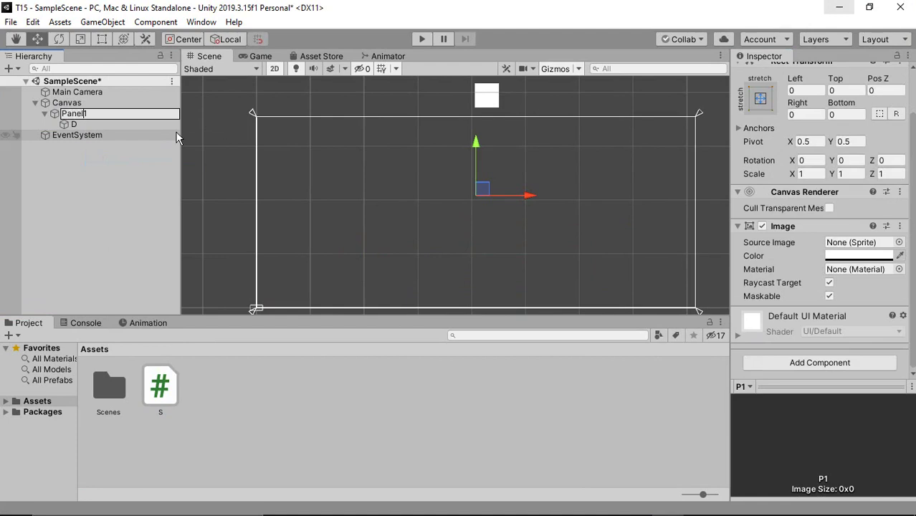
key(Return)
click(422, 41)
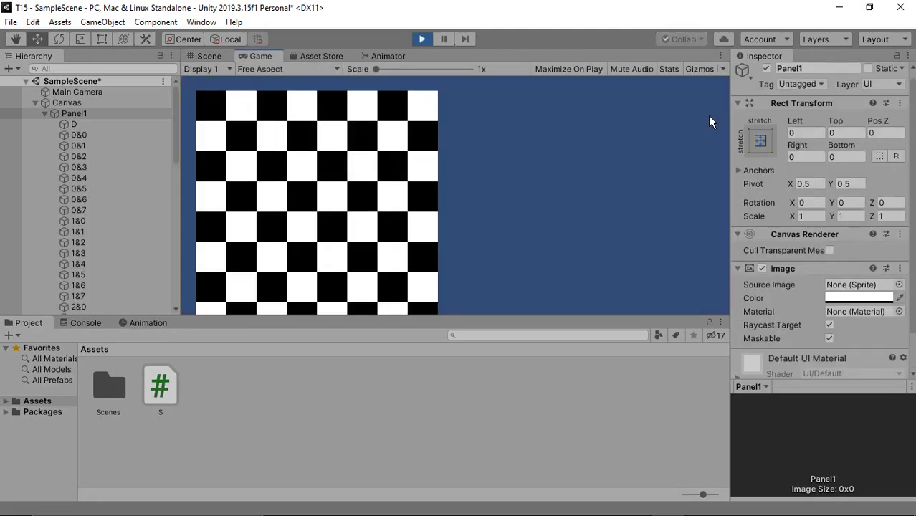
key(ctrl+p)
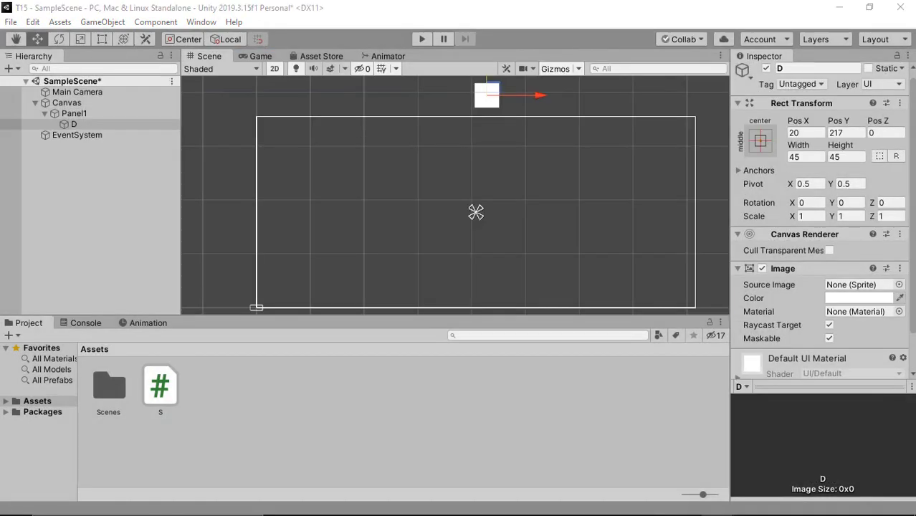
Set tile D's Width and Height to 40 and test-run the smaller board
click(801, 157)
text(4)
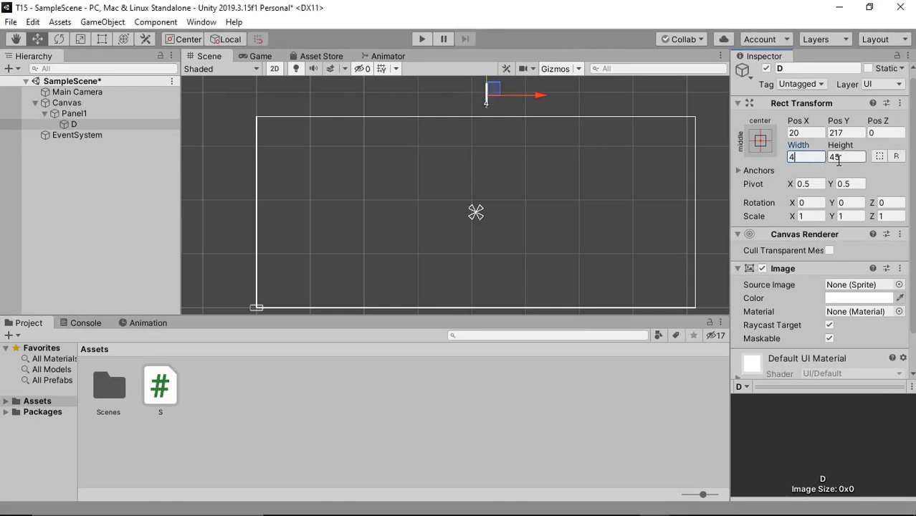
text(0)
click(838, 159)
text(04)
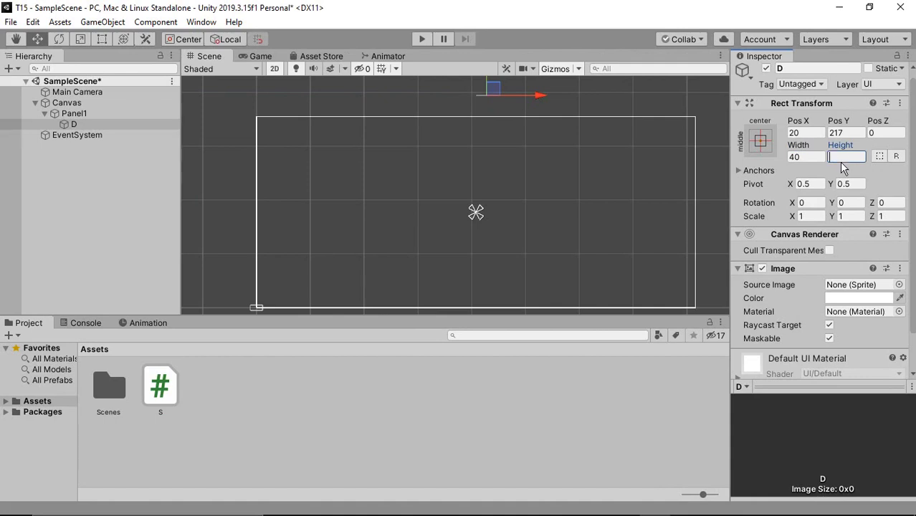
text(40)
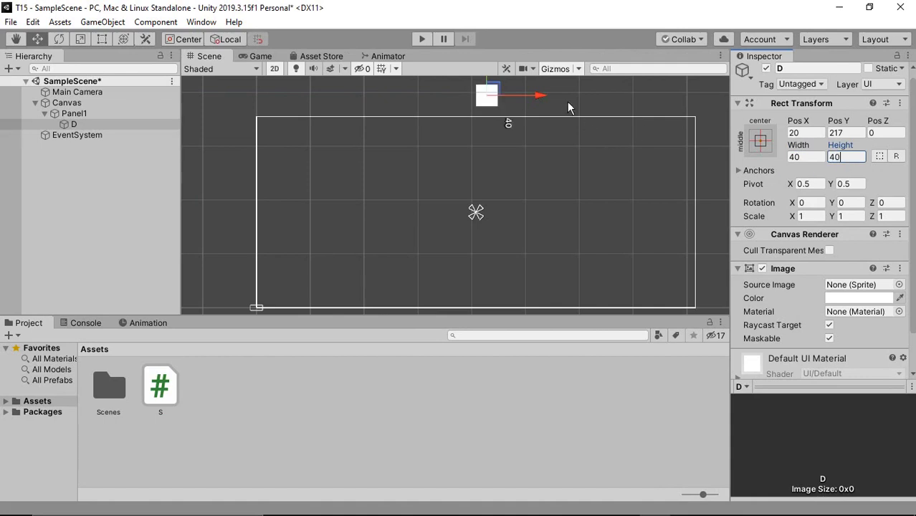
click(427, 42)
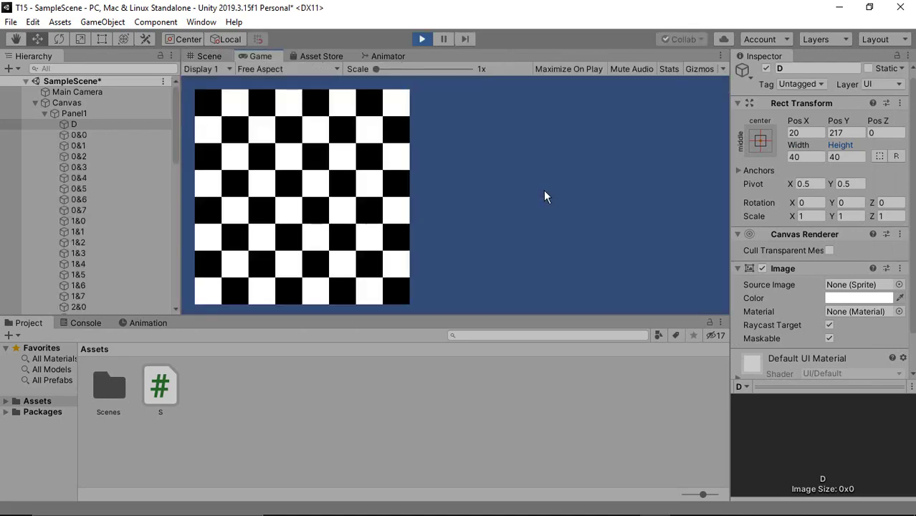
click(423, 40)
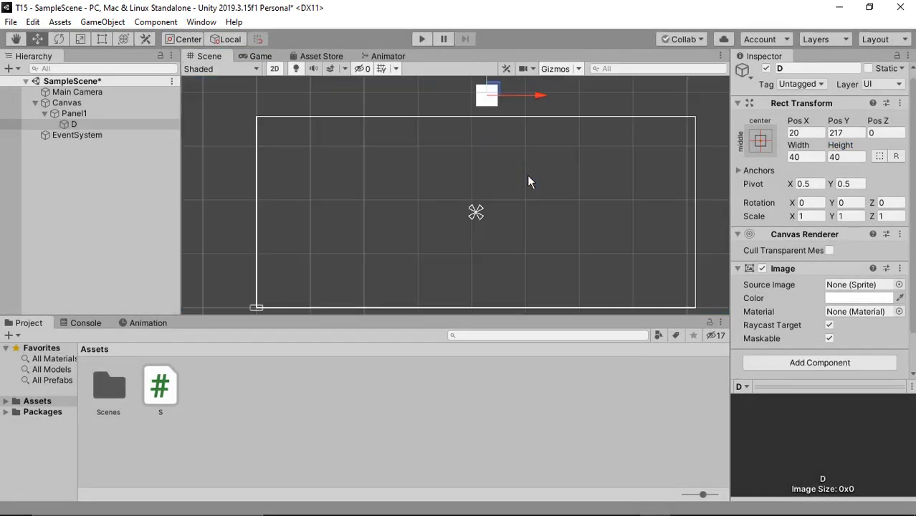
Add a UI Image child under tile D and name it C
right_click(137, 123)
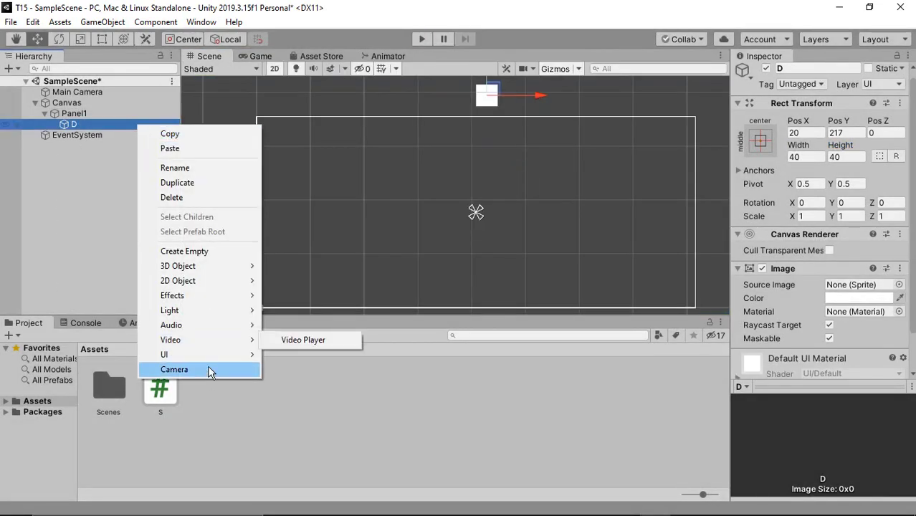
mouse_move(244, 354)
right_click(136, 135)
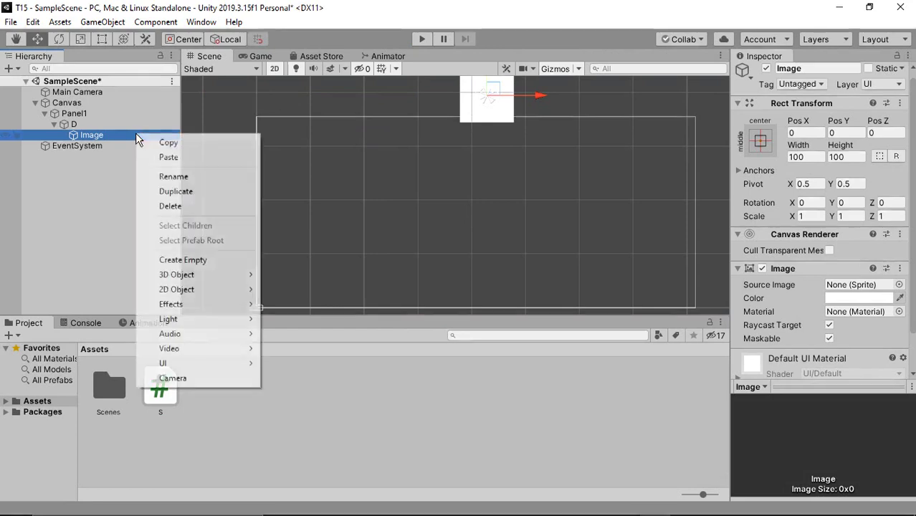
click(174, 189)
text(C)
key(Return)
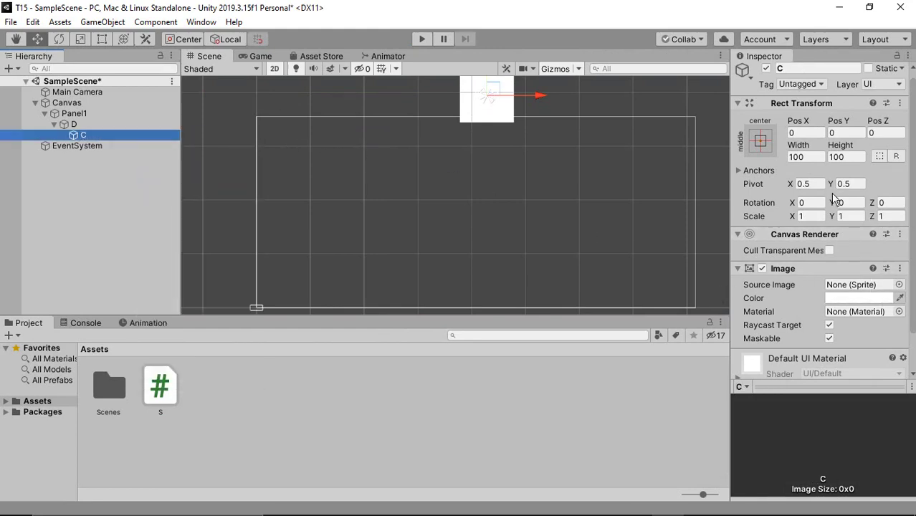
Make image C 40x40 with the Knob source sprite, then test-run to see the circles
click(811, 155)
text(40)
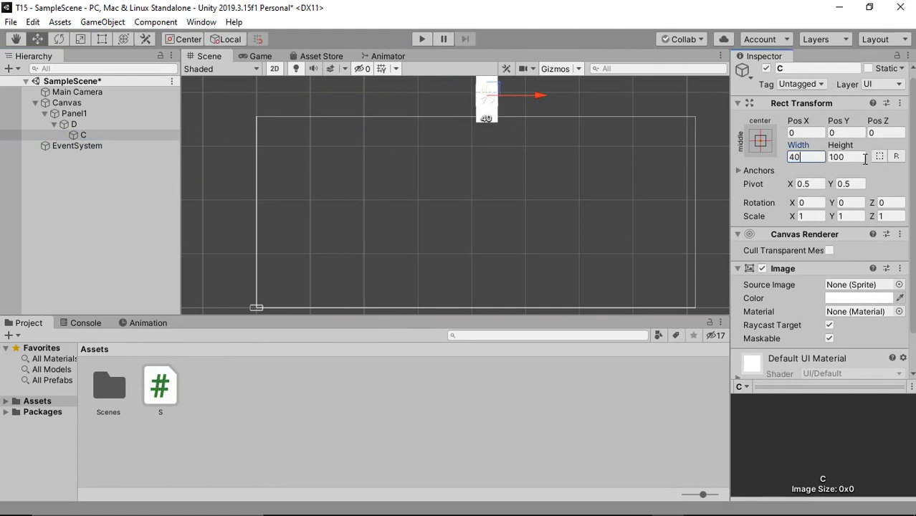
click(862, 158)
text(40)
click(899, 285)
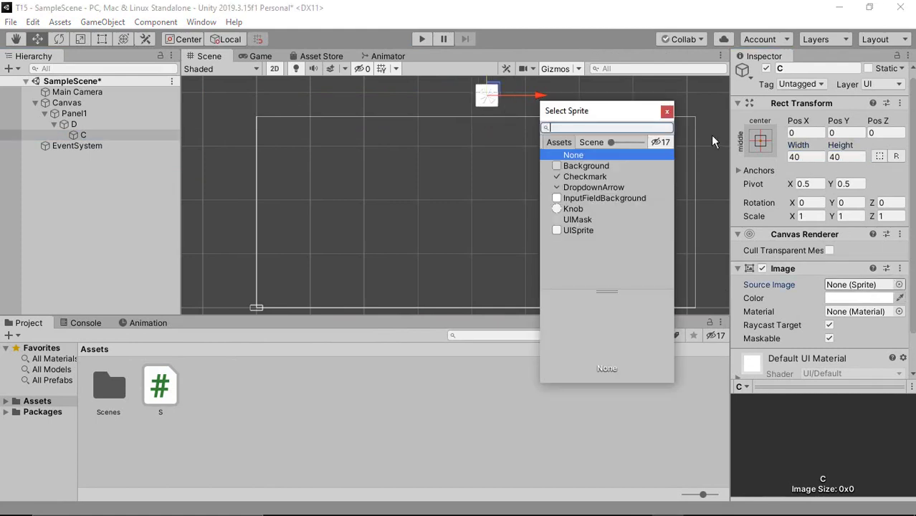
click(562, 209)
click(666, 110)
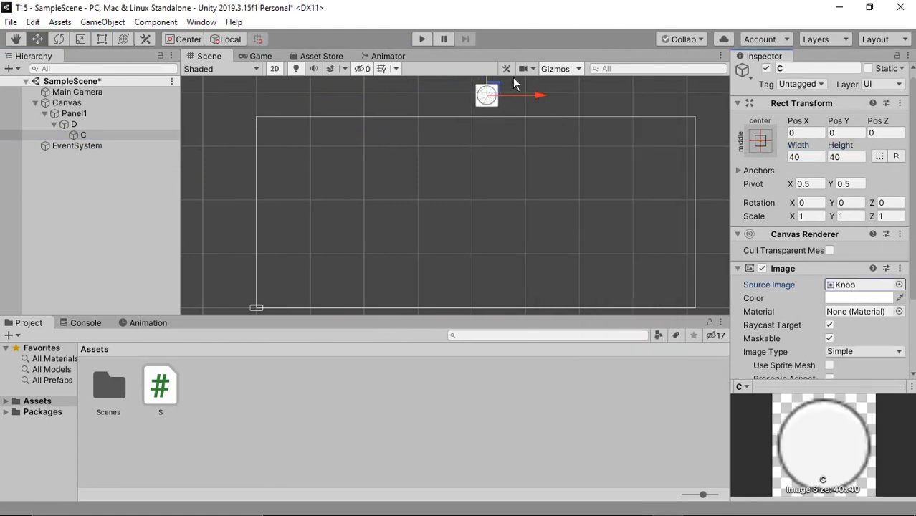
click(421, 39)
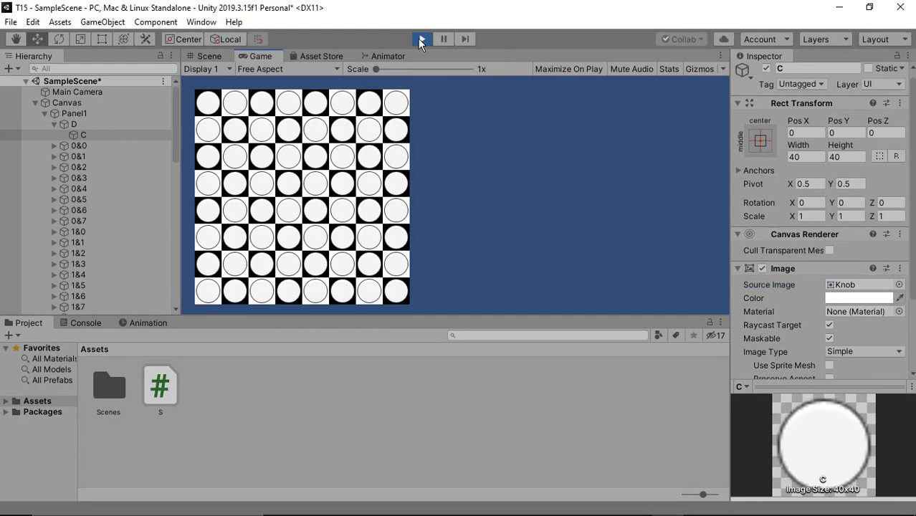
click(419, 39)
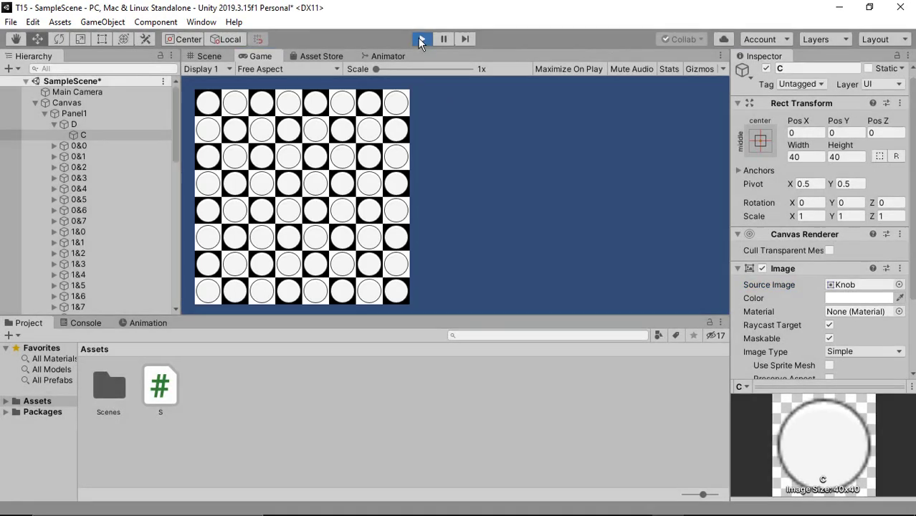
Add Ci = D.transform.Find("C").GetComponent<Image>() to the Vector2 declaration line
key(alt+Tab)
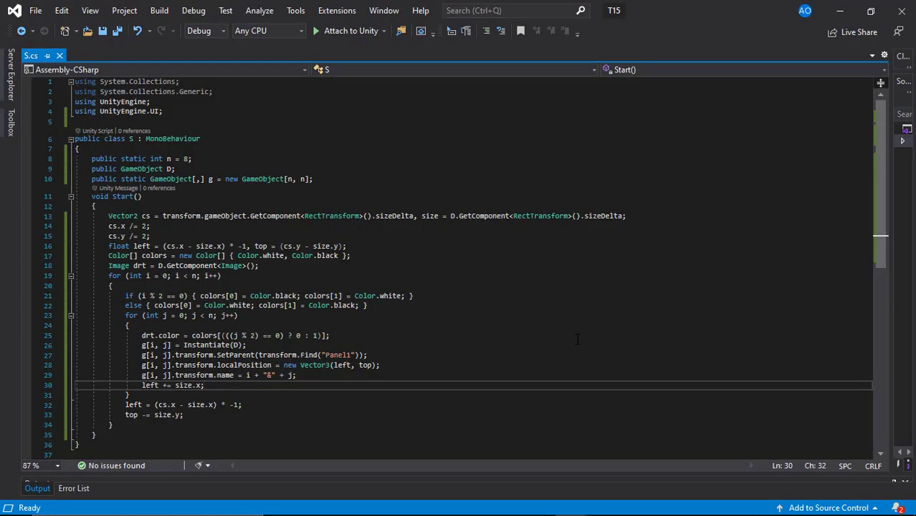
key(alt+Tab)
click(404, 267)
key(BackSpace)
text(, Ci)
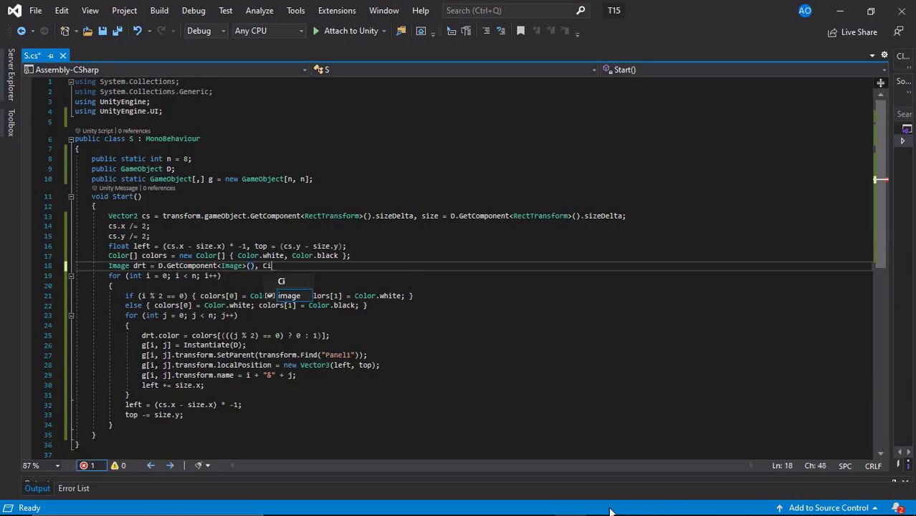
text( = D.transfor)
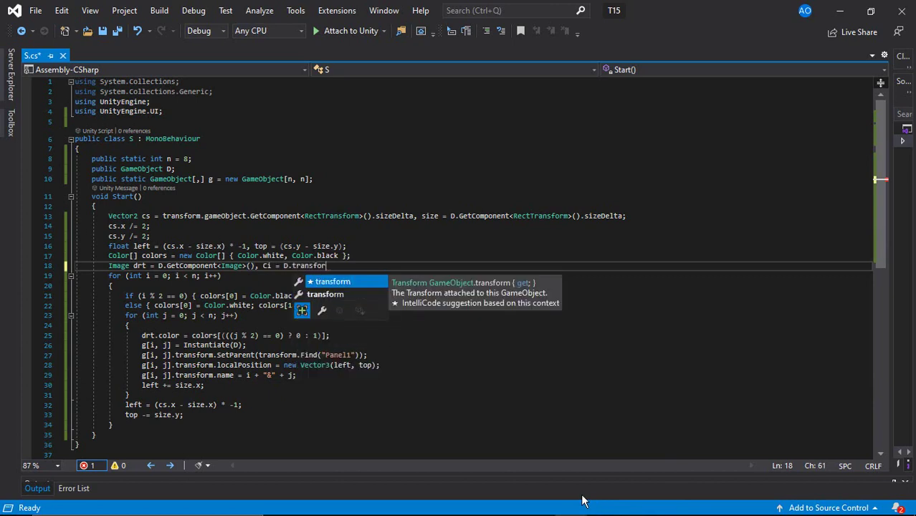
text(m.Find("C"))
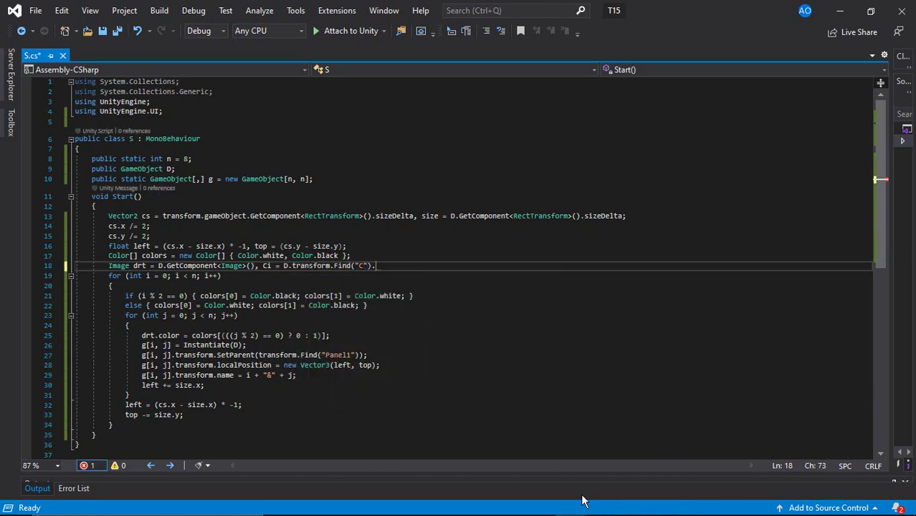
text(.GetComponent)
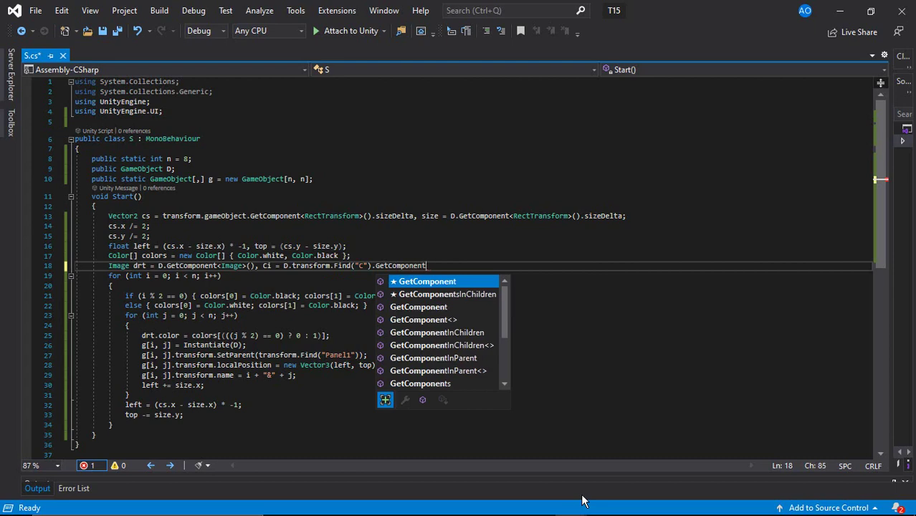
text(<Image>();)
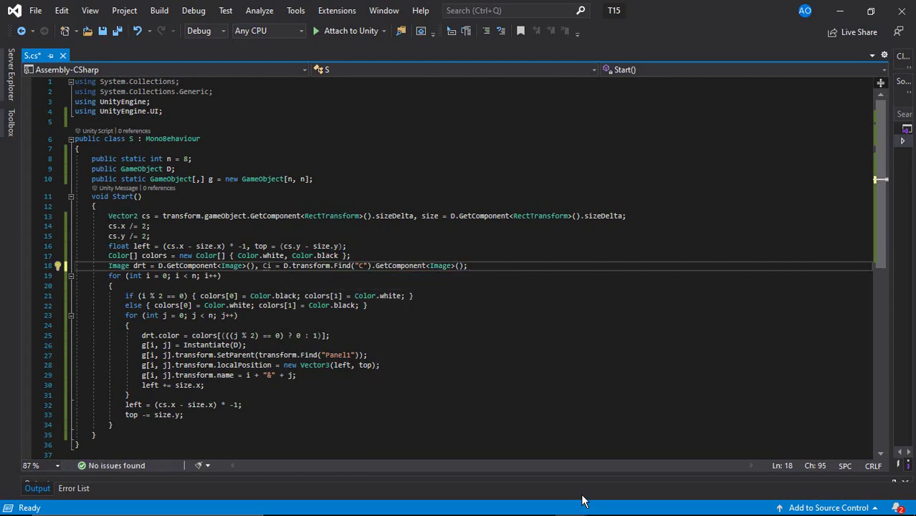
Disable Ci on the two middle rows and white squares, enable it otherwise, then save
click(516, 341)
key(Return)
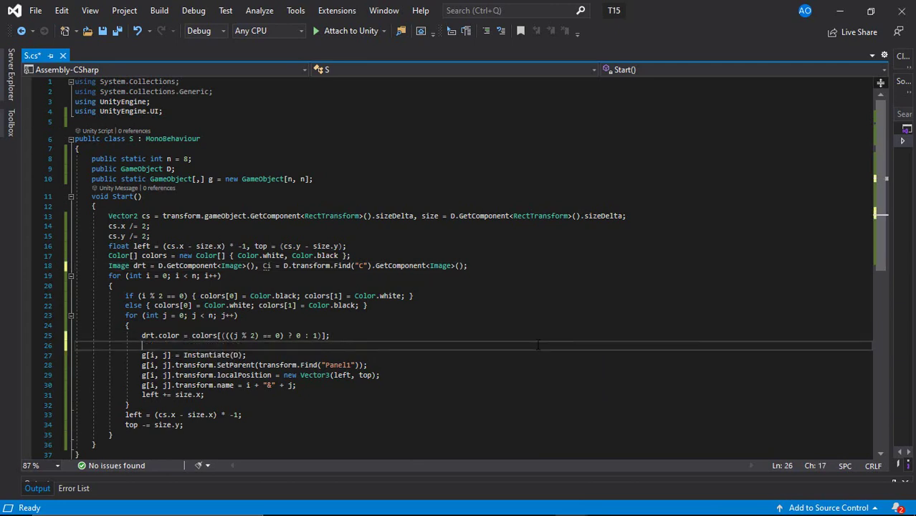
text(if (i == )
text((n / 2) - 1 )
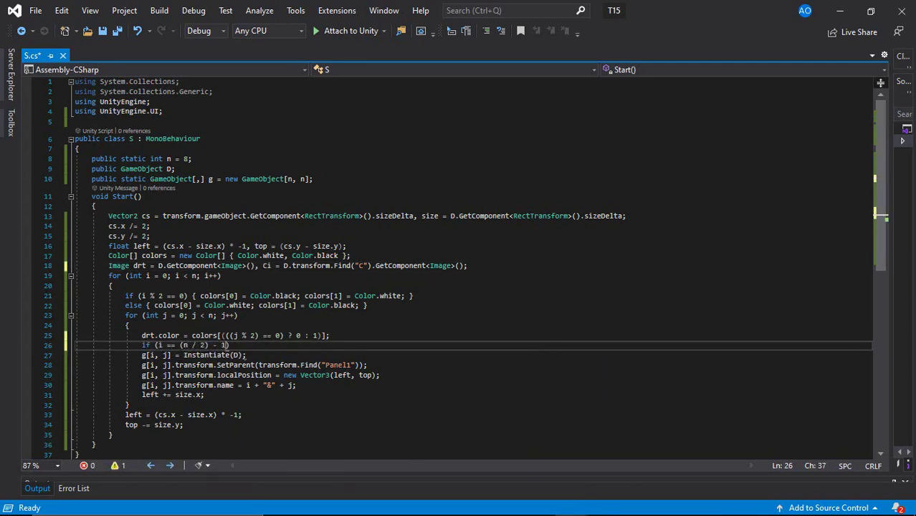
text(|| i == (n )
text(/ 2) || drt.c)
text(olor == Co)
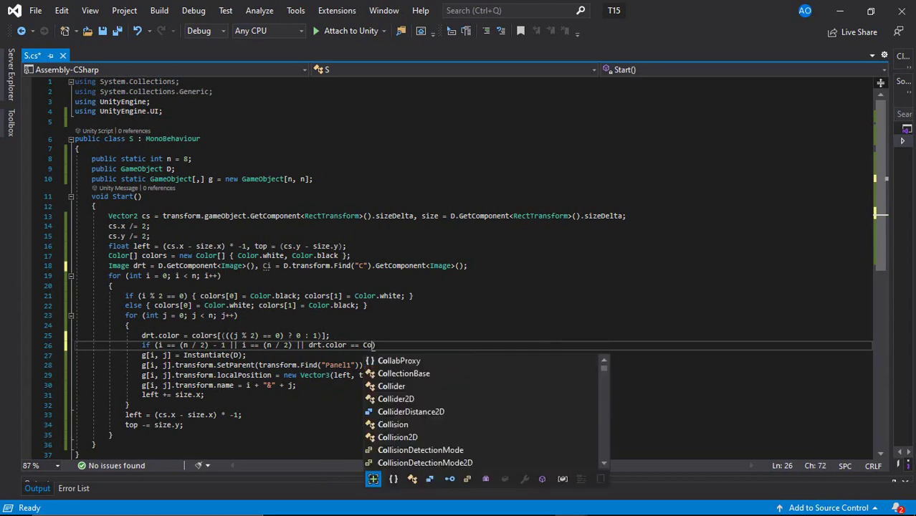
text(lor.white) Ci)
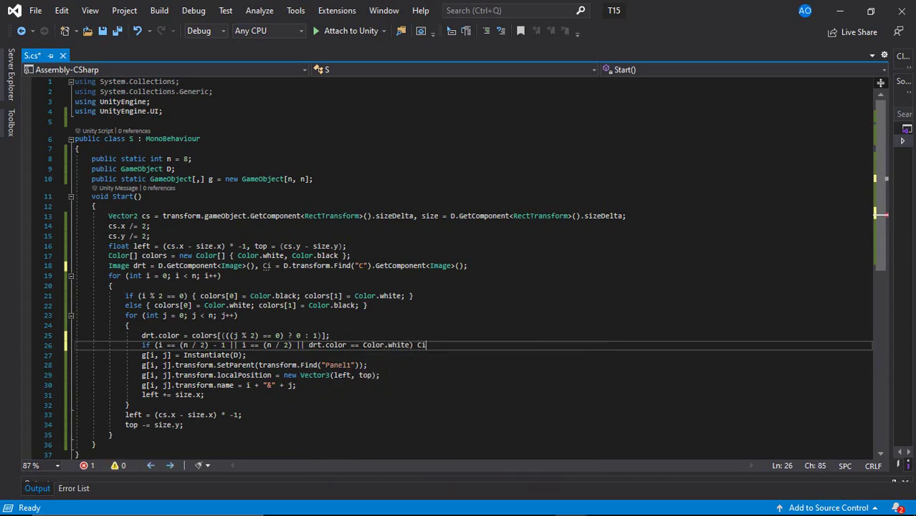
text(.enabled = fa)
text(lse;)
key(Return)
key(Return)
key(Up)
text(else Ci)
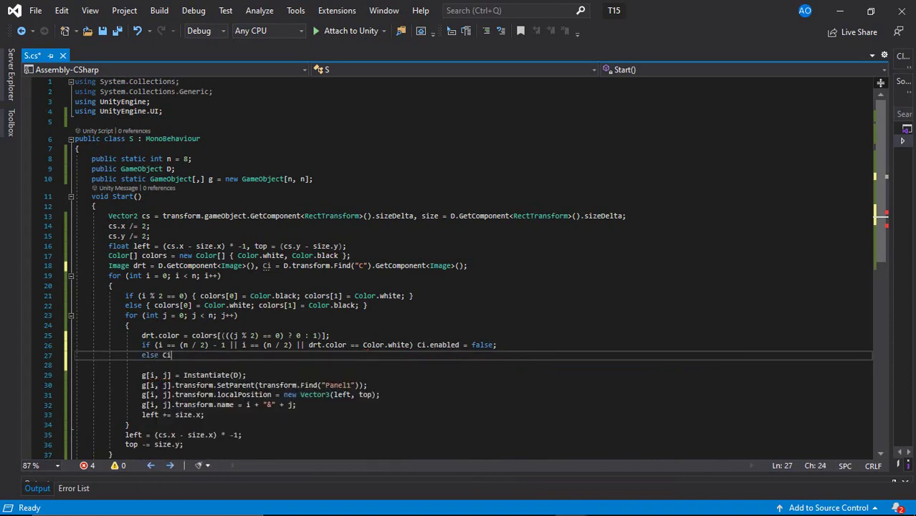
text(.enabled = t)
text(rue;)
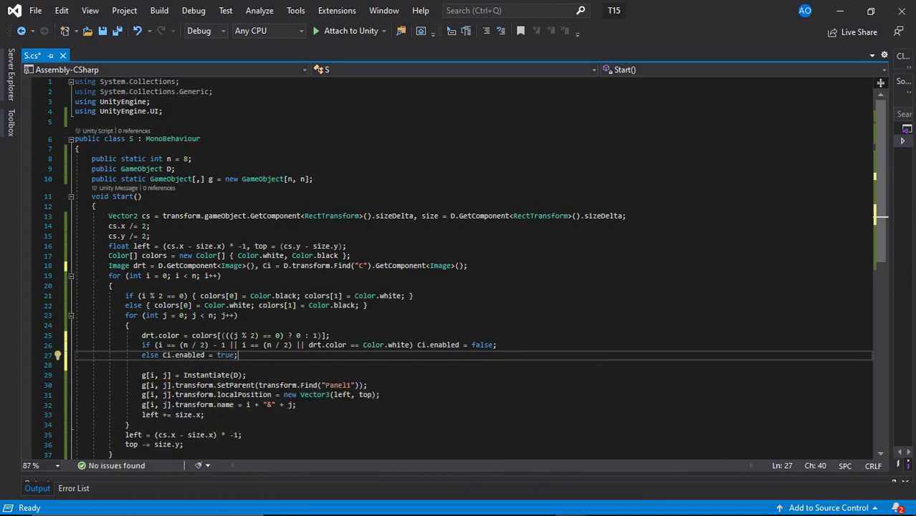
key(ctrl+s)
click(839, 11)
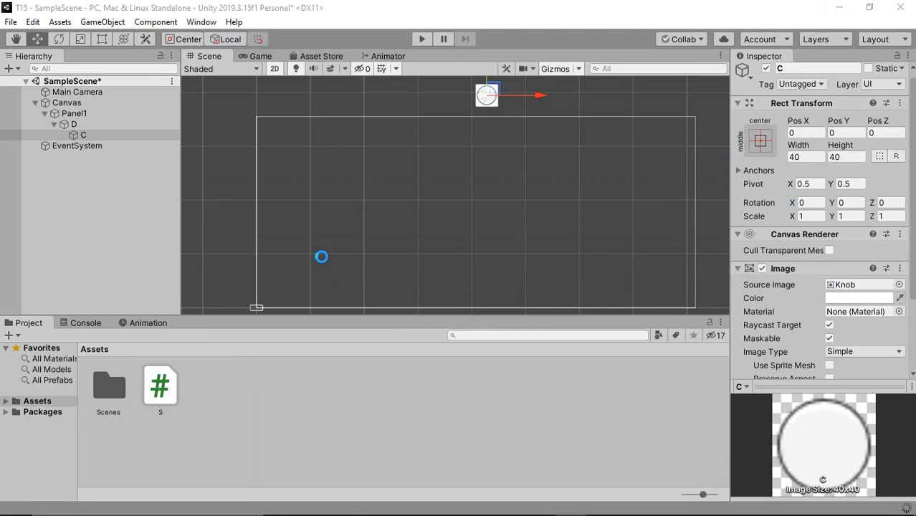
Test-run to confirm pieces fill the top and bottom three rows, then return to S.cs
click(421, 41)
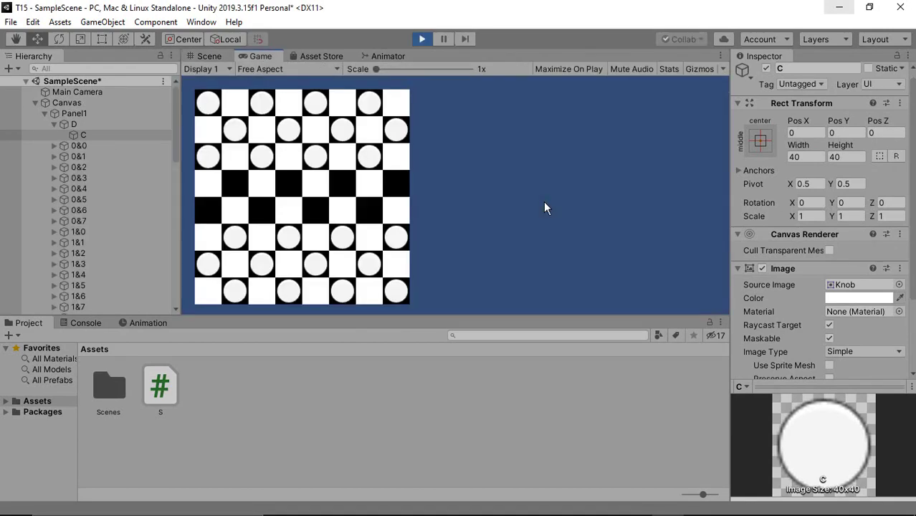
click(424, 40)
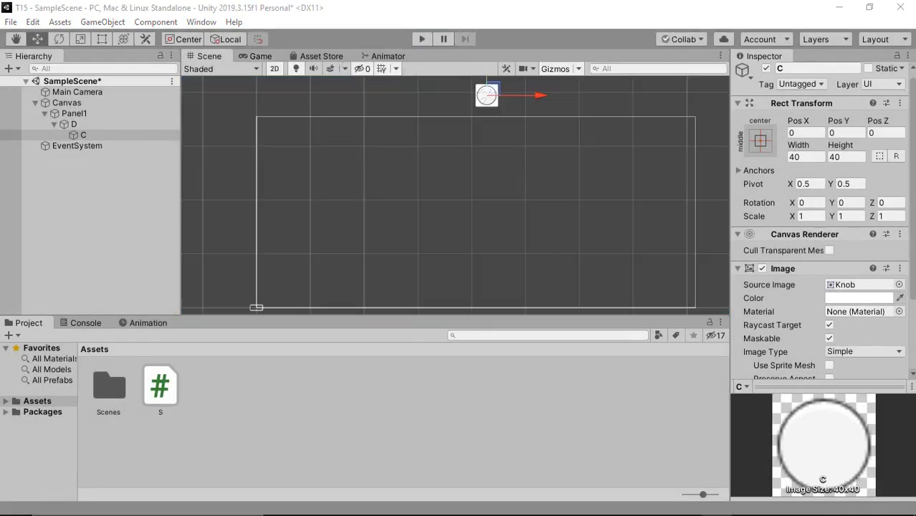
key(alt+Tab)
scroll(340, 307, down, 2)
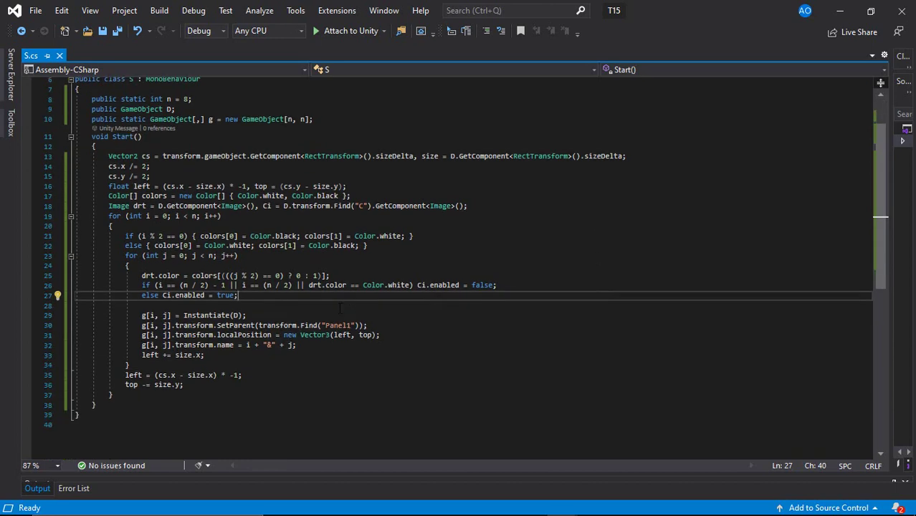
Colour Ci red when i < n / 2 and white otherwise, then save S.cs
click(309, 306)
text(if)
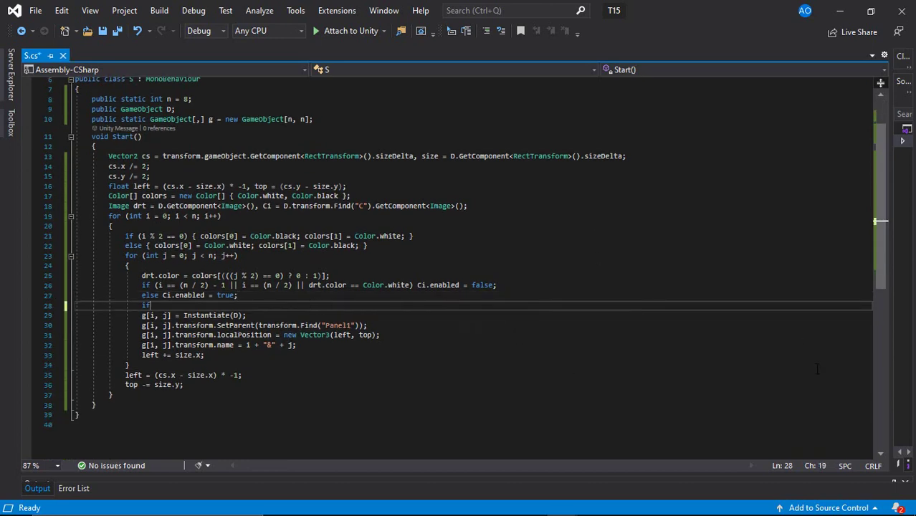
text( (i < (n / 2)
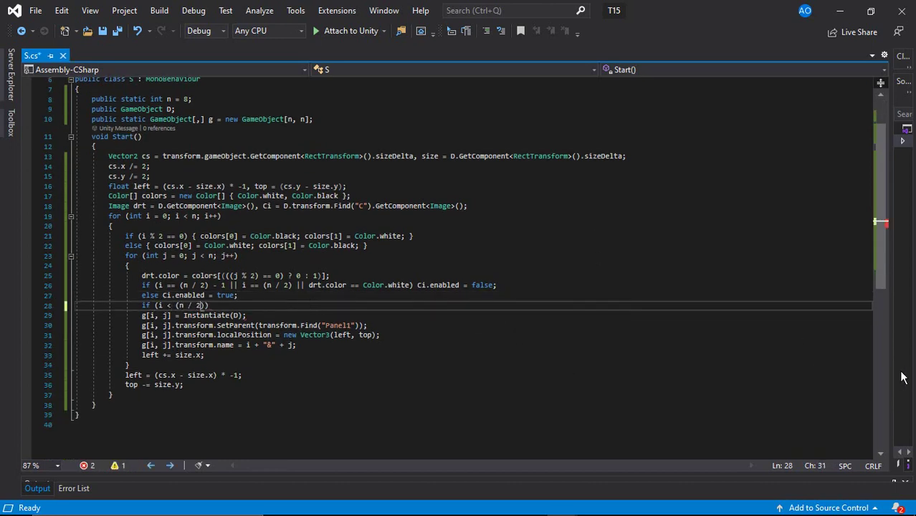
text()) Ci.color)
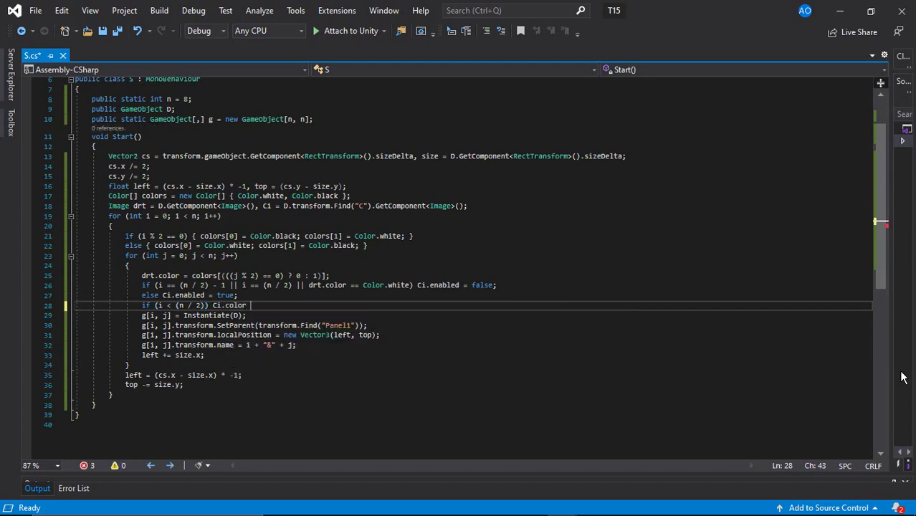
text( = Color.red;)
key(Return)
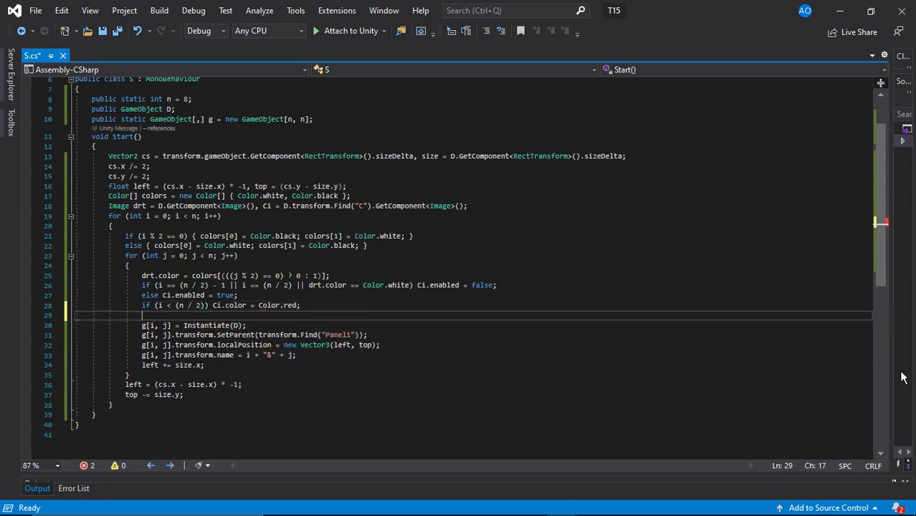
key(Return)
key(Up)
text(else Ci.col)
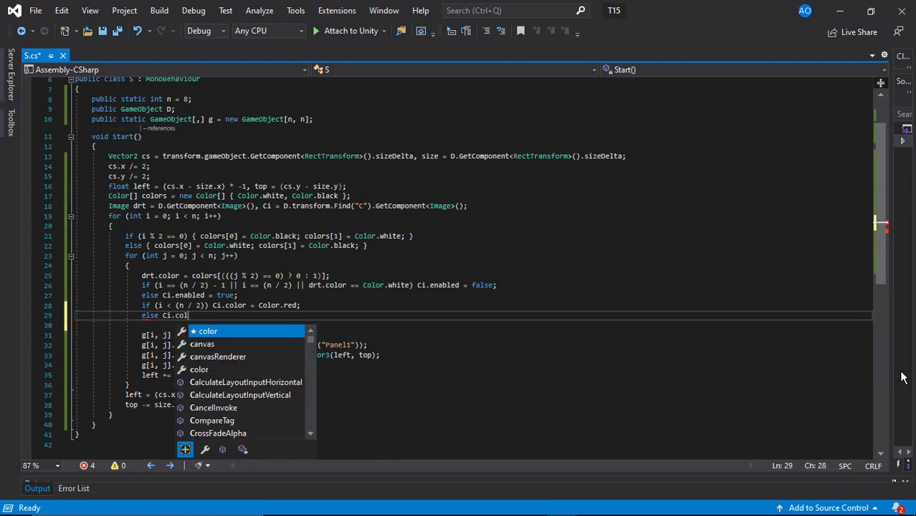
text(or = Color.)
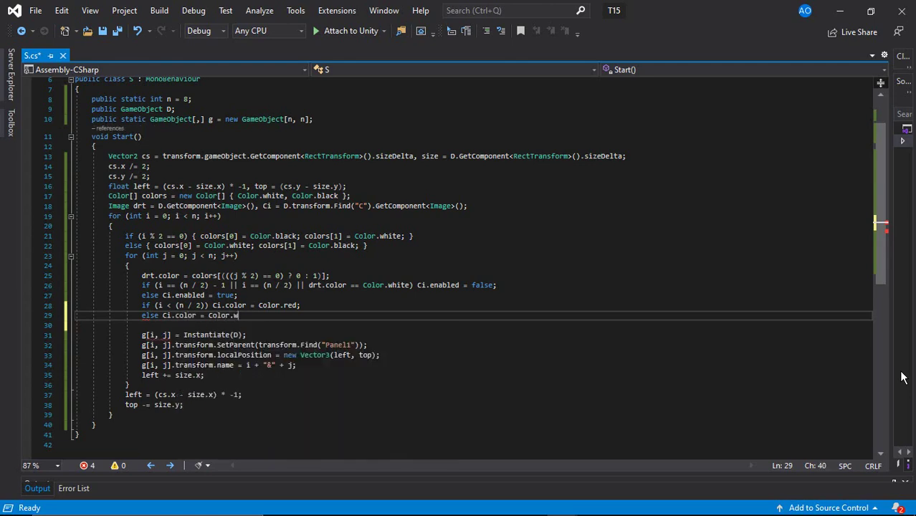
text(white;)
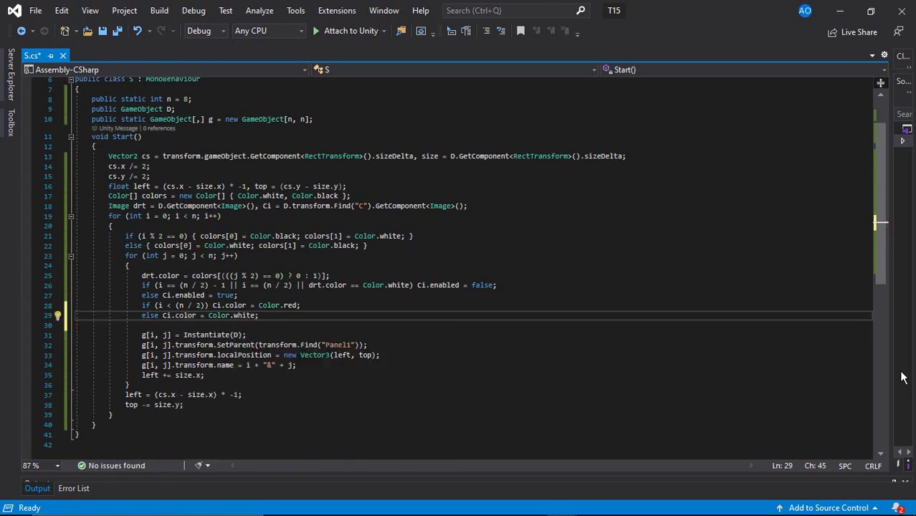
key(ctrl+s)
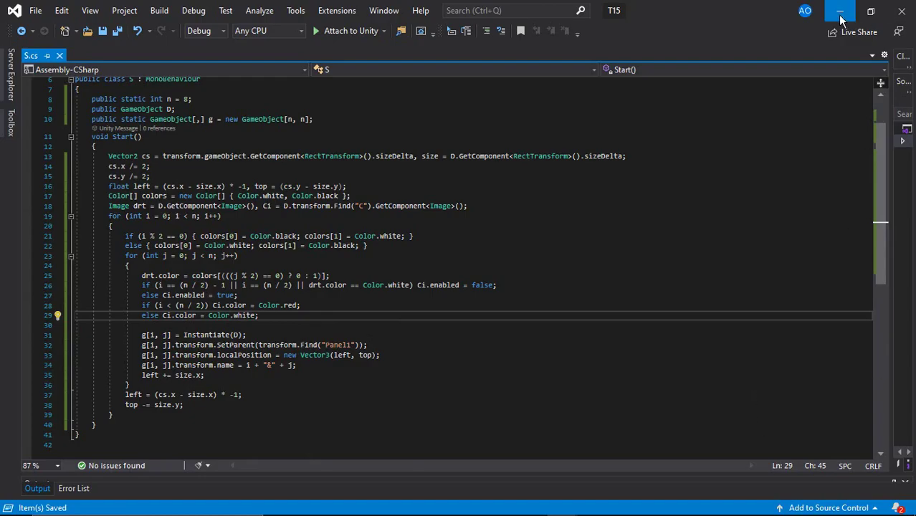
click(839, 11)
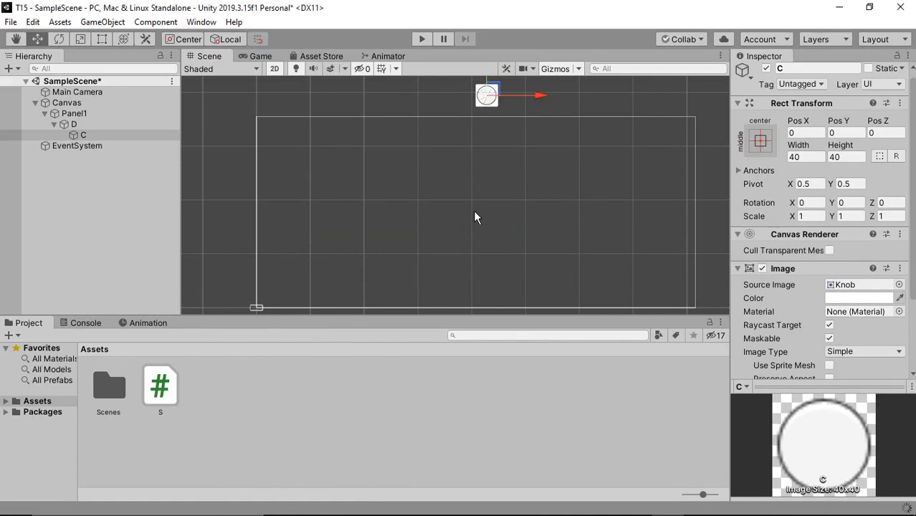
click(424, 43)
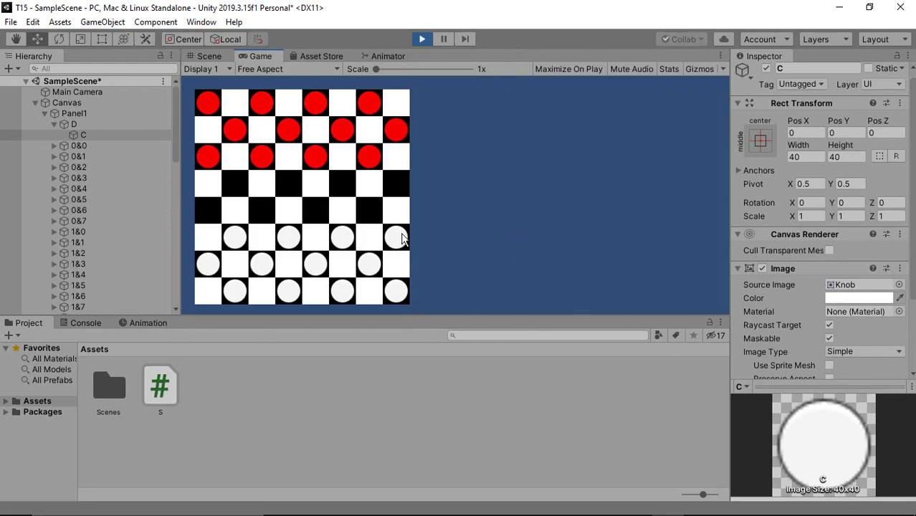
click(421, 39)
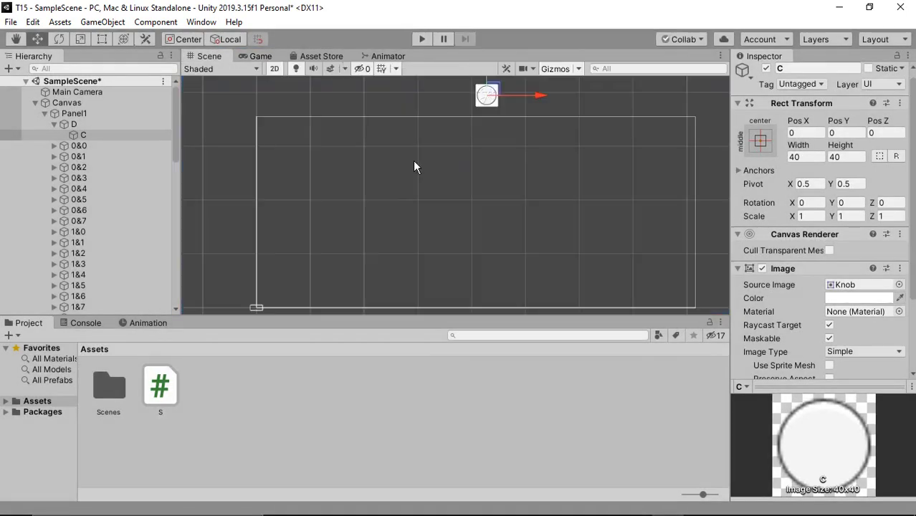
Add a Button component to piece C
scroll(749, 199, down, 3)
click(817, 359)
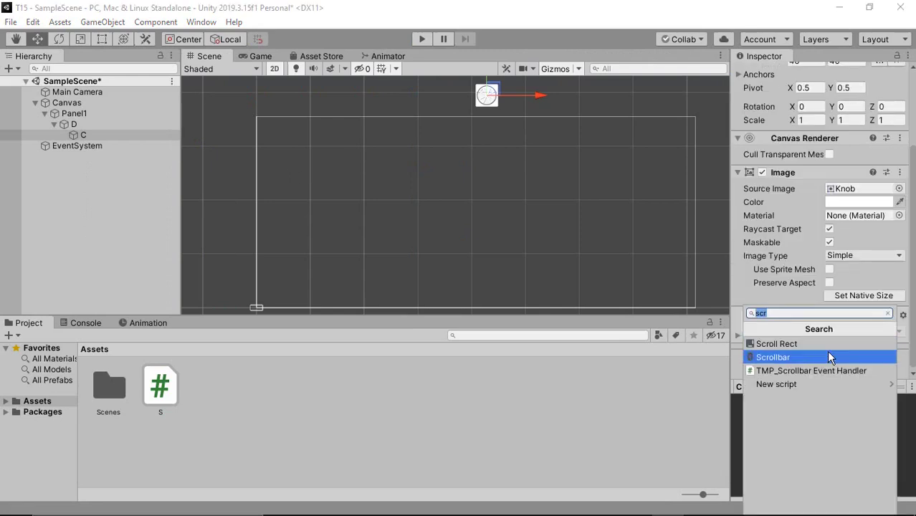
key(BackSpace)
text(button)
key(Up)
key(Return)
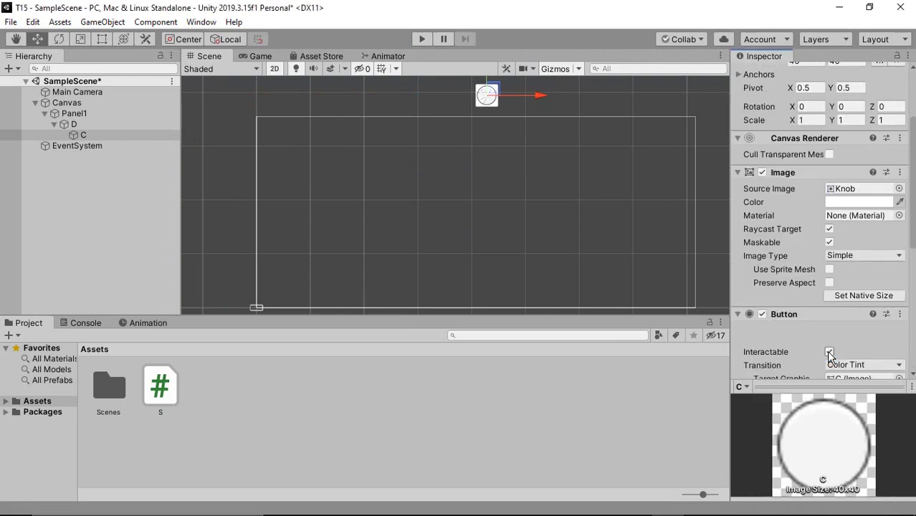
scroll(825, 313, down, 5)
scroll(831, 287, up, 3)
Set Highlighted Color to white alpha 87 and Pressed Color to white alpha 62, then test-run
click(837, 245)
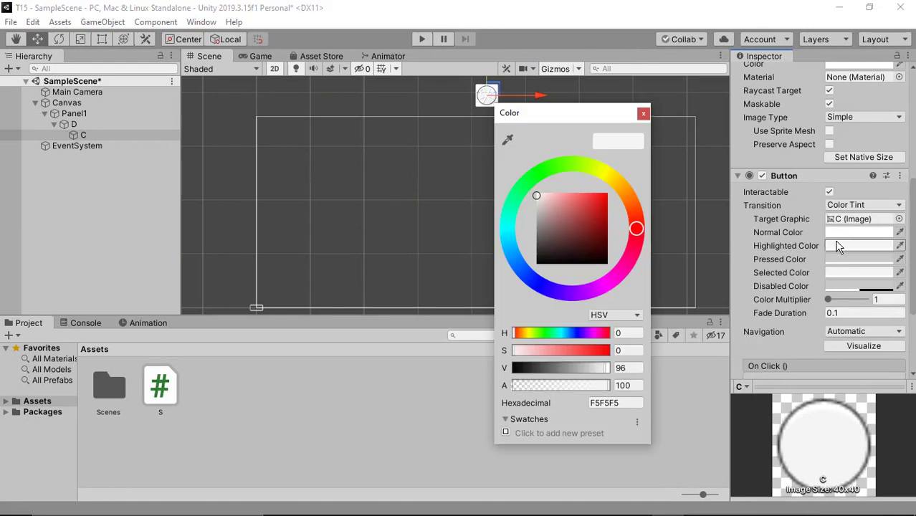
drag(566, 206, 515, 178)
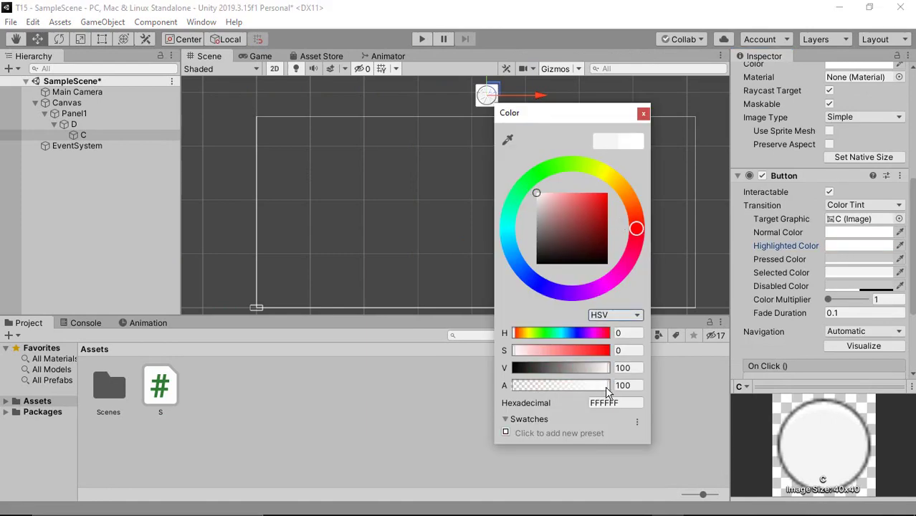
drag(606, 387, 596, 387)
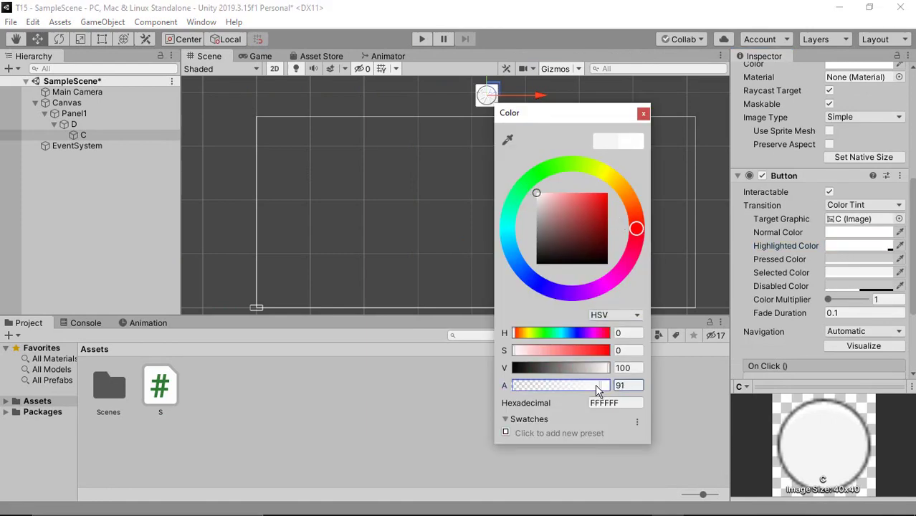
click(644, 113)
click(859, 259)
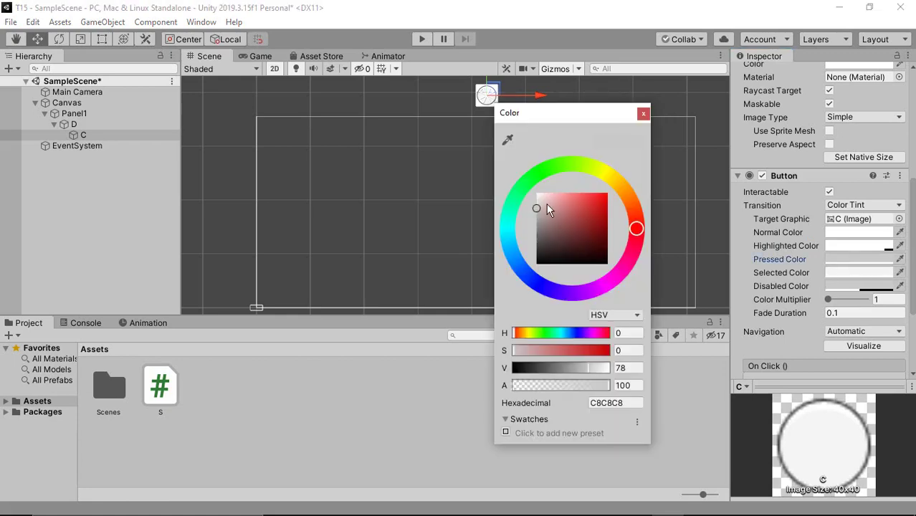
drag(546, 204, 534, 192)
drag(607, 386, 571, 385)
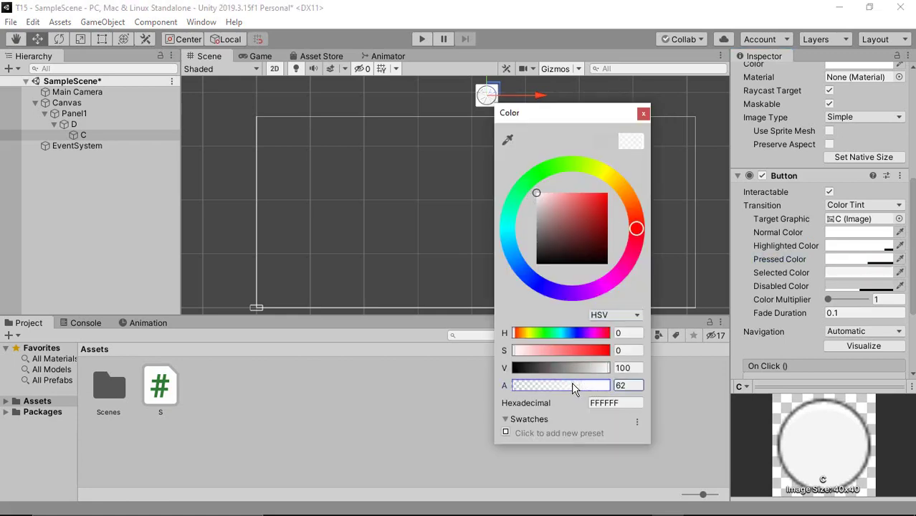
click(643, 114)
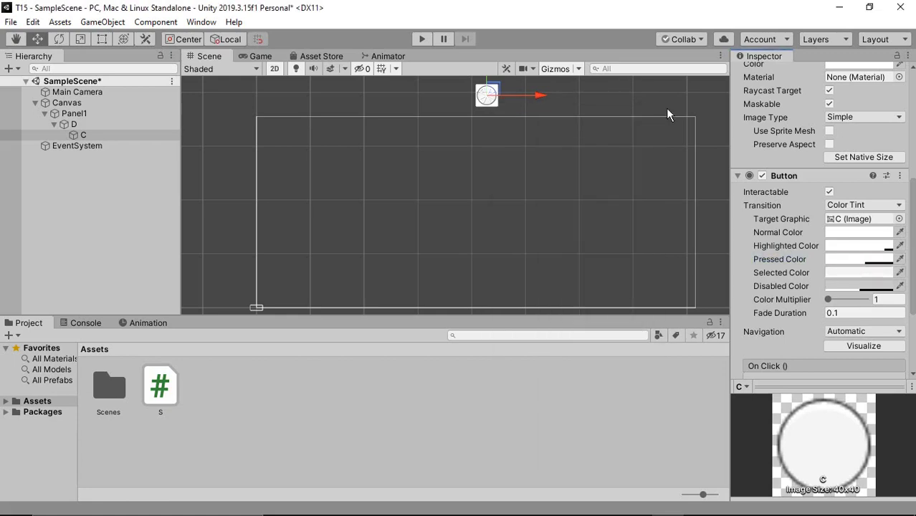
click(418, 41)
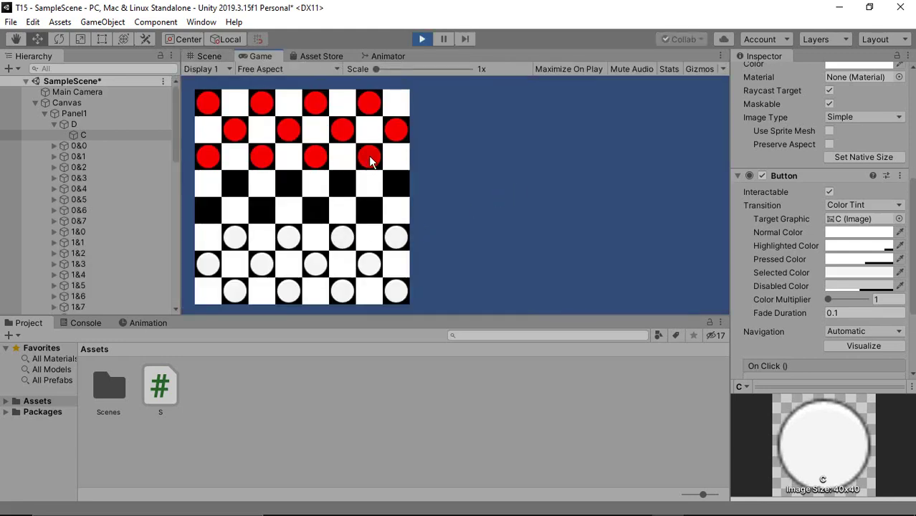
click(422, 39)
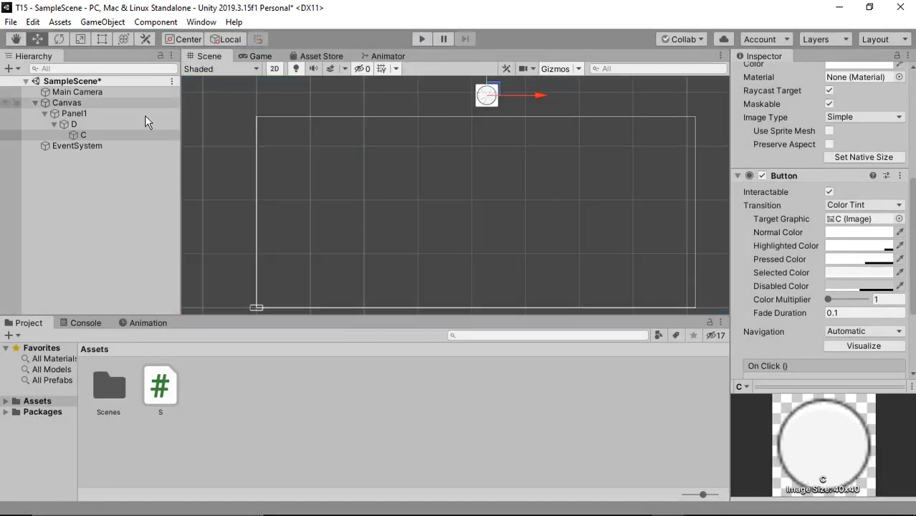
Create a UI image named k under square D, placed above C
right_click(129, 127)
mouse_move(169, 357)
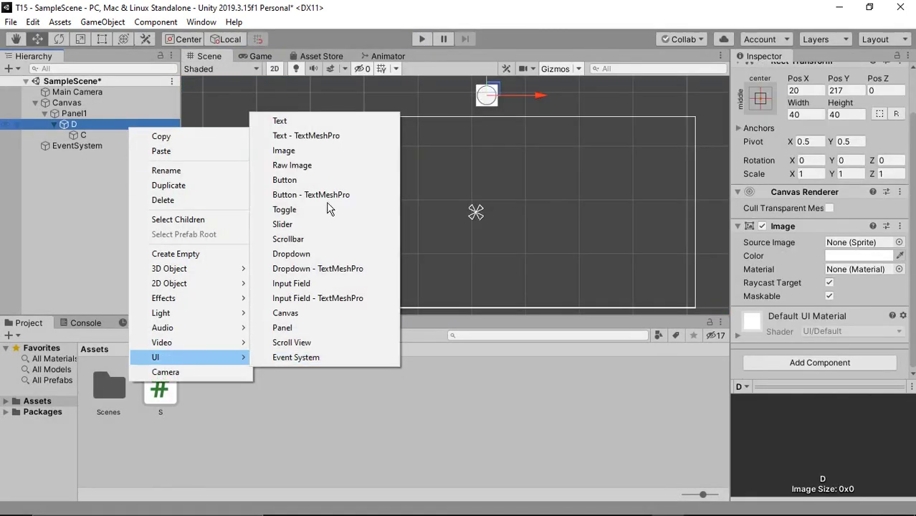
click(304, 150)
right_click(115, 146)
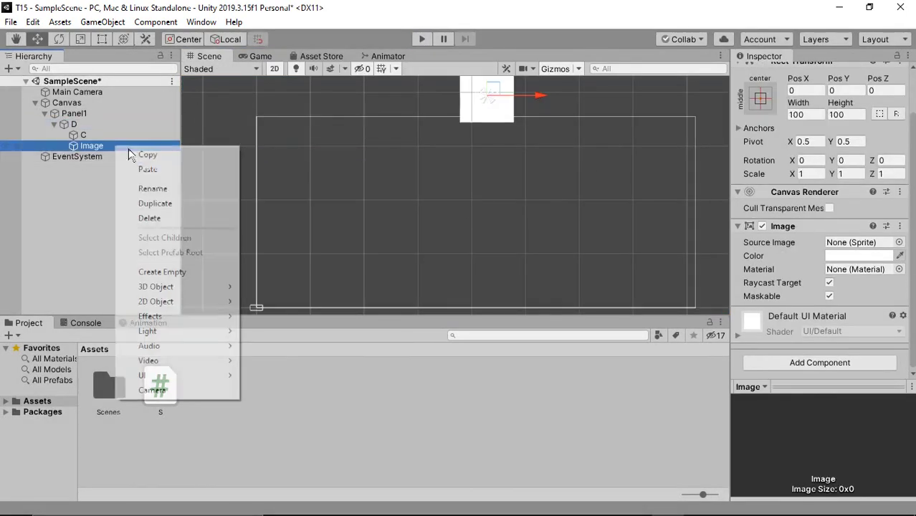
click(161, 188)
text(k)
key(Return)
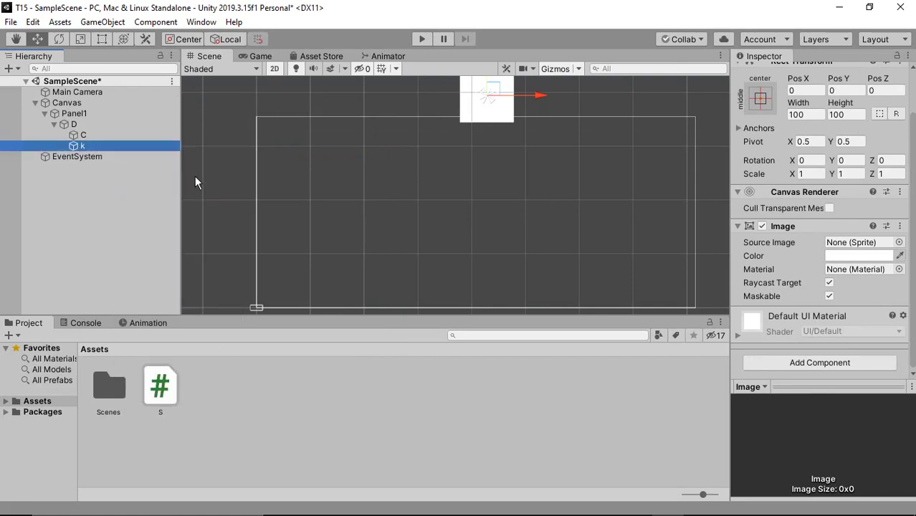
drag(157, 147, 146, 135)
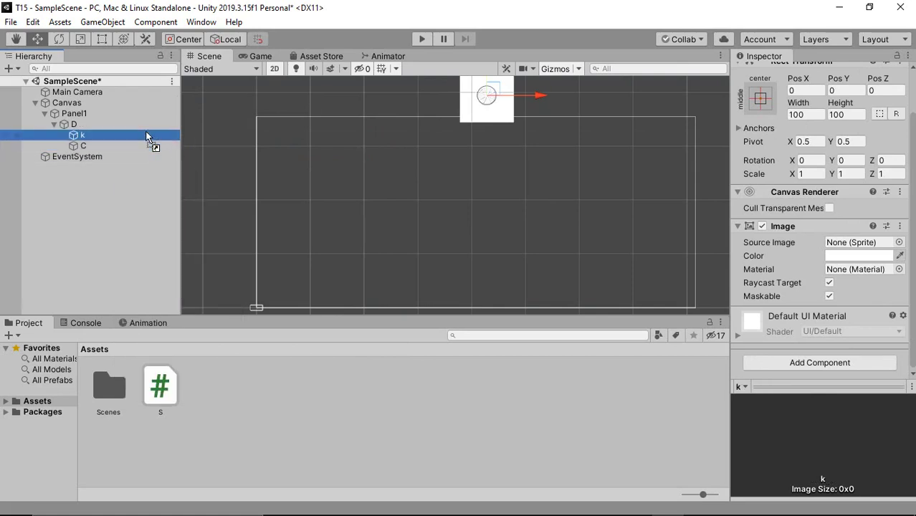
Set k's width and height to 40
click(817, 142)
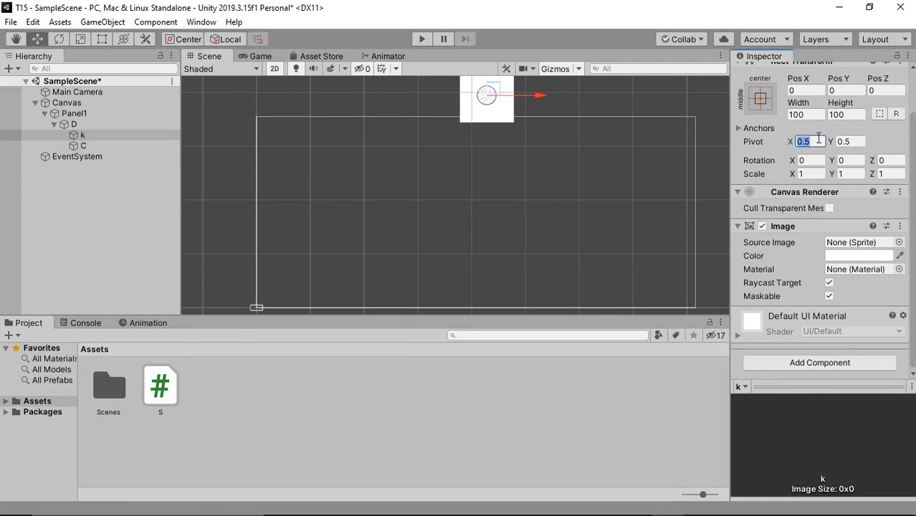
click(807, 115)
text(40)
click(842, 115)
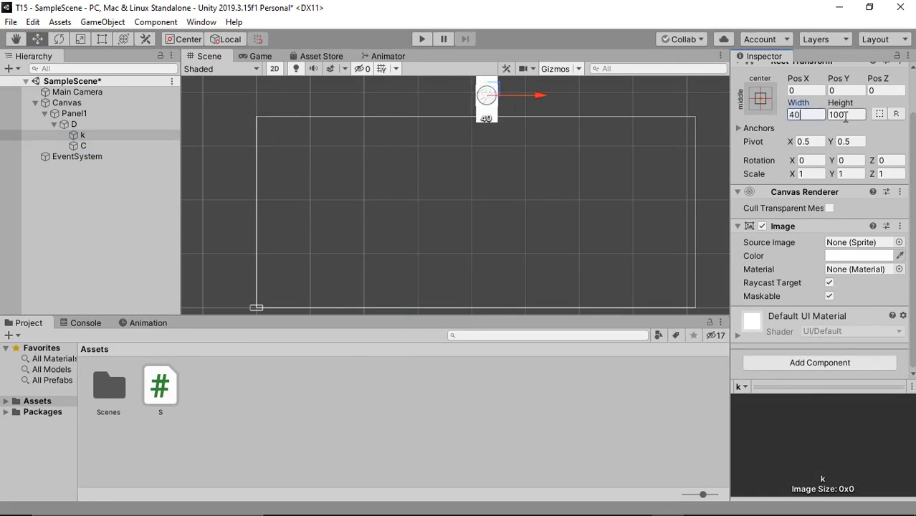
text(40)
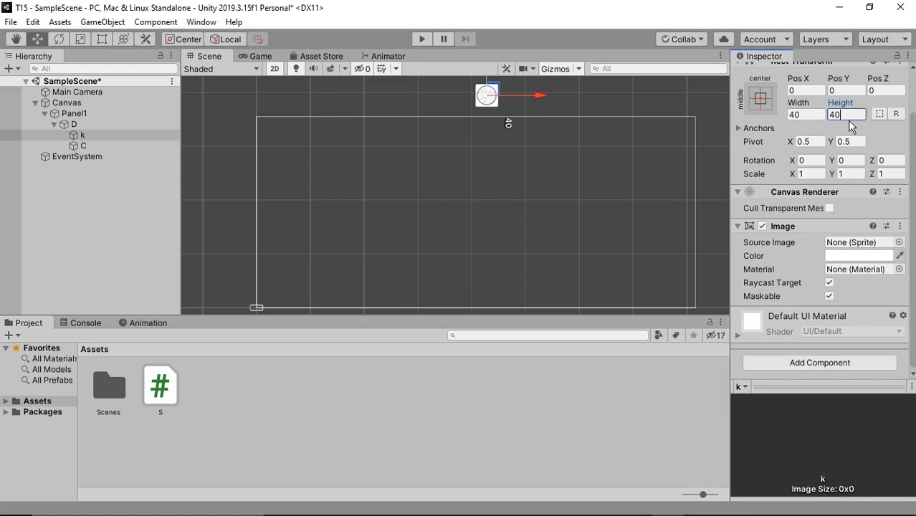
Duplicate k and rename the copy k2
right_click(124, 138)
click(114, 138)
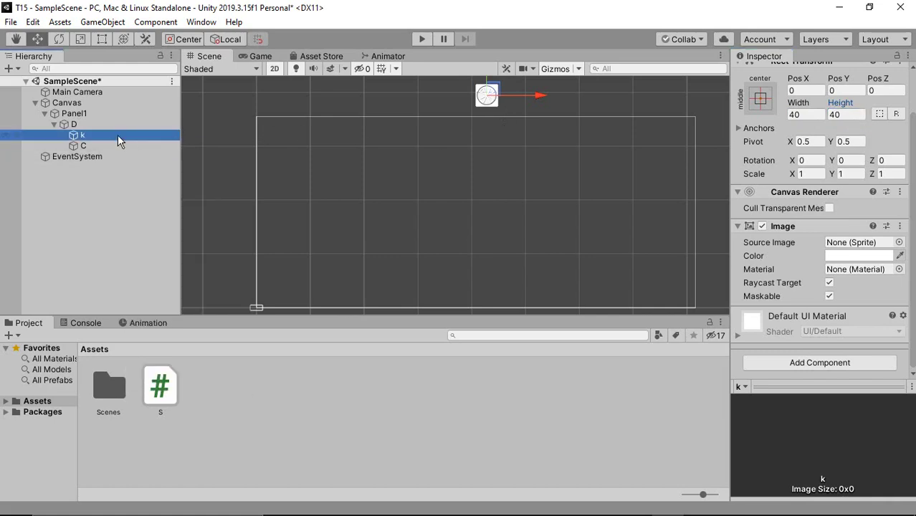
key(ctrl+d)
drag(126, 146, 128, 143)
right_click(128, 143)
click(176, 186)
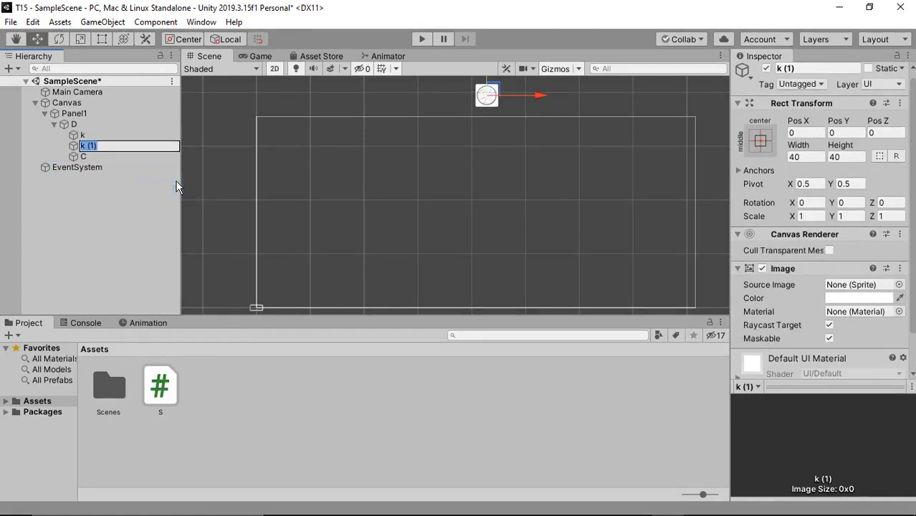
text(k2)
key(Return)
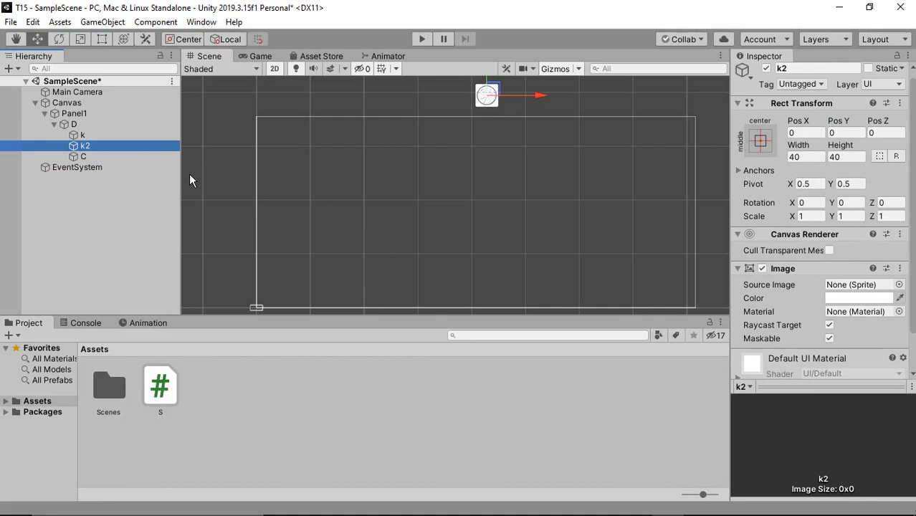
Make k2 a 35 by 35 black image
click(807, 156)
text(3)
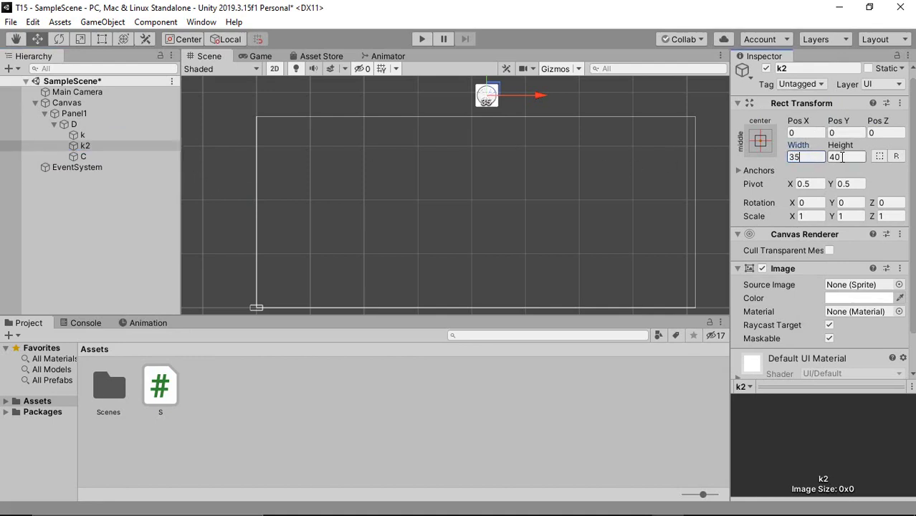
text(5)
click(843, 157)
text(35)
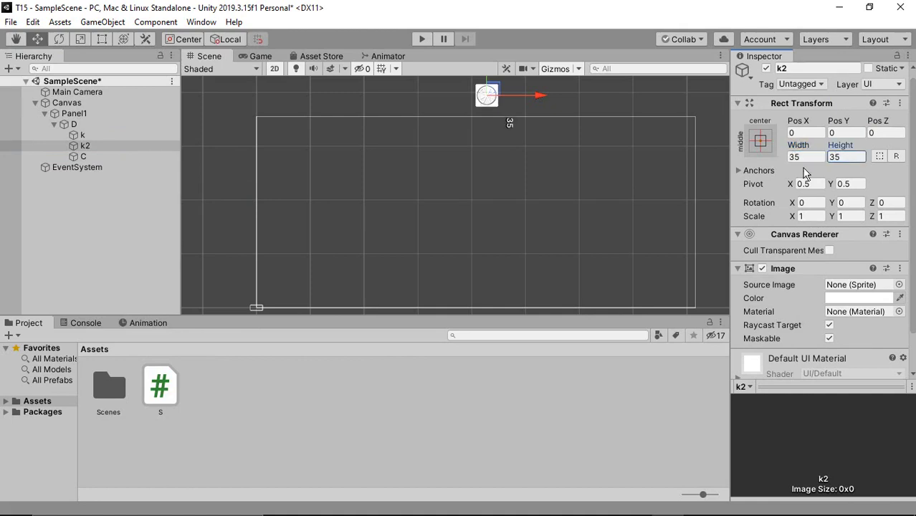
click(862, 298)
drag(620, 201, 608, 264)
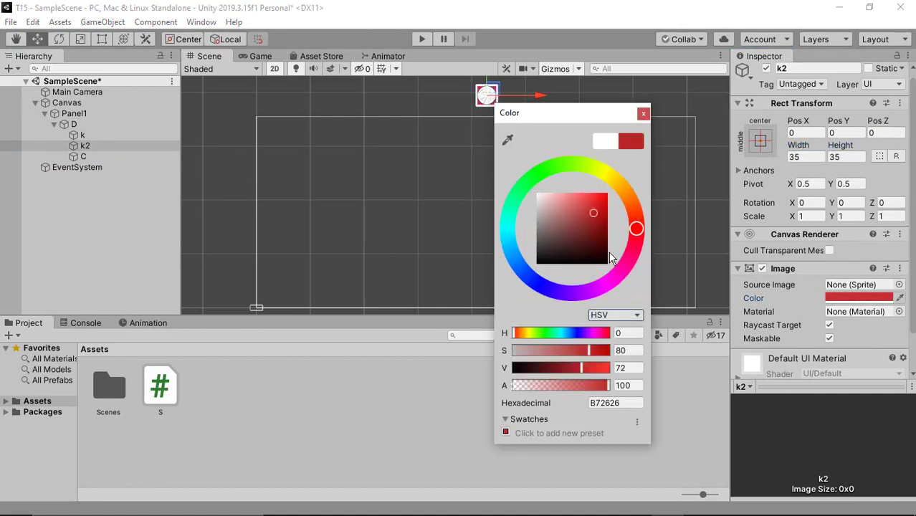
click(644, 114)
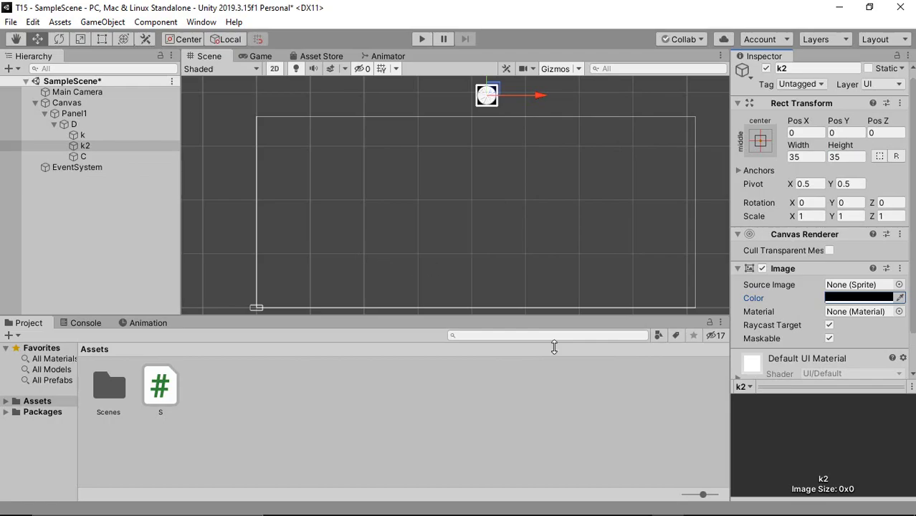
key(alt+Tab)
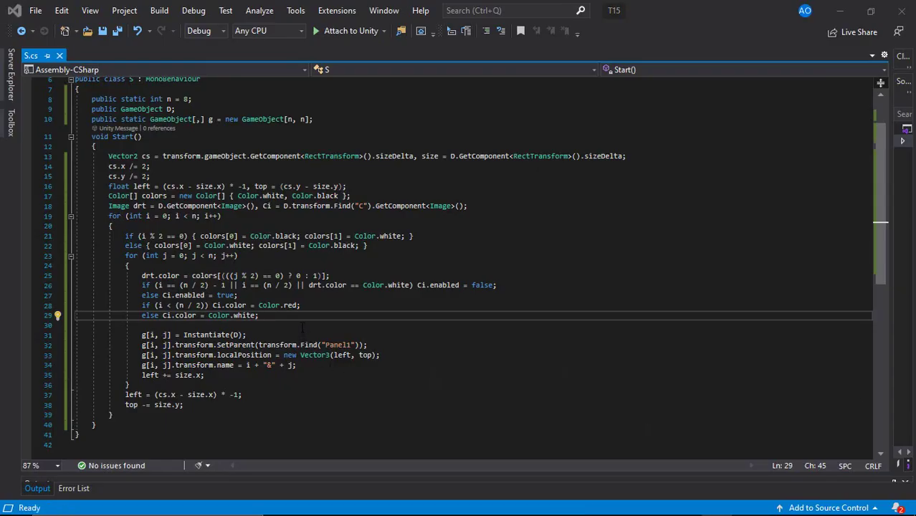
In S.cs, disable k2's Image when drt.color is white, enable it otherwise, and save
click(302, 327)
text(if (drt.)
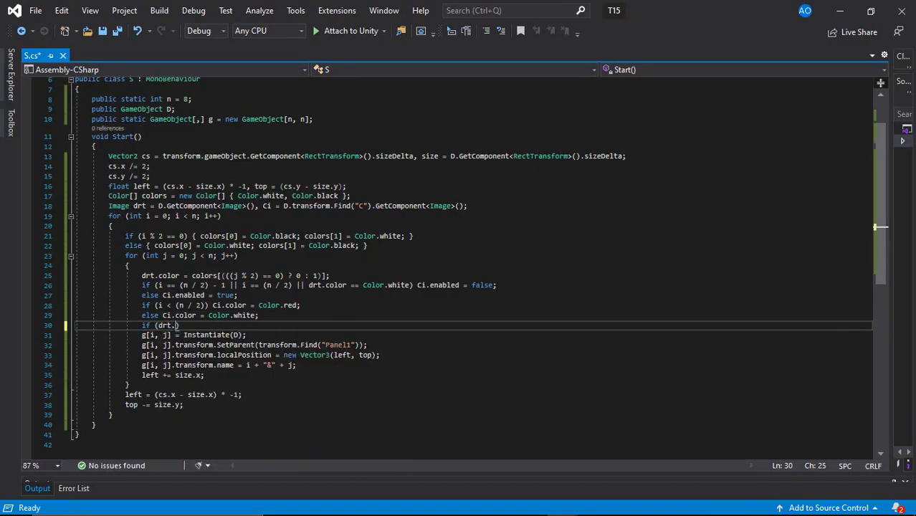
text(color == Co)
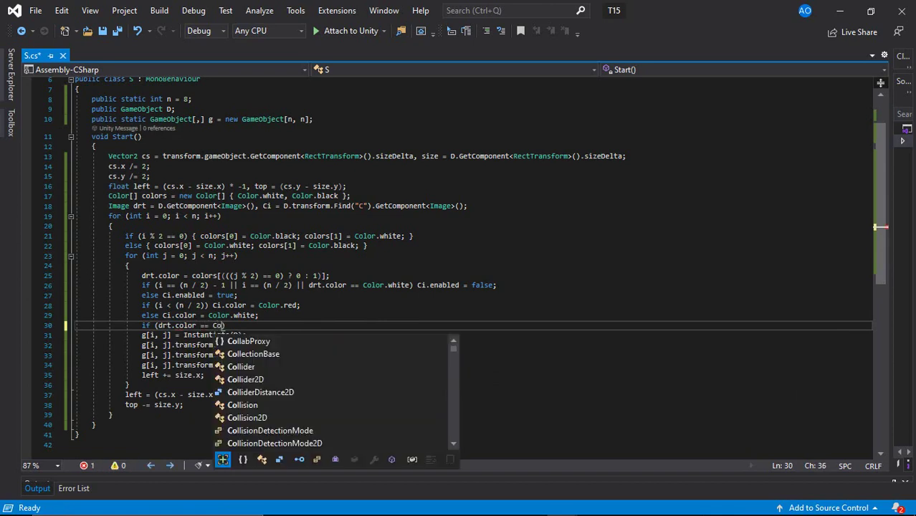
text(lor.white)
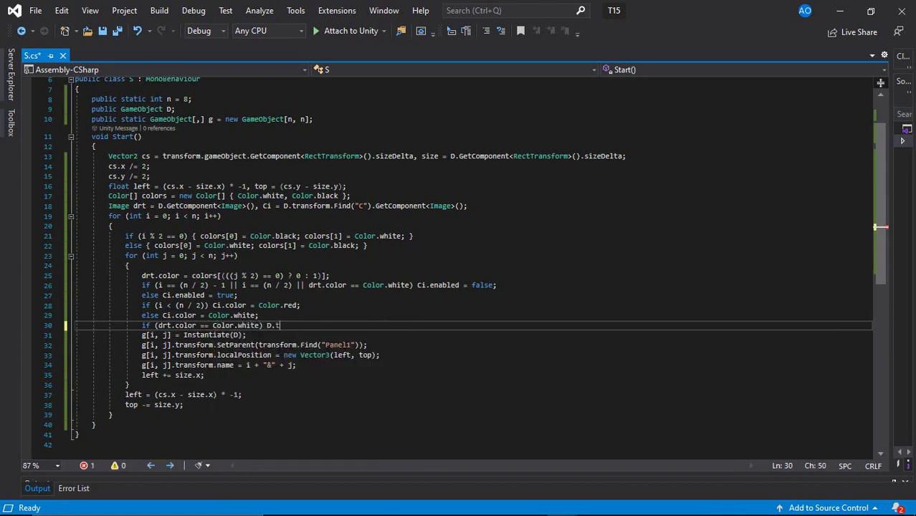
text(ransform.Fin)
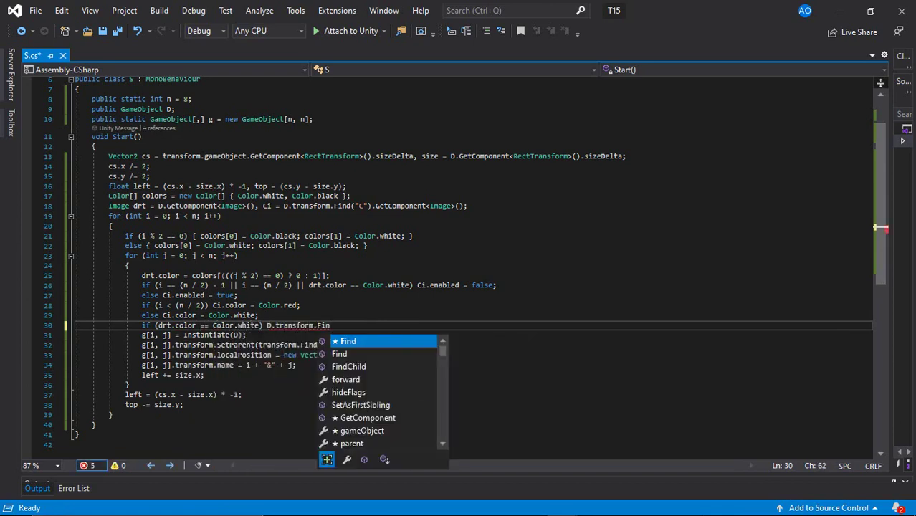
text(d("k2").GetC)
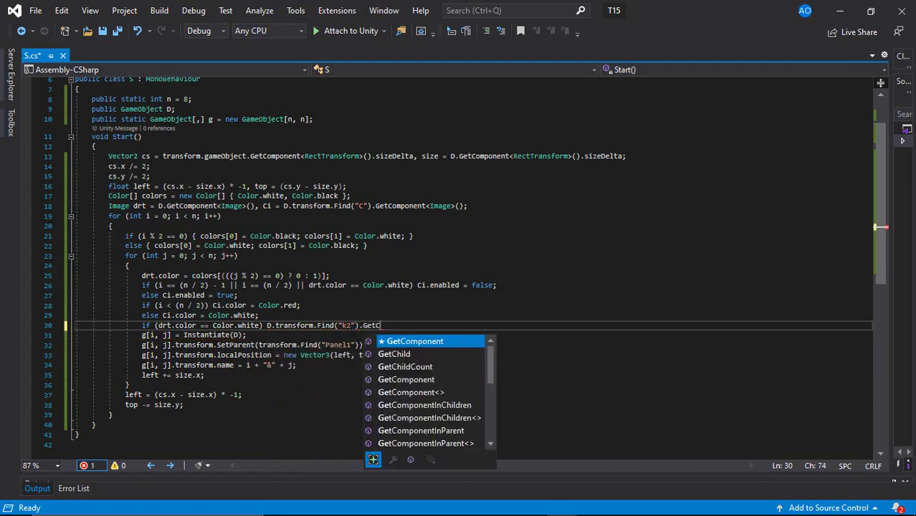
text(omponent<Ima)
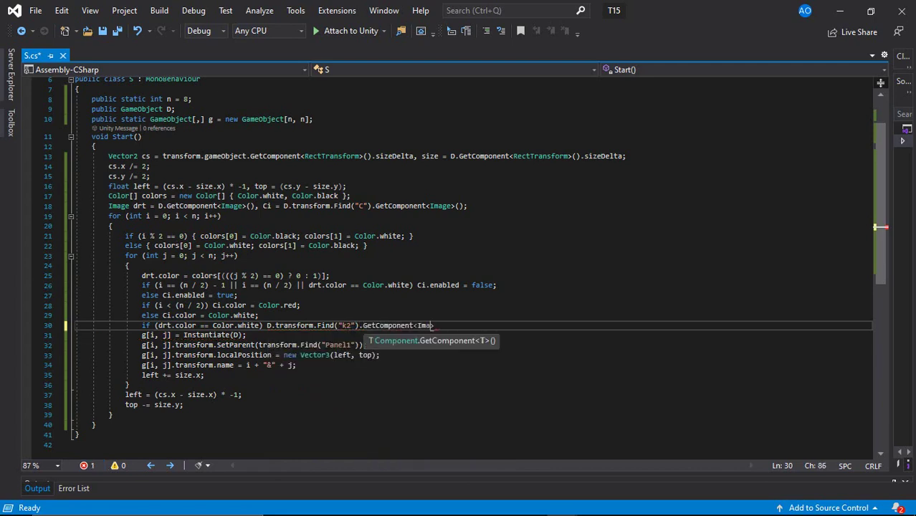
text(ge>().enabled)
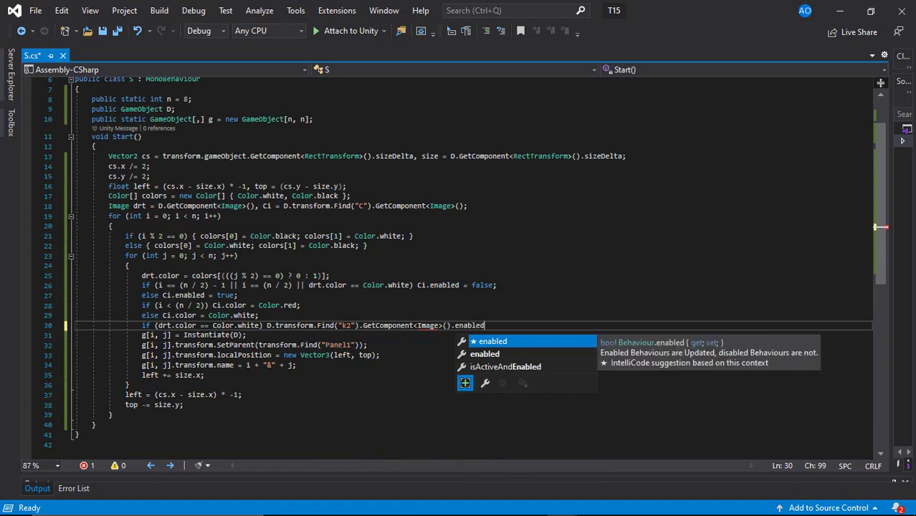
text( = false;)
key(Return)
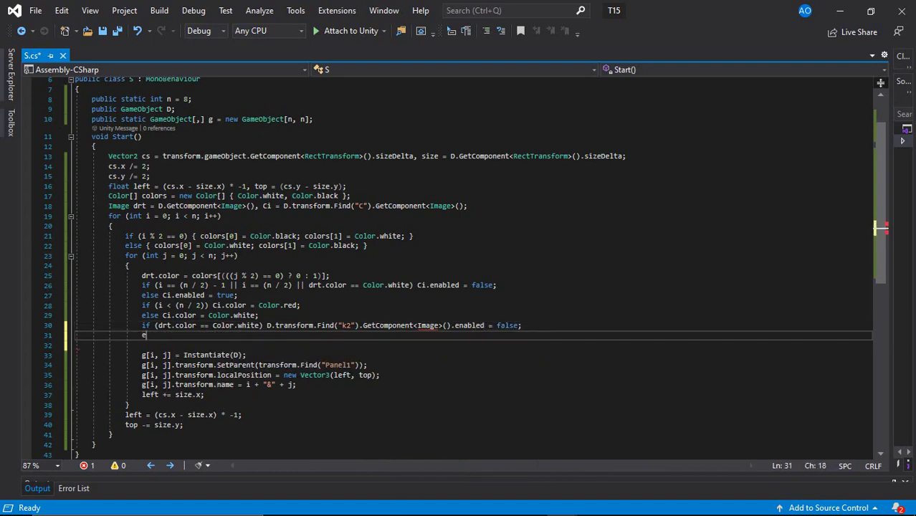
text(else D.transf)
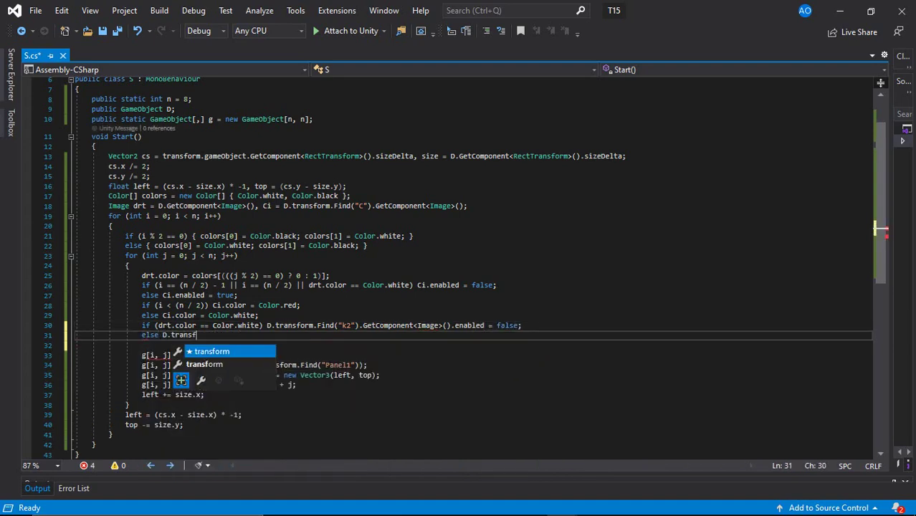
text(orm.Find("k2")
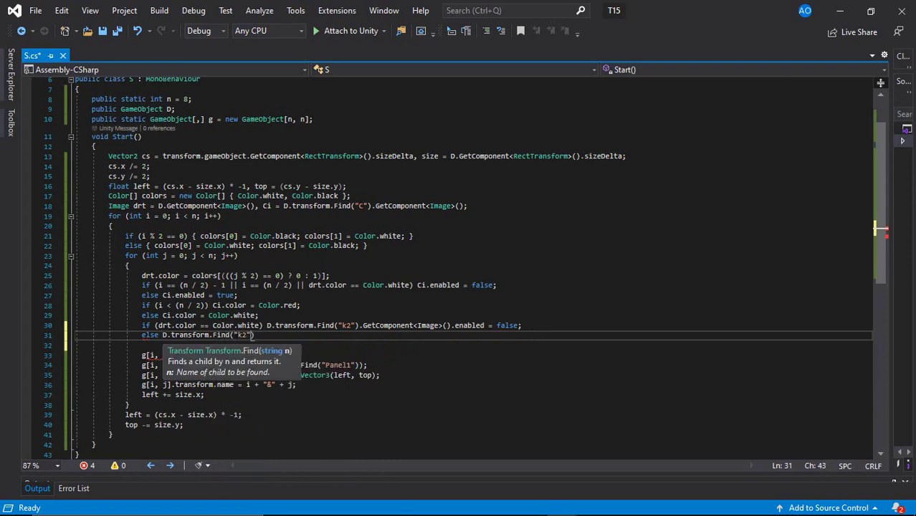
text().GetCompone)
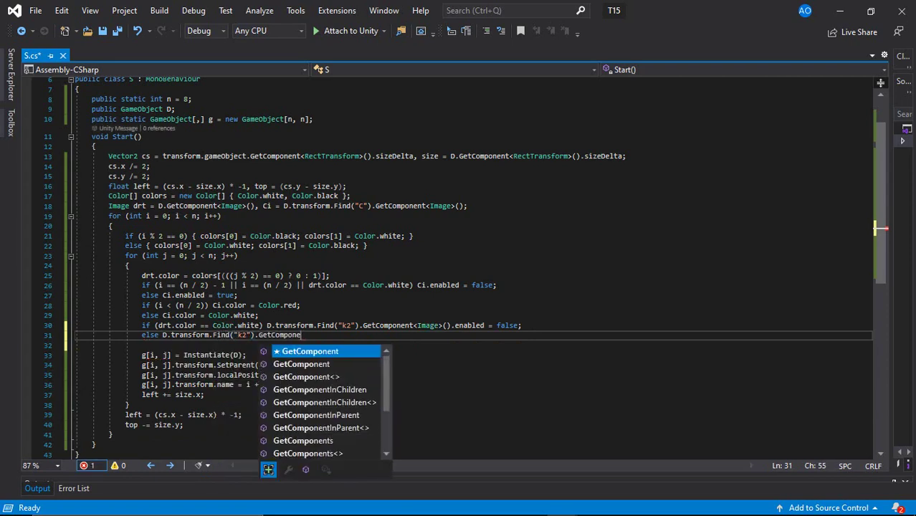
text(nt<Image>().)
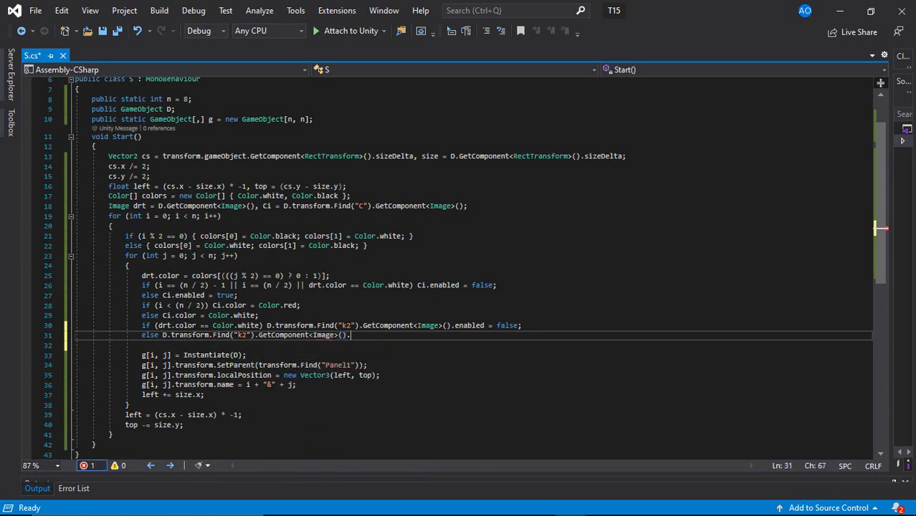
text(enabled = tr)
text(ue;)
key(ctrl+s)
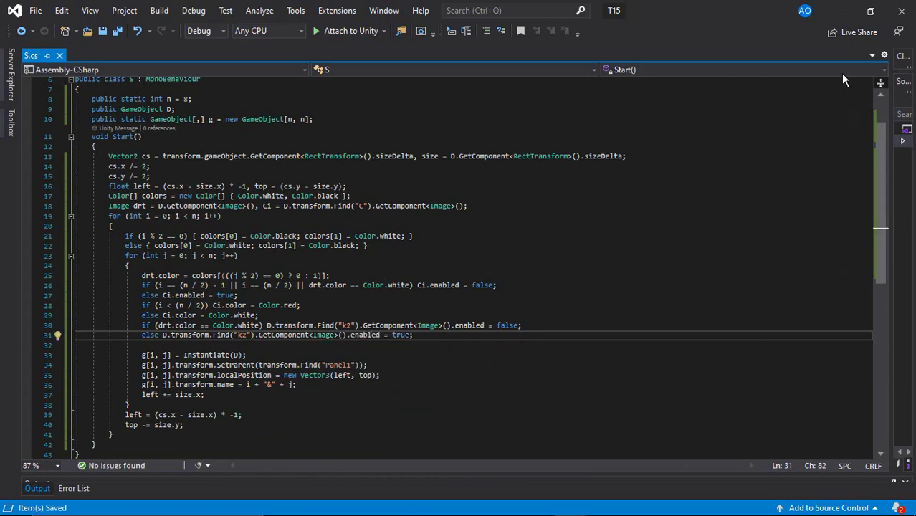
click(840, 10)
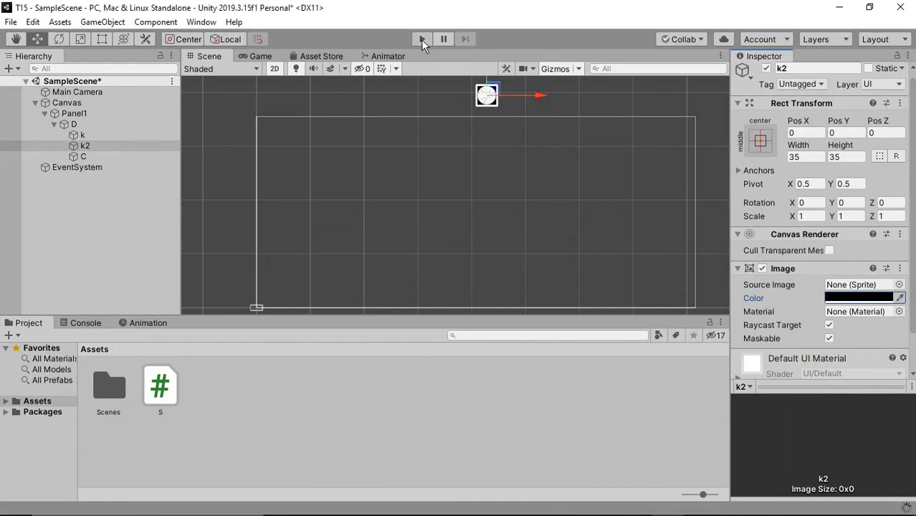
Enter play mode to check the k2 marker visibility on the board
click(421, 40)
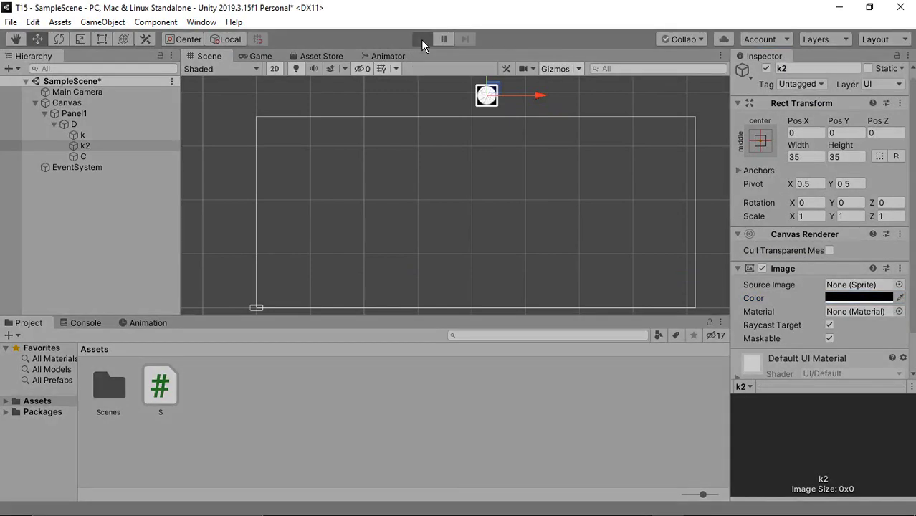
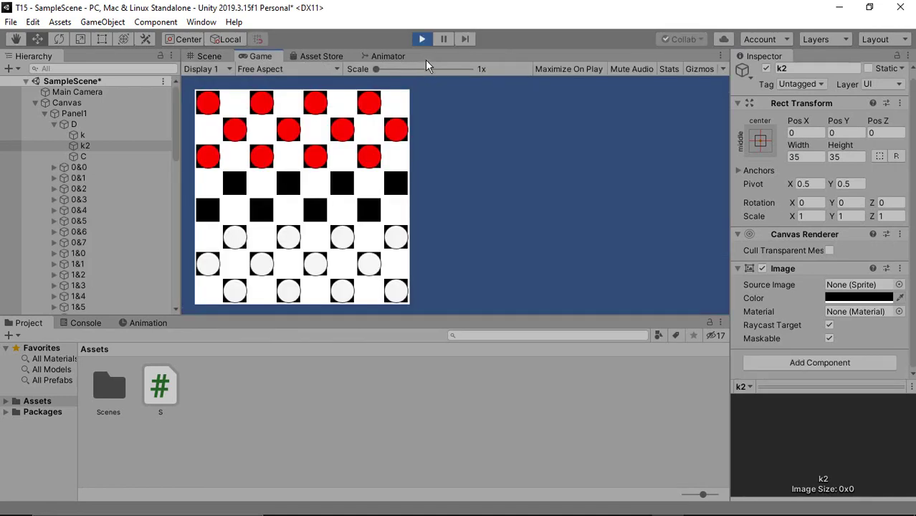
Disable the Image component on the k marker and run a quick play test
click(423, 38)
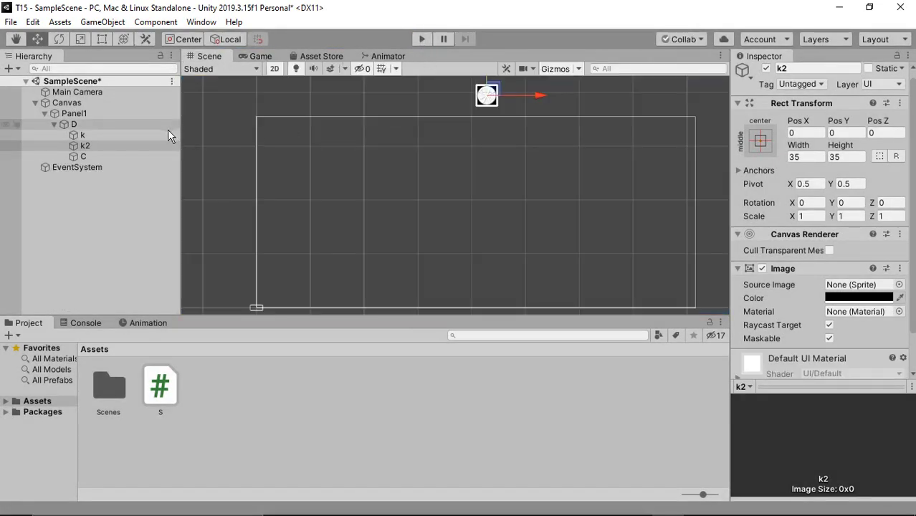
click(165, 134)
click(762, 268)
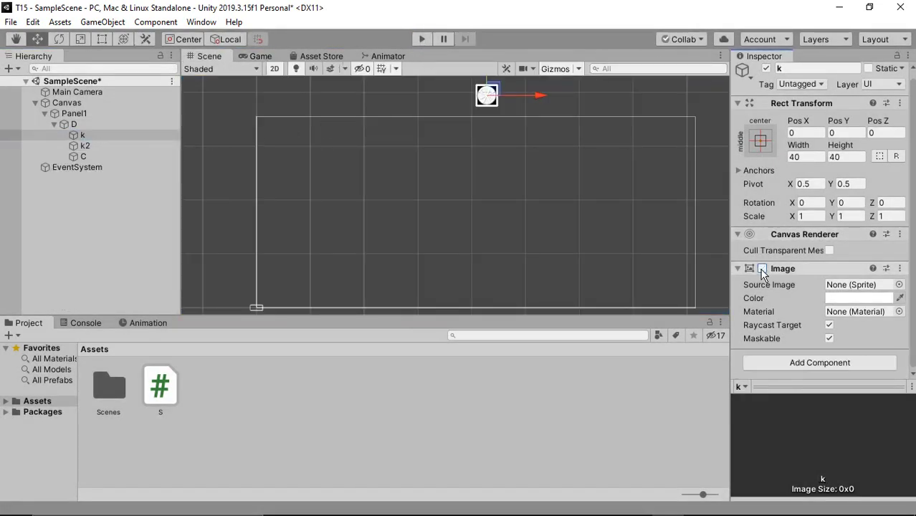
key(ctrl+p)
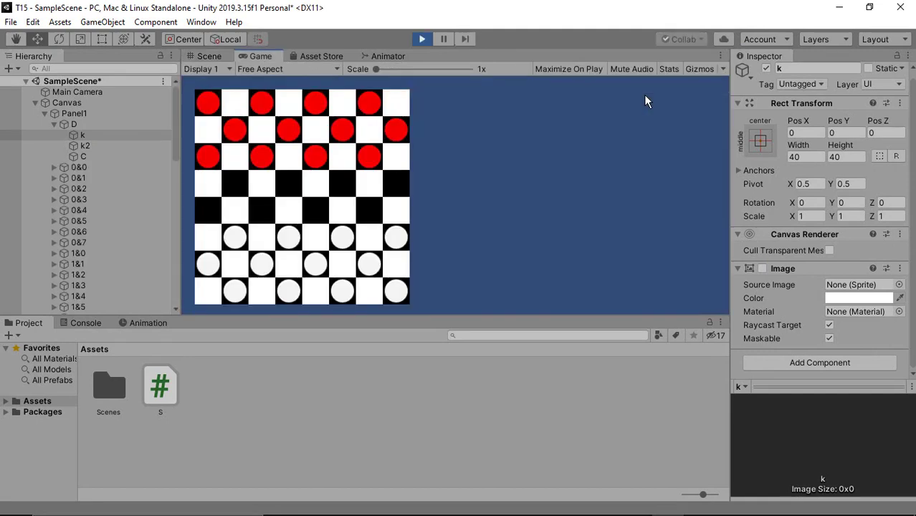
click(423, 39)
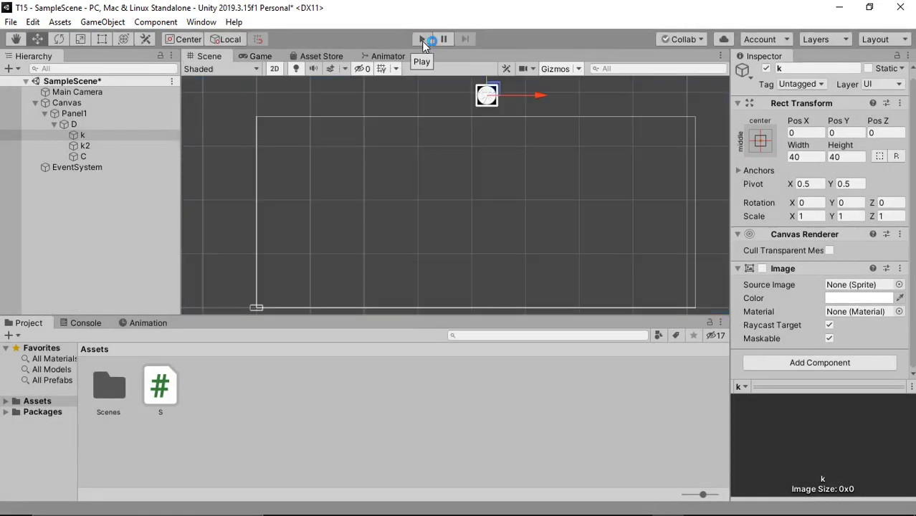
Add a Button component to the k2 object
click(169, 147)
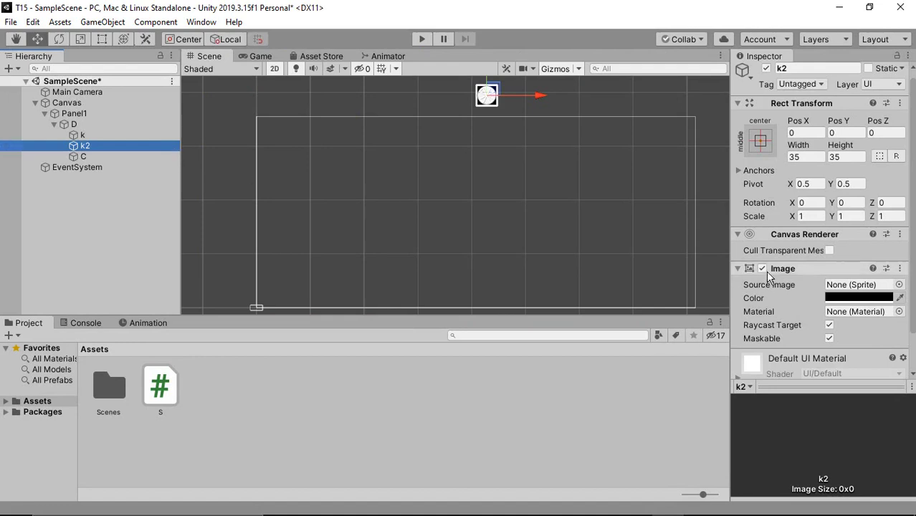
scroll(817, 287, down, 3)
click(801, 364)
key(Return)
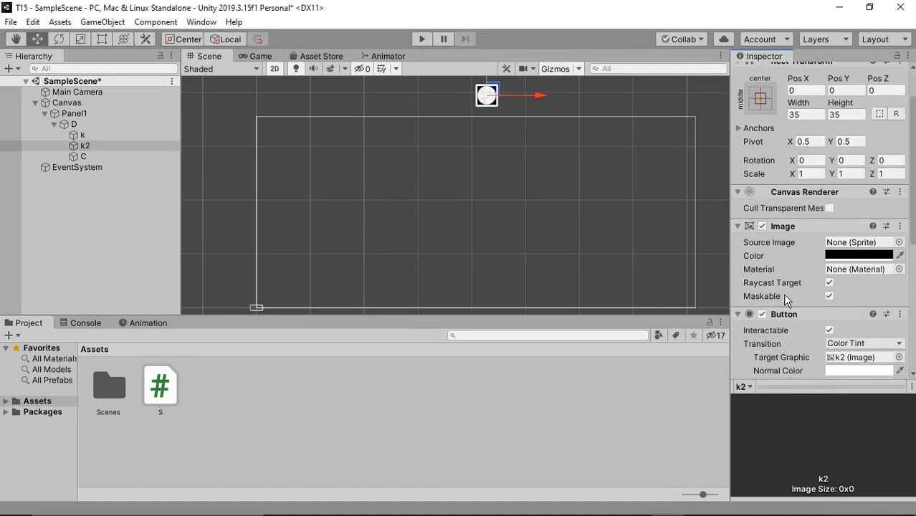
scroll(766, 236, down, 5)
scroll(766, 230, up, 2)
scroll(767, 229, down, 2)
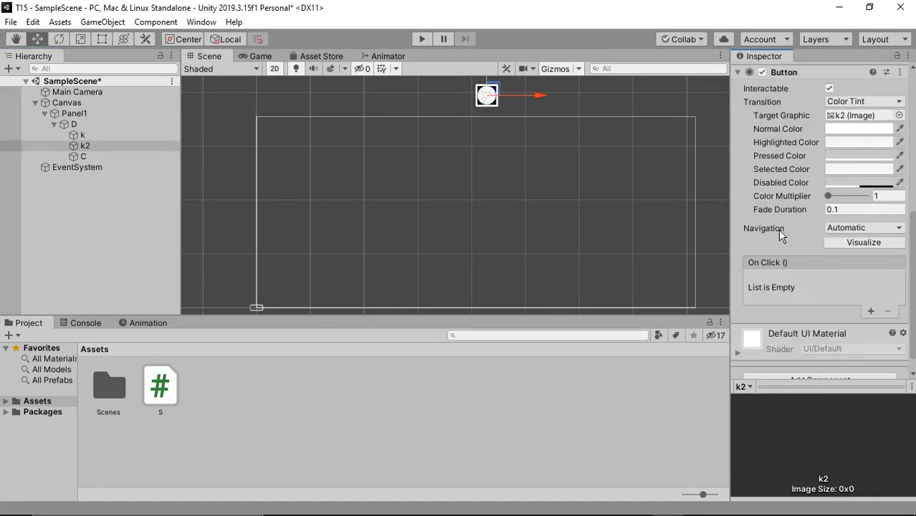
Create an empty GameObject in the Hierarchy and rename it S
right_click(42, 202)
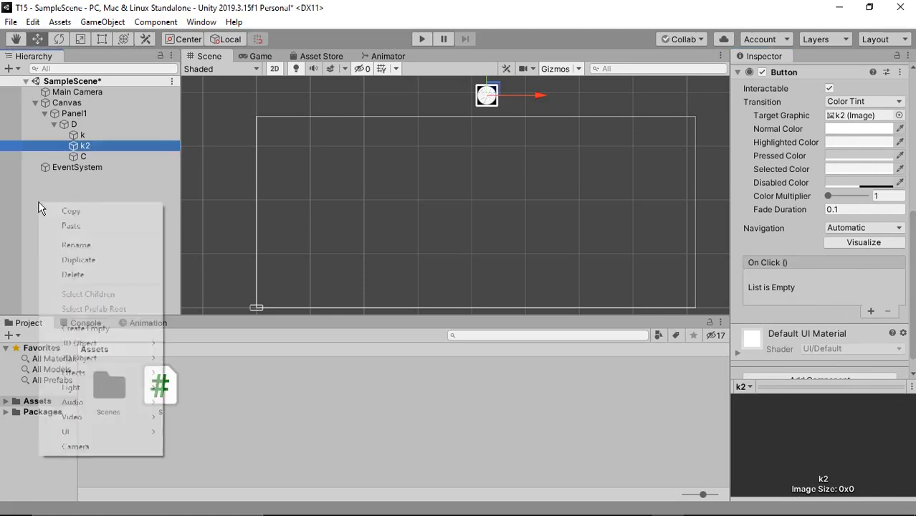
click(42, 202)
right_click(41, 202)
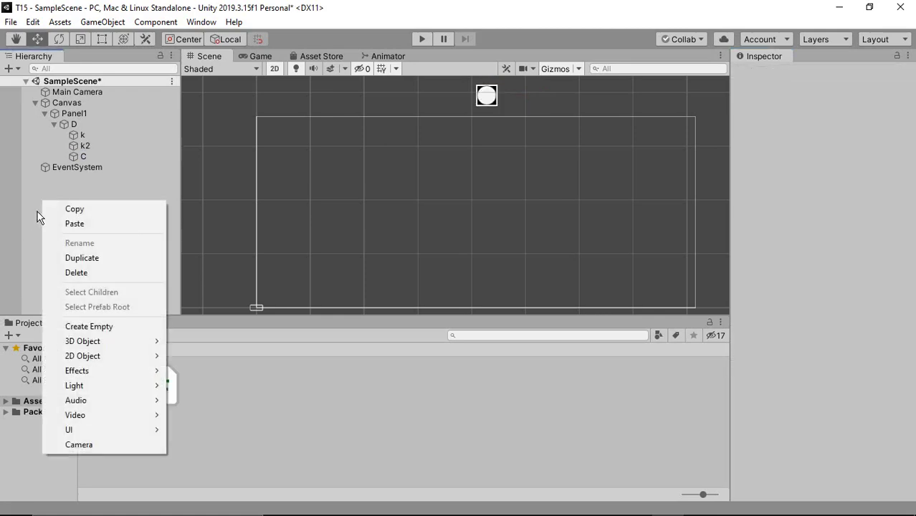
click(79, 326)
right_click(65, 182)
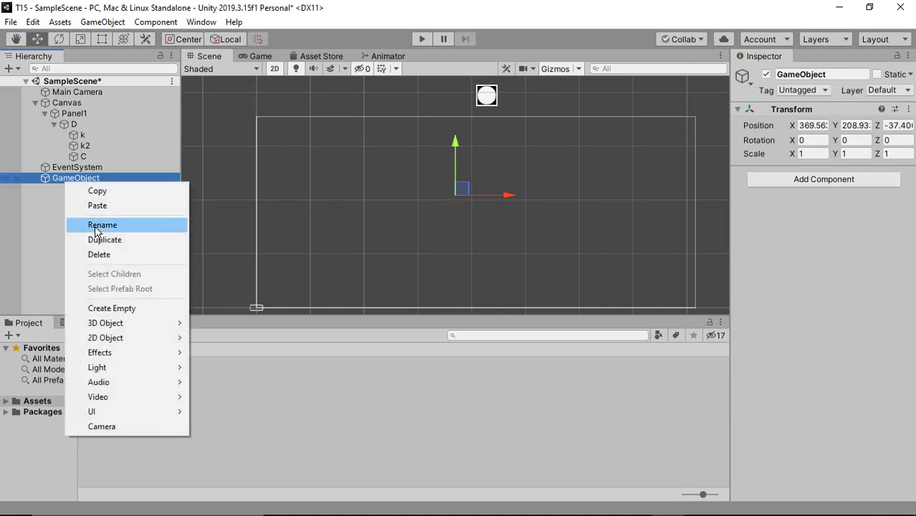
click(110, 224)
text(S)
key(Return)
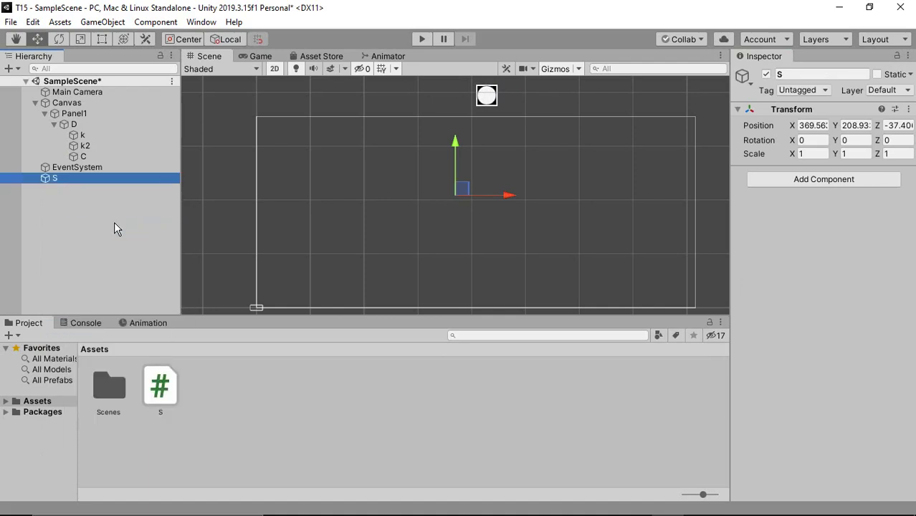
Attach a new script named D to S and select the D script asset
click(809, 180)
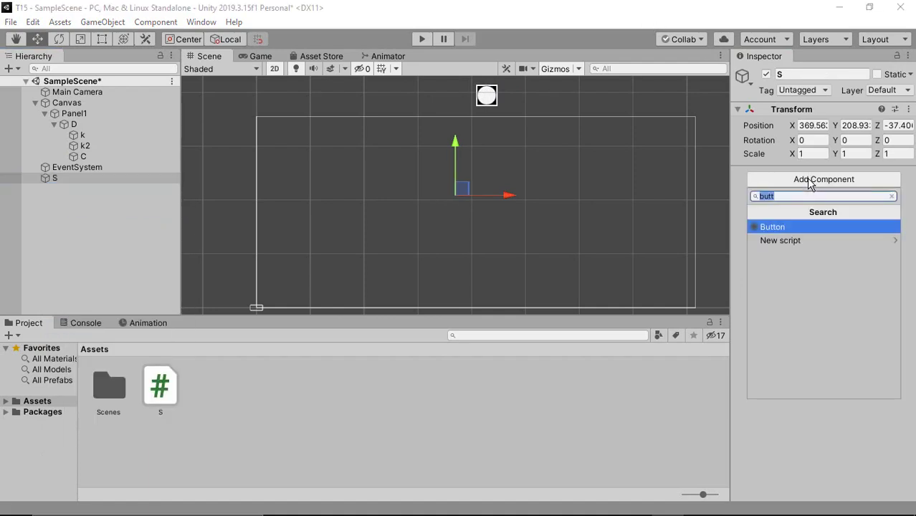
click(815, 241)
text(D)
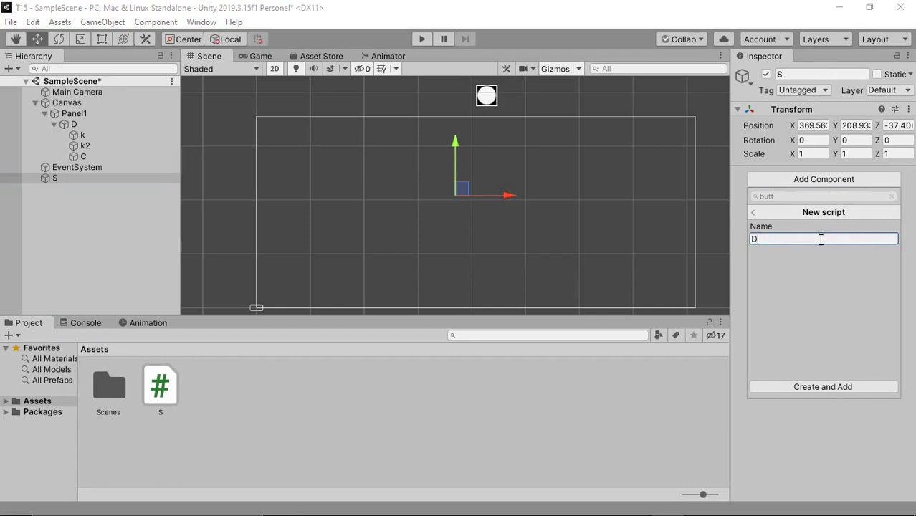
key(Return)
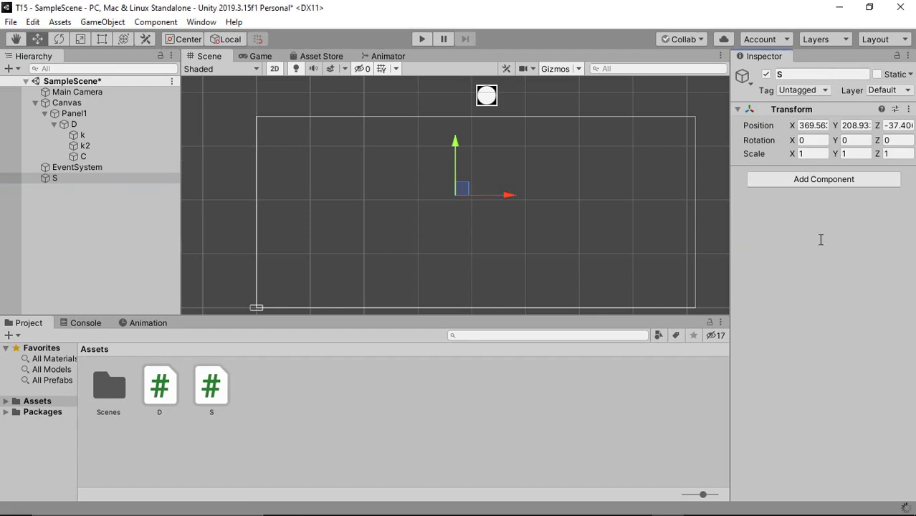
key(alt+Tab)
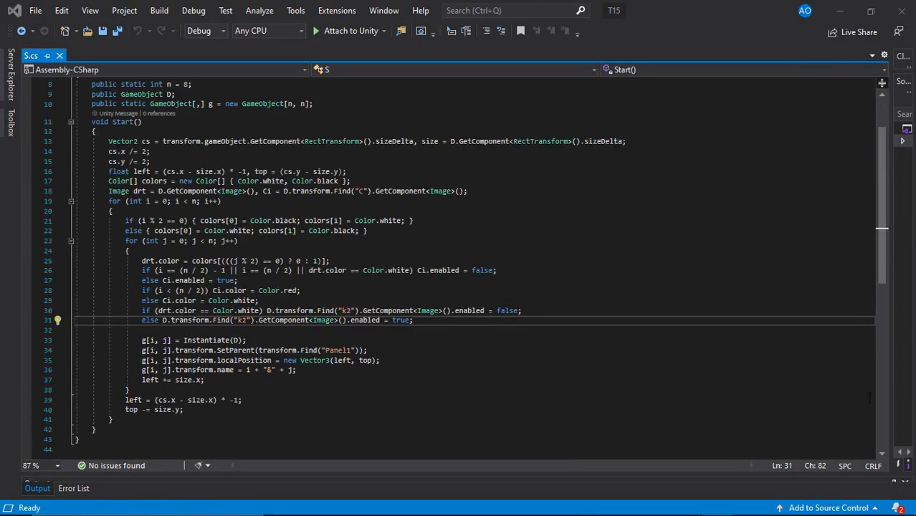
click(840, 10)
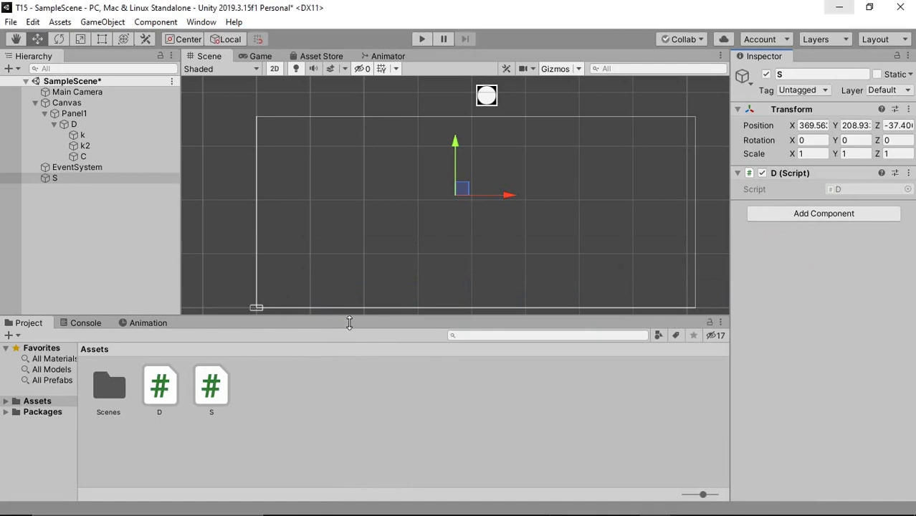
click(168, 394)
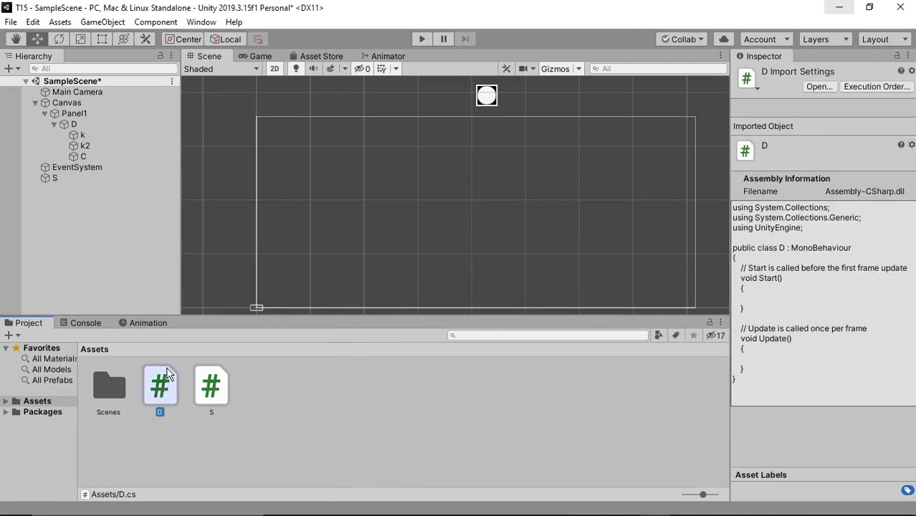
In D.cs, replace Start and Update with fields k, k2, Image C, white color and GameObject P
double_click(160, 387)
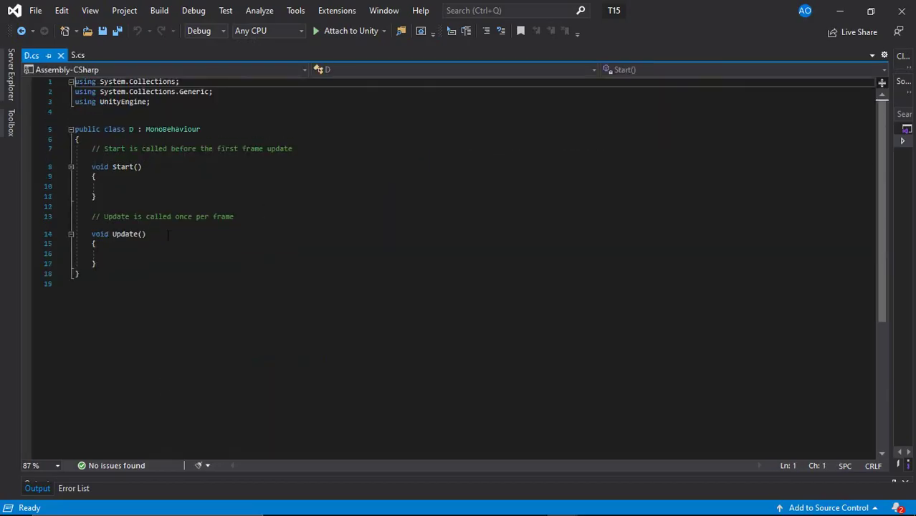
drag(97, 264, 66, 166)
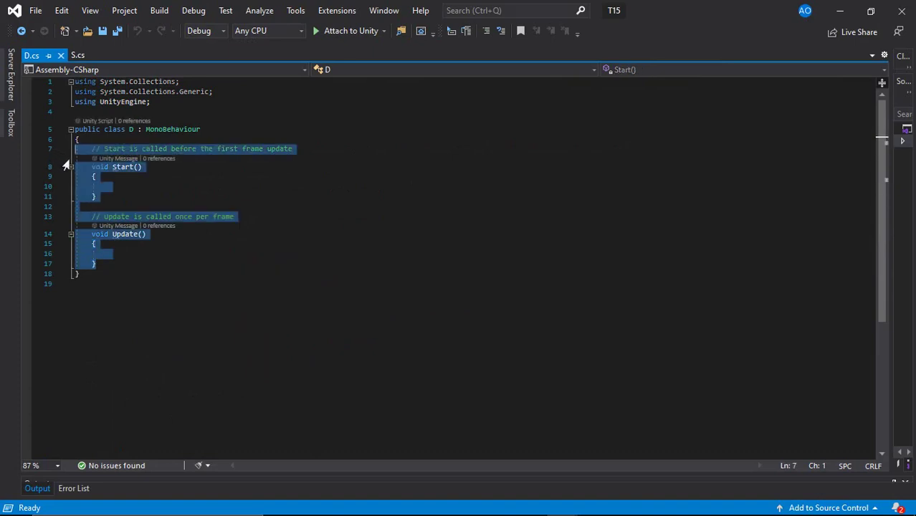
key(Return)
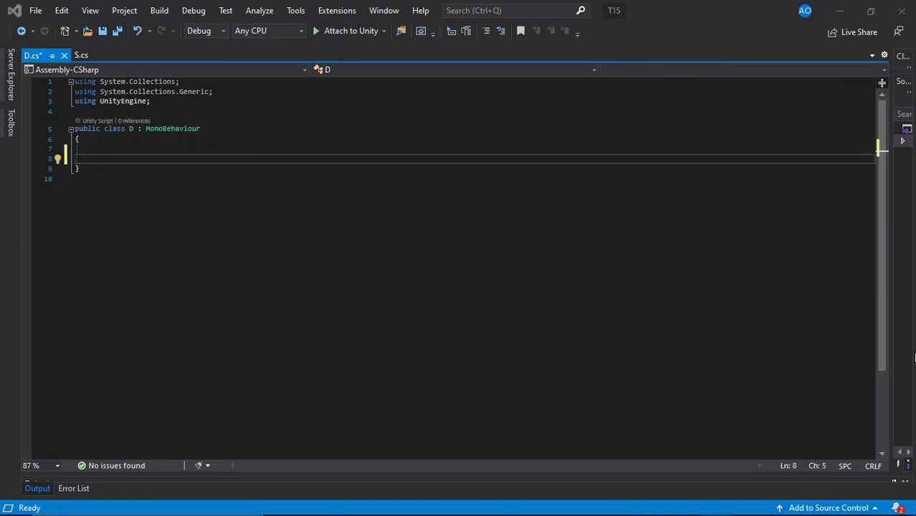
click(274, 156)
text(atic strin)
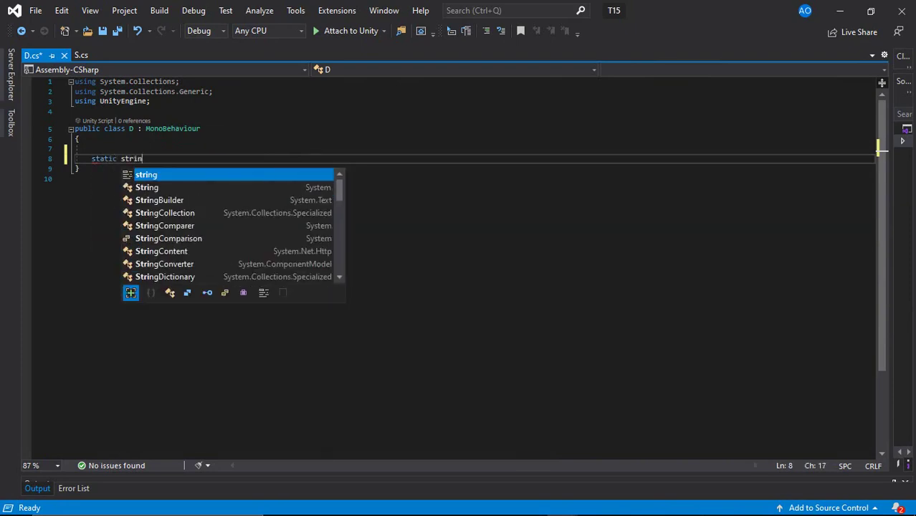
text(g k, k2 = "";)
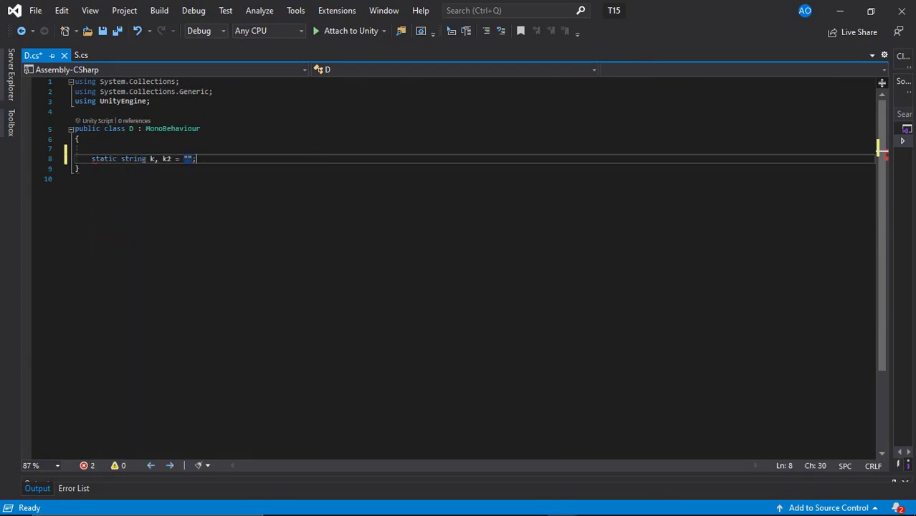
key(Return)
text(static Ima)
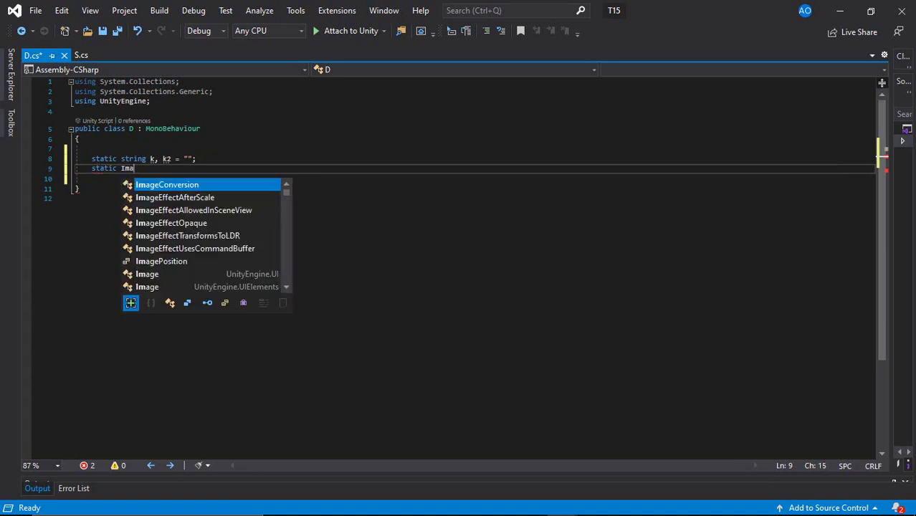
text(ge C;)
key(Return)
text(stati)
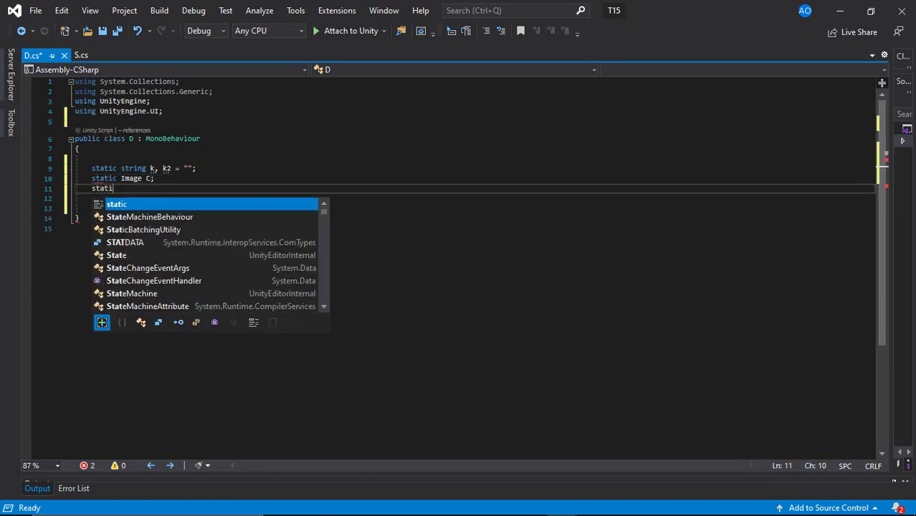
text(c Color color)
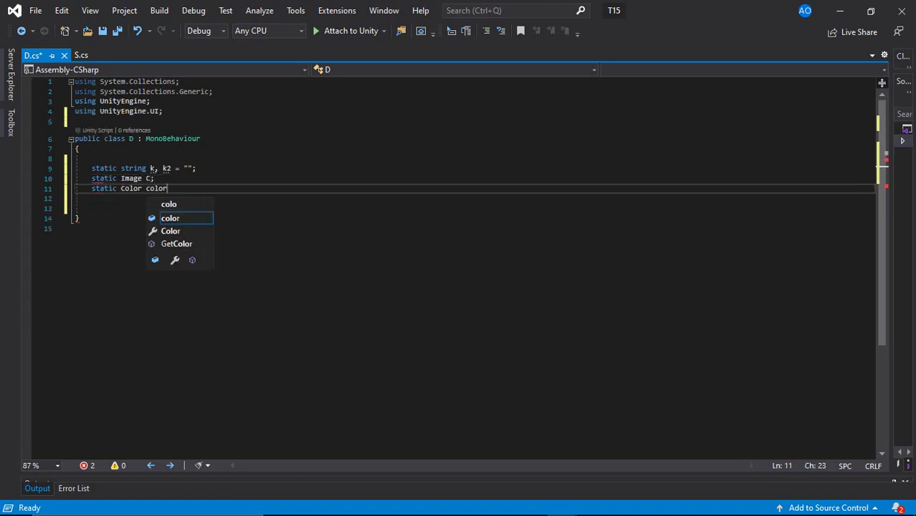
text( = Color.whi)
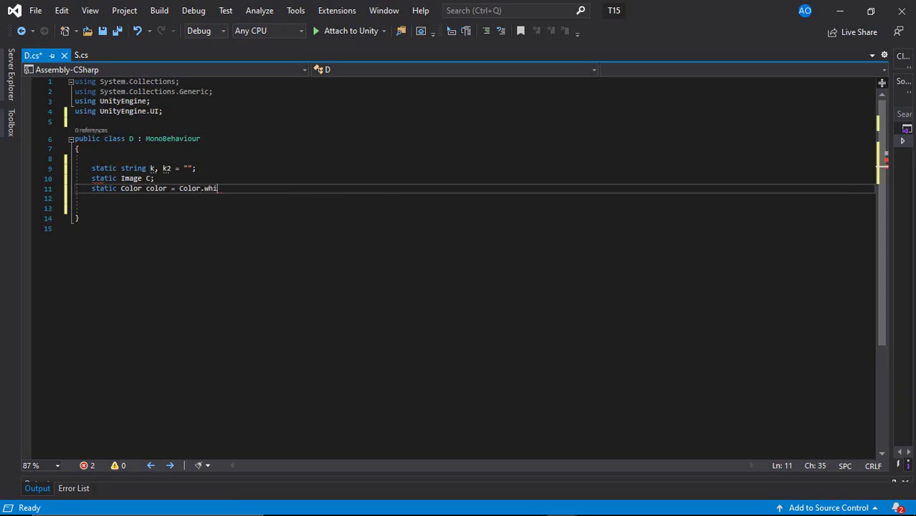
text(te;)
key(Return)
text(public )
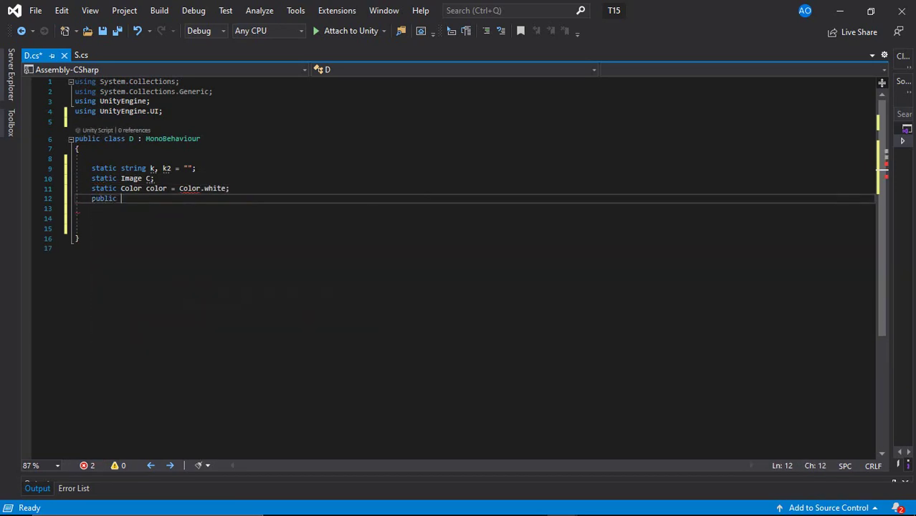
text(GameObject P)
text(;)
key(Return)
Add Cclick(RectTransform t) that gets C's Image, checks its colour, and splits t.name on '&' into i and j
text(public voi)
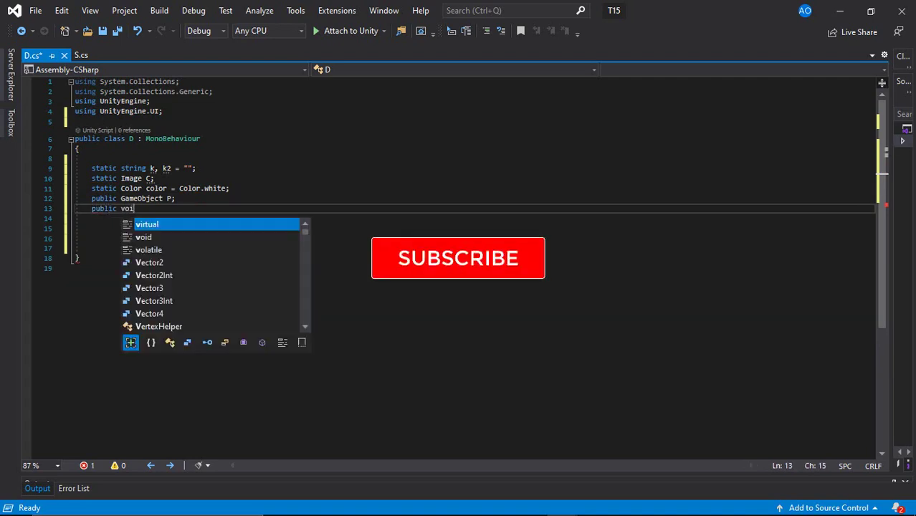
text(d )
text(Cclick(Re)
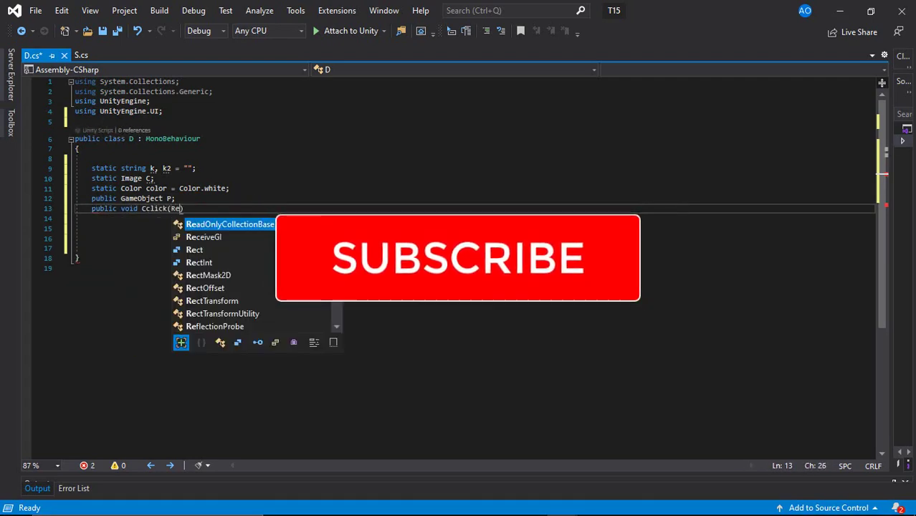
text(ctTransform t)
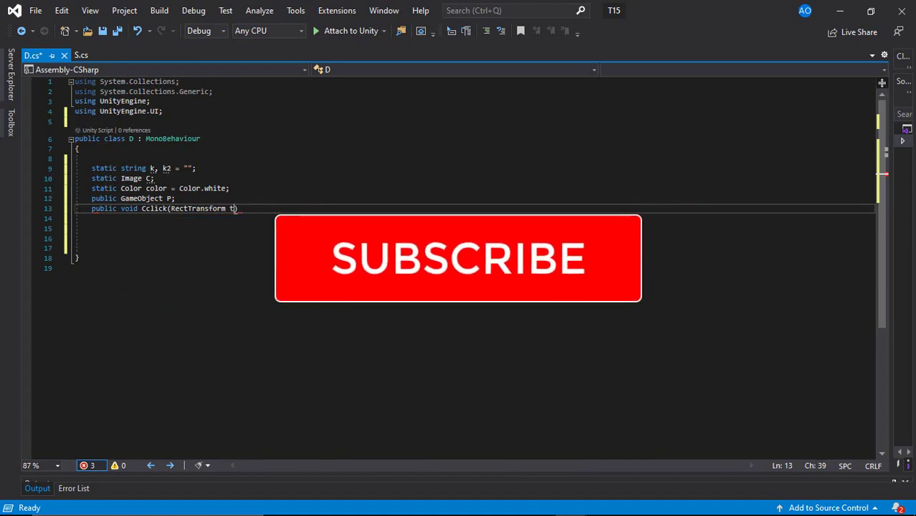
key(Return)
text({)
key(Return)
key(Return)
text(c )
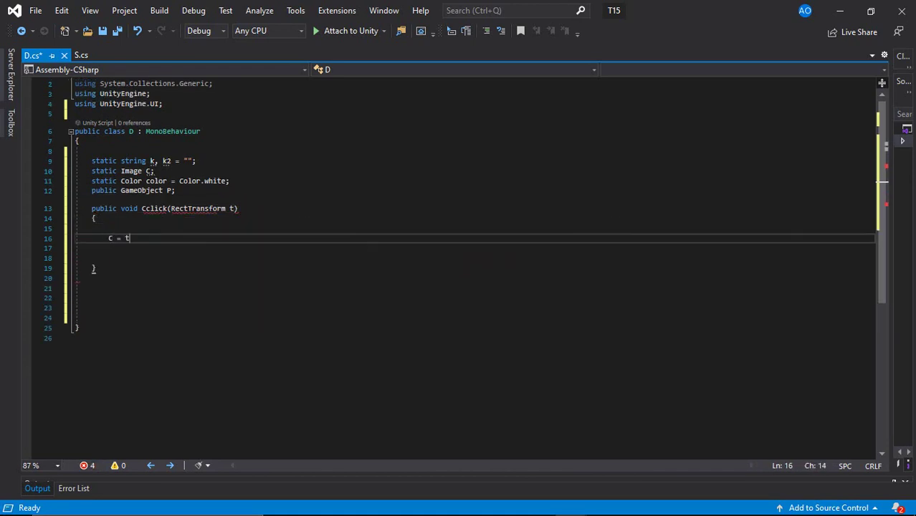
text(.transf.F)
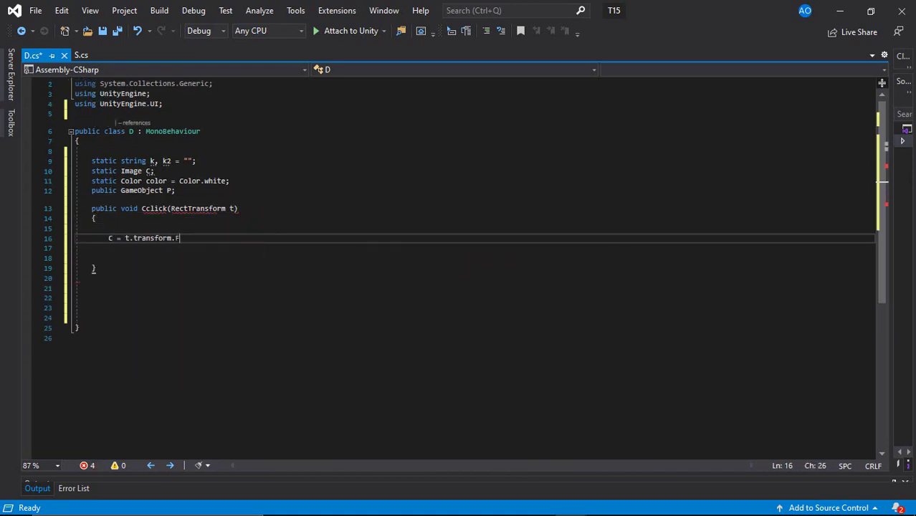
text(ind("C").GetC)
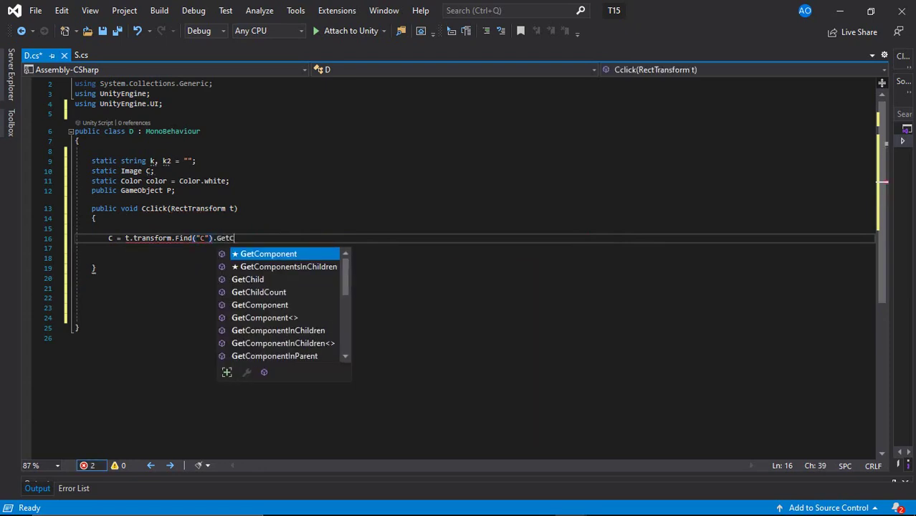
text(omponent<Im)
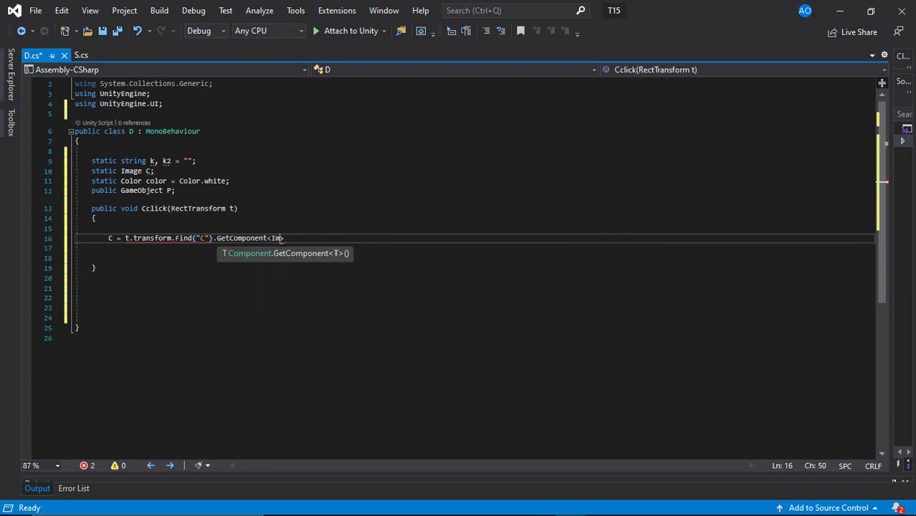
text(age>();)
key(Return)
text(if ()
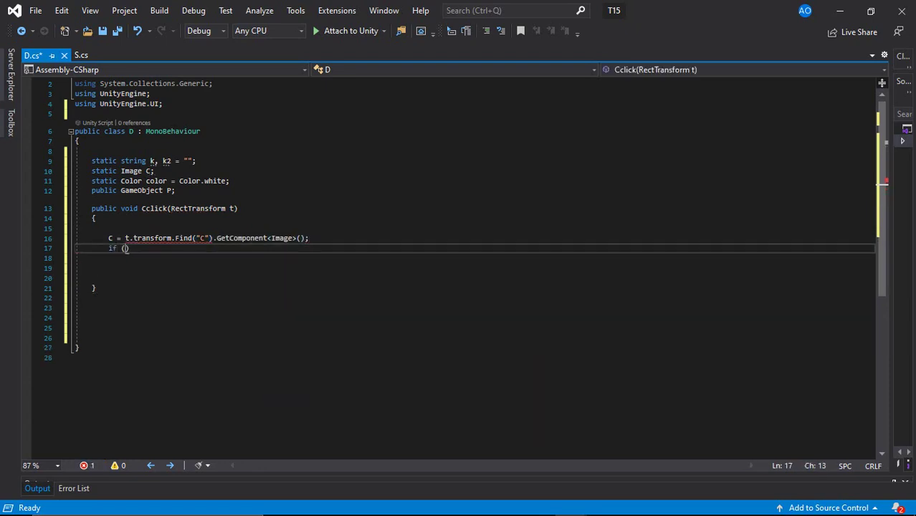
text(color == C.c)
text(olor)
key(Return)
text({)
key(Return)
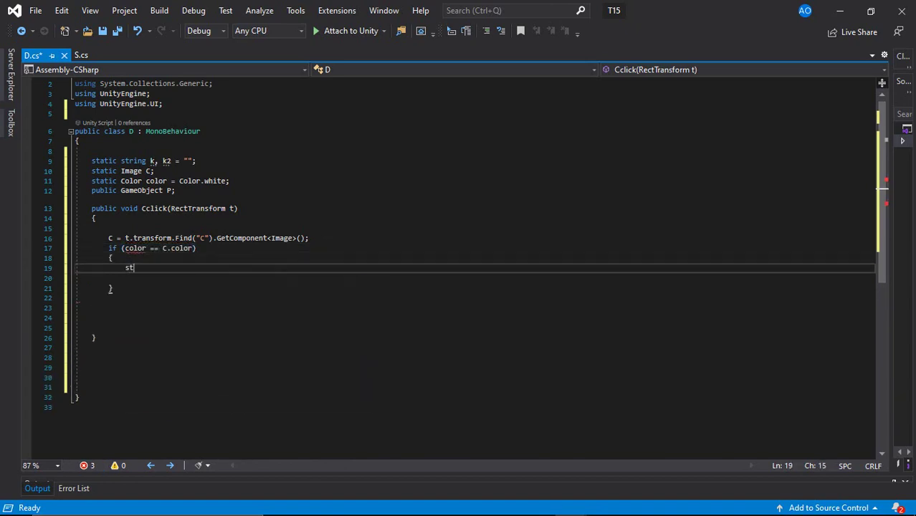
text(ring name = t)
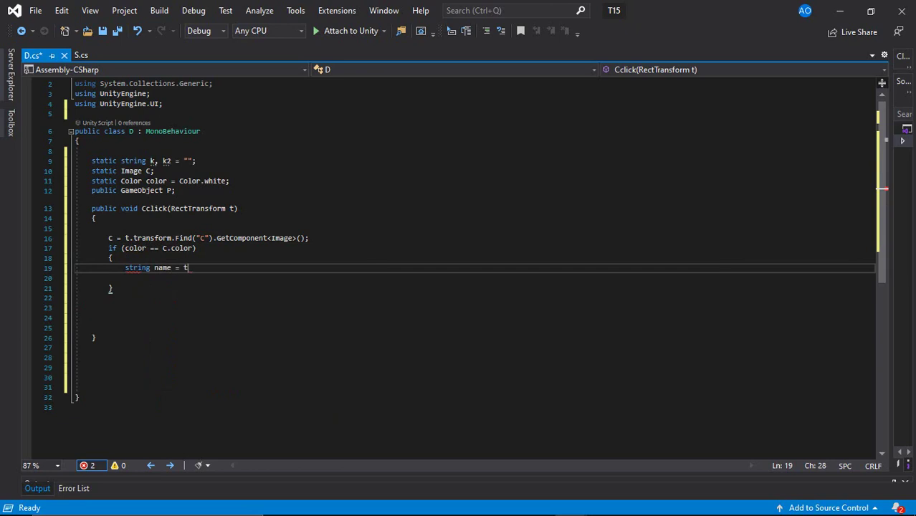
text(.name;)
key(Return)
text(int)
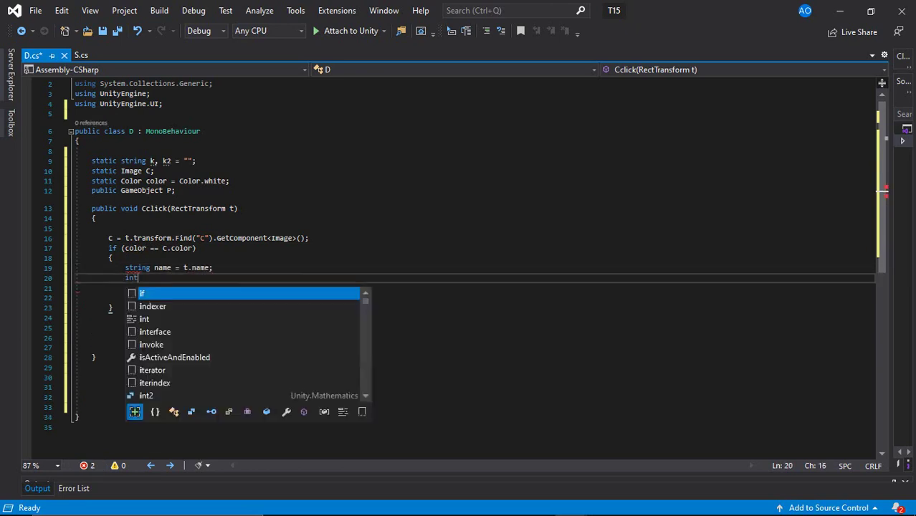
text( i, j;)
key(Return)
text(i = Co)
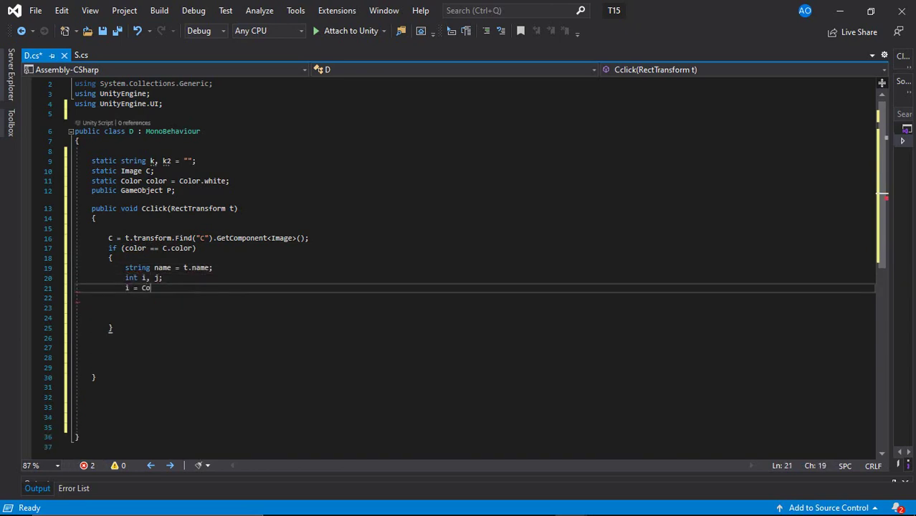
text(nvert.ToInt3)
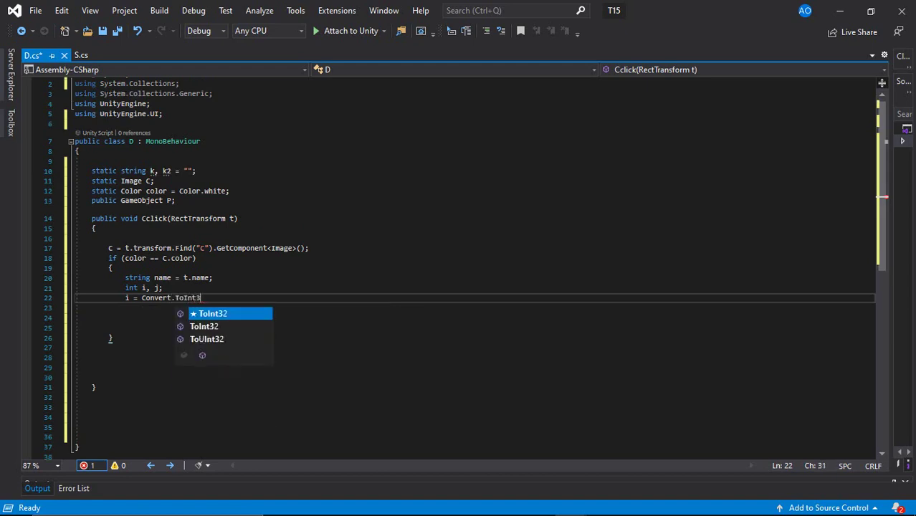
text(2((name.Spli)
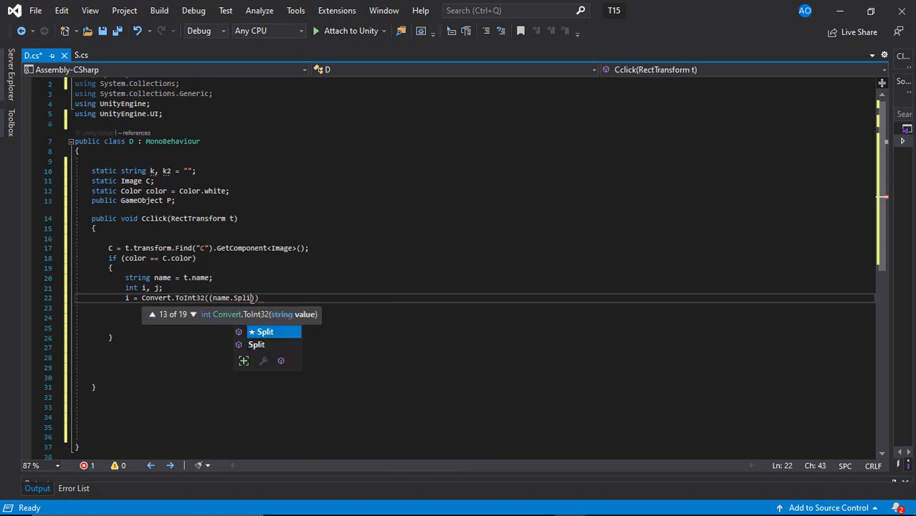
text(t('&'))[0]);)
key(Return)
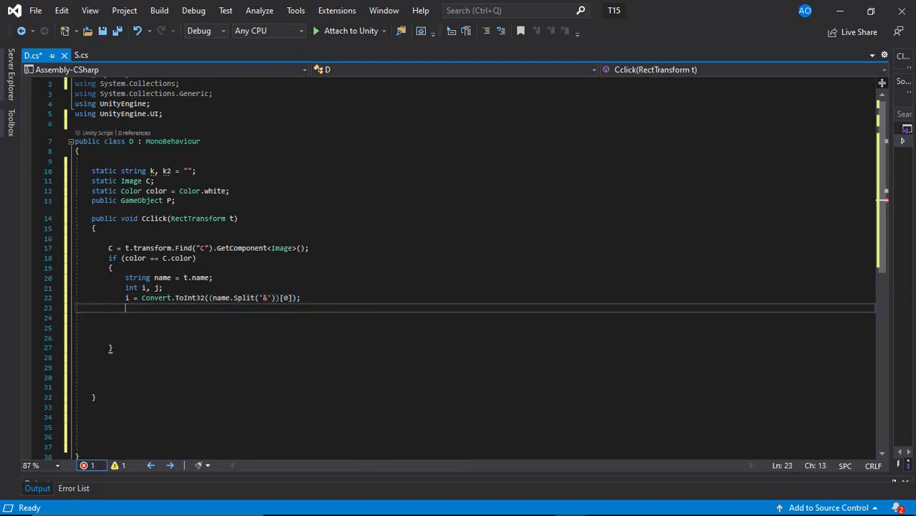
text(j = Convert)
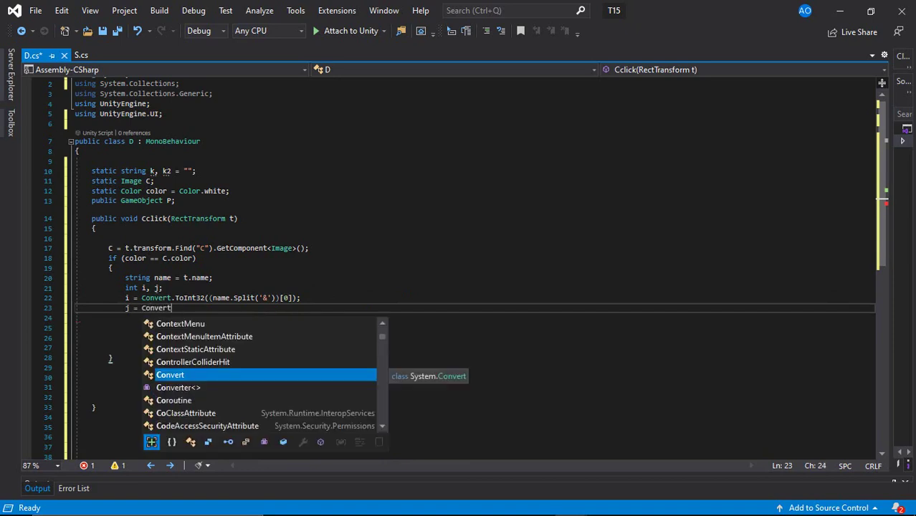
text(.ToInt32(()
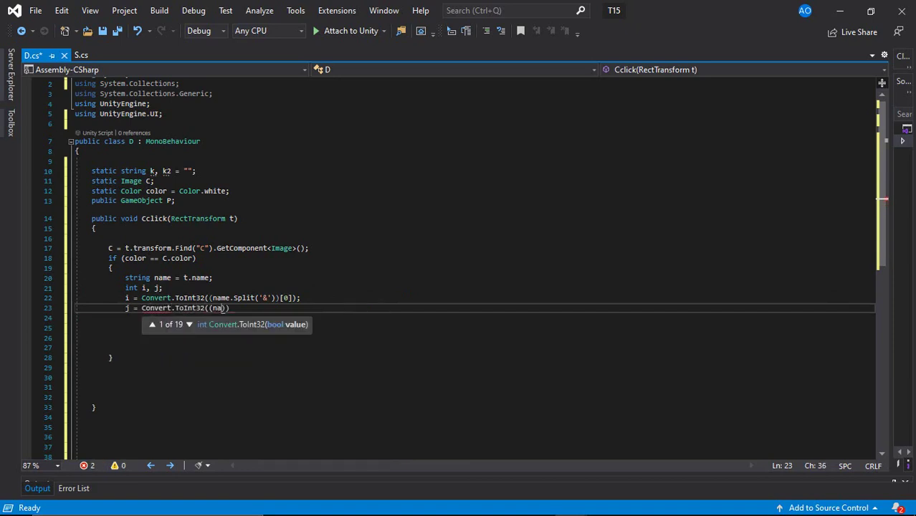
text(name.Split('&')
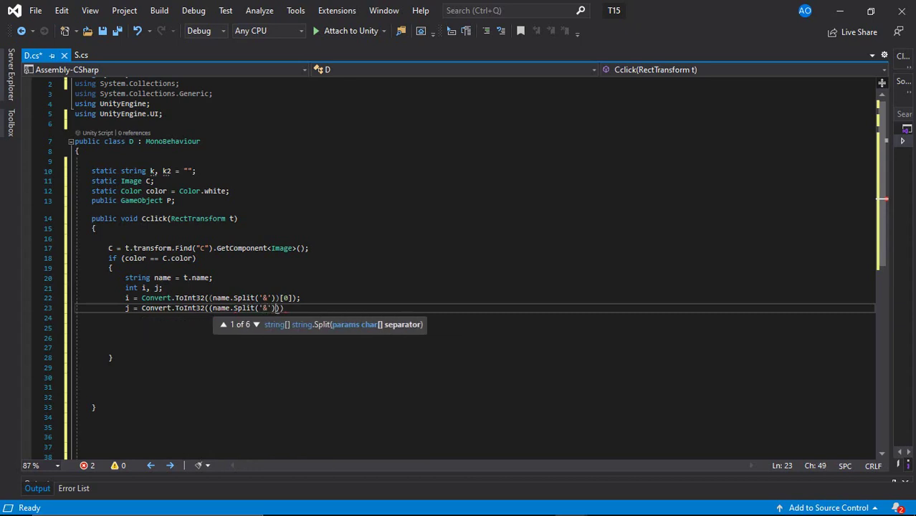
text())[1]);)
key(Return)
Set direction co from the piece colour and enable k on the empty square at i + co, j - 1
text(int)
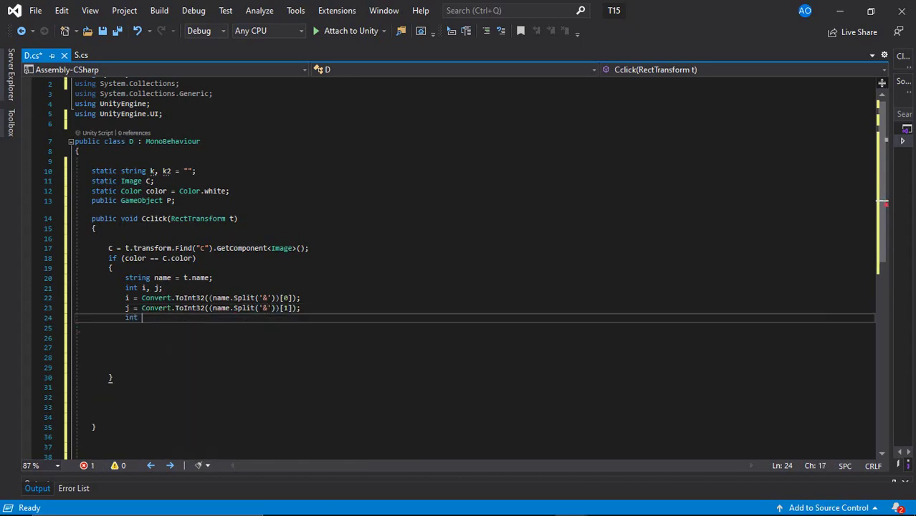
text(co = -1;)
key(Return)
text(if)
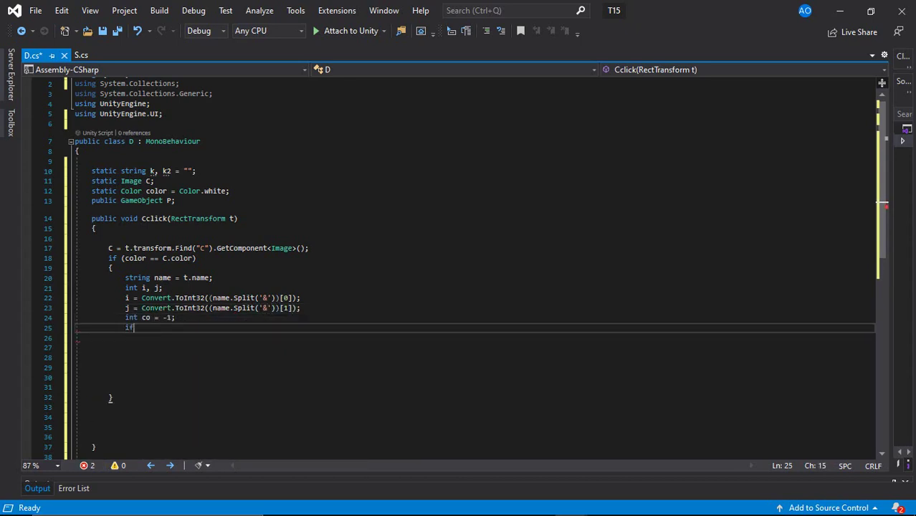
text( (C.color == Co)
text(lor.red) c)
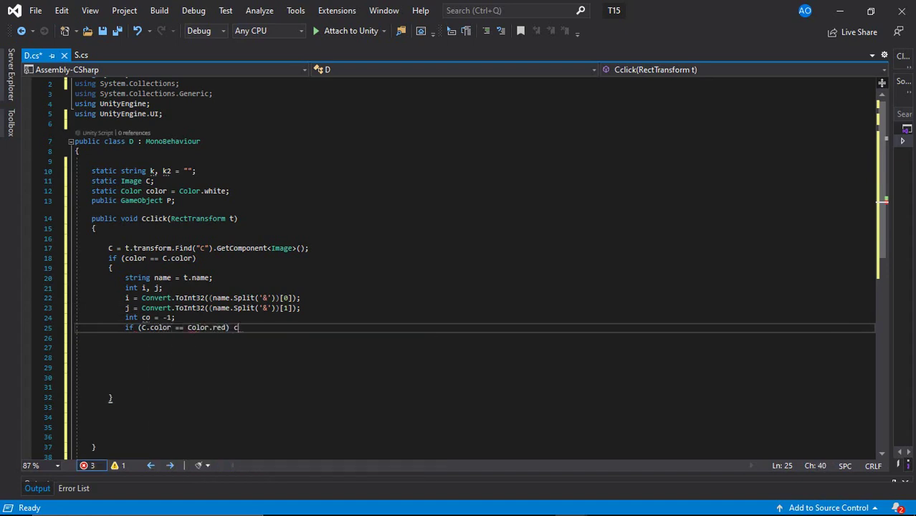
key(Return)
key(Return)
text(if)
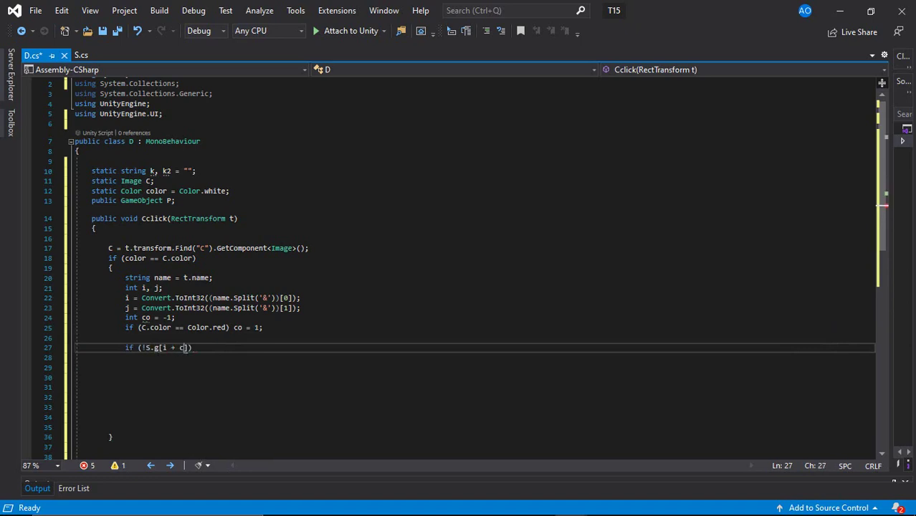
text( (!S.g[i + co, j - 1].tra)
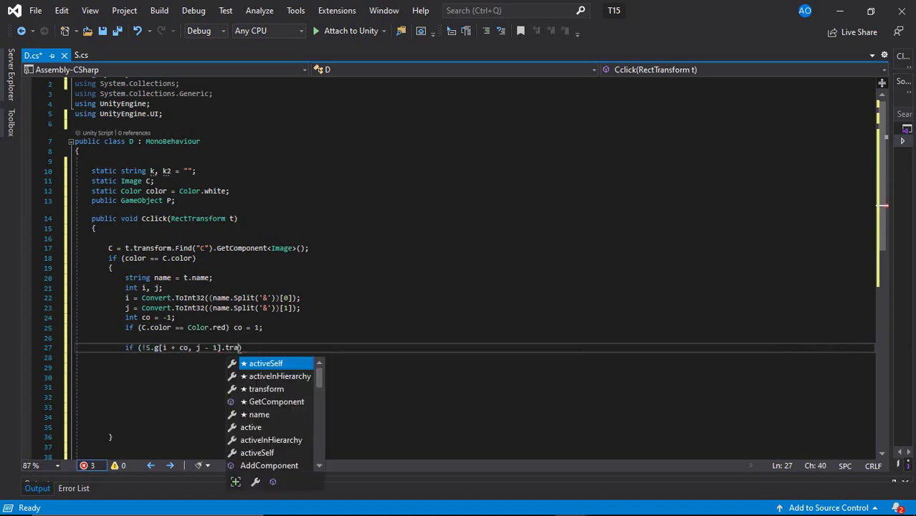
text(nsform.Find()
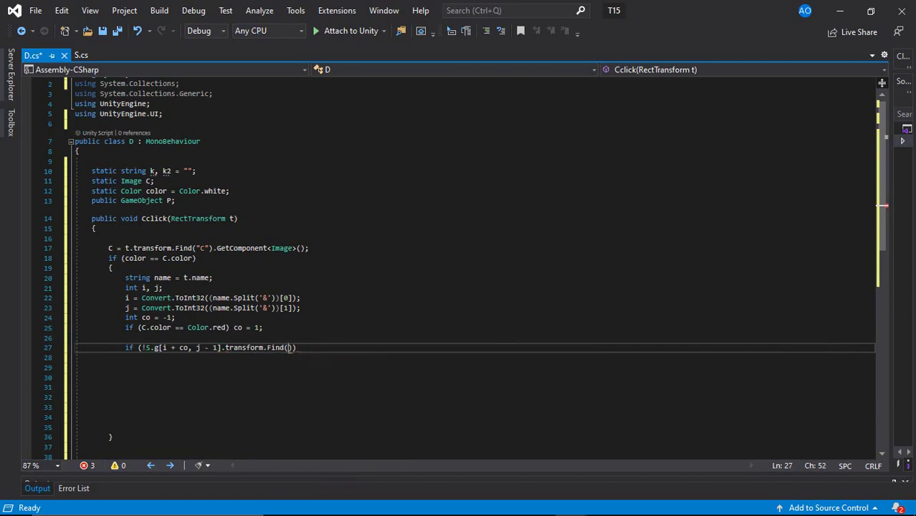
text("C").GetComp)
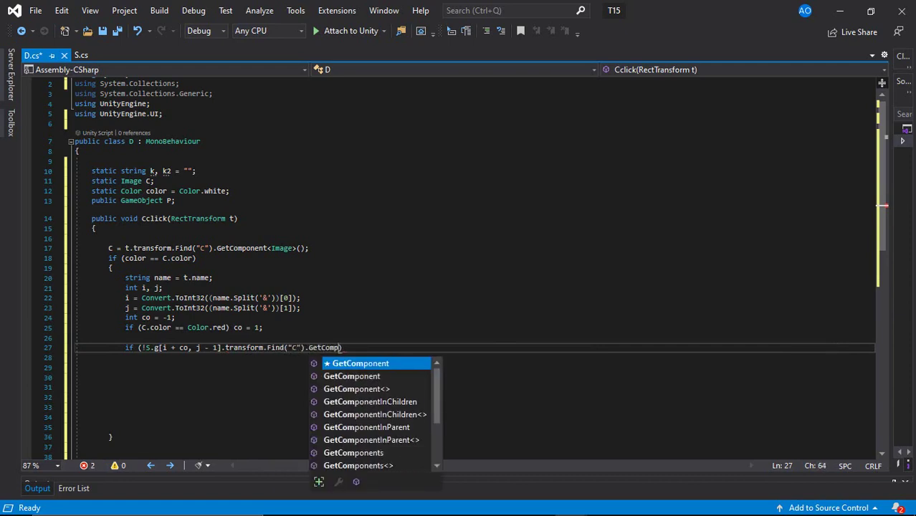
text(onent<Image>)
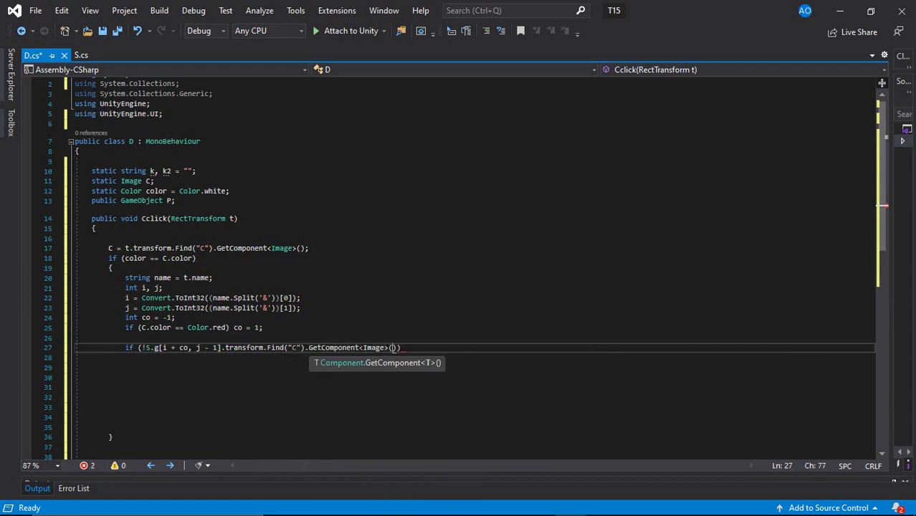
text(().enabled))
key(Return)
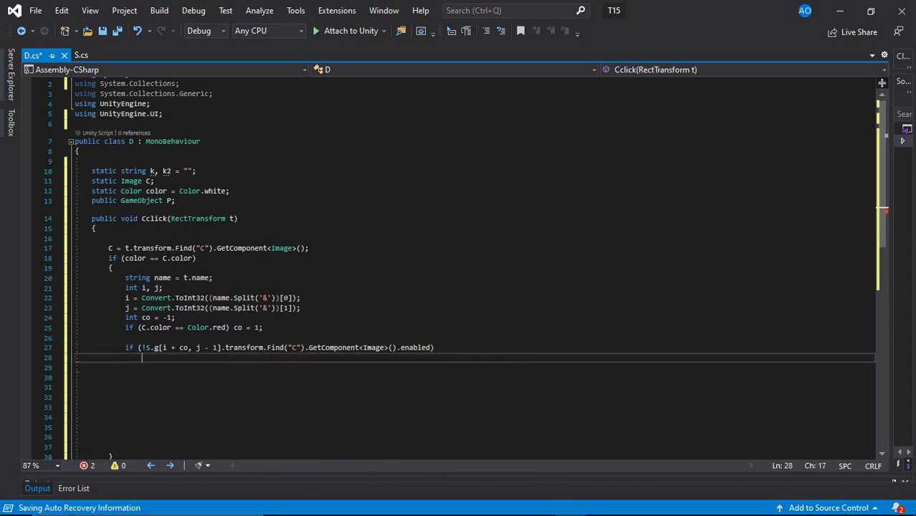
text({)
key(Return)
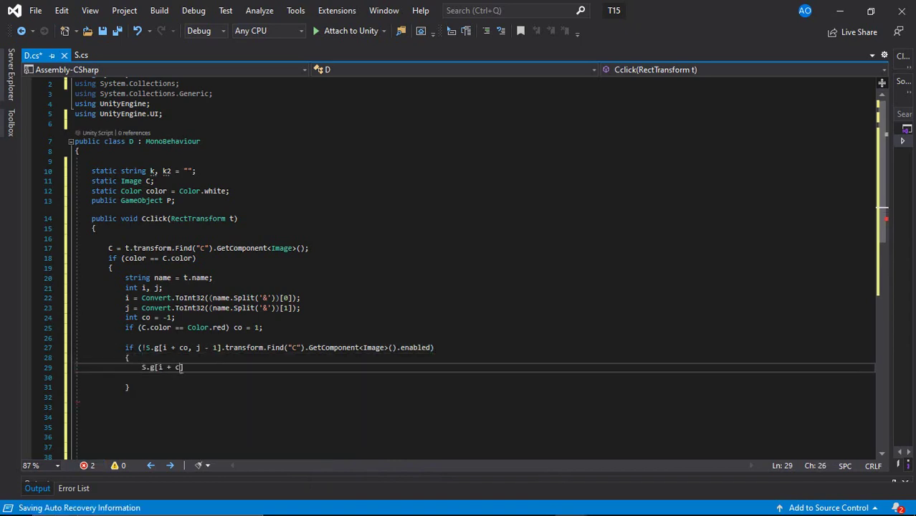
text(1].tra)
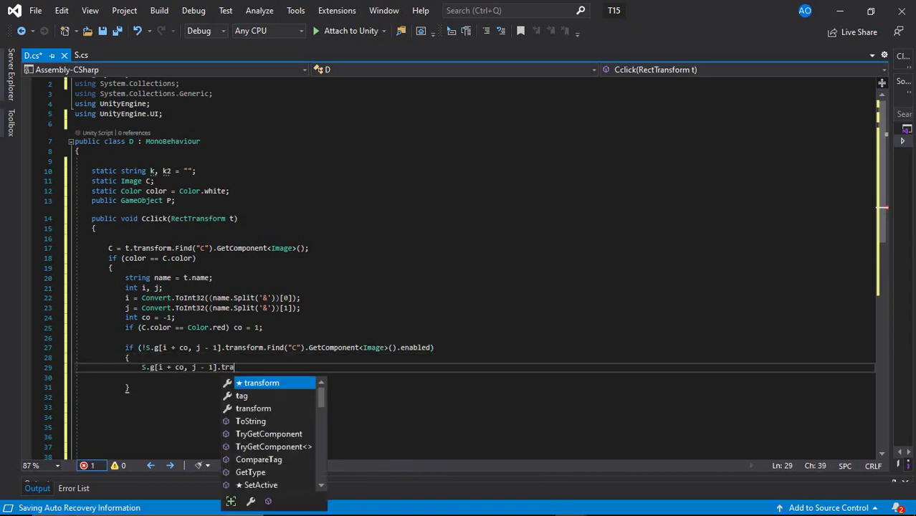
text(nsform.Find)
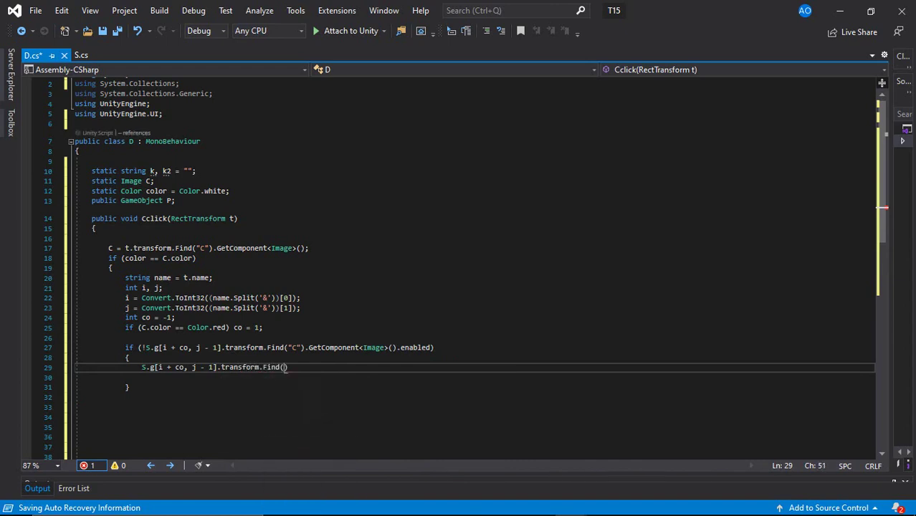
text(("k").GetComp)
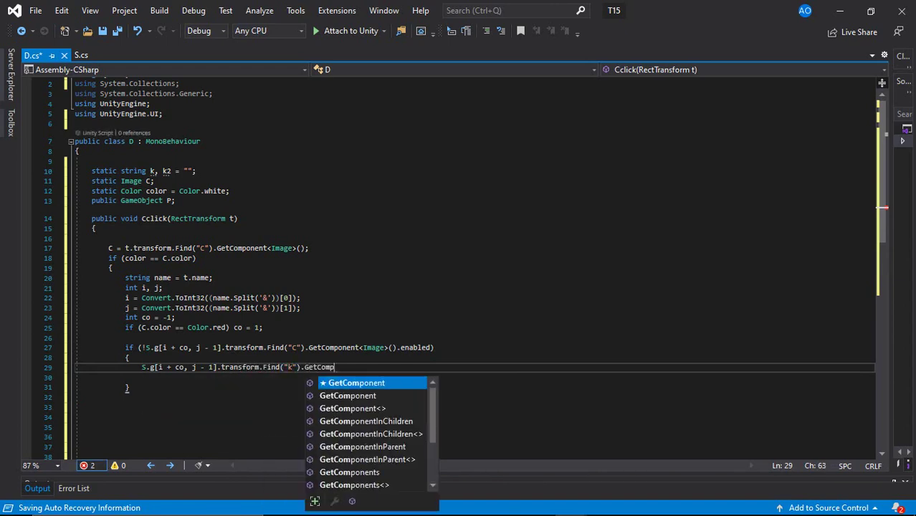
text(onent<Image>())
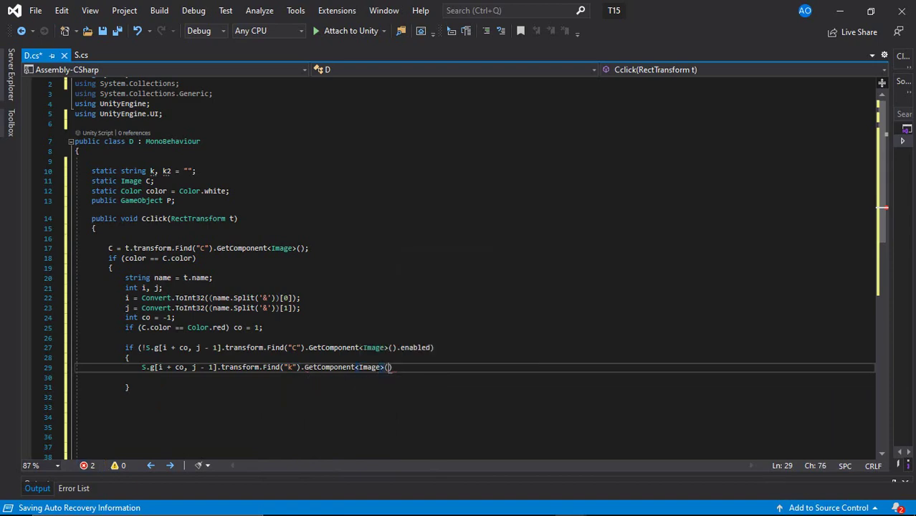
text(.enabled = )
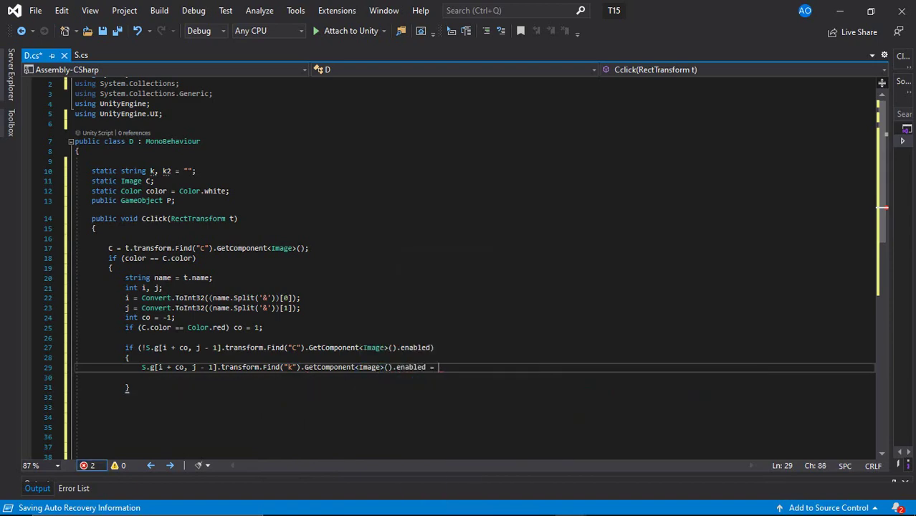
text(t)
text(rue;)
key(Return)
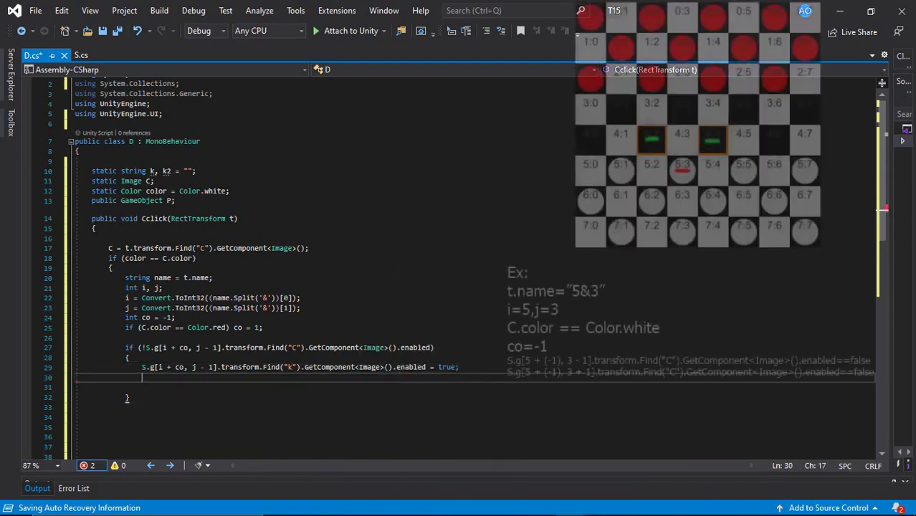
Add an else-if for an opposing piece at i + co, j - 1 with an empty j - 2 landing square
text(})
key(Return)
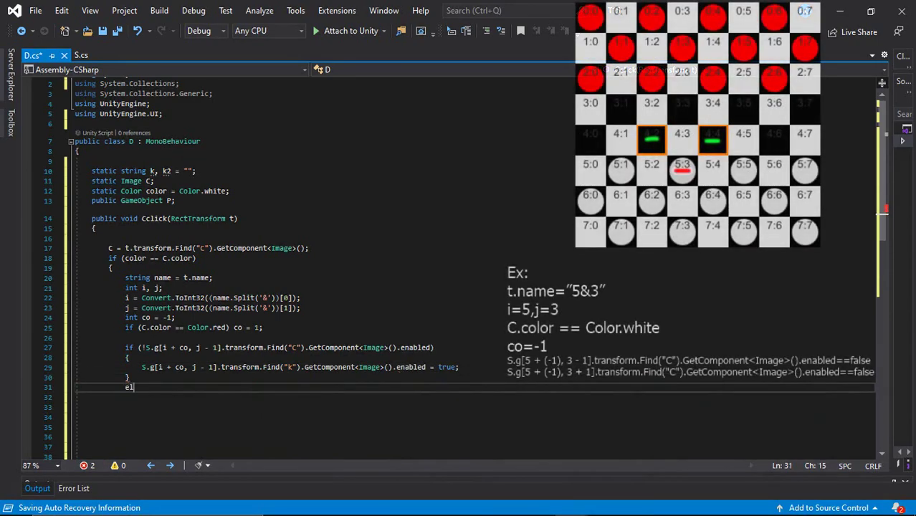
text(else if)
text( (S.g[i + co, j - 1])
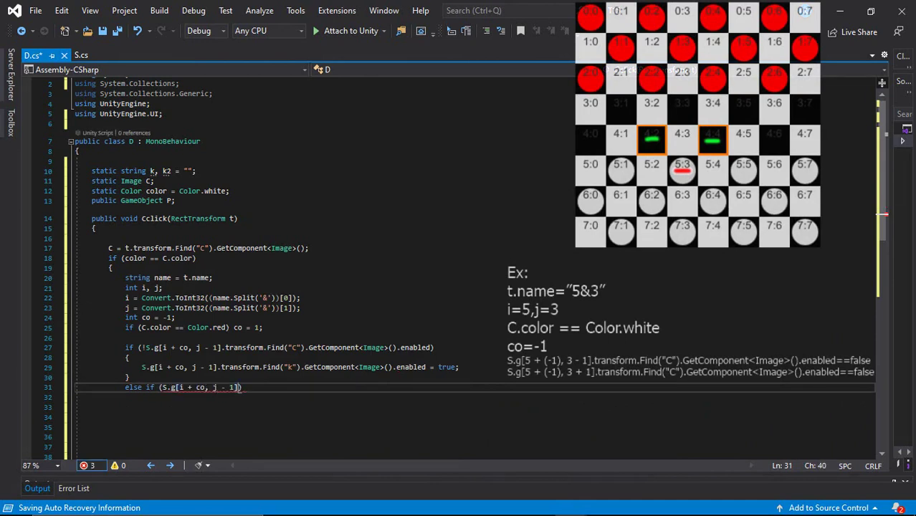
text(.transform.F)
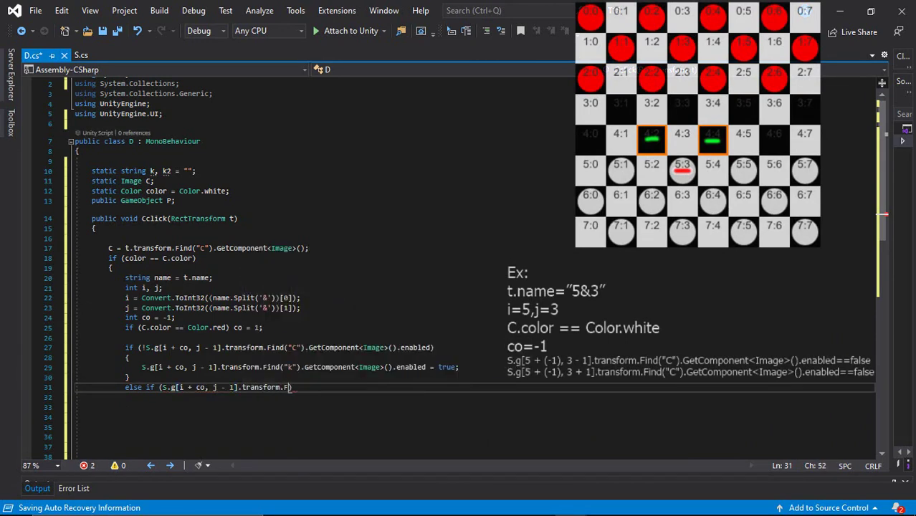
text(ind("C").Get)
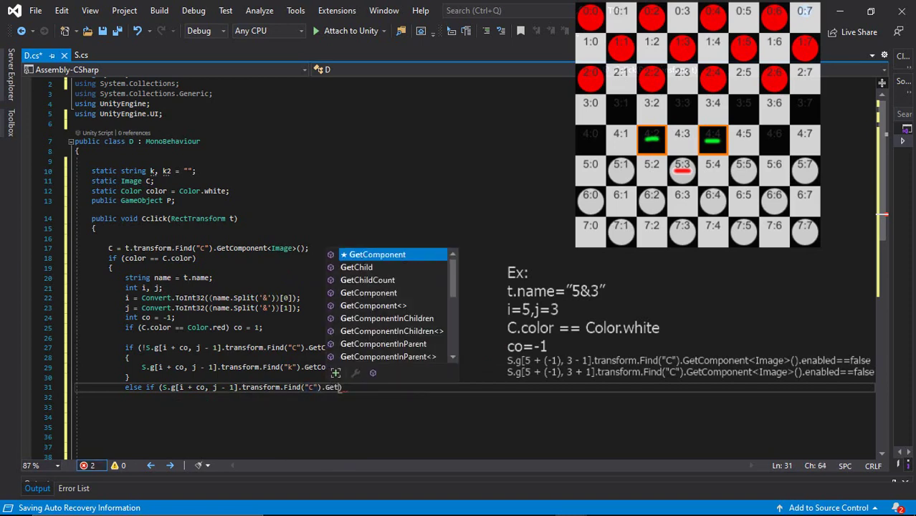
text(Component<Ima)
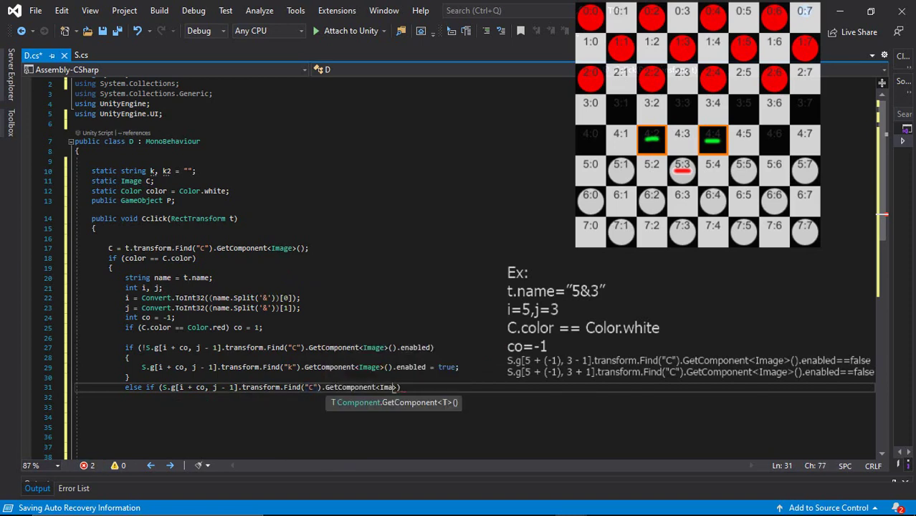
text(ge>().)
text(color != C.c)
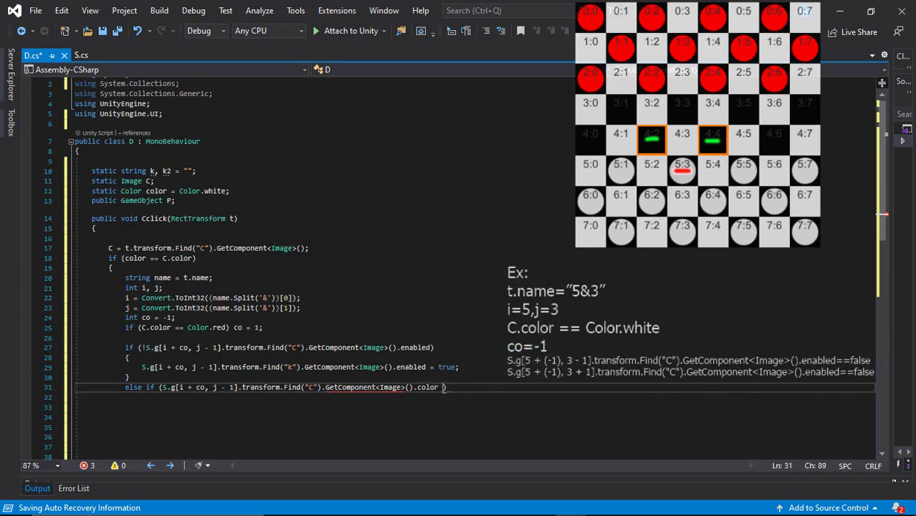
text(olor && !S)
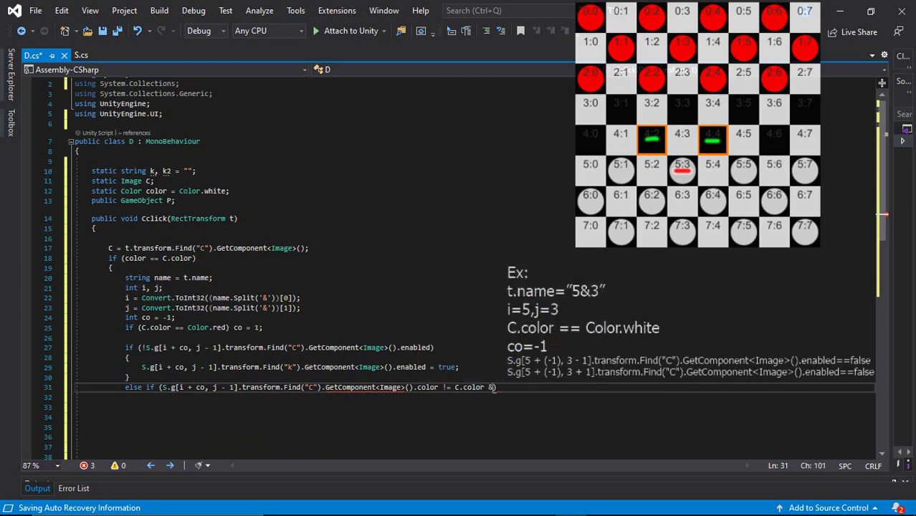
text(.g[i + (co * 2), j - 2].tra)
text(nsform.Find()
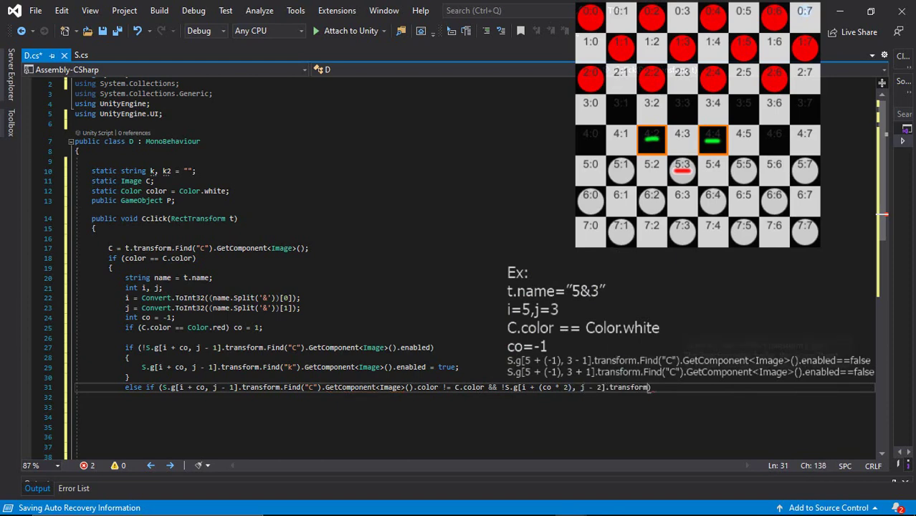
text("C").)
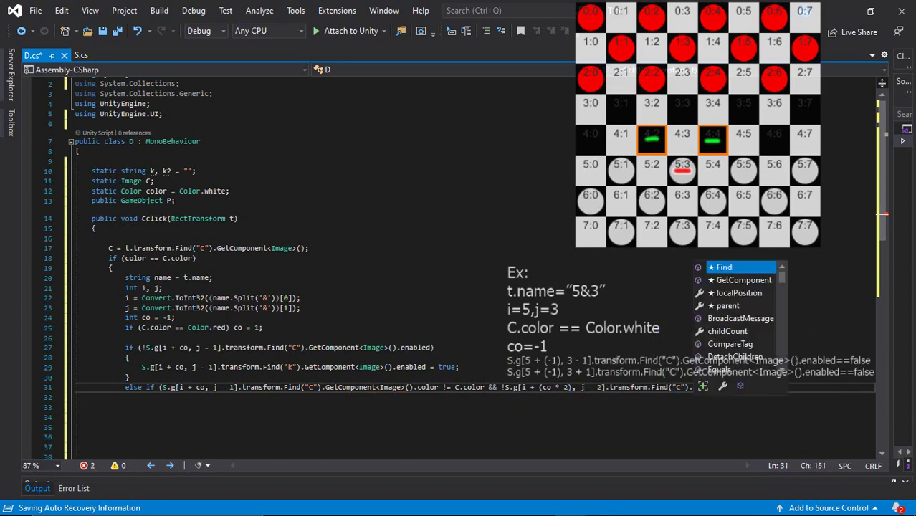
text(GetComponent<)
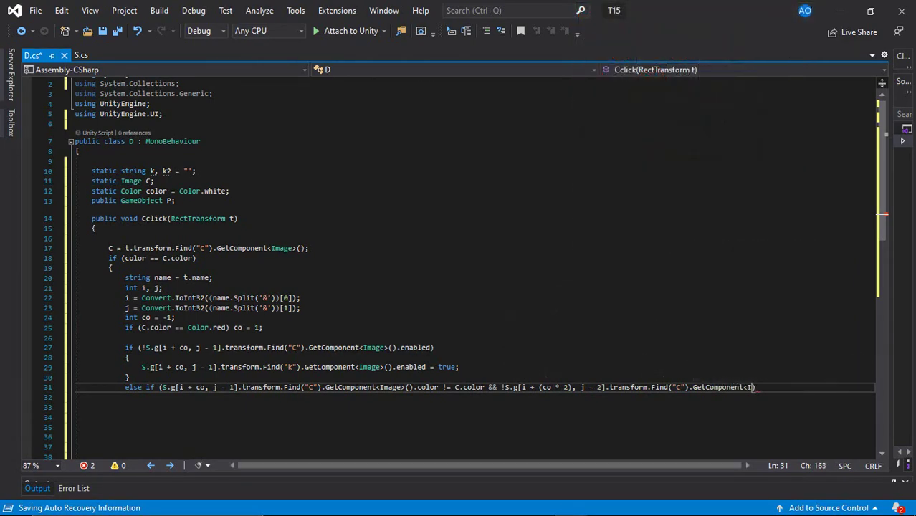
text(Image>().enab)
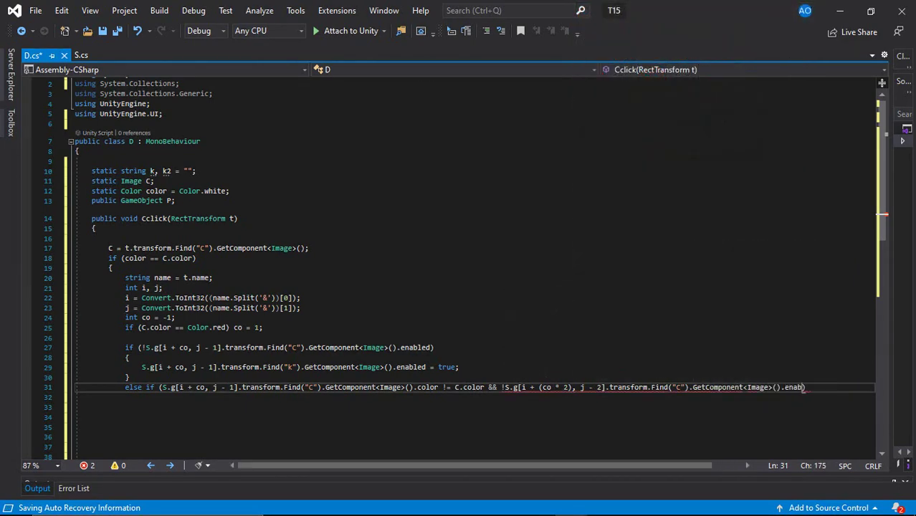
text(led))
key(Return)
Enable the landing square's k image, store the jumped square in k2, and begin the j + 1 empty check
text({)
key(Return)
text(S.g)
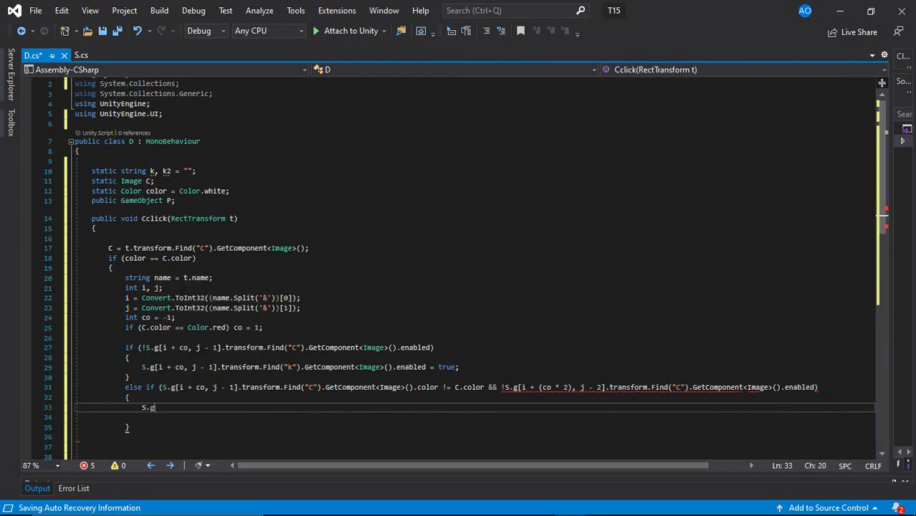
text([i + (co * 2))
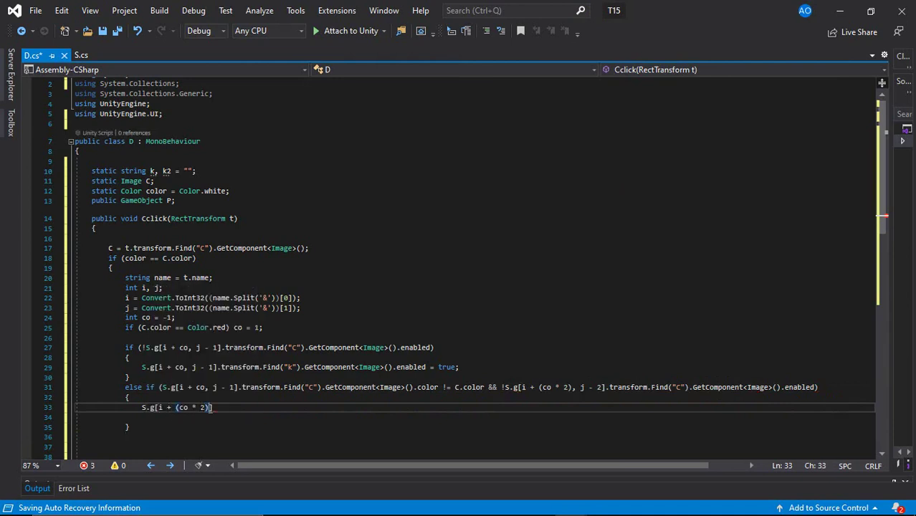
text(, j - 2].tra)
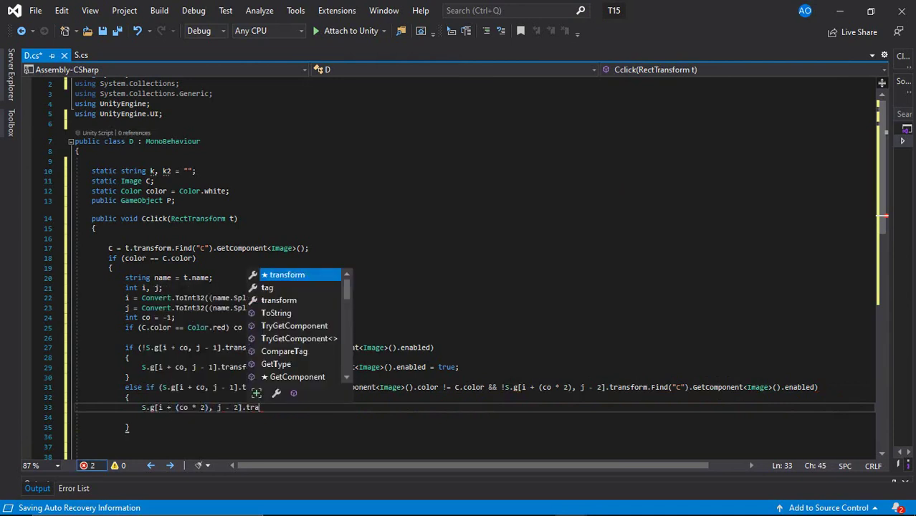
text(nsform.Find)
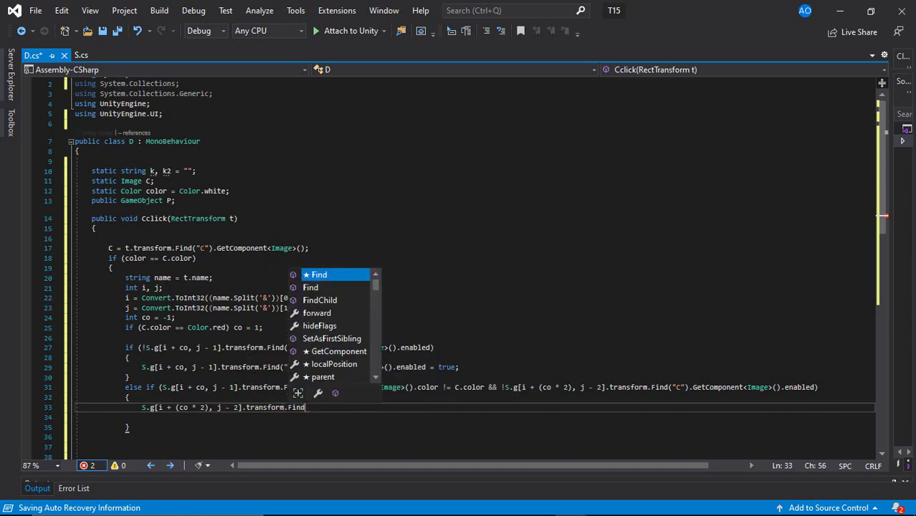
text(("k").GetCompo)
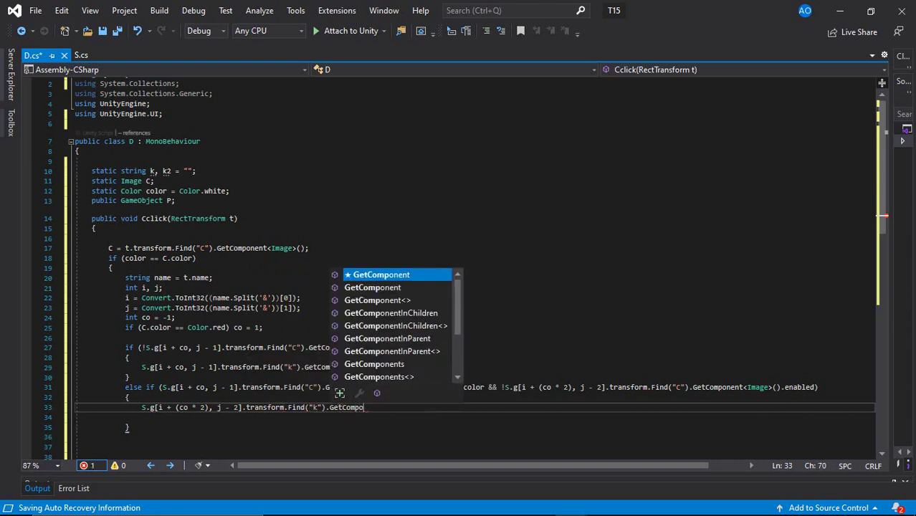
text(nent<Image>())
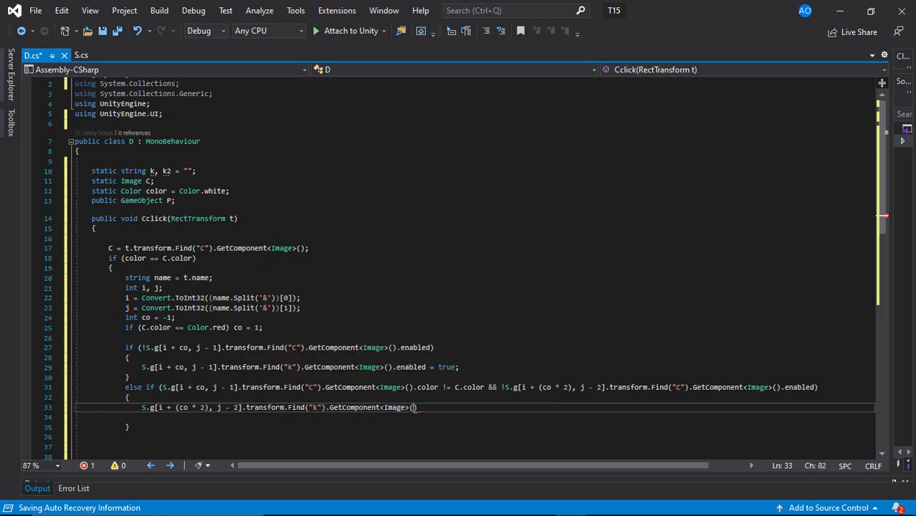
text(.enabled = )
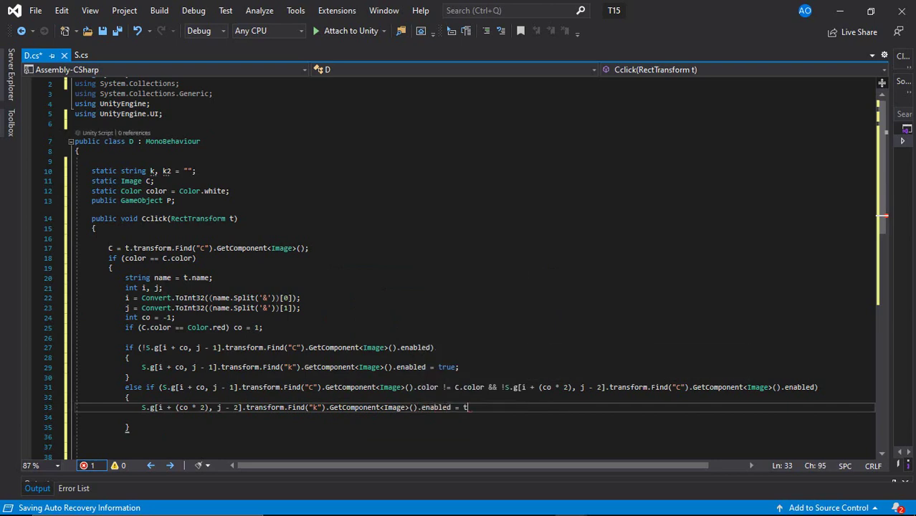
text(true;)
key(Return)
text(k2 = (i + co) +)
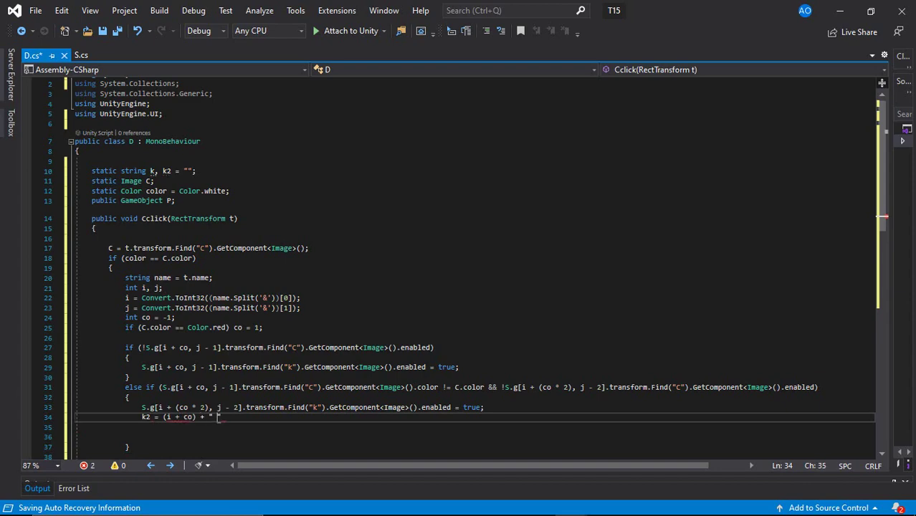
text(" + (j - 1)
text(;)
key(Down)
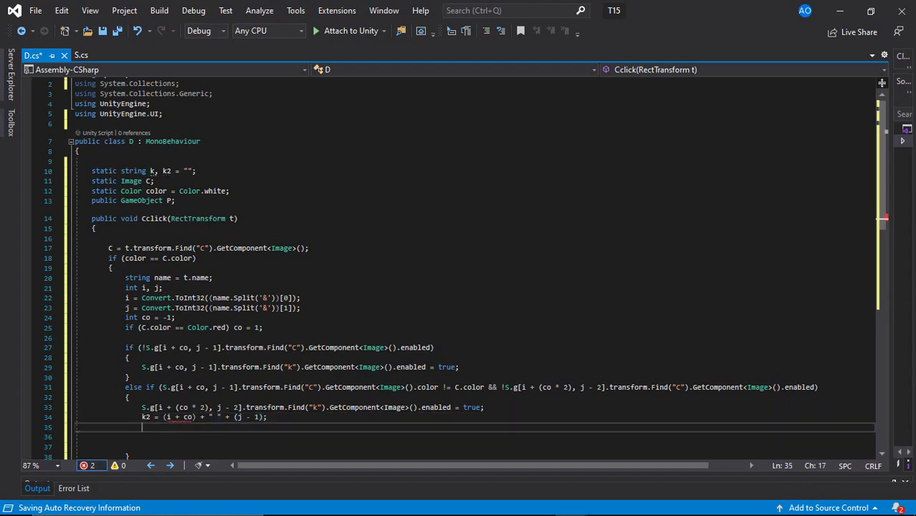
text(})
key(Down)
key(Return)
text(i + co)
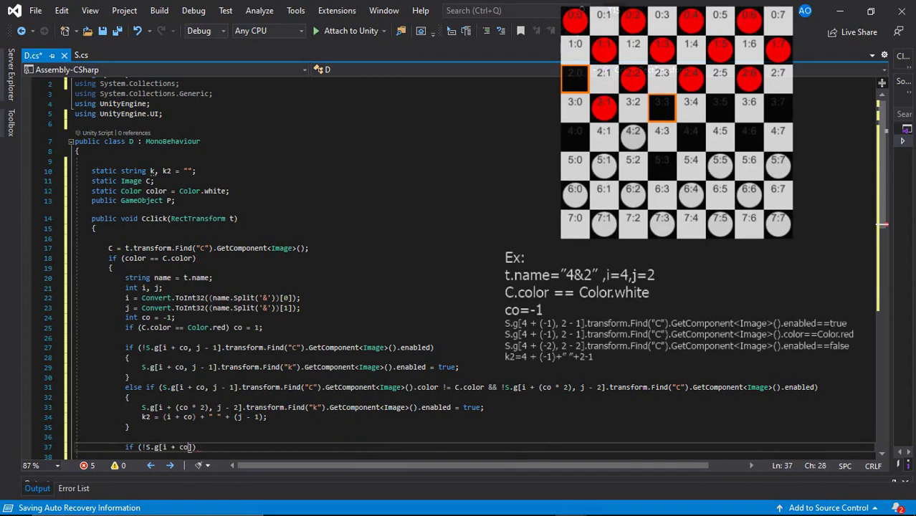
text(, j + 1].tran)
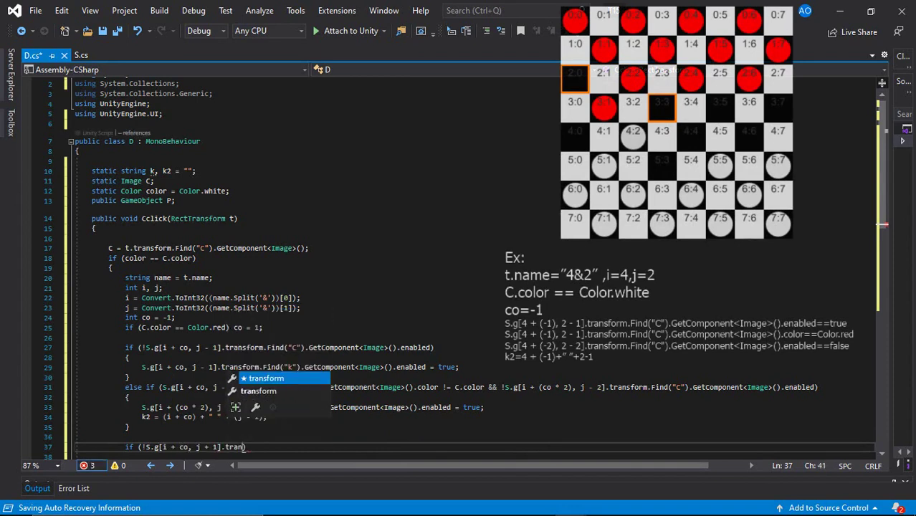
text(sform.Find("C"))
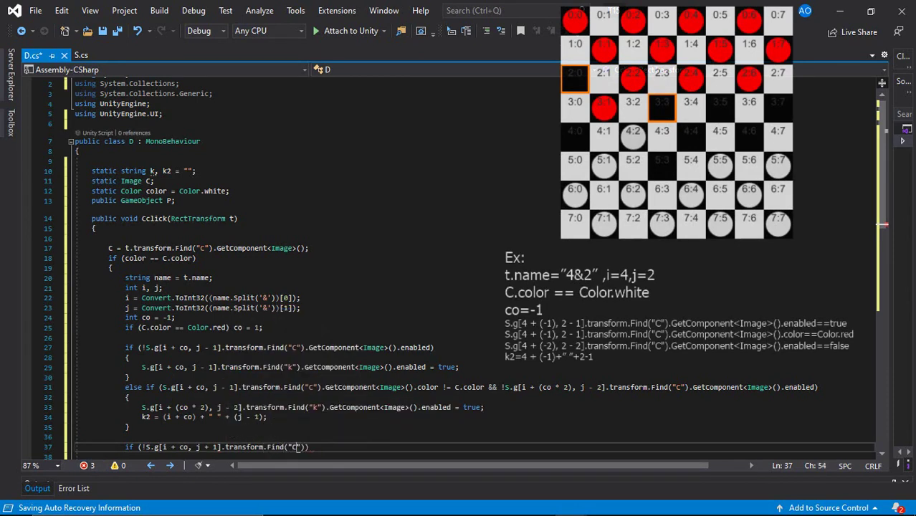
text(.GetCompon)
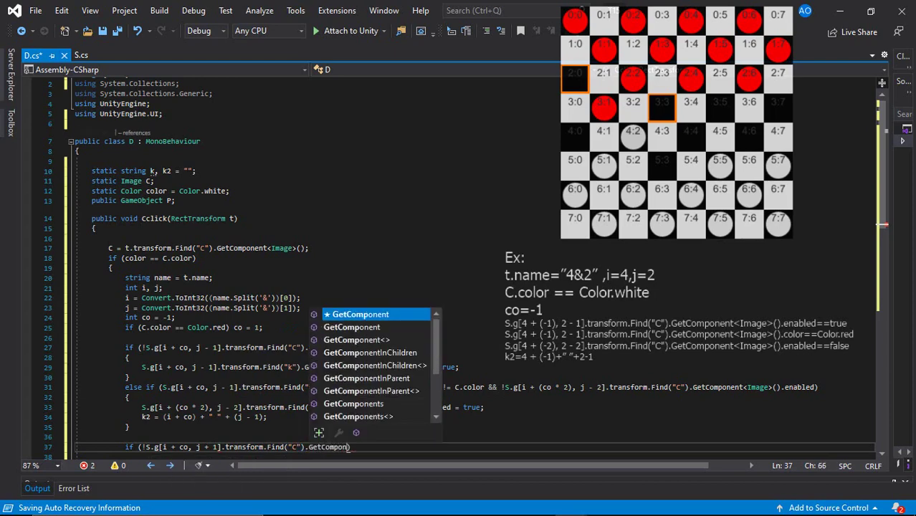
text(ent<Image>())
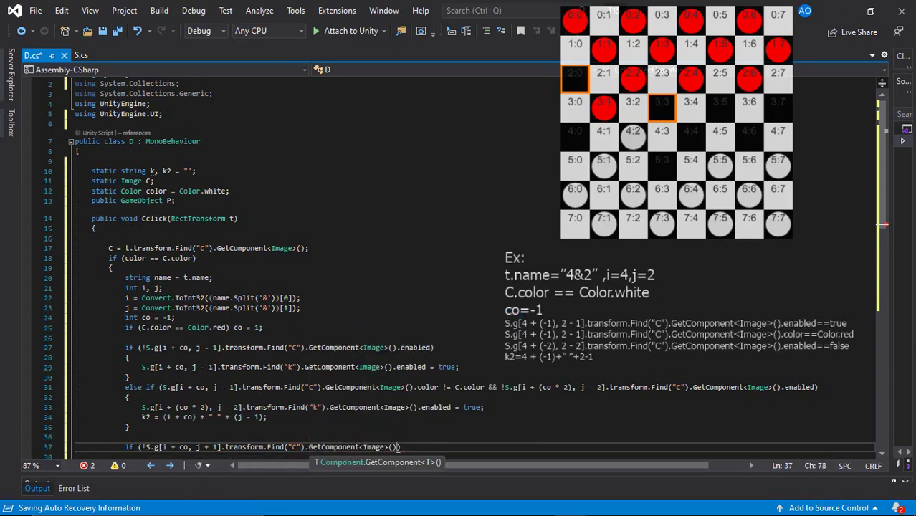
text(.enabled))
Enable k on an empty S.g[i + co, j + 1] square and begin that side's opposing-colour else-if
key(Return)
text({)
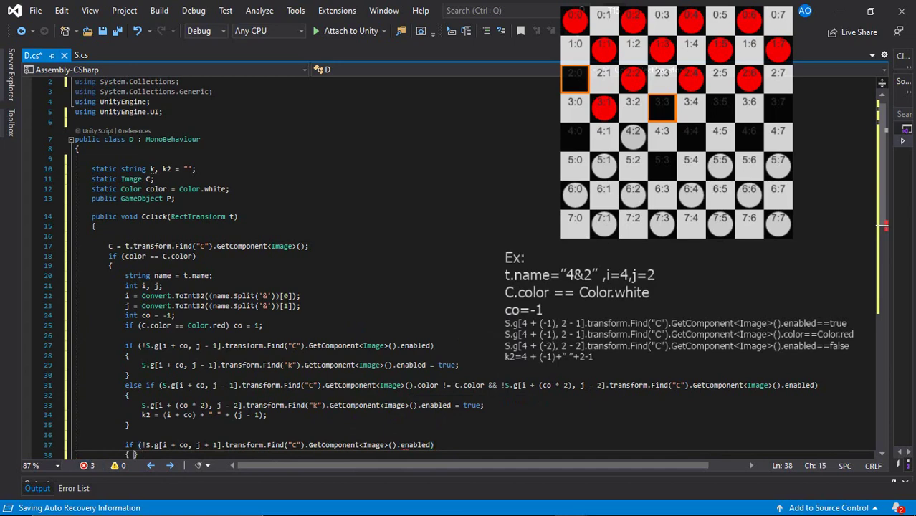
key(Return)
text(S.g[i + co)
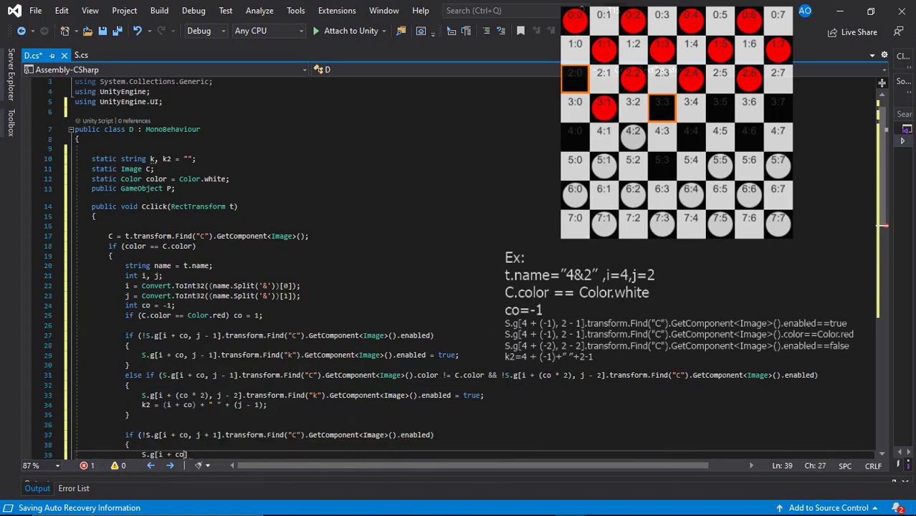
text(, j + 1].tran)
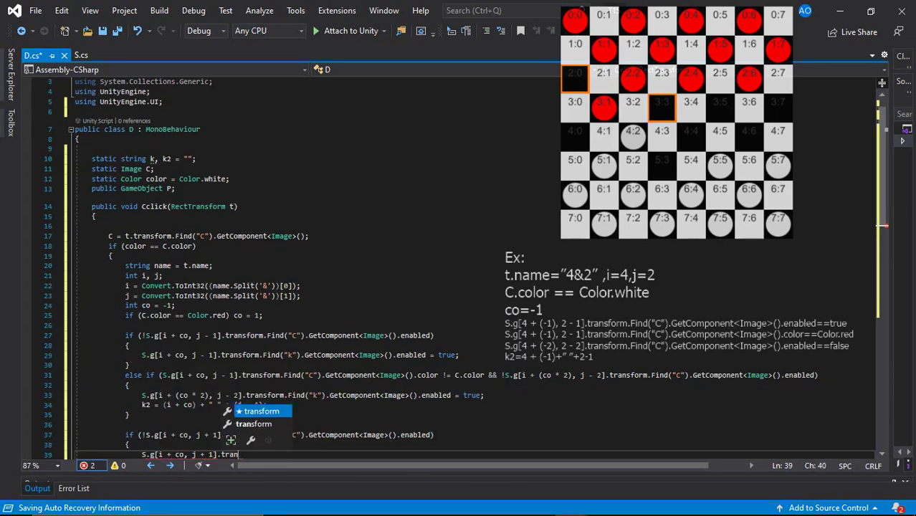
text(sform.Find("k"))
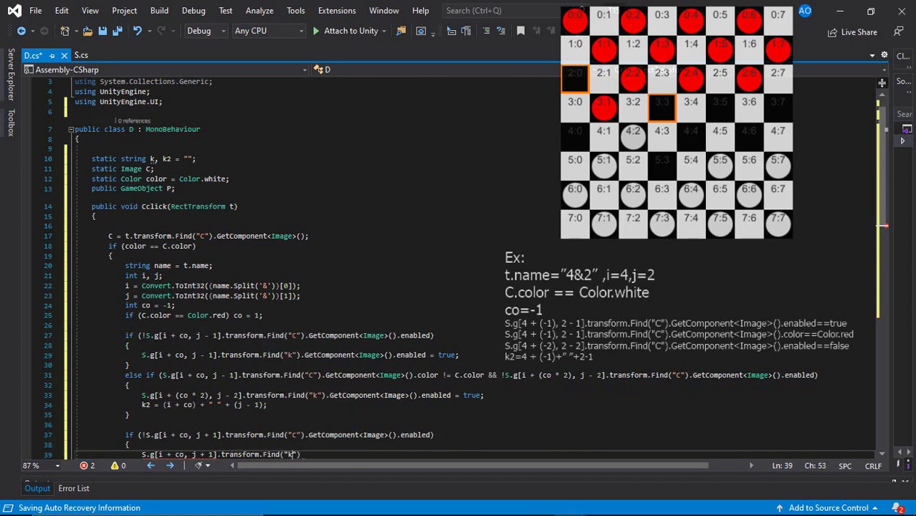
text(.GetCompon)
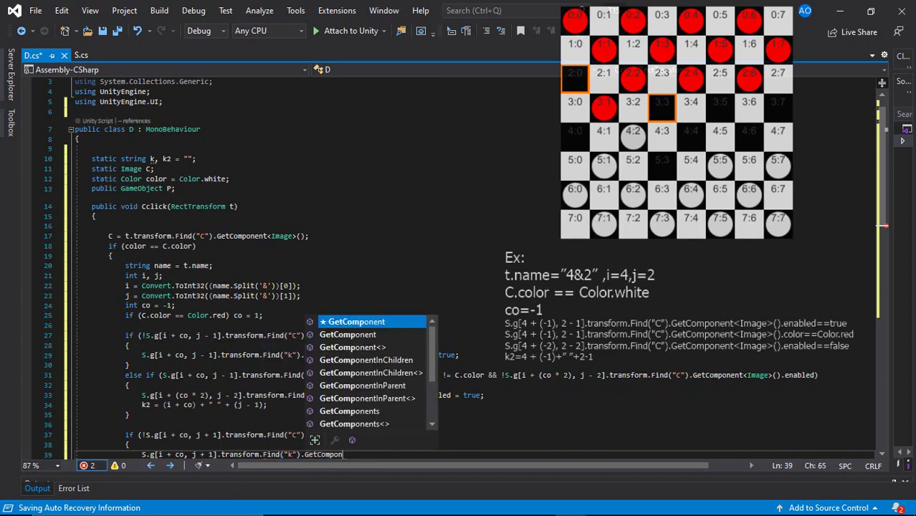
text(ent<Image>())
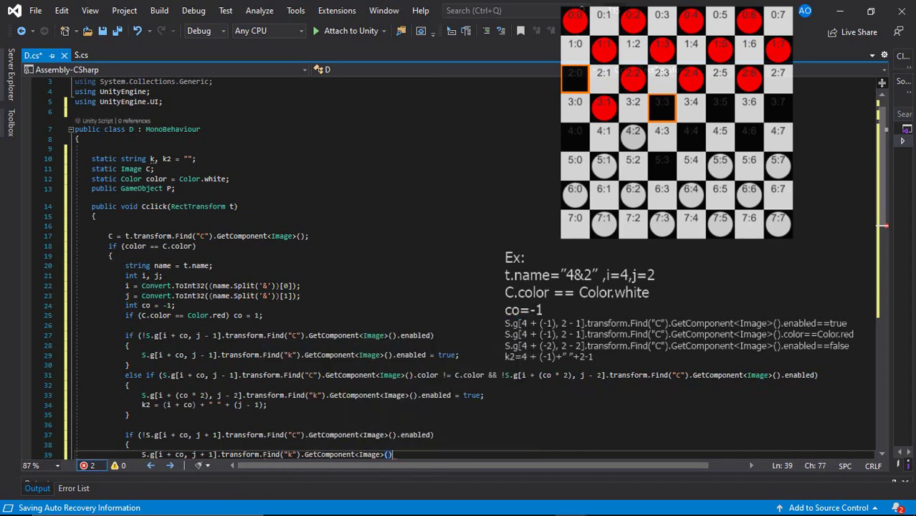
text(.enabled = t)
text(rue;)
key(Return)
text(})
key(Return)
text(else)
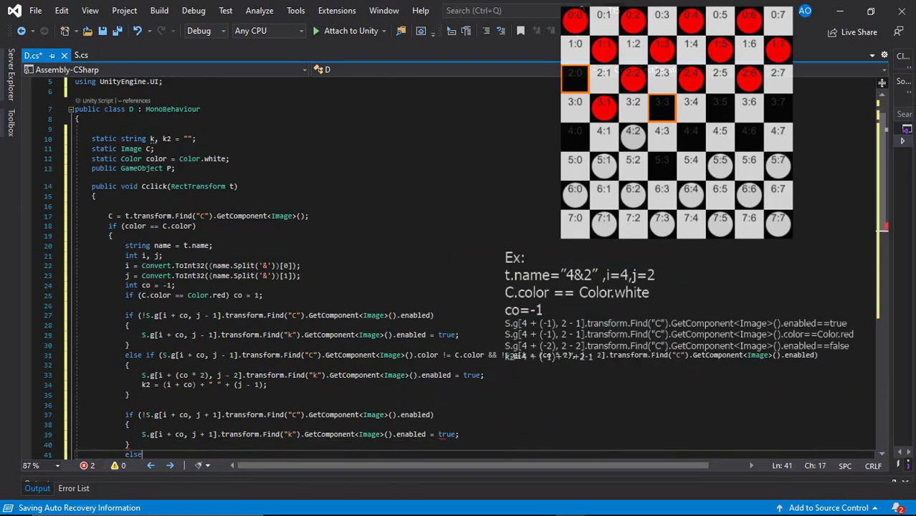
text( if (S.g[i + co)
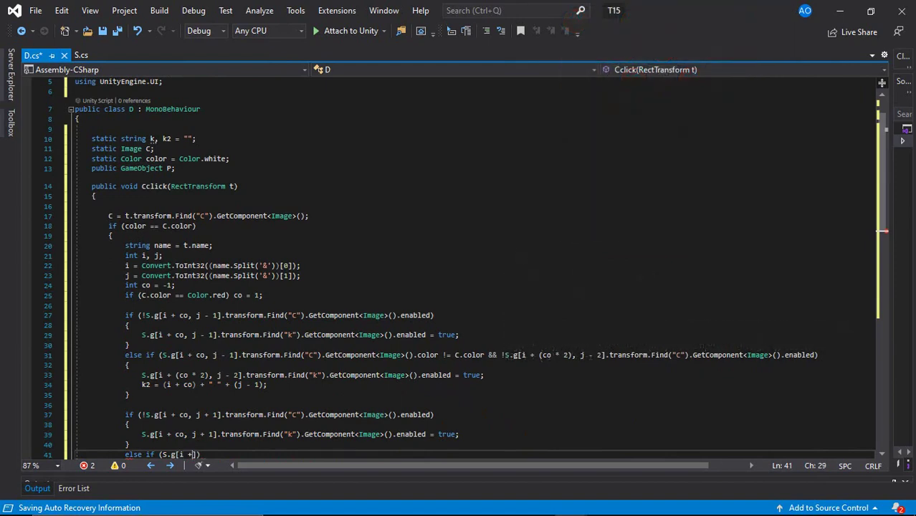
text(, j + 1].t)
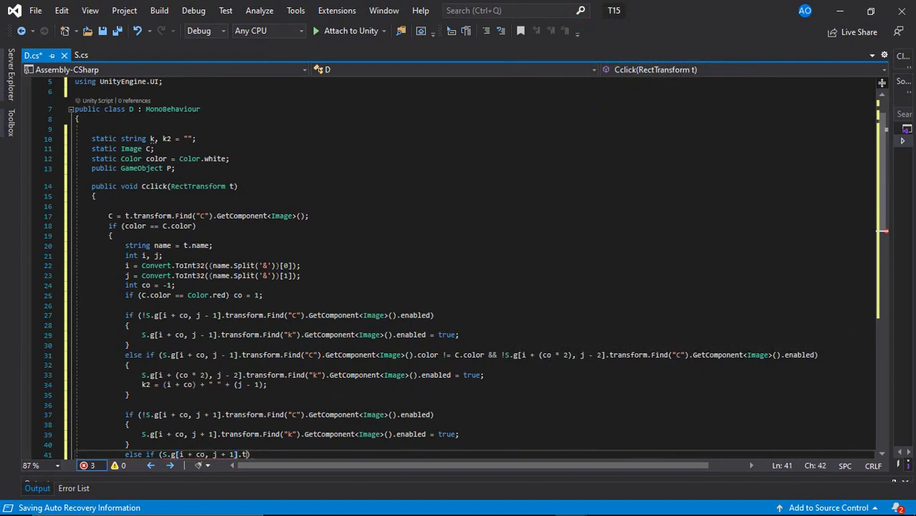
text(ransform.F)
text(ind("C").GetCo)
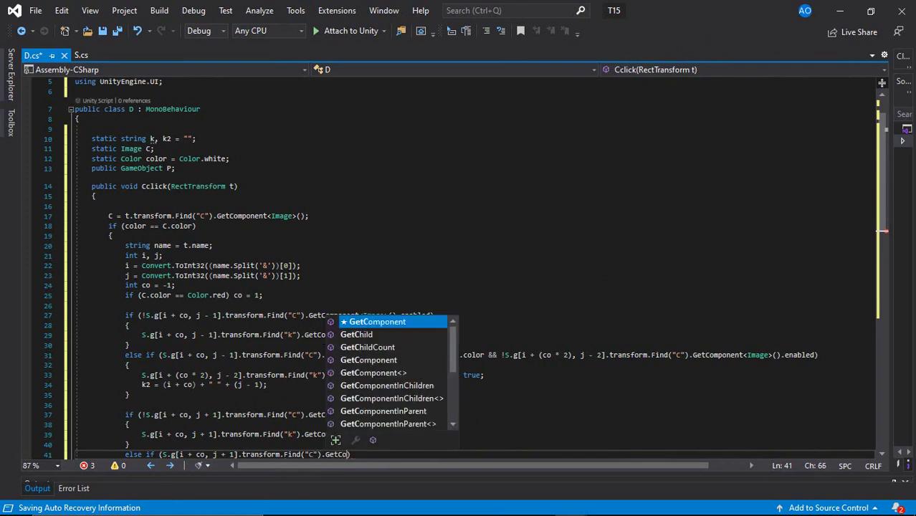
text(mponent<Ima)
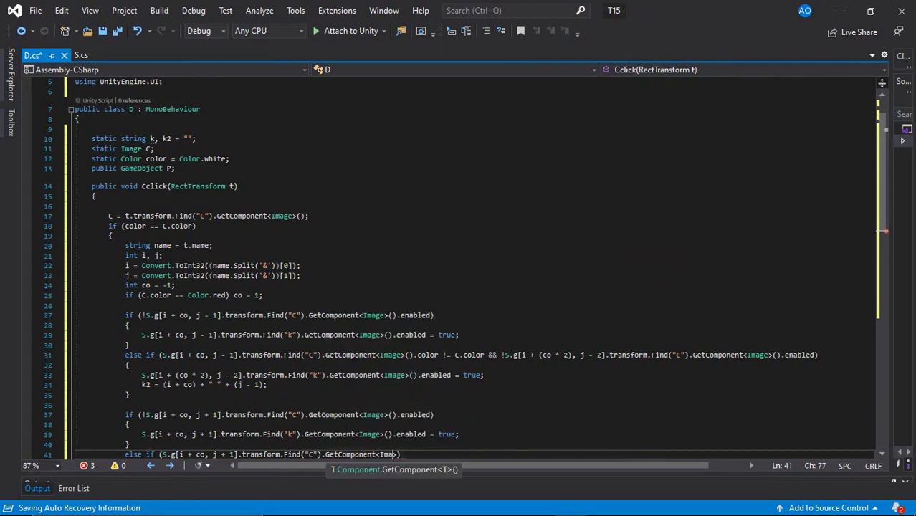
text(ge>().color != C)
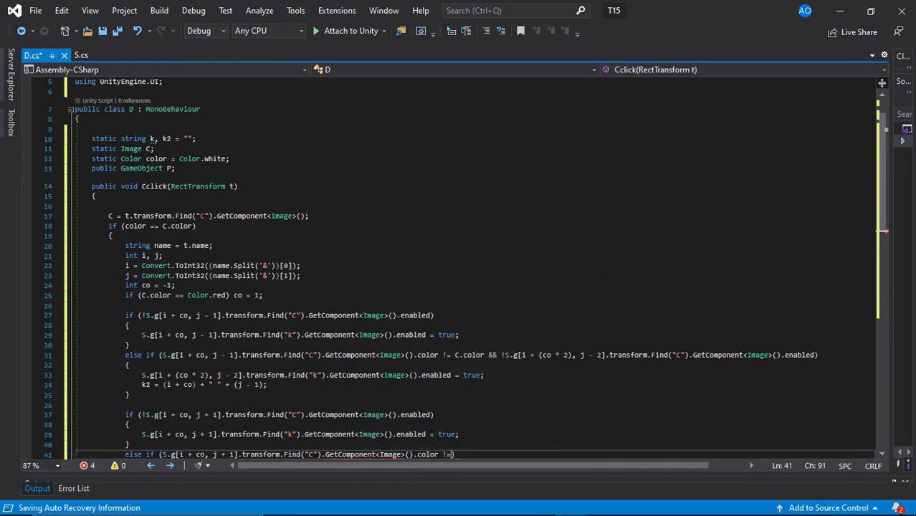
text(.color && !S.)
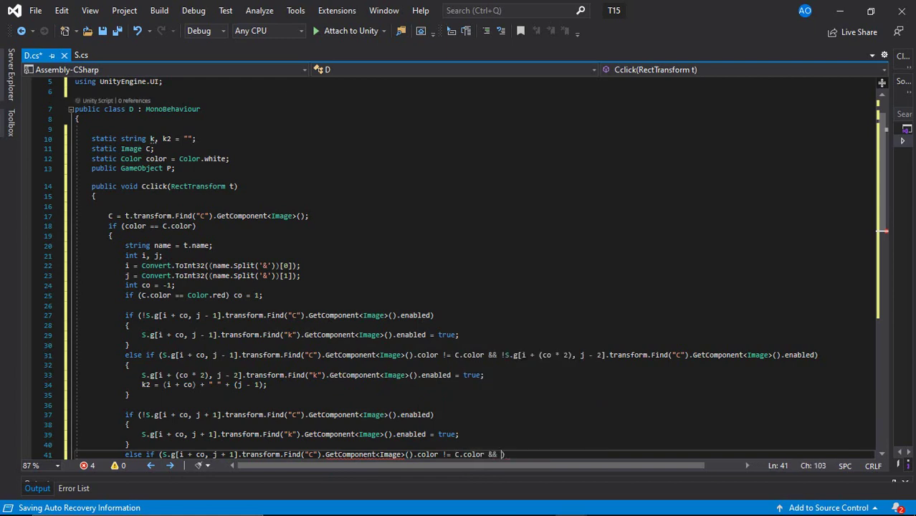
text(g[i + (co * 2)
text(), j + 2])
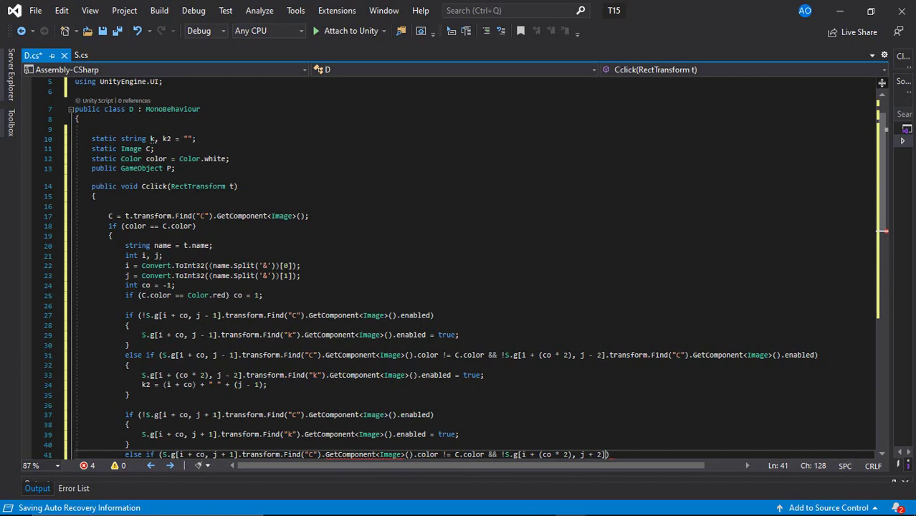
text(.transform.F)
text(ind("C").Get)
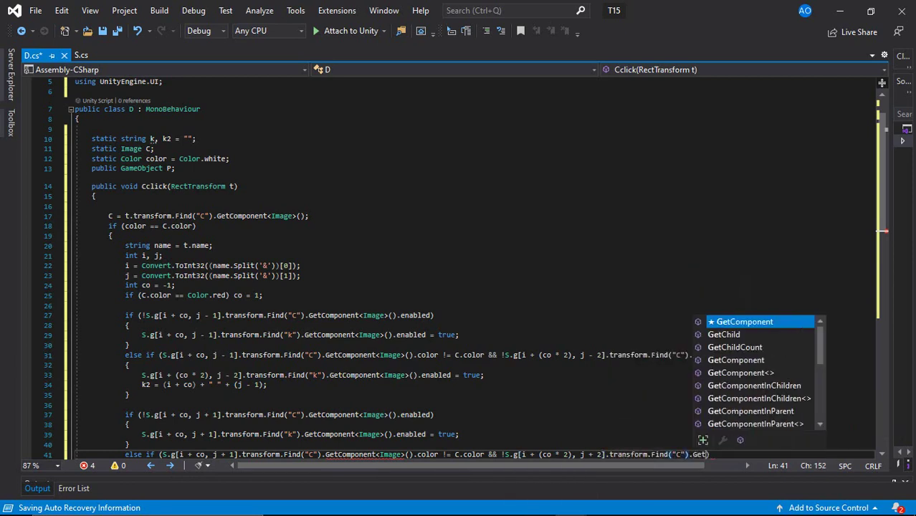
text(Component<Ima)
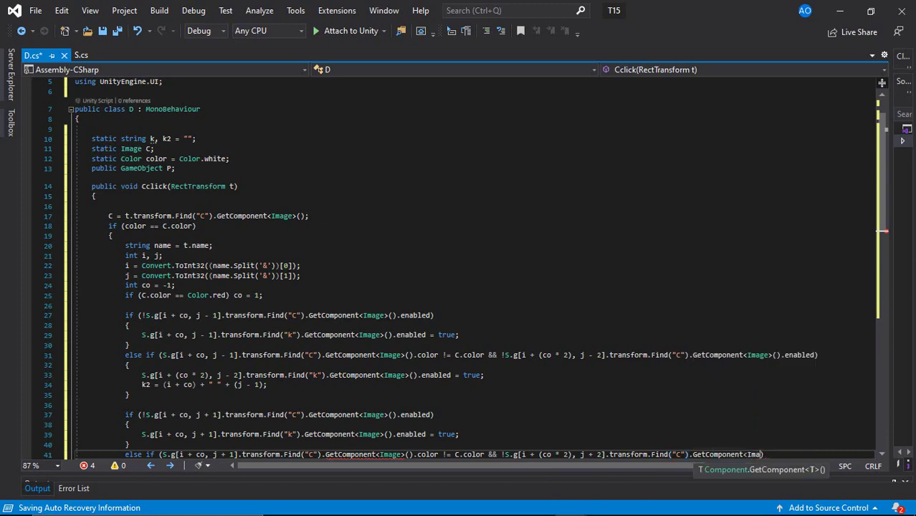
text(ge>().enable)
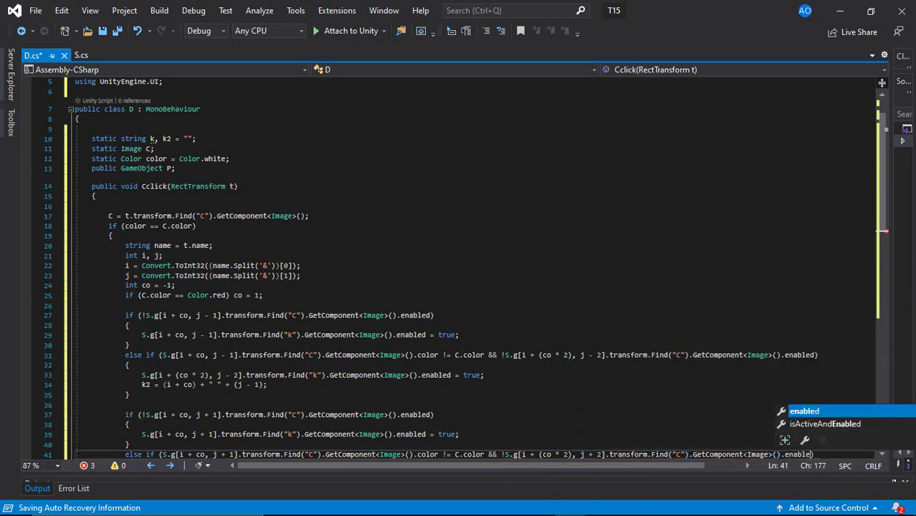
text(d))
Fill the j + 1 capture branch: highlight the j + 2 landing square and set k2 = (i + co) + " " + (j + 1)
key(Return)
text({)
key(Return)
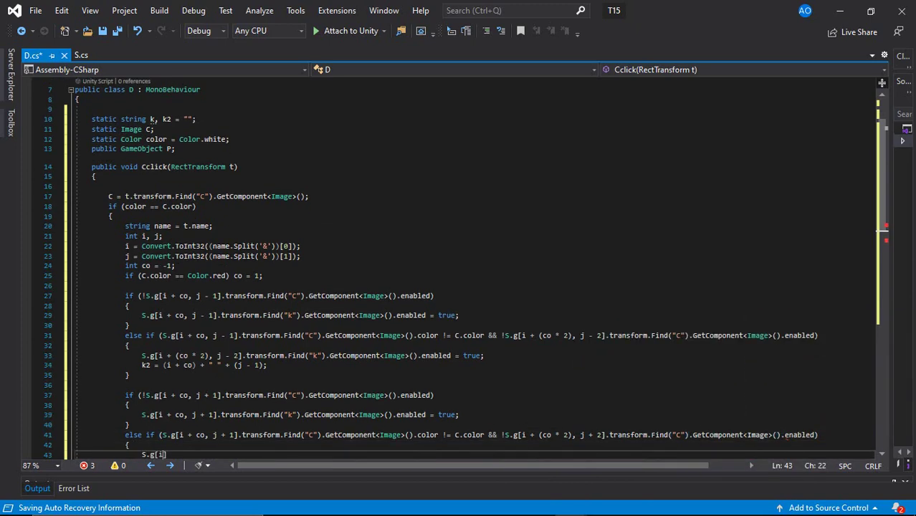
text(), j + 2].trans)
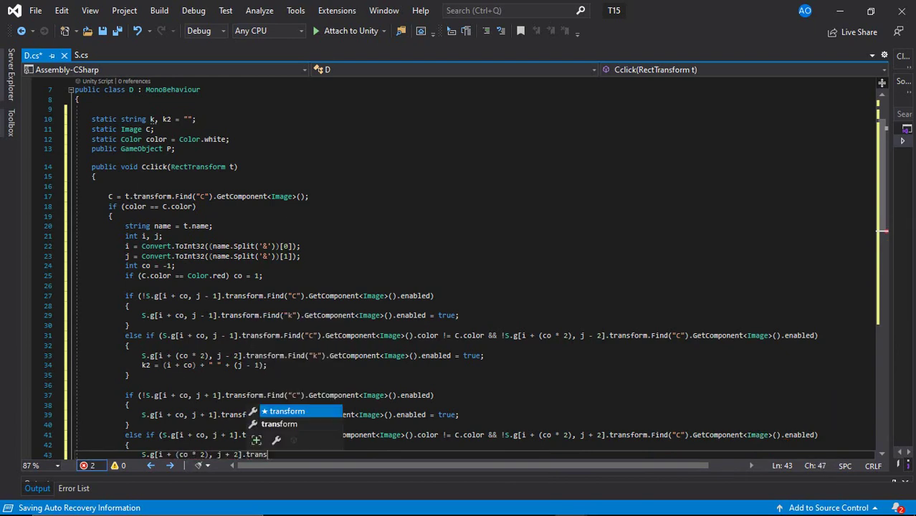
text(form.Find("k"))
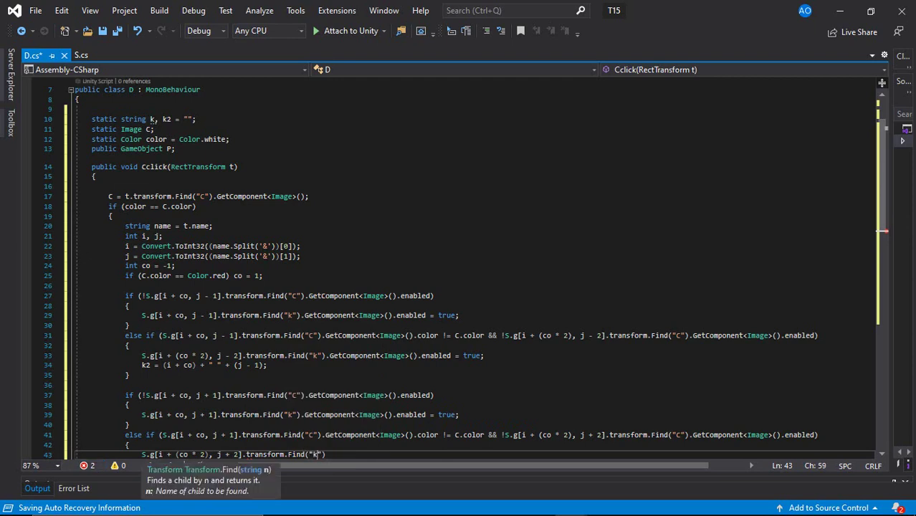
text(.GetCompon)
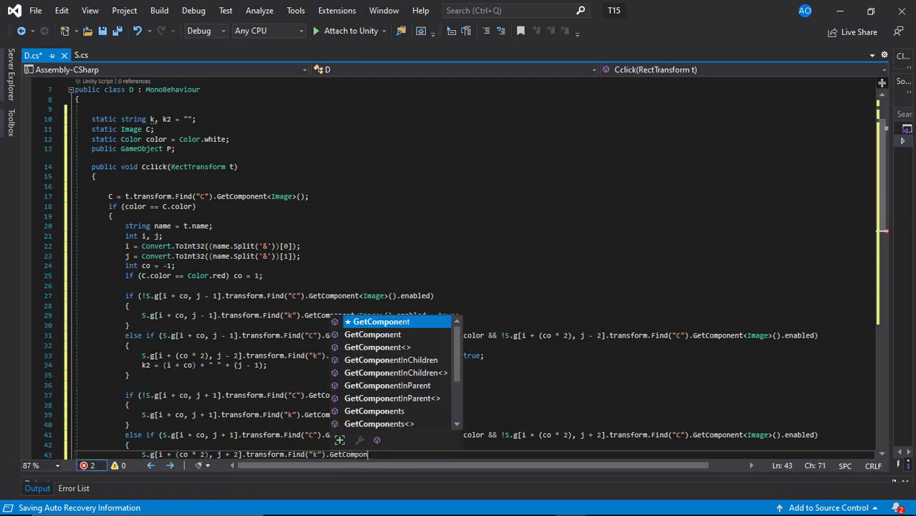
text(ent<Image>())
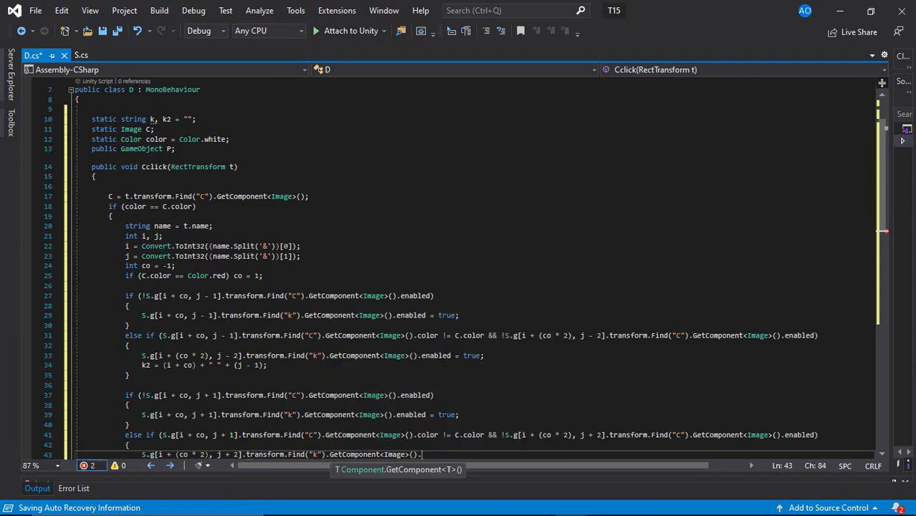
text(.enabled = tr)
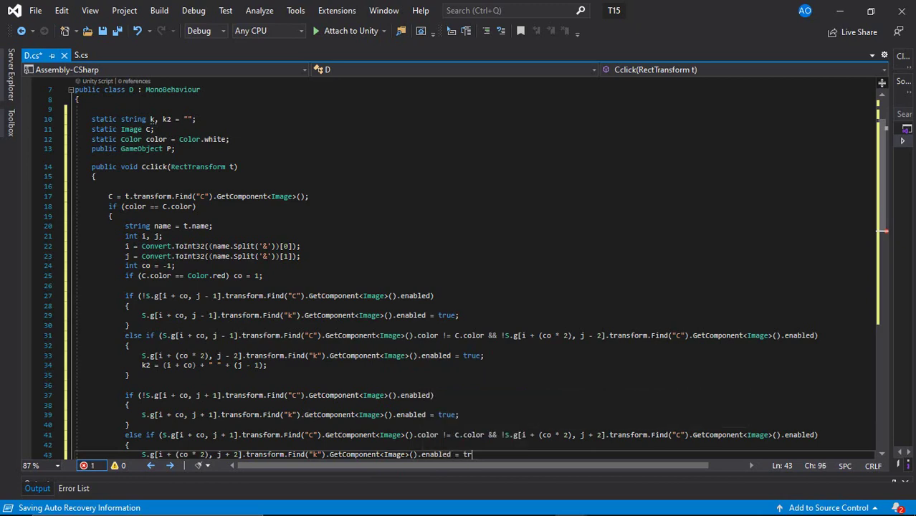
text(ue;)
key(Return)
text(k2 = (i)
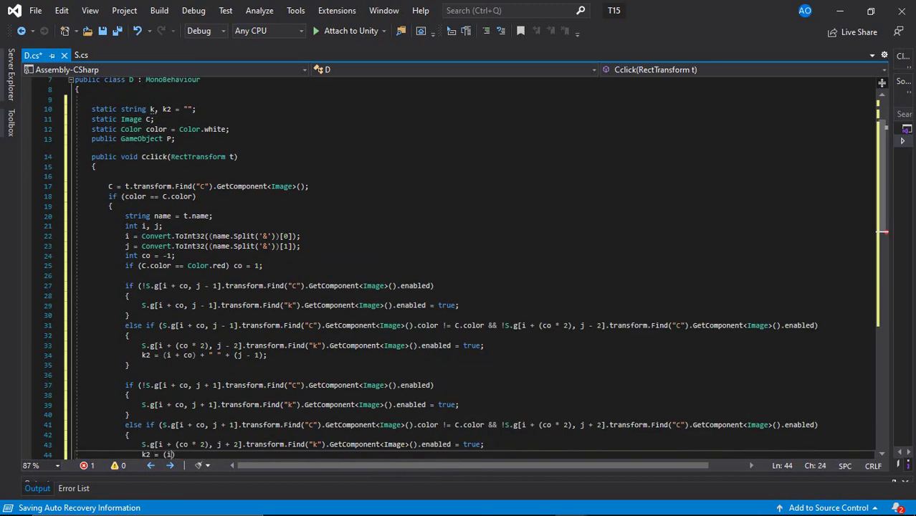
text(+ " " )
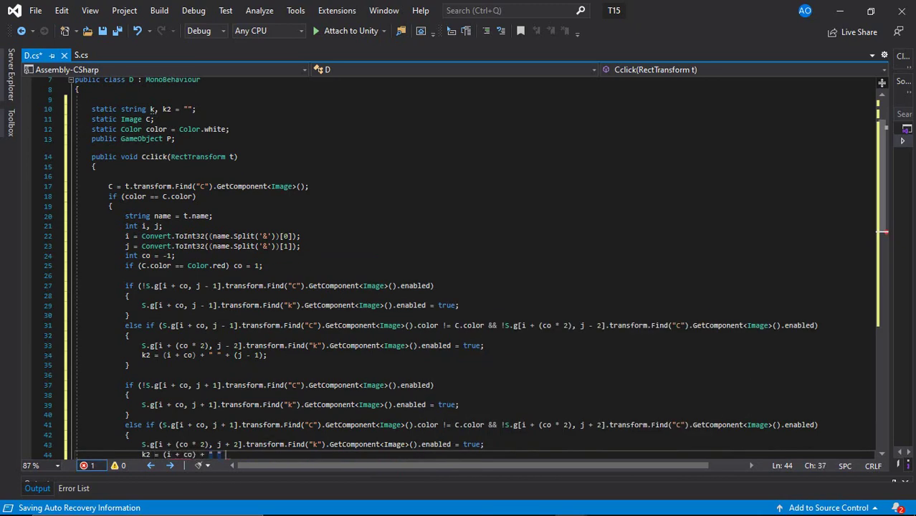
text(+ 1);)
key(Return)
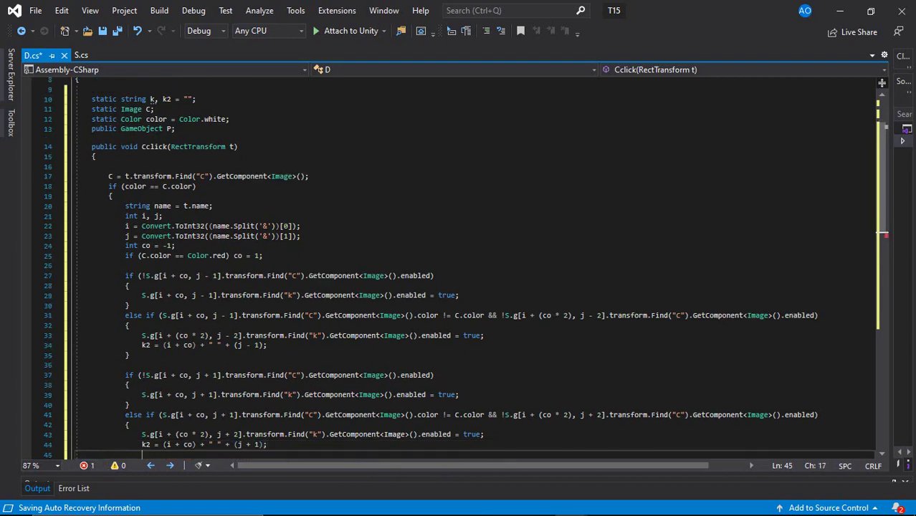
text(})
key(Return)
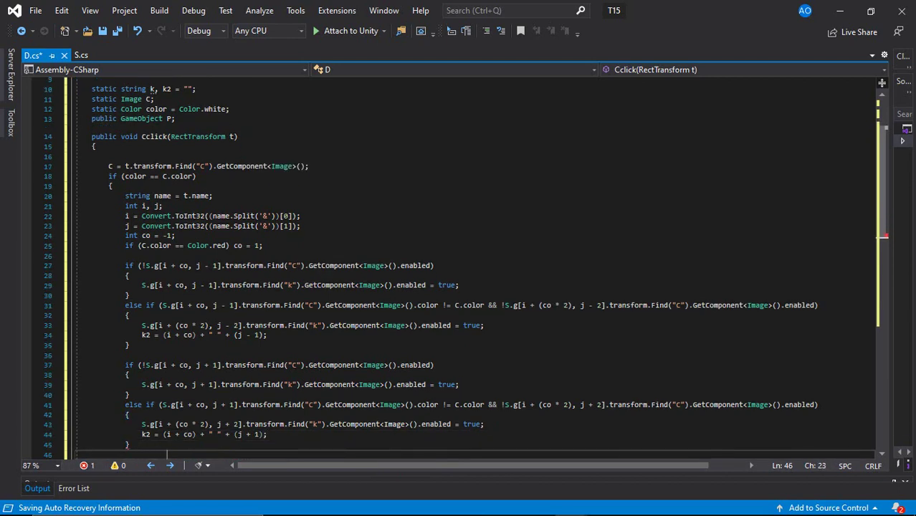
Store the clicked square as k = i + " " + j and close Cclick's remaining braces
key(Return)
text(k = i + " " + j)
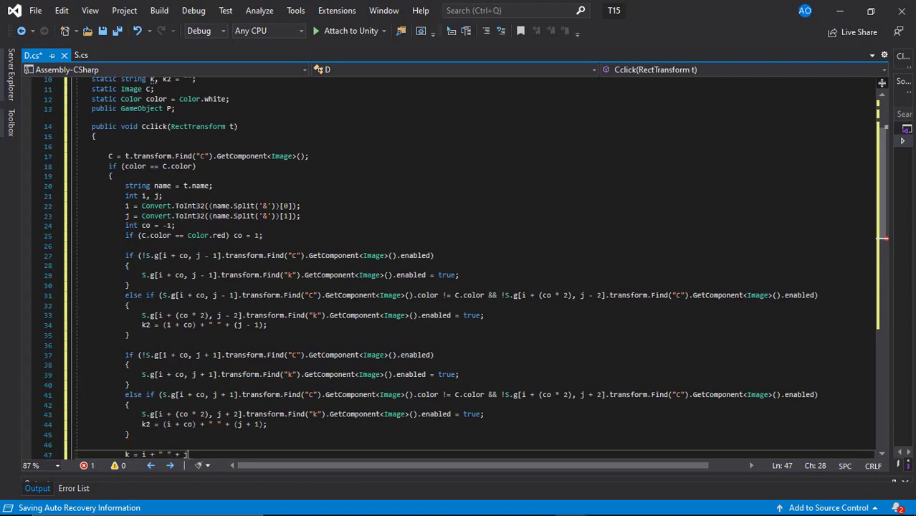
text(;)
key(Return)
text(})
key(Return)
text(})
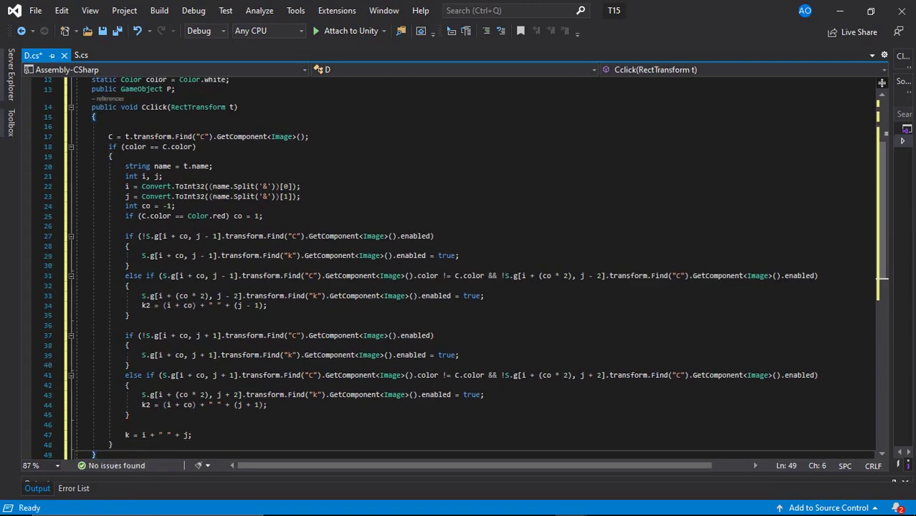
Wrap the left-diagonal move and capture checks in an empty try/catch block
scroll(461, 215, down, 4)
scroll(407, 354, up, 4)
click(236, 225)
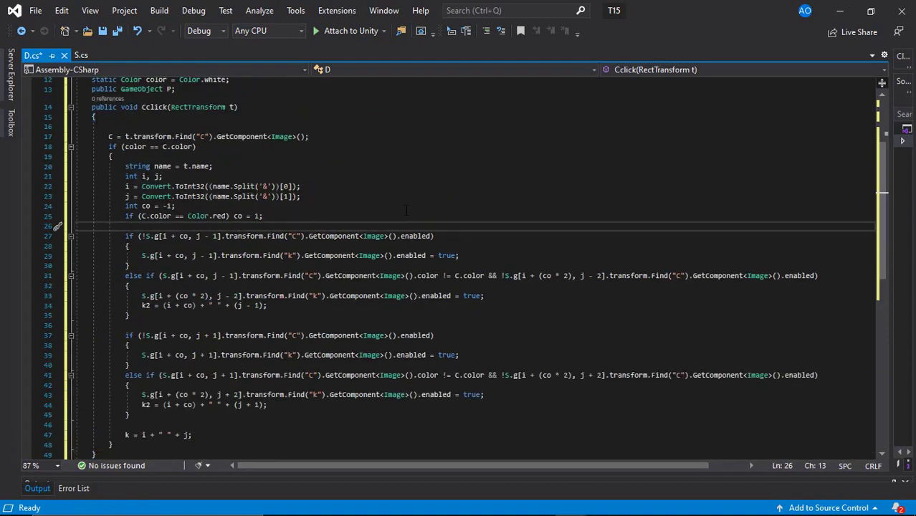
text(try {)
key(Down)
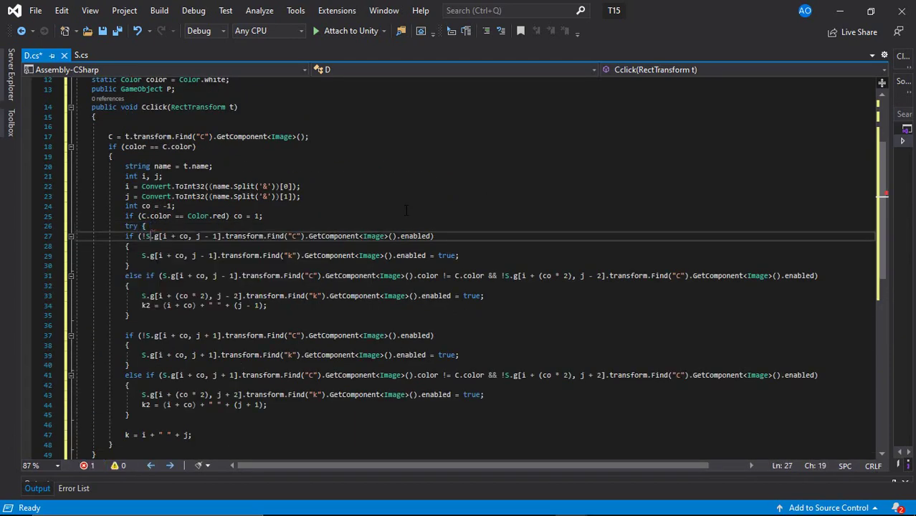
key(Down)
key(Down)
key(Down)
key(Down)
key(Down)
key(Down)
key(Down)
text(})
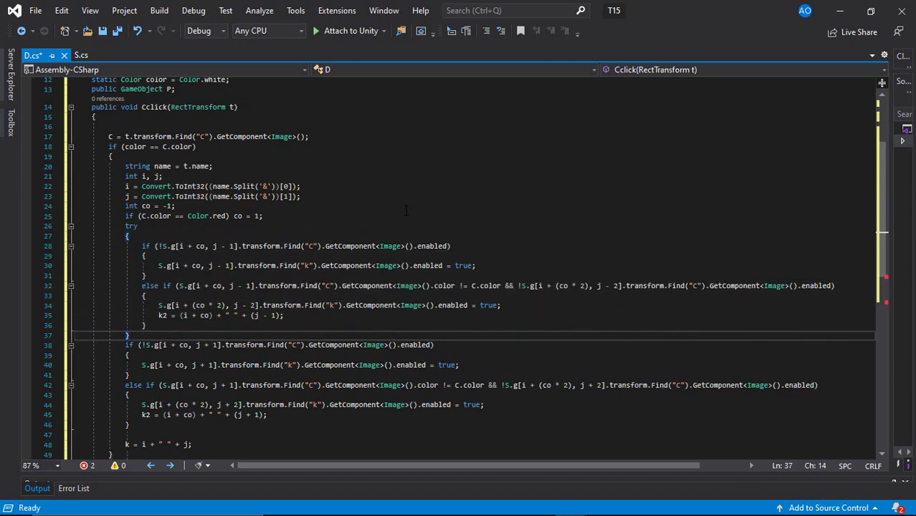
text(ca {})
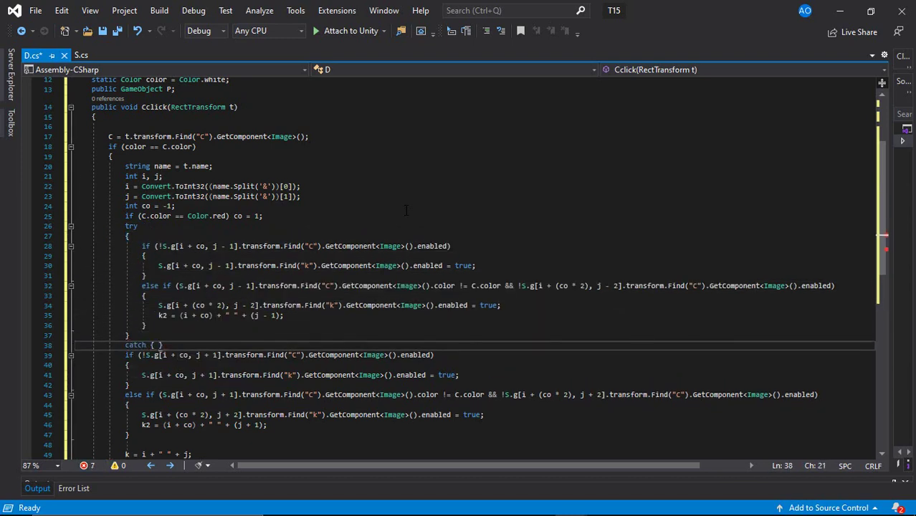
key(Down)
key(Down)
key(Down)
key(Down)
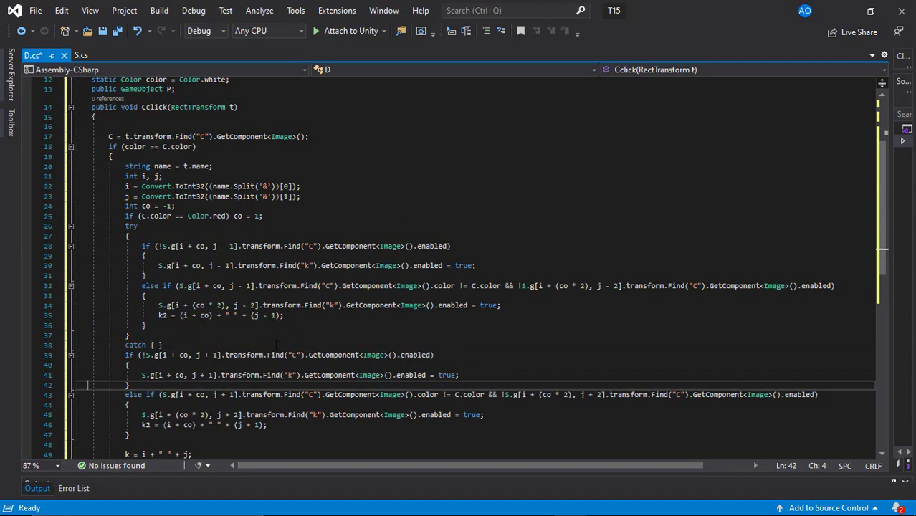
Wrap the right-diagonal checks in a try/catch block too, and save D.cs
click(276, 345)
key(Return)
text(ry)
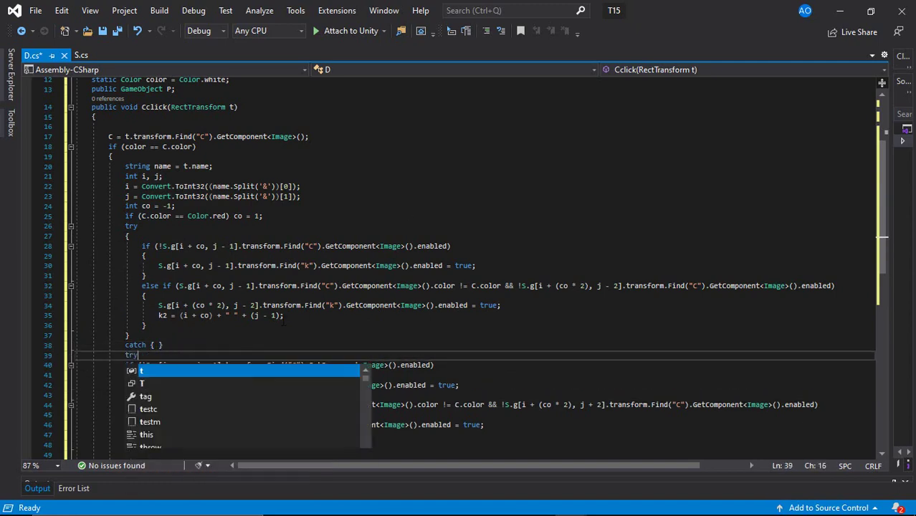
text( { })
scroll(284, 322, down, 3)
click(284, 359)
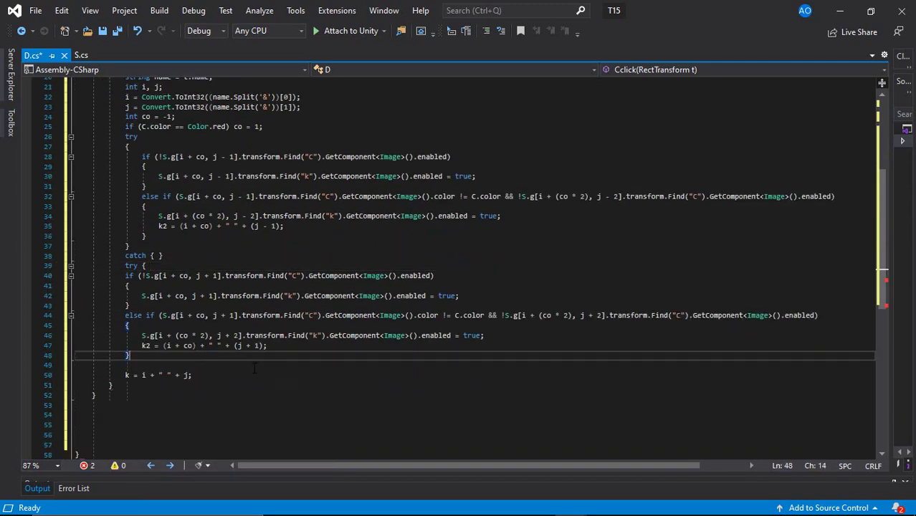
key(Down)
text(})
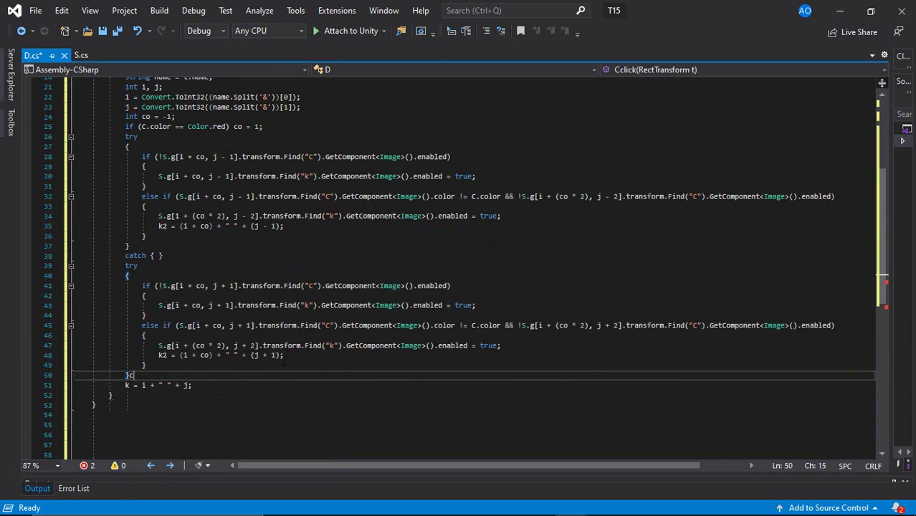
text(atch {)
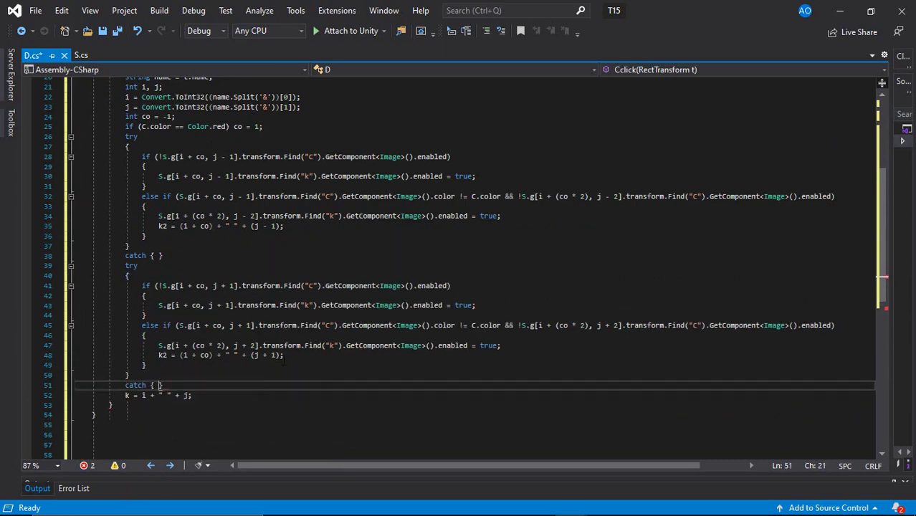
key(ctrl+s)
Give C's Button an On Click entry calling D.Cclick on S, passing the D square's RectTransform
click(840, 11)
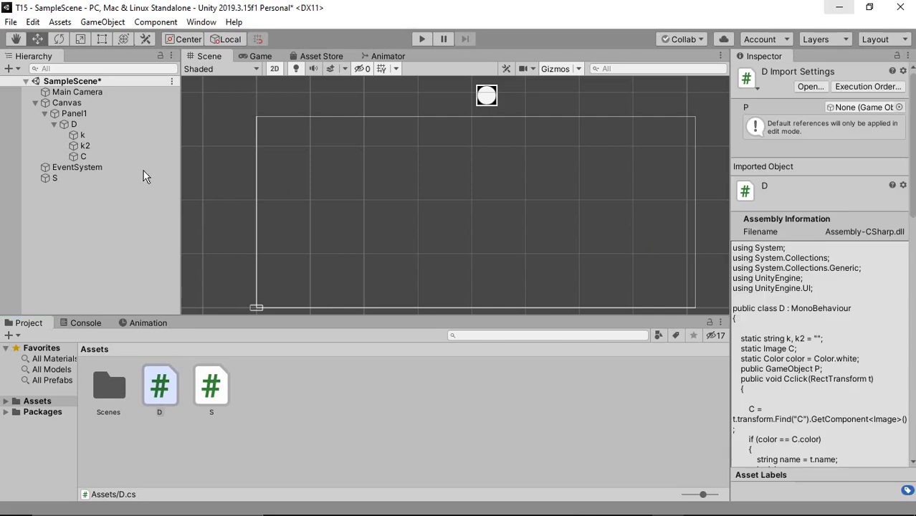
click(101, 155)
scroll(824, 258, down, 5)
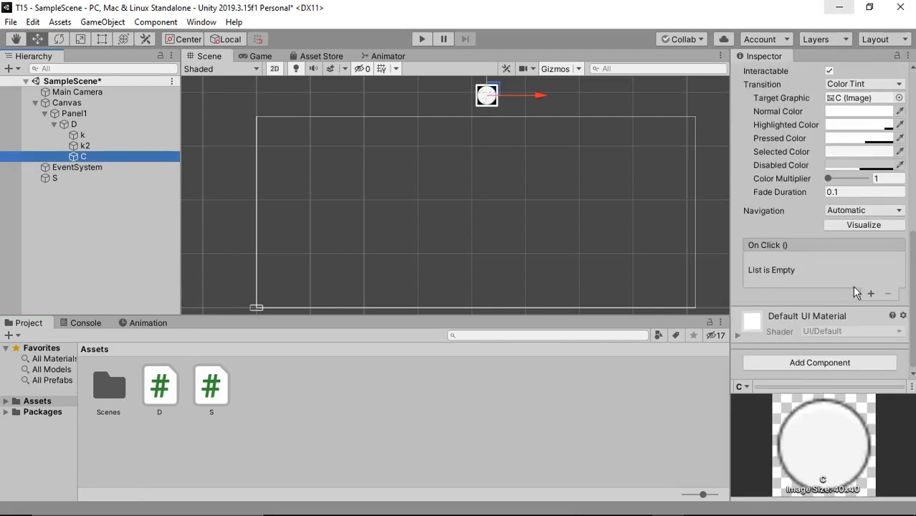
click(870, 293)
drag(63, 179, 766, 276)
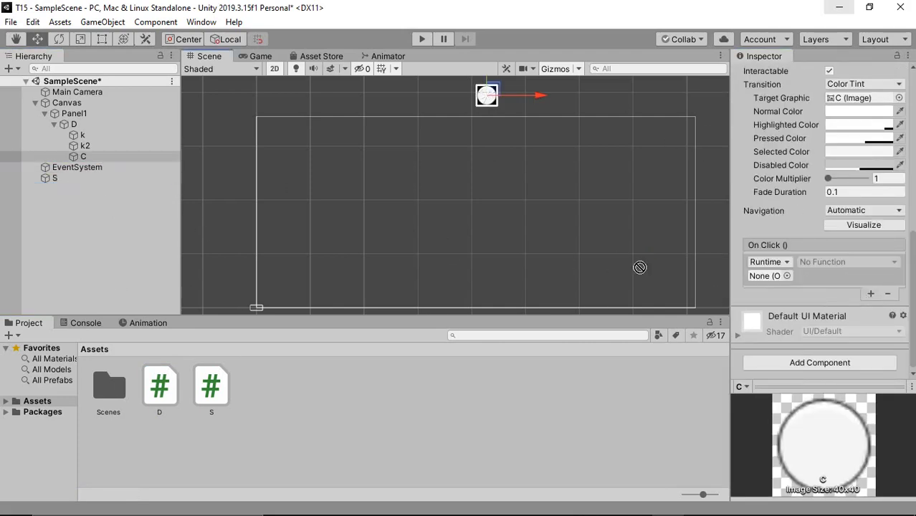
click(855, 262)
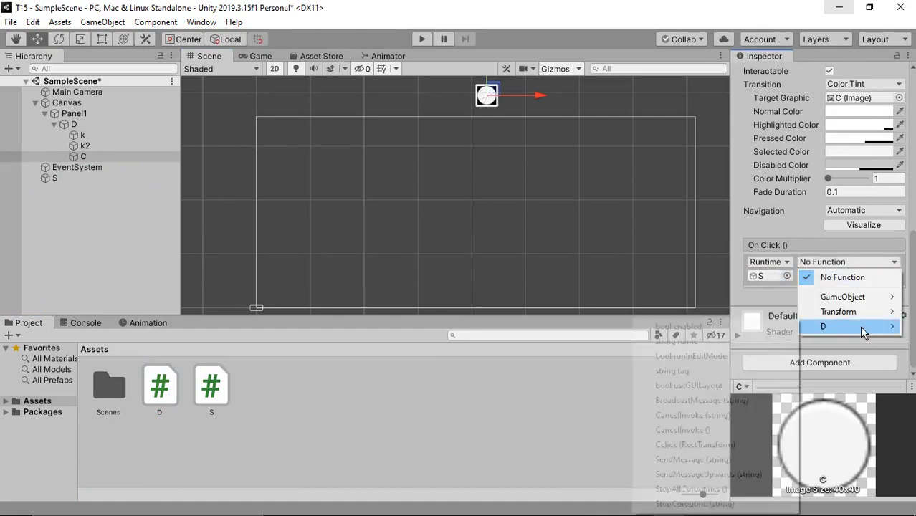
mouse_move(861, 326)
click(695, 442)
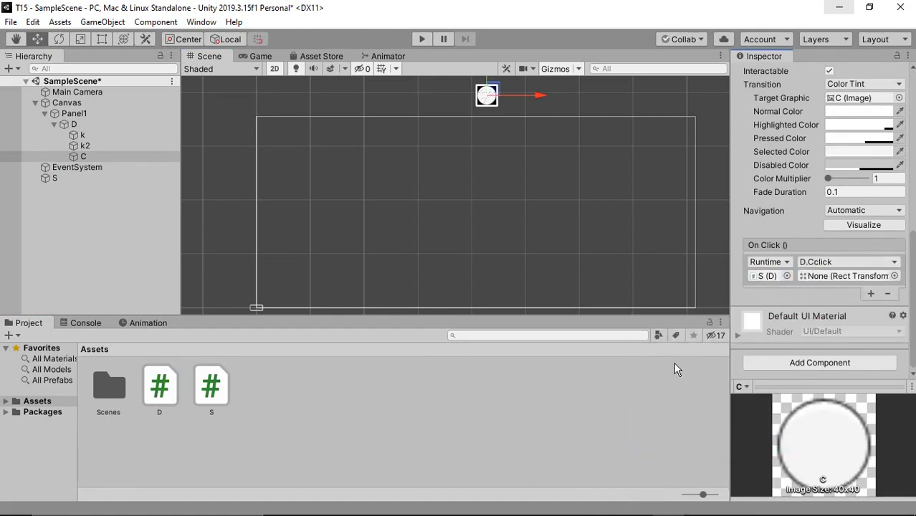
drag(73, 124, 846, 276)
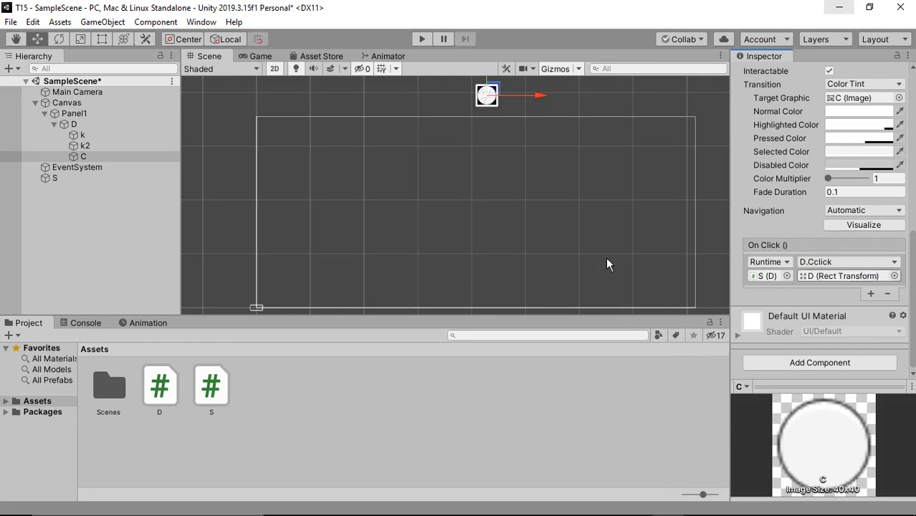
Run the game, click a white piece to test its moves, and stop playback
click(424, 40)
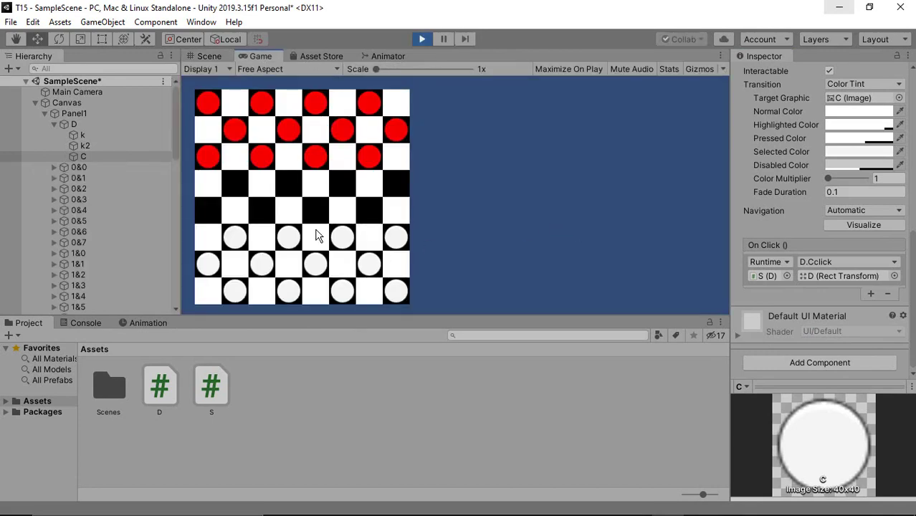
click(342, 242)
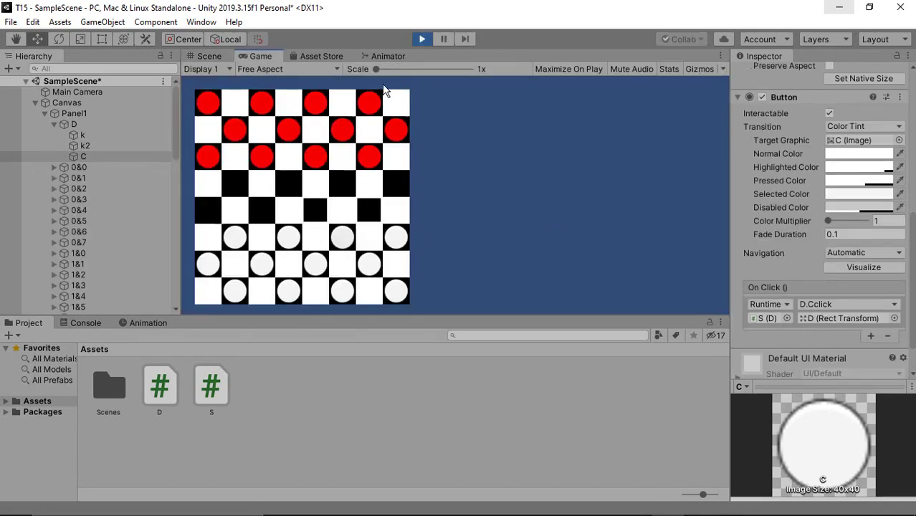
click(423, 39)
Set the k marker's Image colour to fully saturated orange FF7800
click(118, 136)
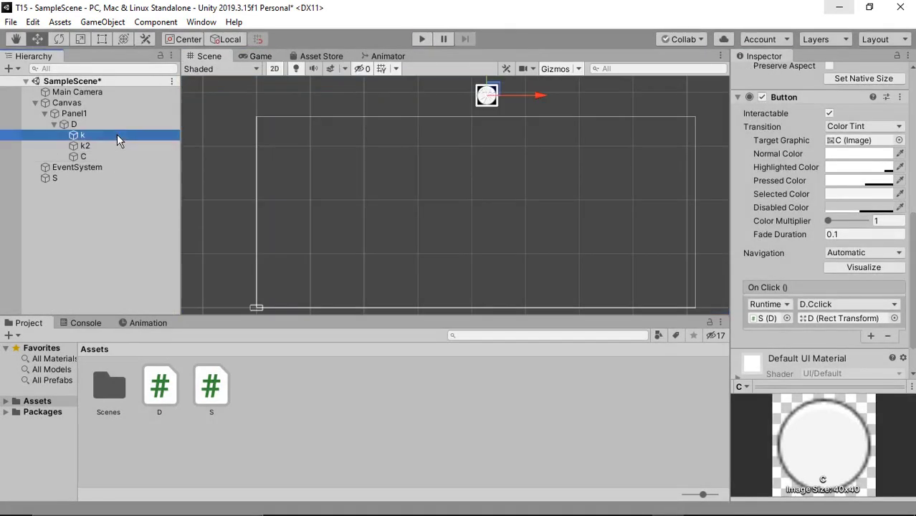
click(854, 298)
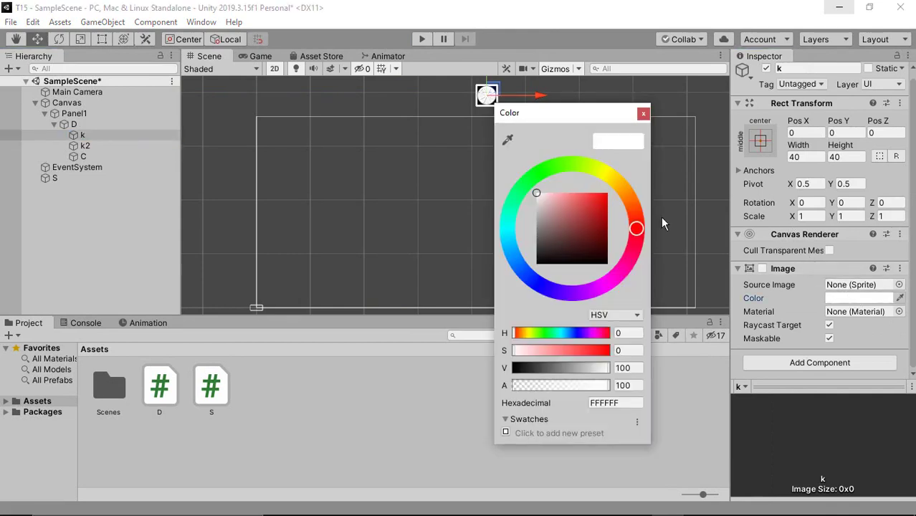
mouse_move(637, 226)
mouse_down()
mouse_move(621, 200)
mouse_move(671, 205)
mouse_up()
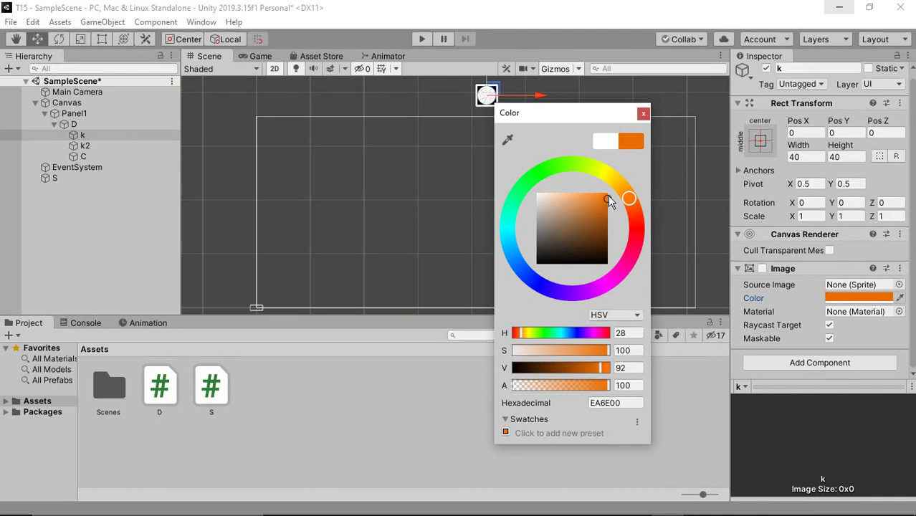
drag(606, 199, 647, 183)
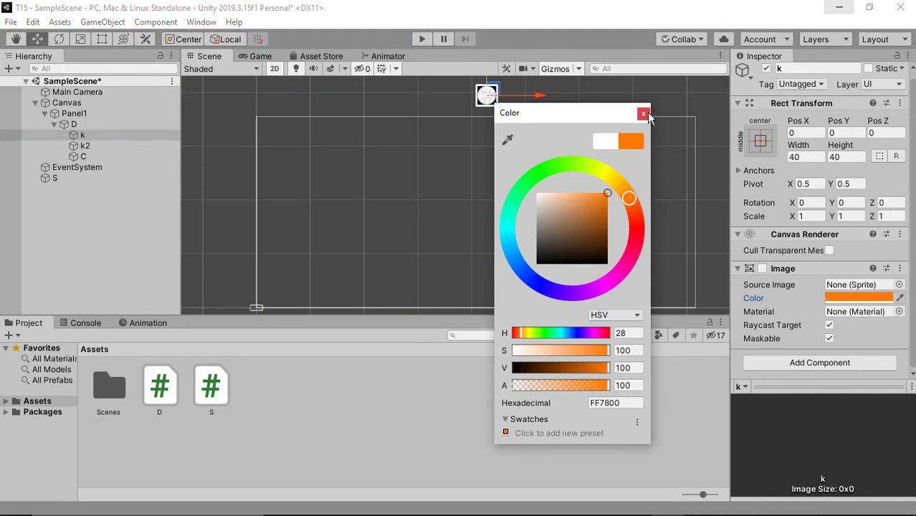
click(643, 113)
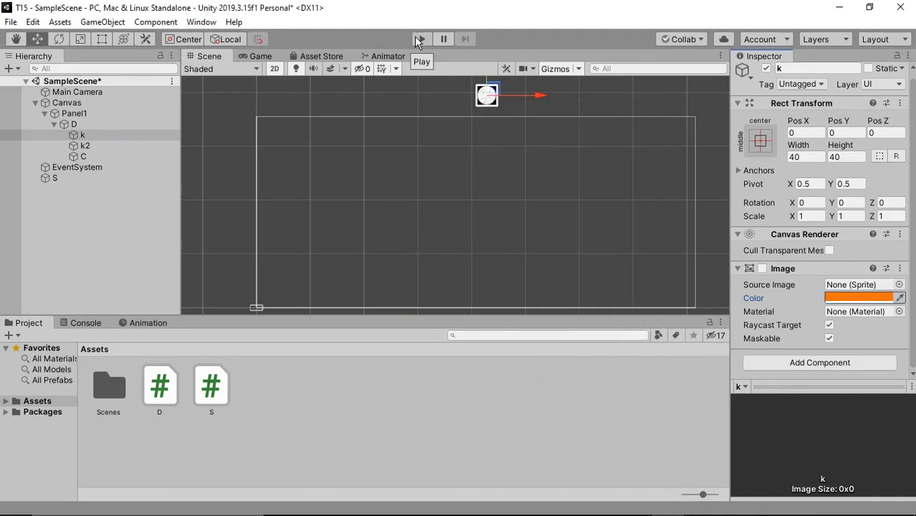
Play the game and click three white pieces to check the orange move highlights
click(418, 40)
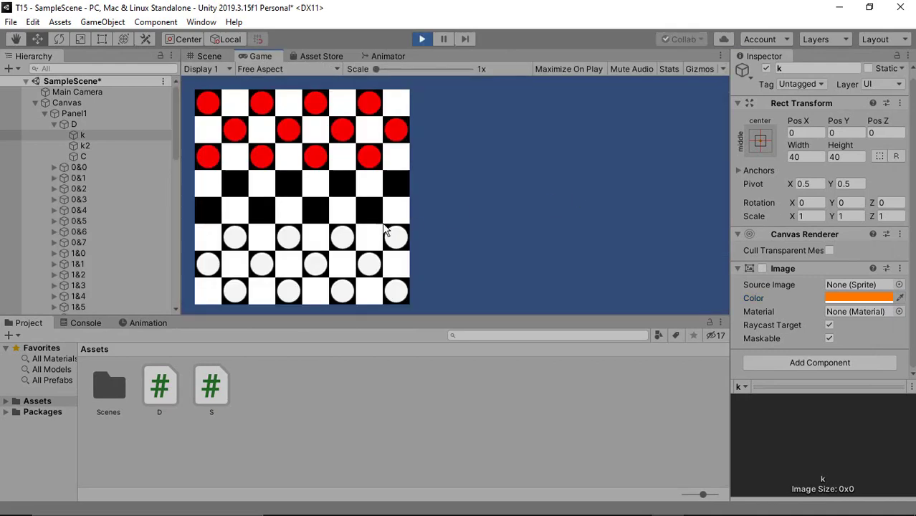
click(343, 240)
click(237, 239)
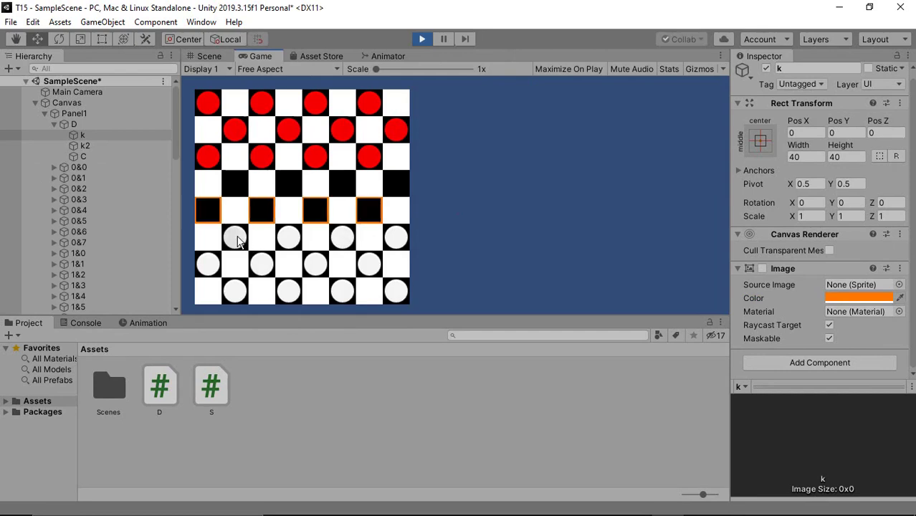
click(367, 161)
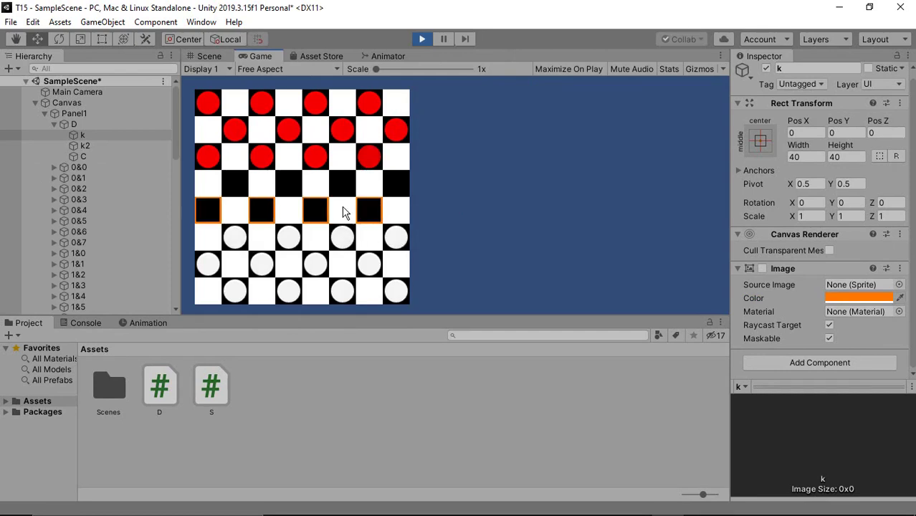
In S.cs, declare a new public static void F method below the Start method
click(419, 41)
key(alt+Tab)
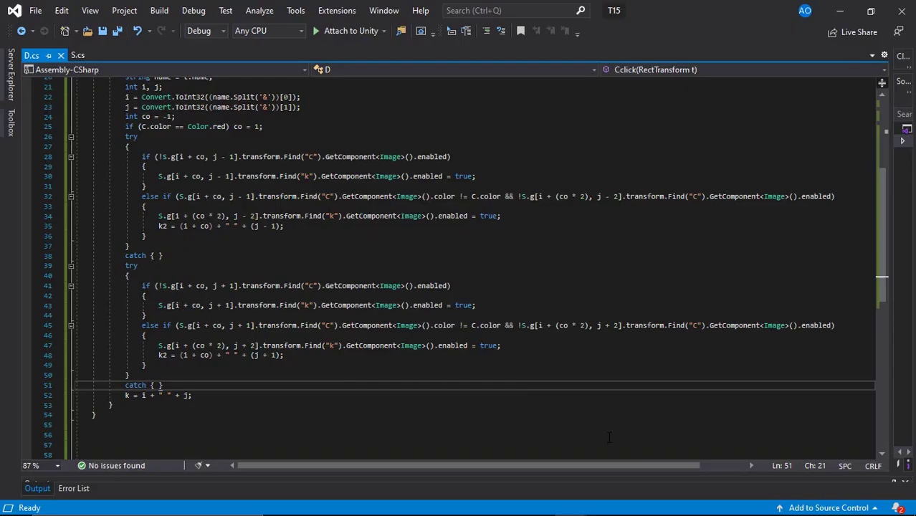
click(78, 55)
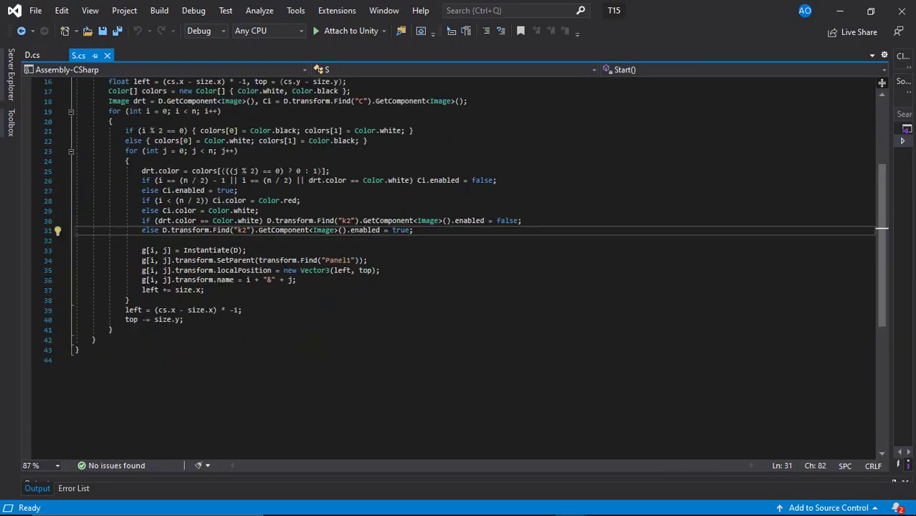
click(151, 344)
scroll(333, 310, down, 3)
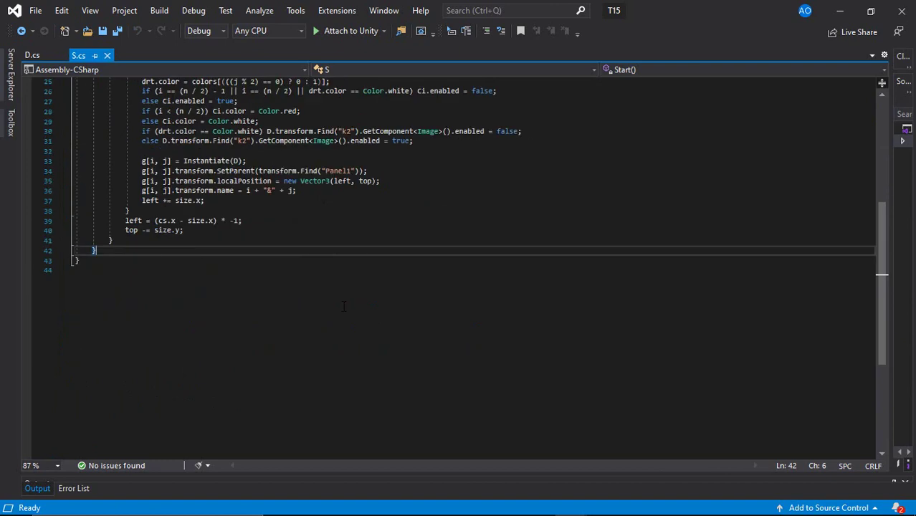
key(Return)
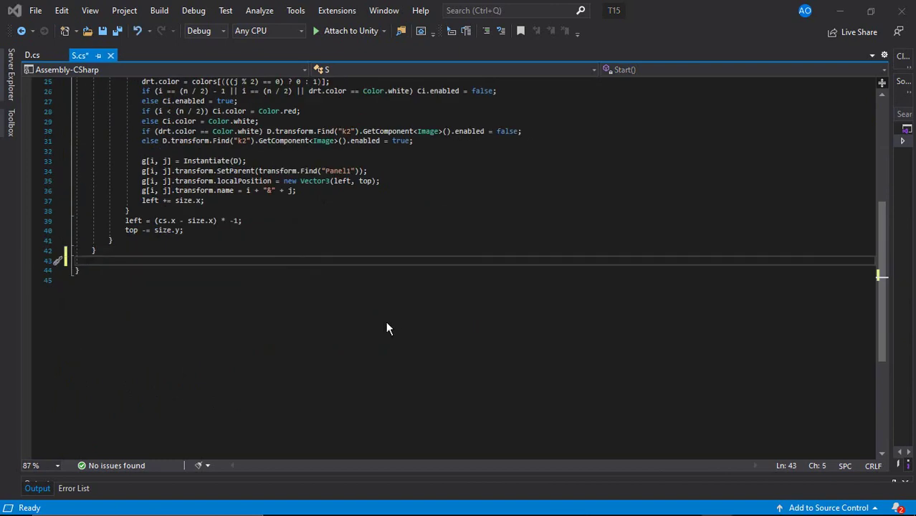
key(Down)
key(Up)
text(public)
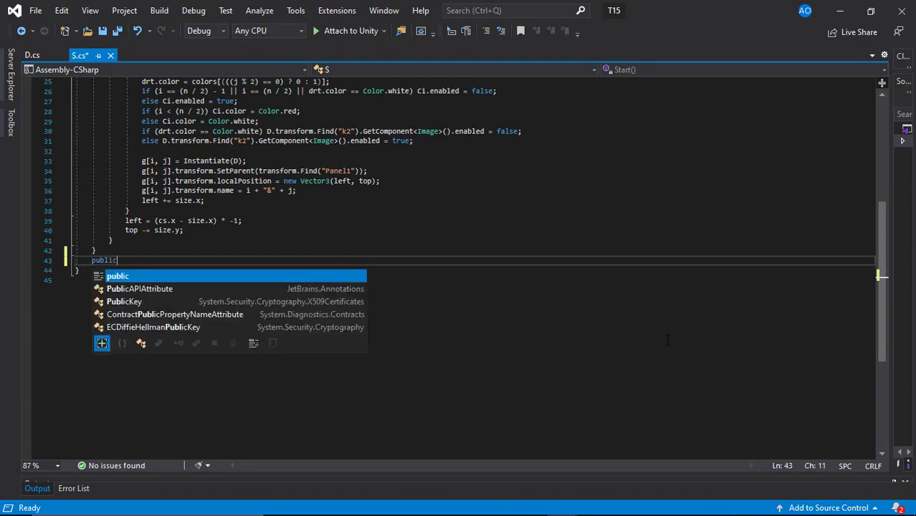
text( static void F()
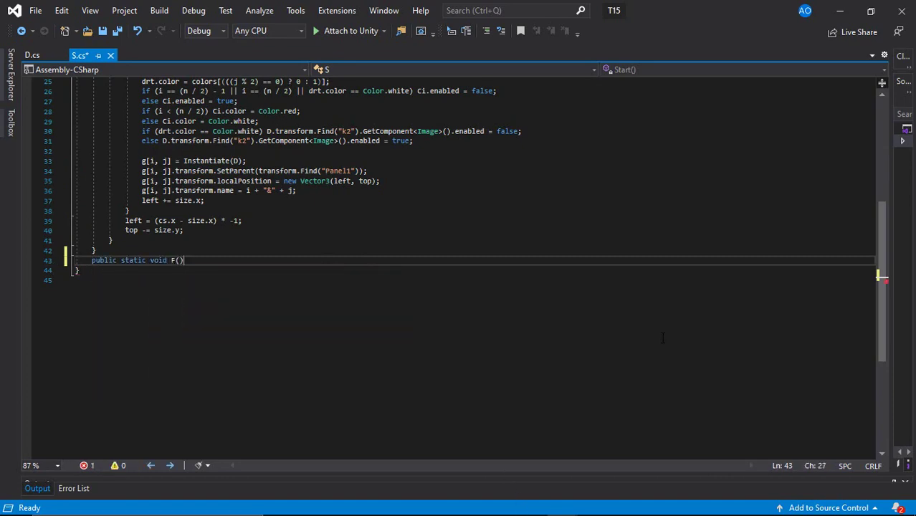
key(Return)
text({)
key(Return)
Fill F with 8×8 loops disabling every square's k Image, then save S.cs
text(for)
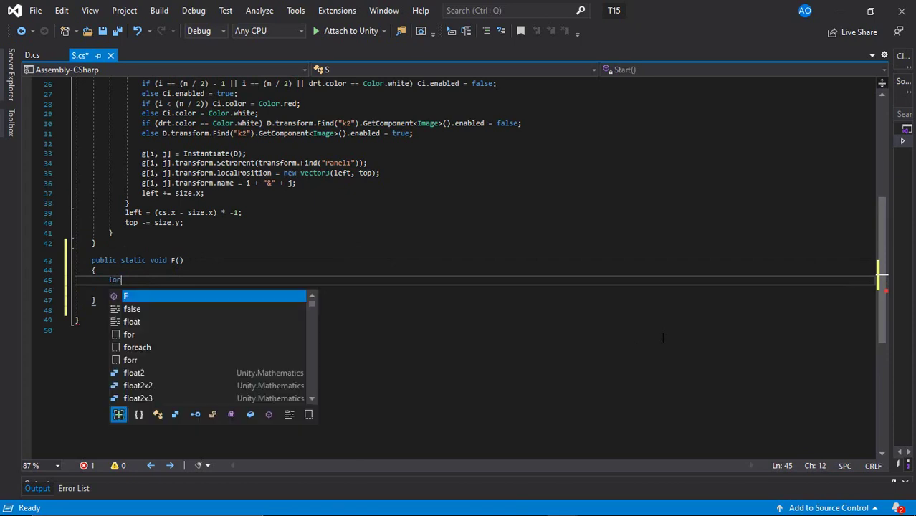
text( (int i = 0; i < 8; i++)
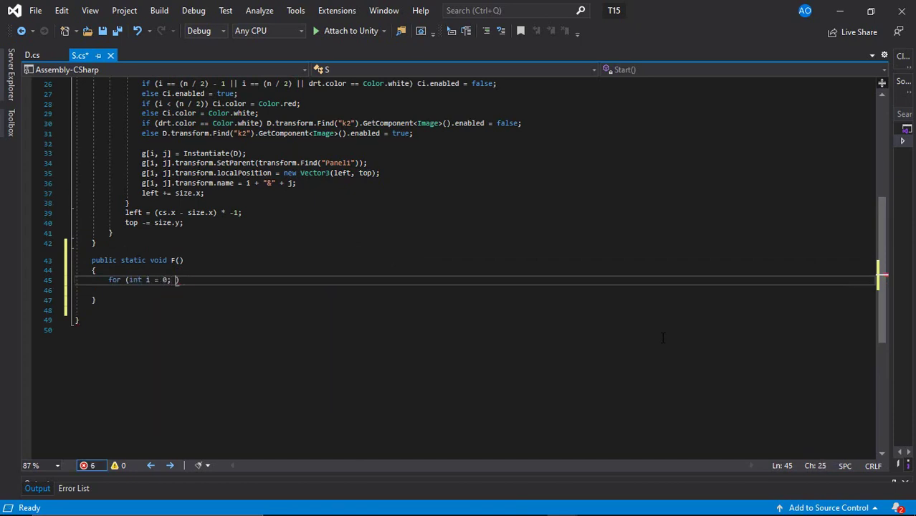
text())
key(Return)
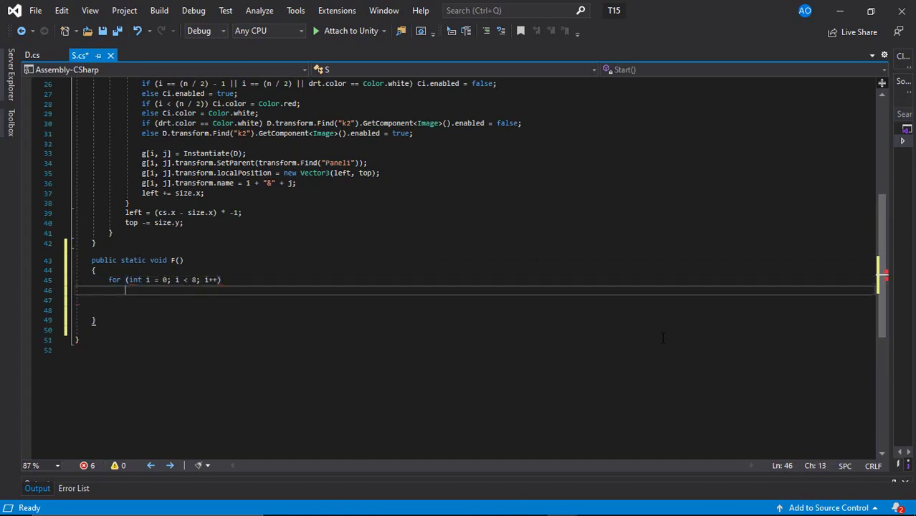
text(for (int j =)
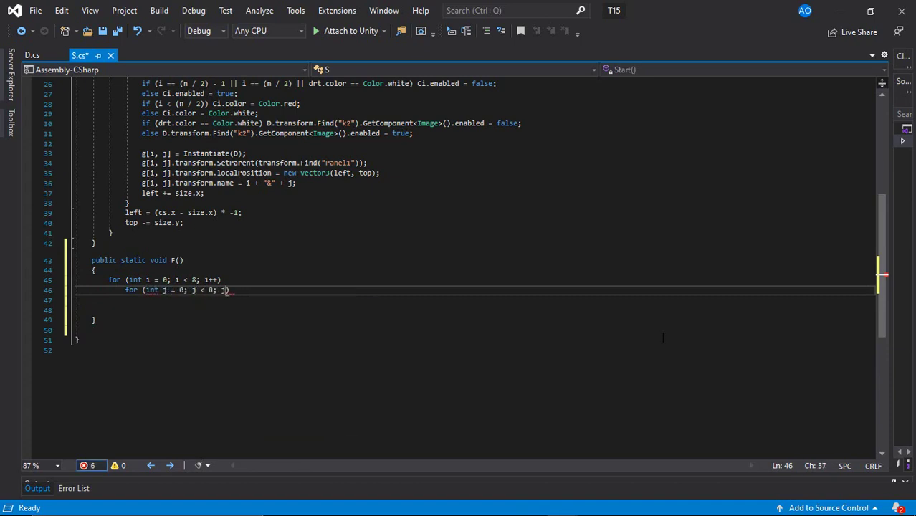
text( 0; j < 8; j++) g[i, j].)
text(transform.Fin)
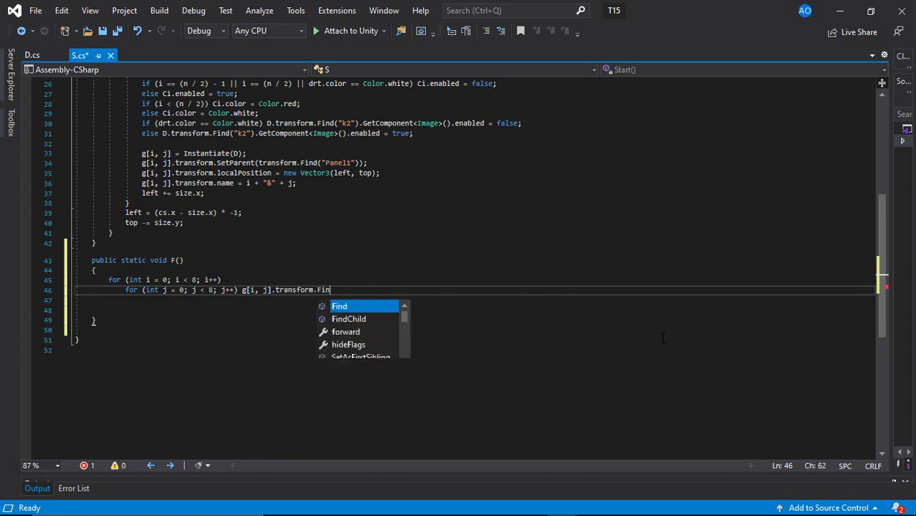
text(d("k").gameO)
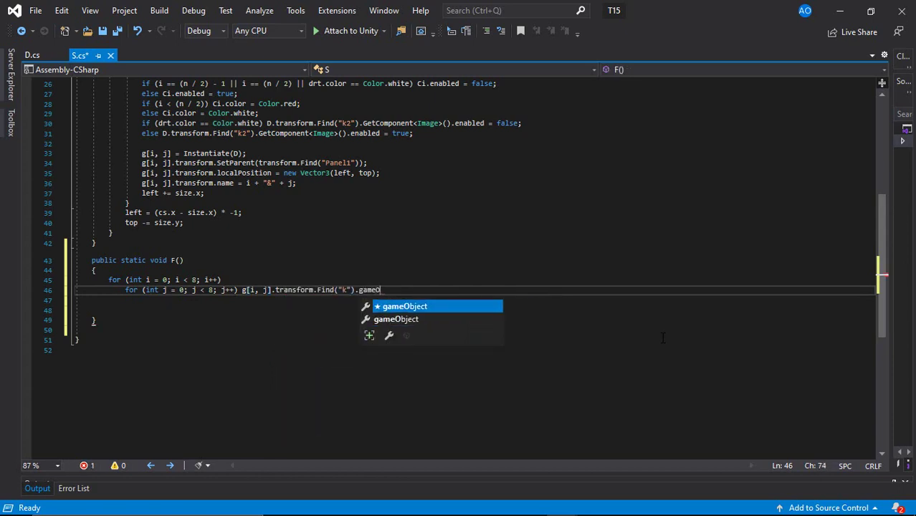
text(bject.GetCom)
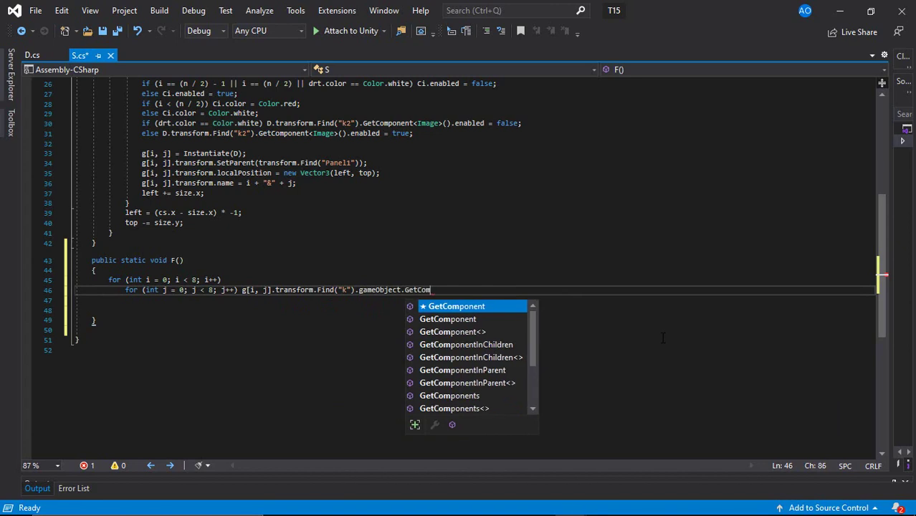
text(ponent<Image)
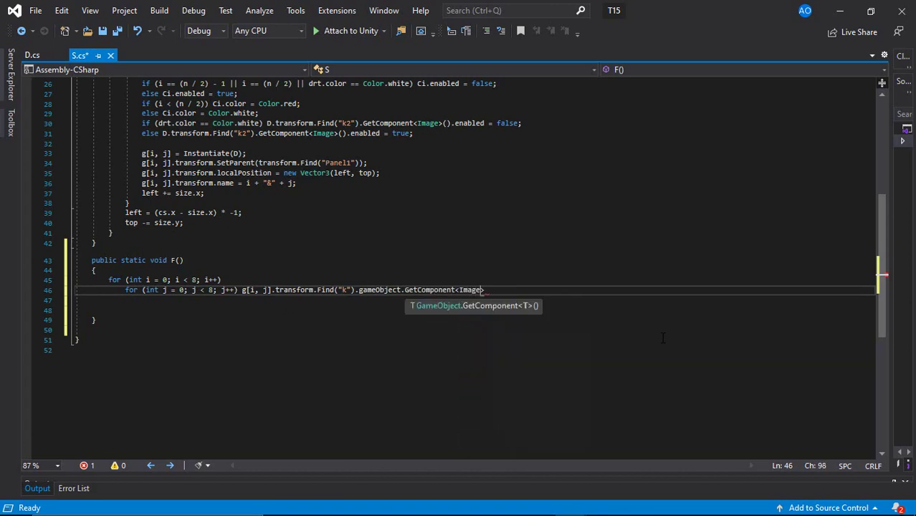
text(>().enabled =)
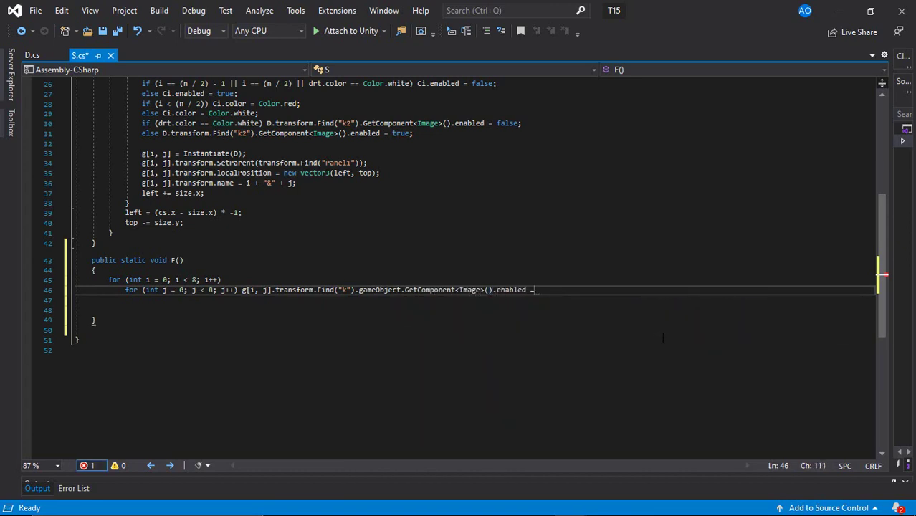
text( false;)
key(Down)
key(Delete)
key(Delete)
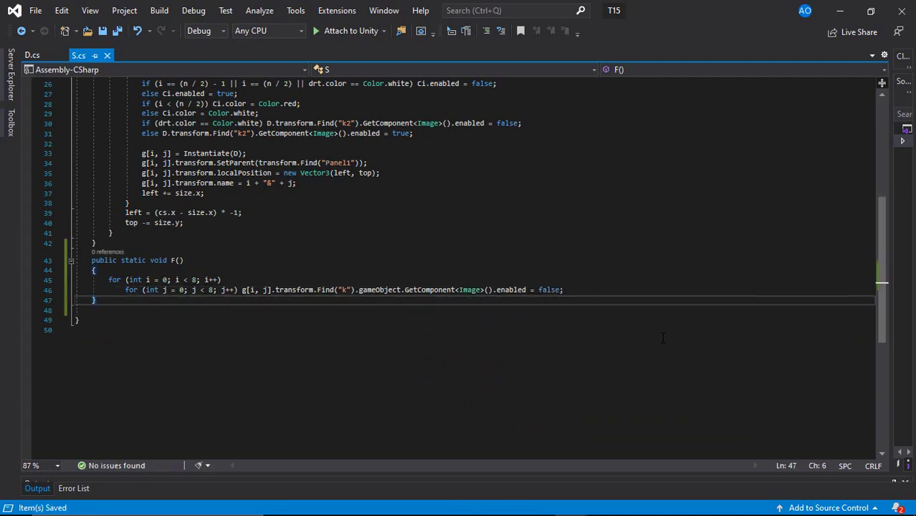
key(ctrl+s)
Add an S.F(); call at the top of Cclick in D.cs, then minimize Visual Studio
click(32, 55)
scroll(512, 344, up, 6)
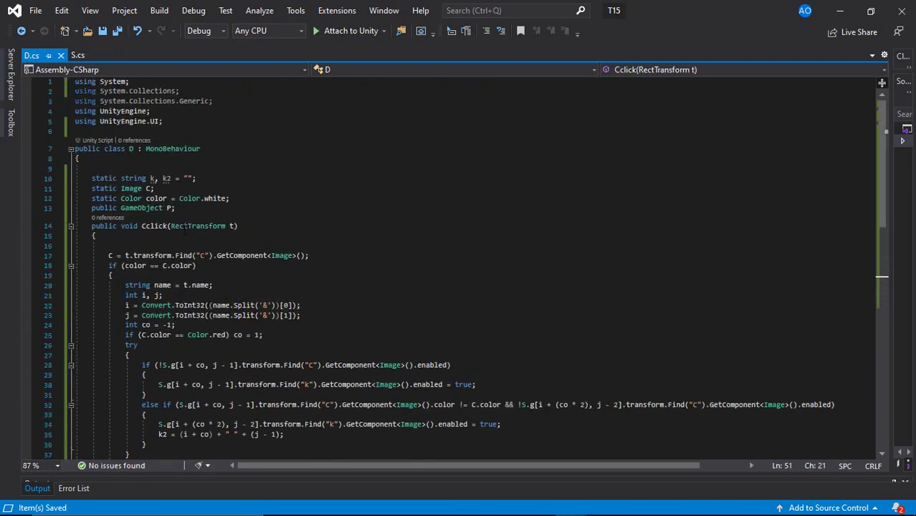
click(415, 245)
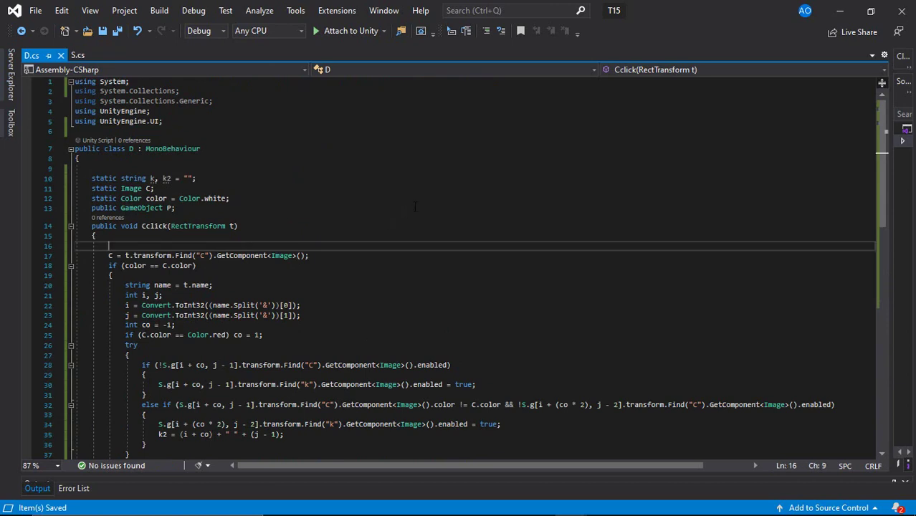
text(S.F())
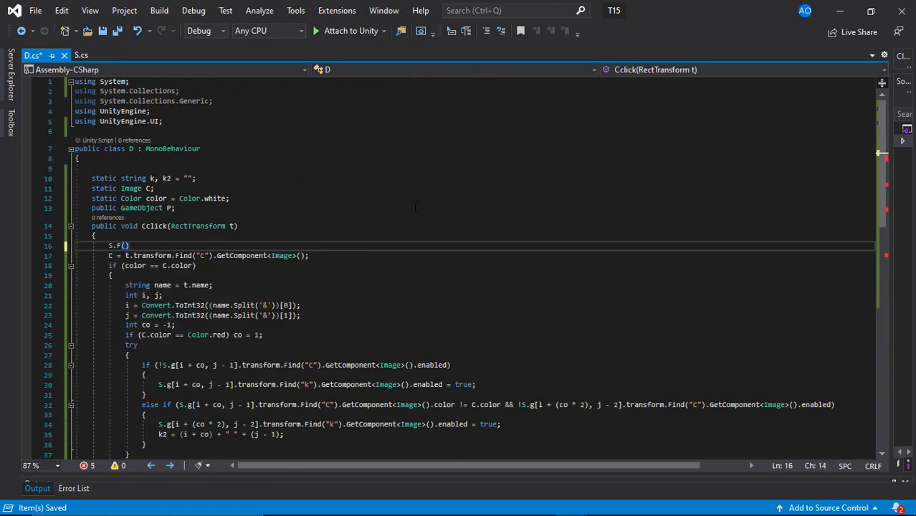
text(;)
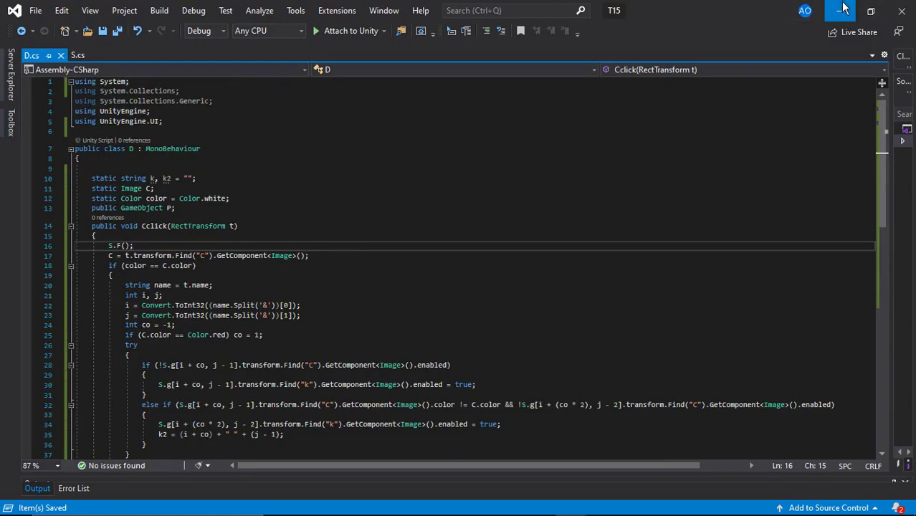
click(843, 10)
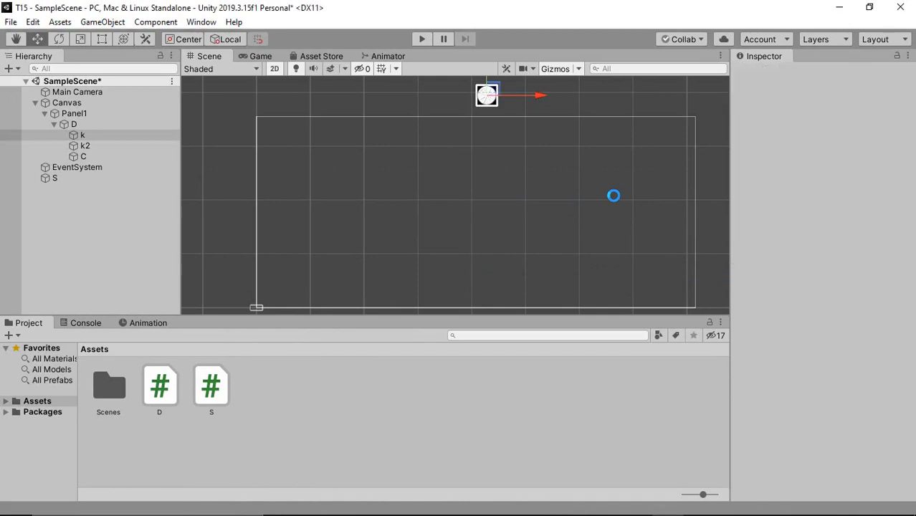
click(421, 39)
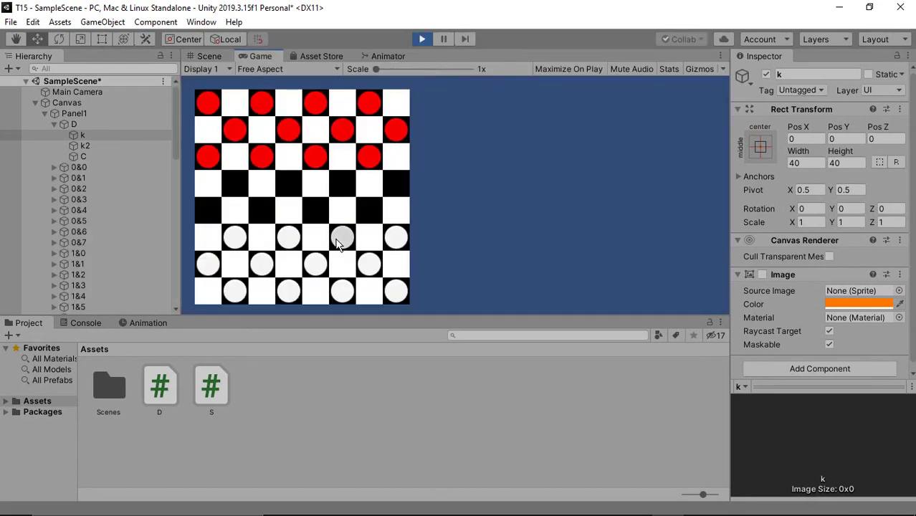
click(342, 236)
click(288, 237)
click(233, 238)
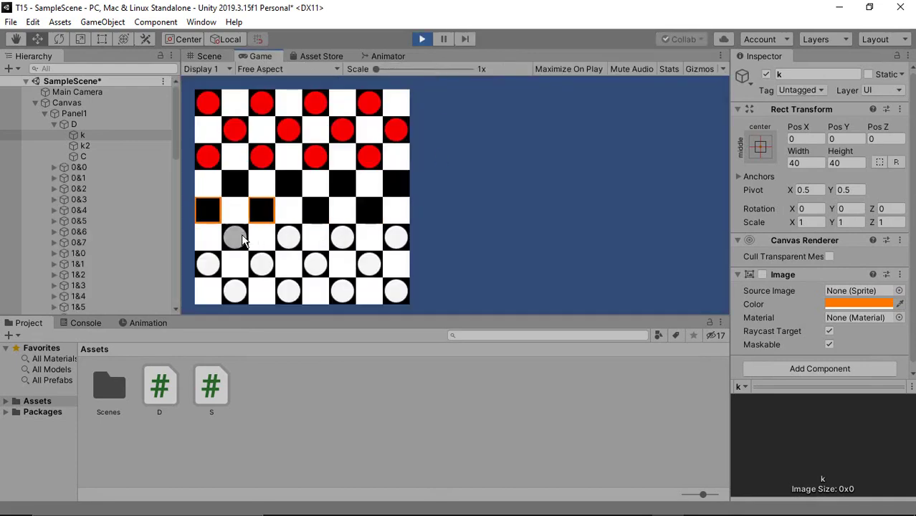
click(392, 238)
click(342, 240)
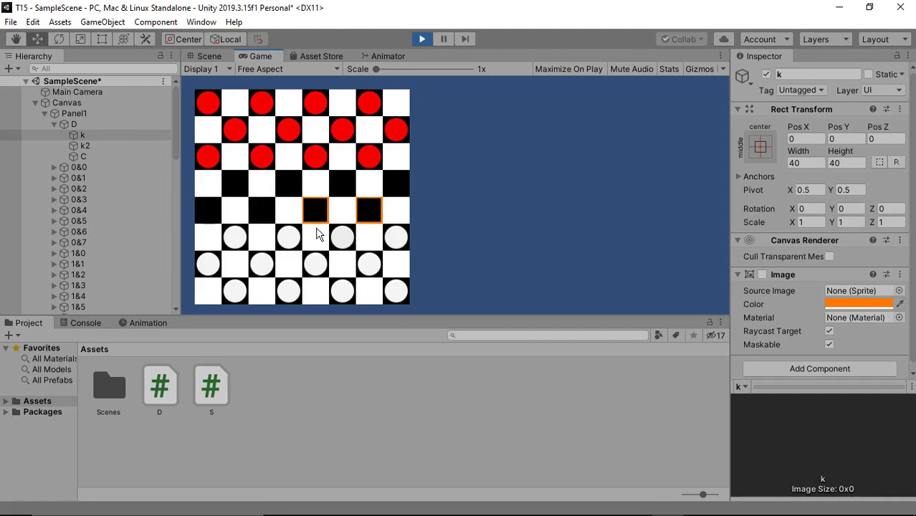
click(288, 238)
click(234, 238)
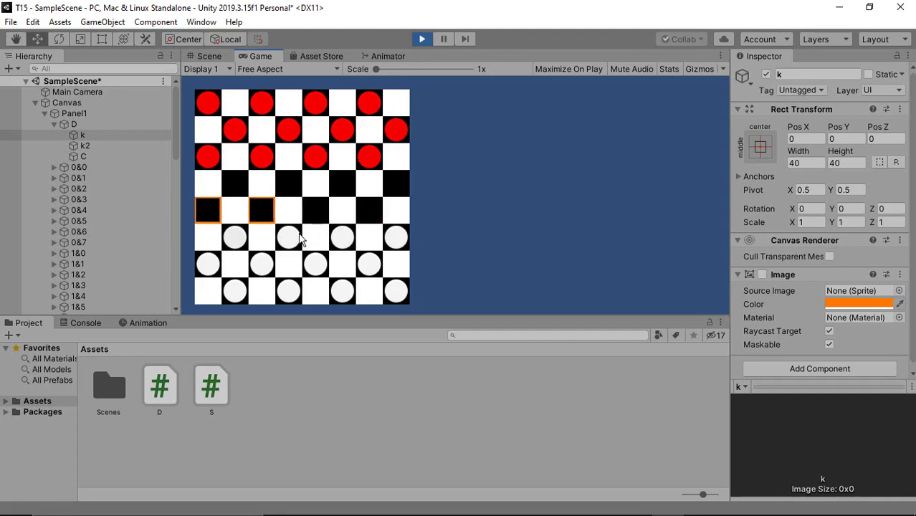
click(337, 241)
click(289, 239)
click(235, 236)
click(421, 39)
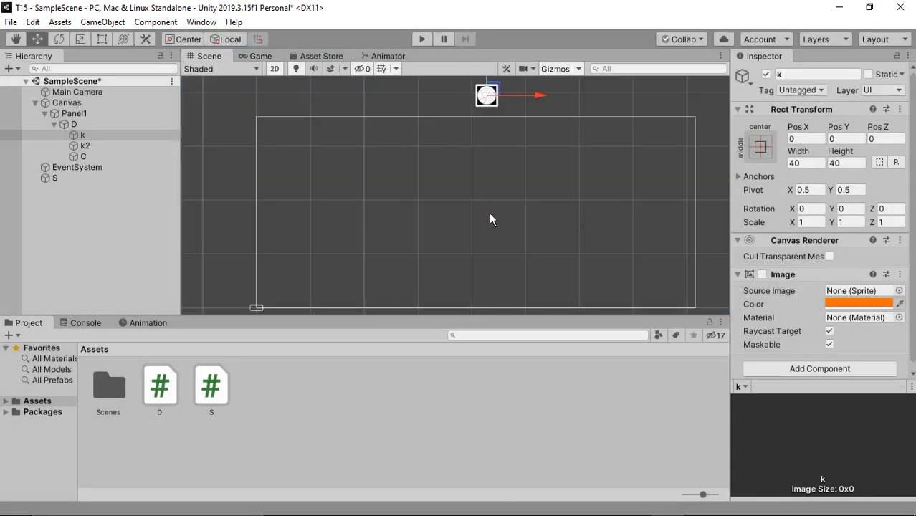
Declare 'public static Vector2 Cmp;' below the grid array in S.cs and save
key(alt+Tab)
scroll(183, 197, down, 2)
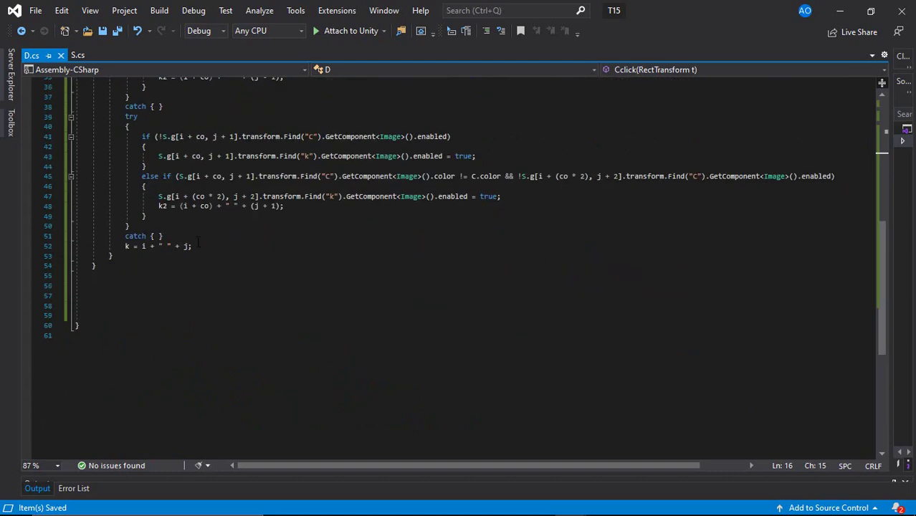
scroll(183, 197, down, 2)
scroll(183, 197, down, 2)
key(alt+Tab)
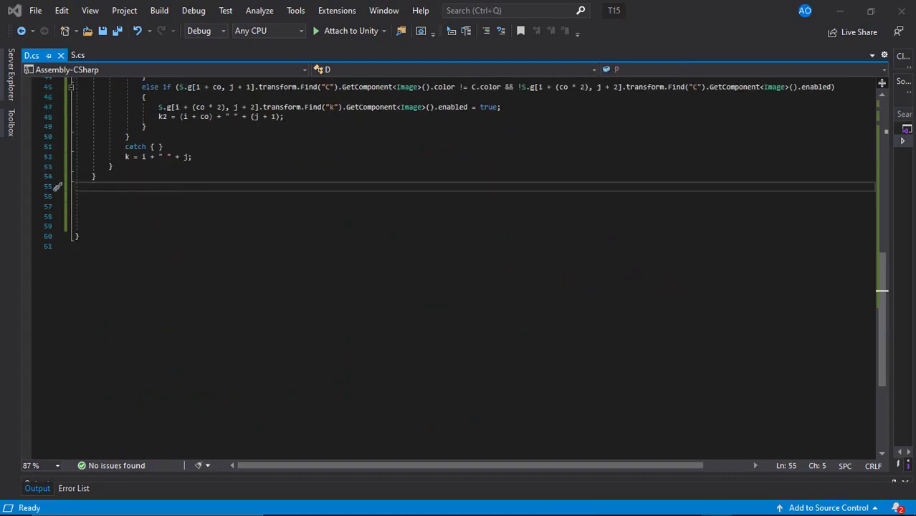
click(72, 61)
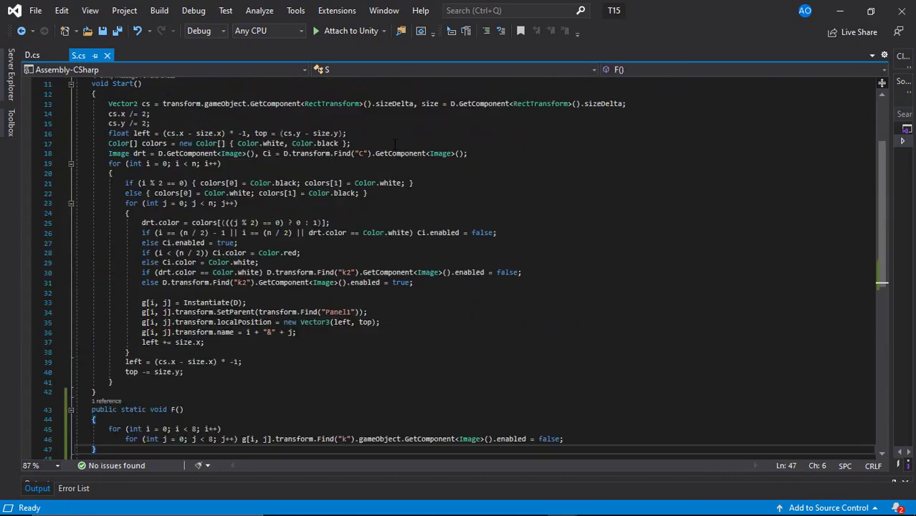
scroll(340, 179, up, 3)
click(340, 179)
key(Return)
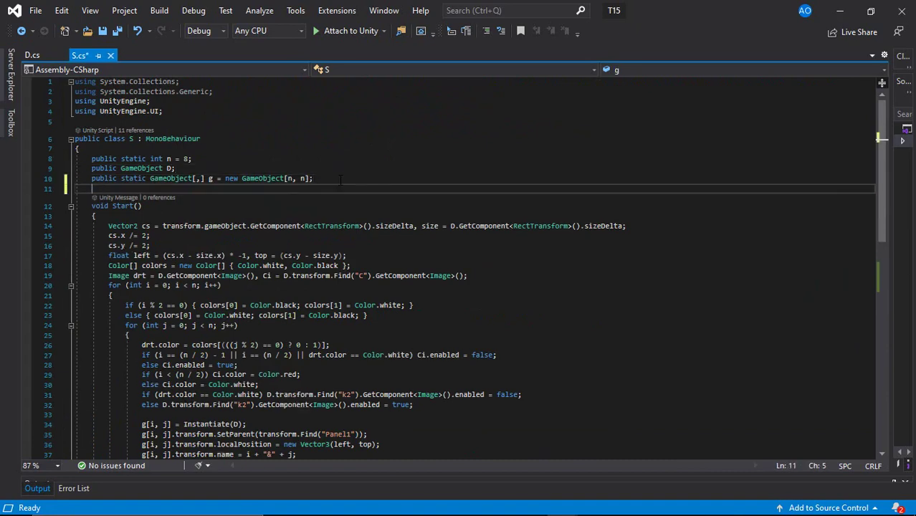
text(public stat)
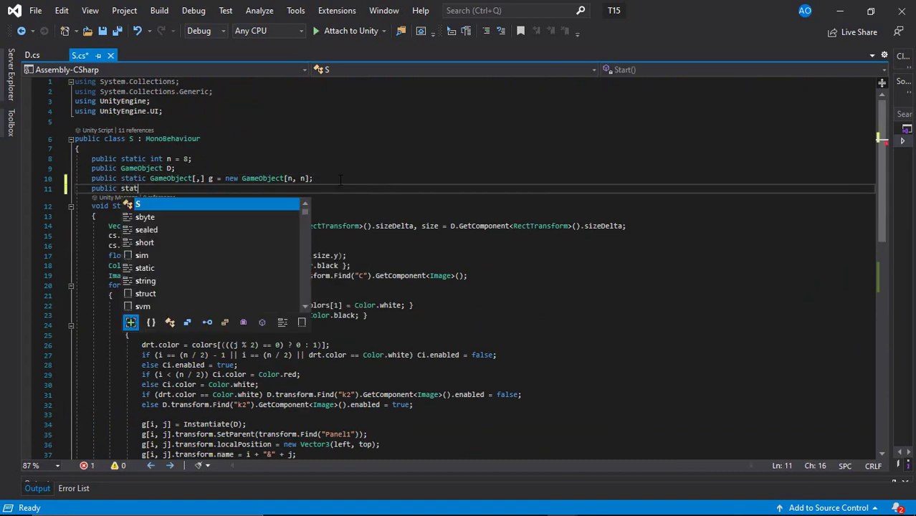
text(ic Vec)
key(Tab)
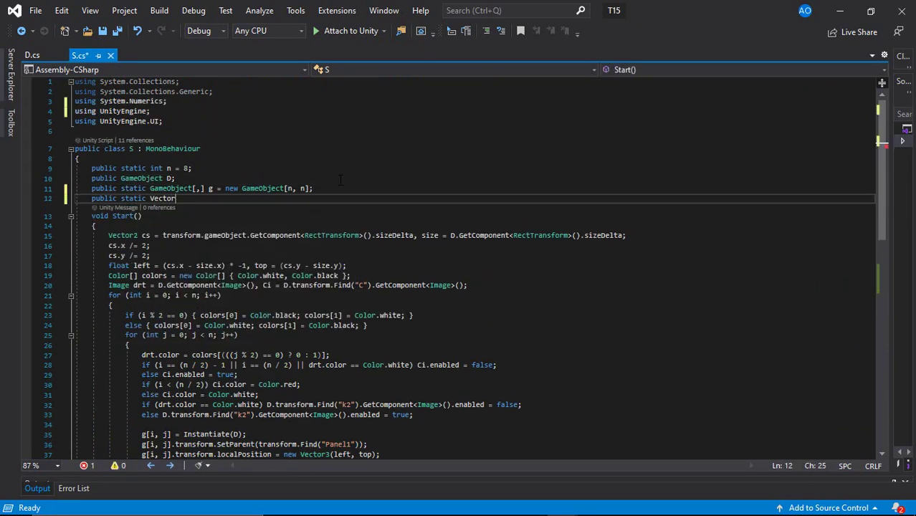
text(2 )
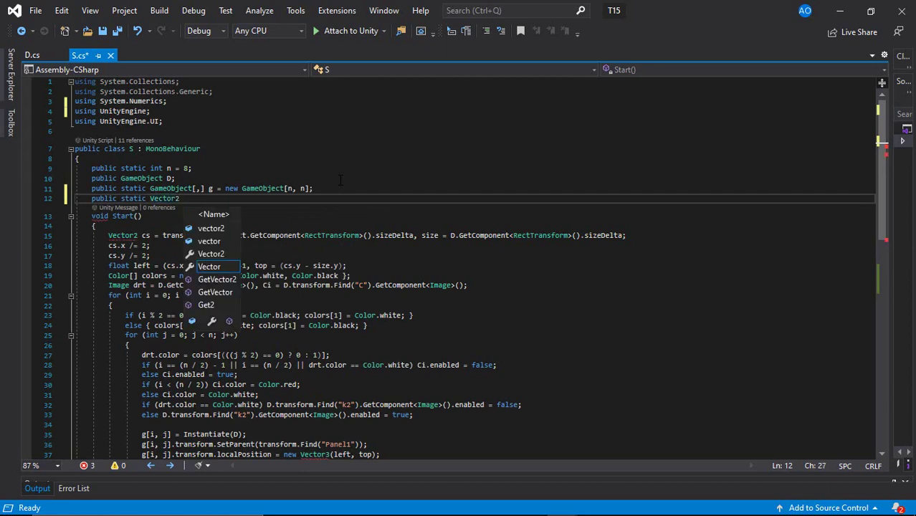
text(Cmp;)
key(ctrl+s)
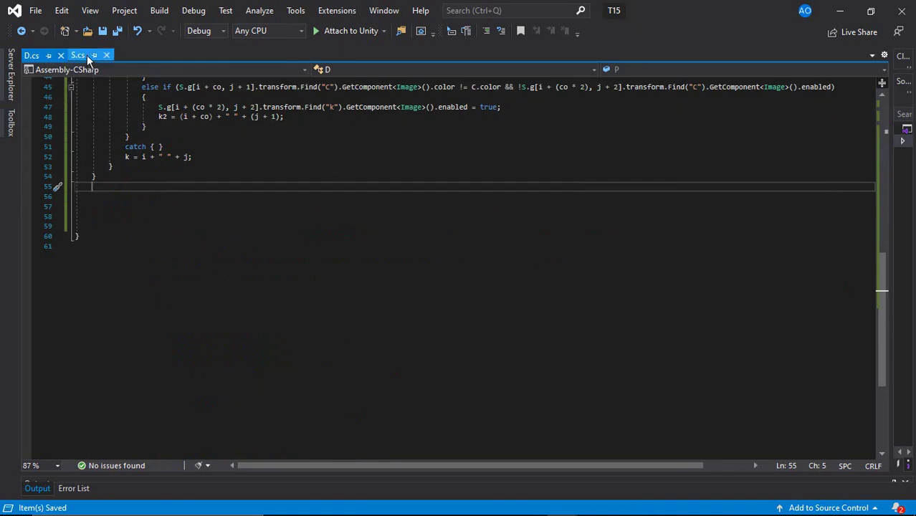
Resolve the ambiguous Vector2 to UnityEngine.Vector2 and return to D.cs
click(87, 55)
mouse_move(165, 200)
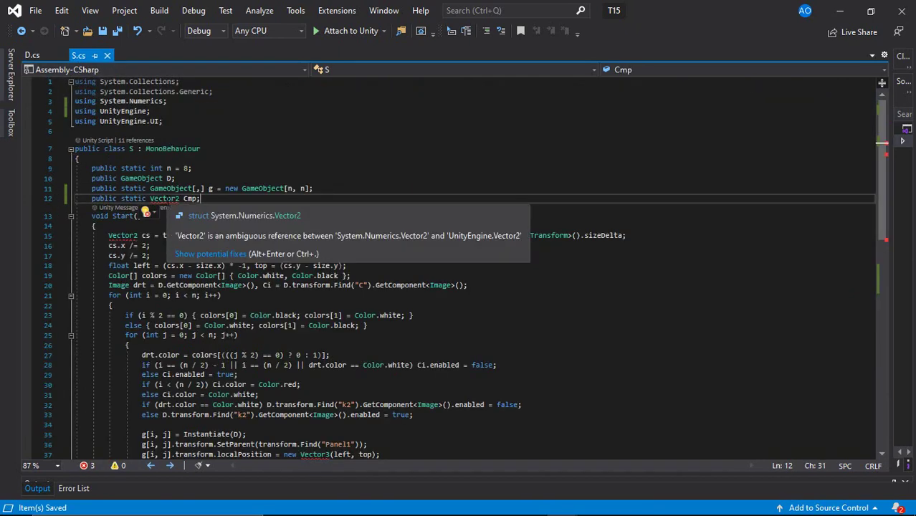
click(154, 213)
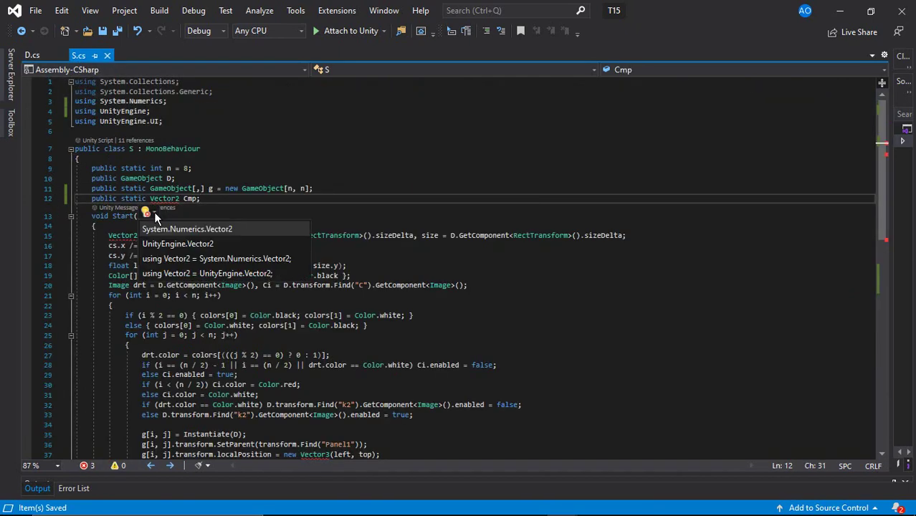
click(174, 242)
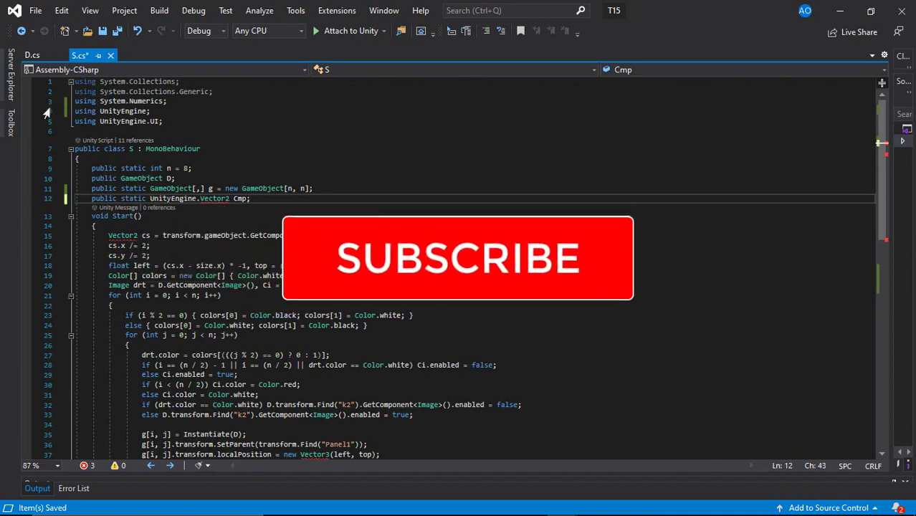
click(31, 55)
Declare Text fields r, w and an A2(char c) method incrementing S.Cmp.x for 'w', else S.Cmp.y
scroll(275, 232, up, 2)
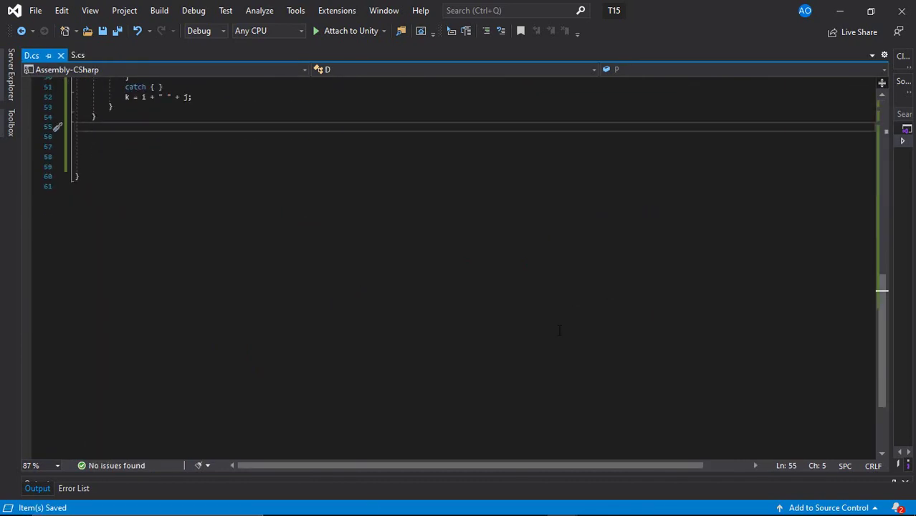
scroll(459, 272, up, 5)
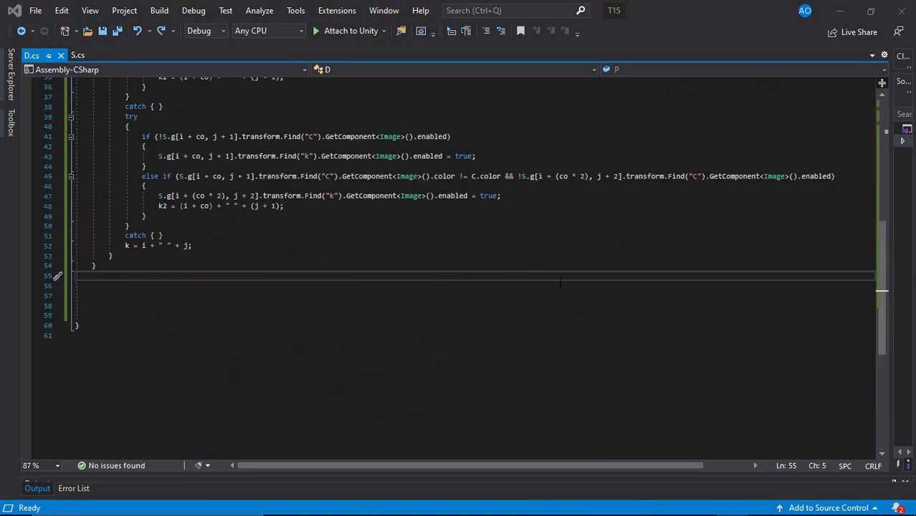
text(public Te)
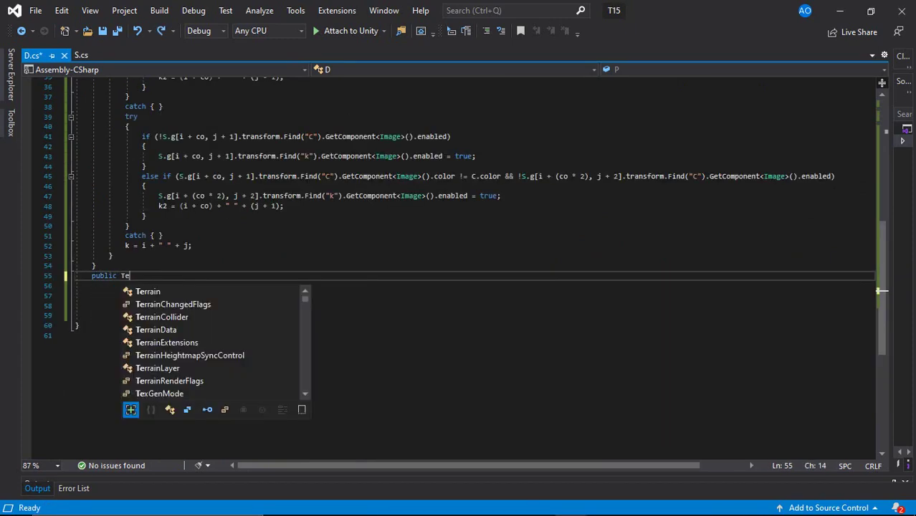
text(xt r, w;)
key(Return)
text(pub)
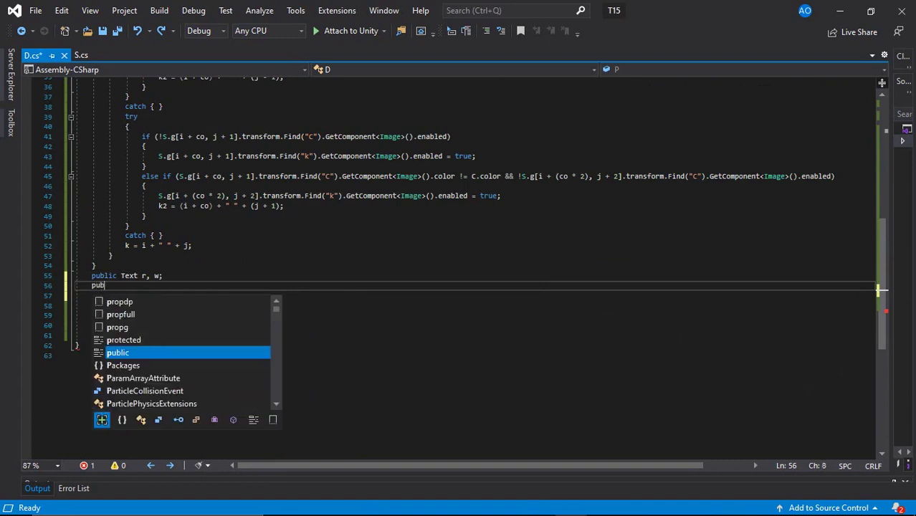
text(lic void A2()
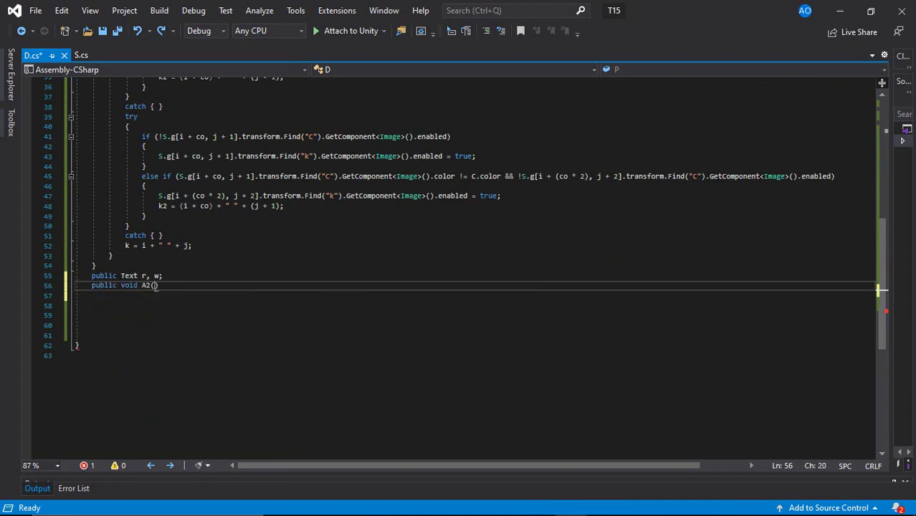
text(char c))
key(Return)
text({)
key(Return)
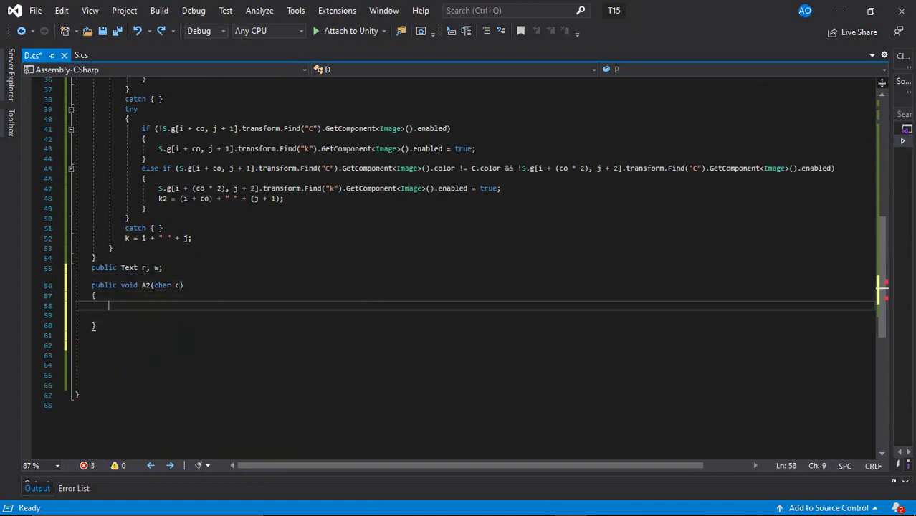
text(if (c == 'w')
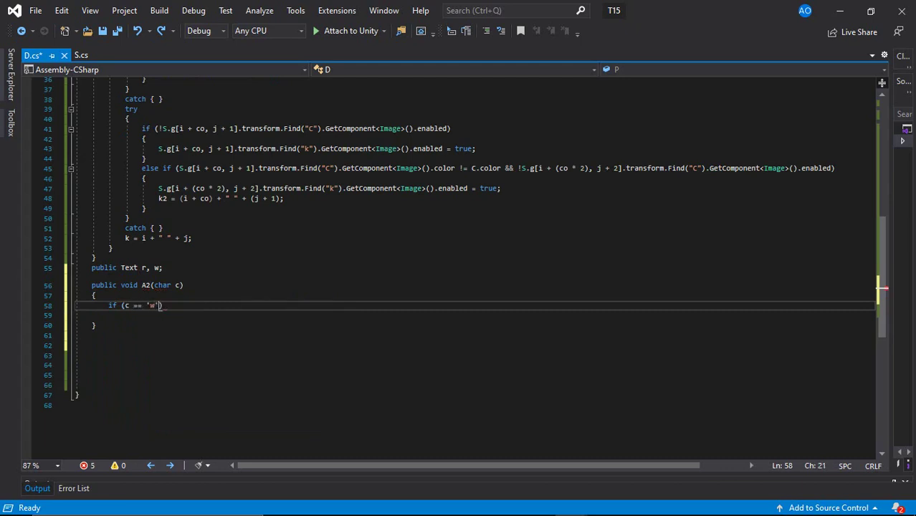
text() S.Cmp.x++;)
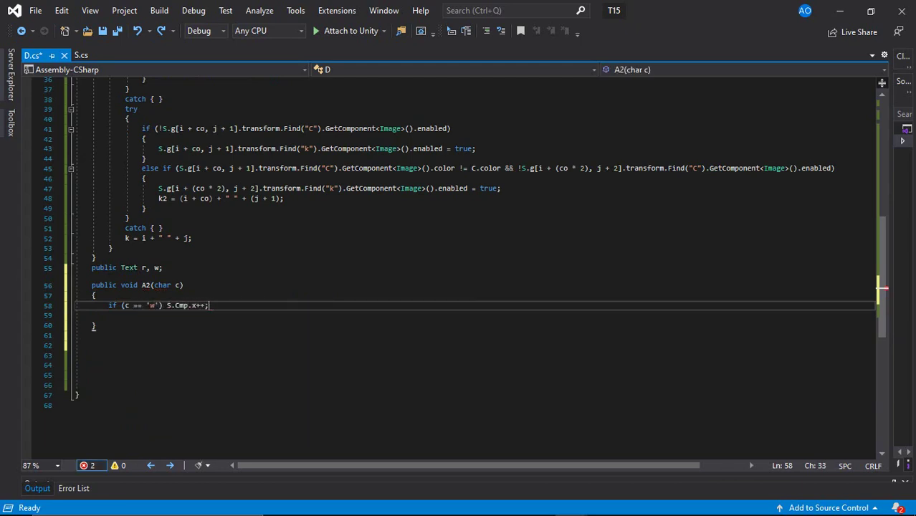
key(Return)
text(else S.Cmp)
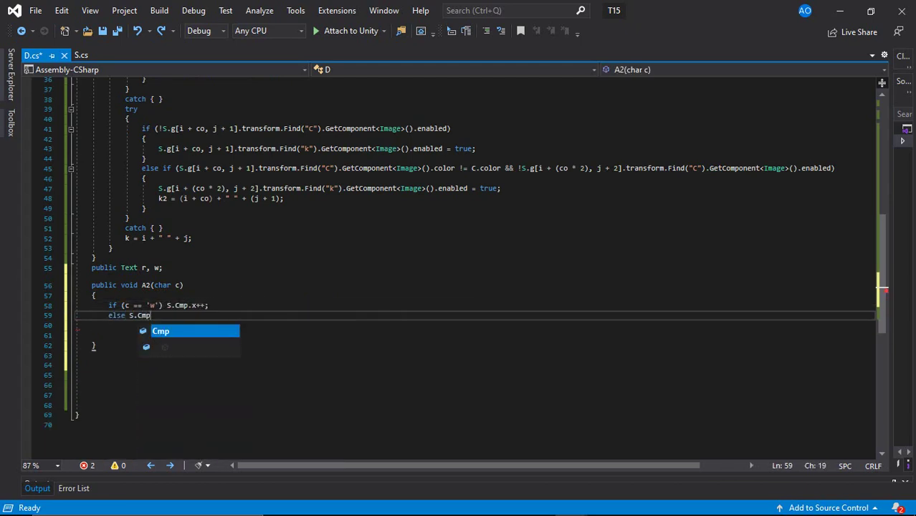
text(.y++;)
key(Return)
When S.Cmp.x reaches 12, activate panel P and set its w text to the white-win message
text(if(S)
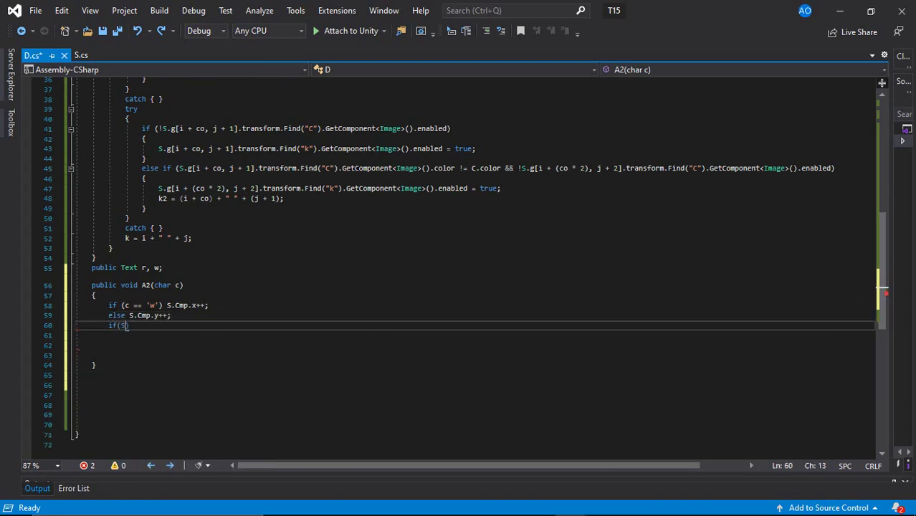
text(.Cmp.x >= 12)
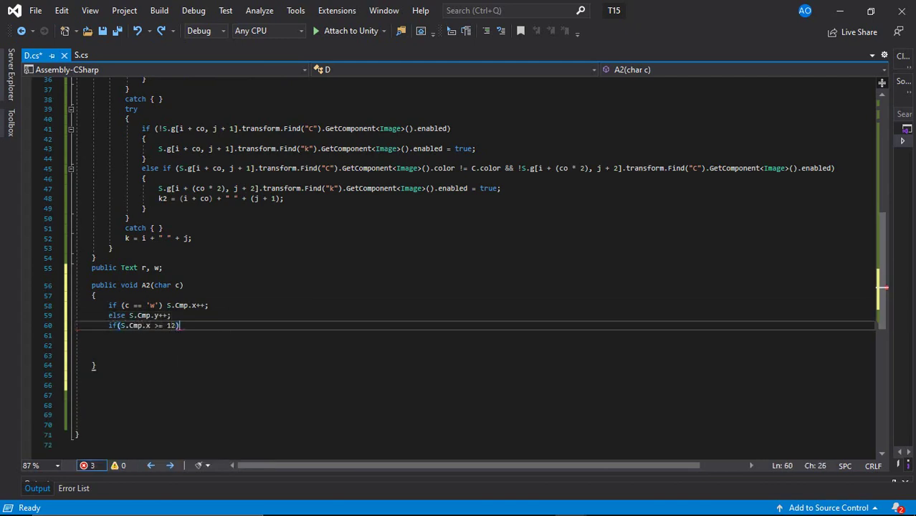
key(Return)
text({)
key(Return)
text(P.gameO)
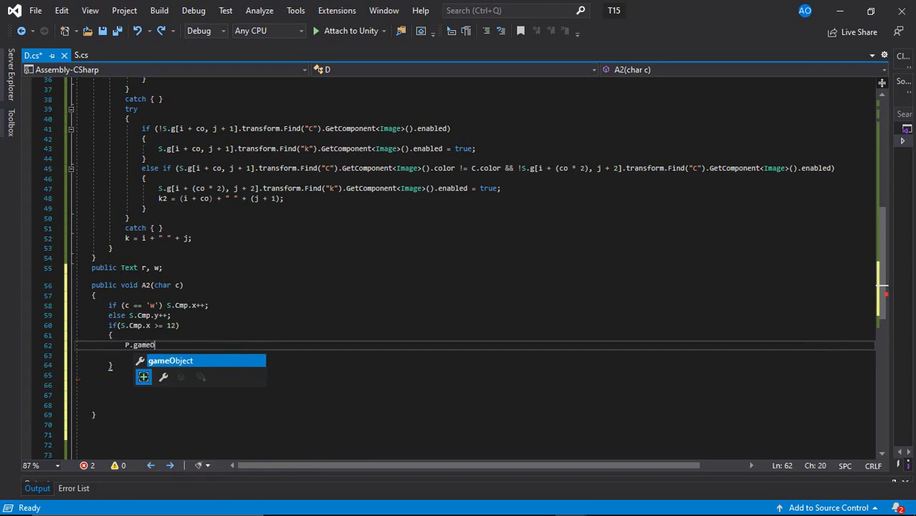
text(bject.SetAct)
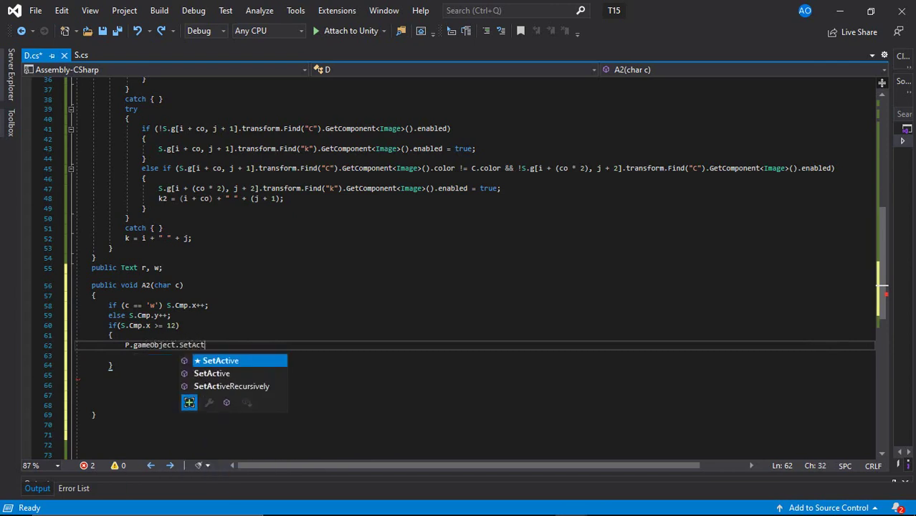
text(ive(true);)
key(Return)
key(Return)
key(Up)
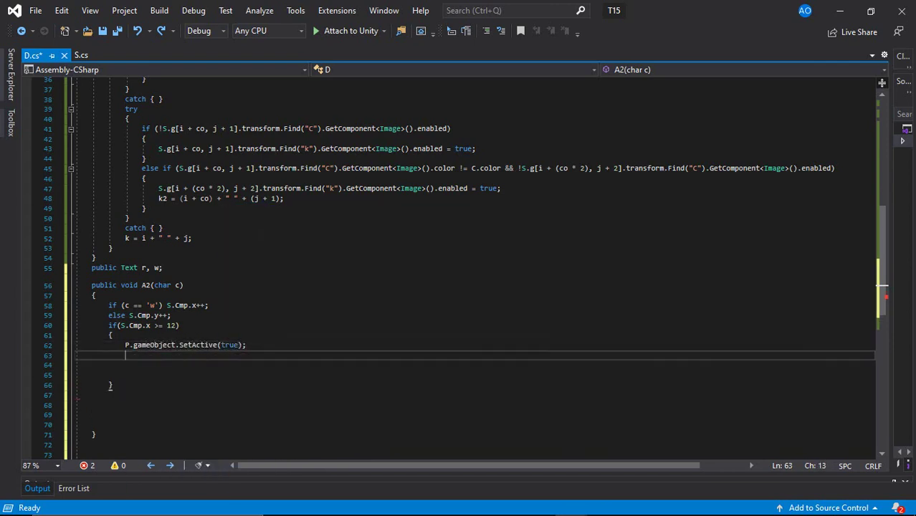
text(P.transform.)
text(Find("w").Ge)
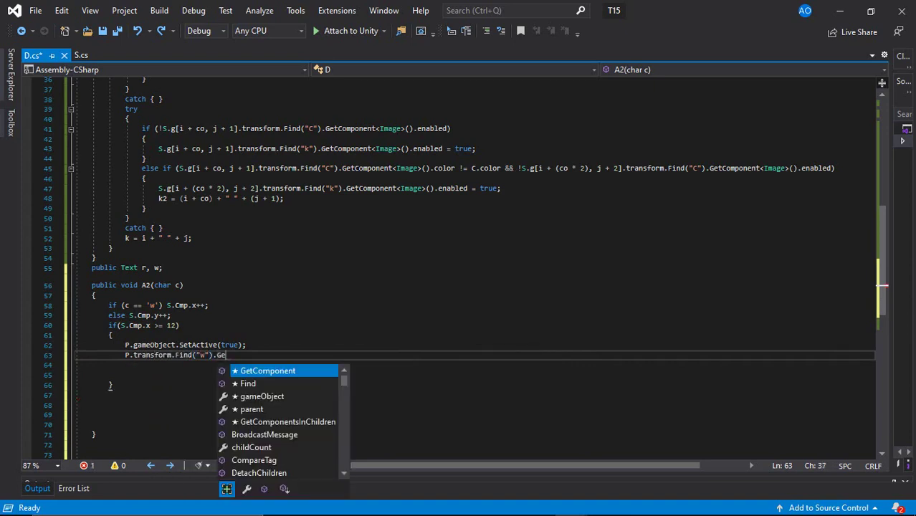
text(tComponent<)
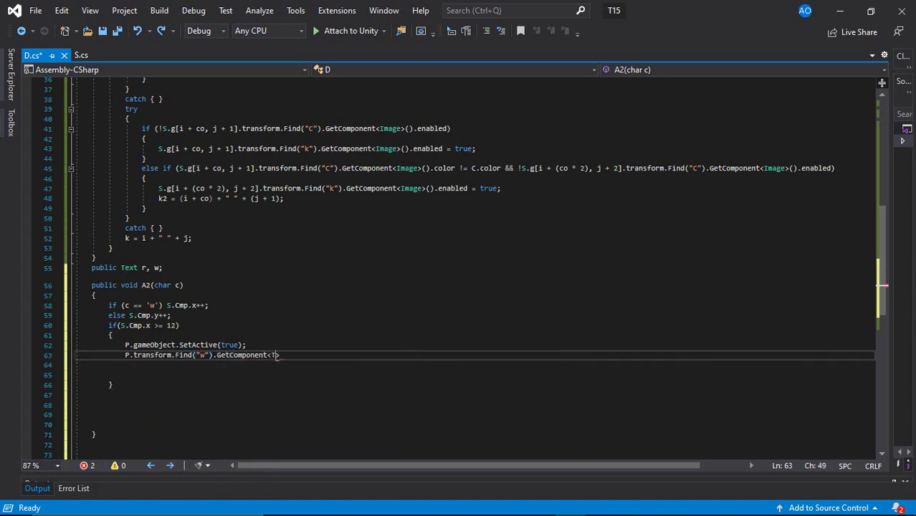
text(Text>().text)
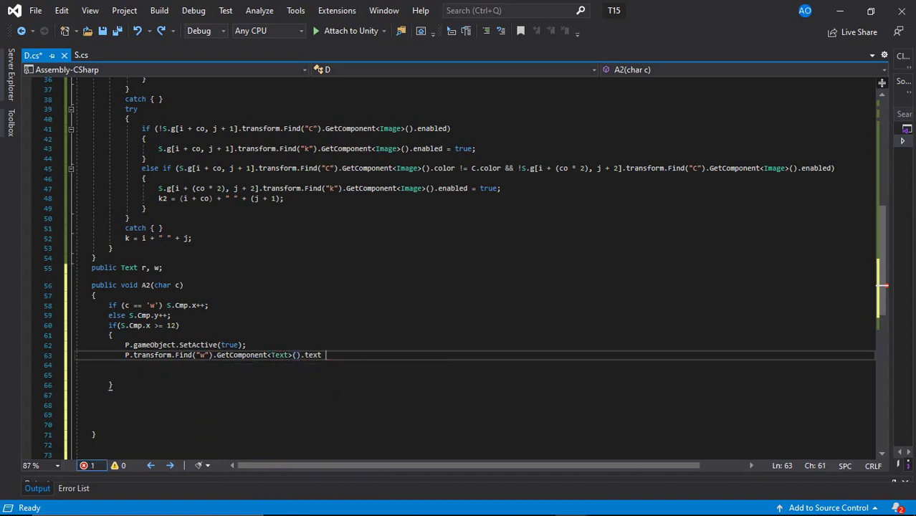
text( = "You win w)
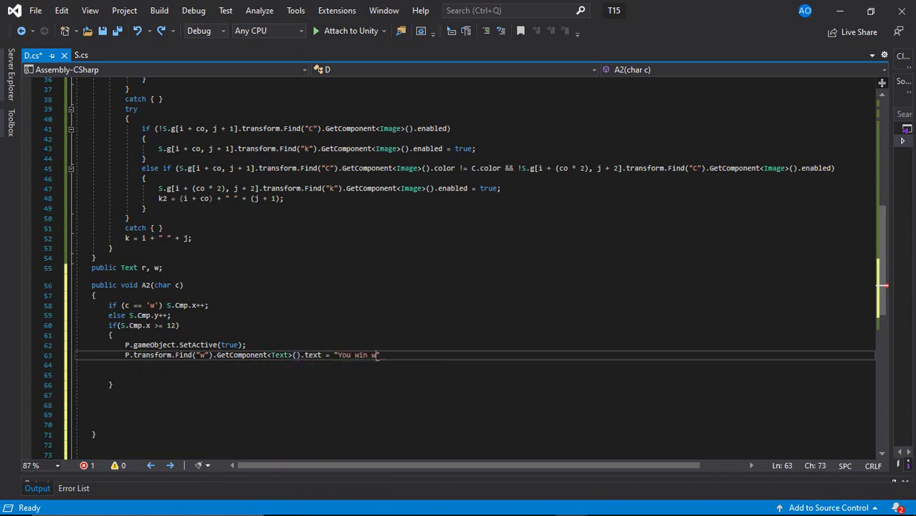
text(e";)
key(Down)
key(Down)
Add a red check: when S.Cmp.y reaches 12, activate P showing "You win red"
text(e)
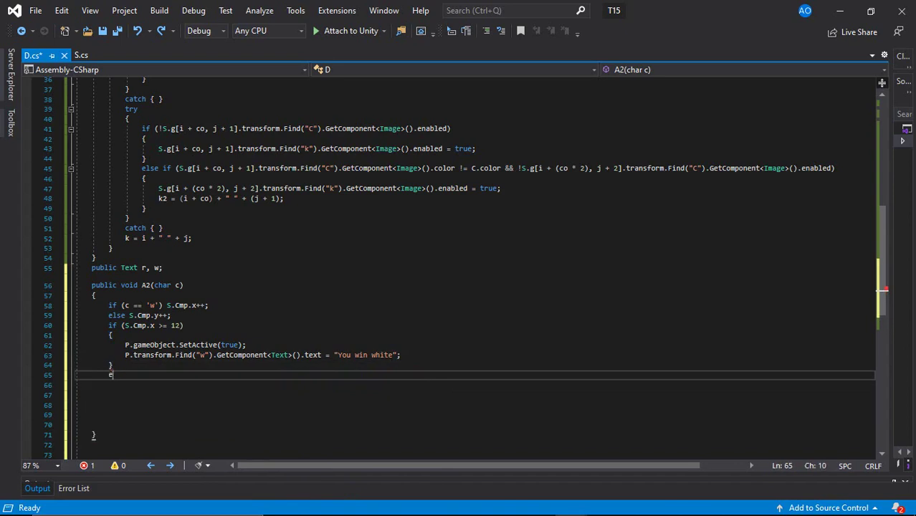
text(lse)
key(ctrl+Return)
text(if (S.)
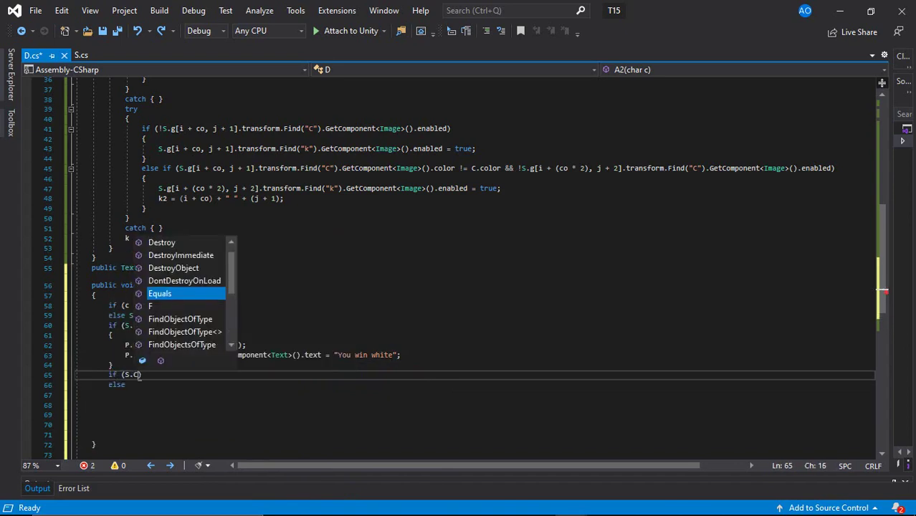
text(Cmp.y >= 1)
text(2)
key(Return)
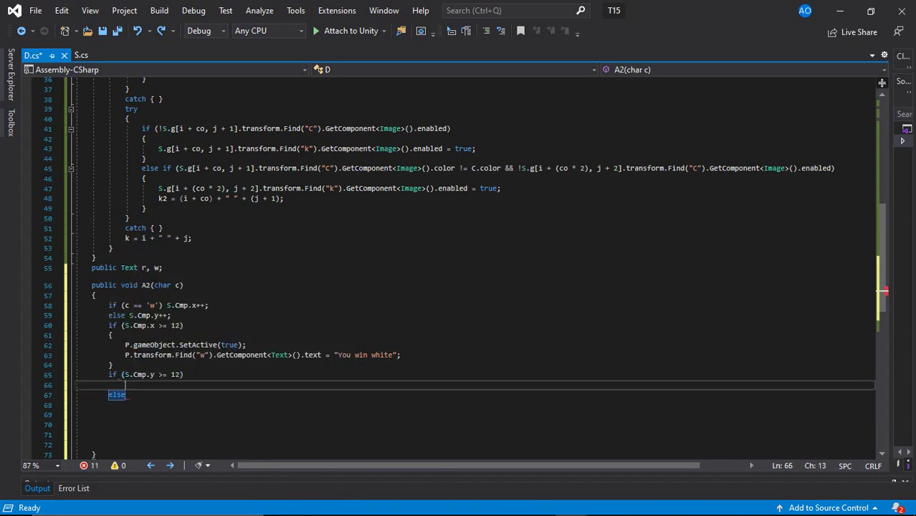
text({)
key(Return)
text(P.gameOb)
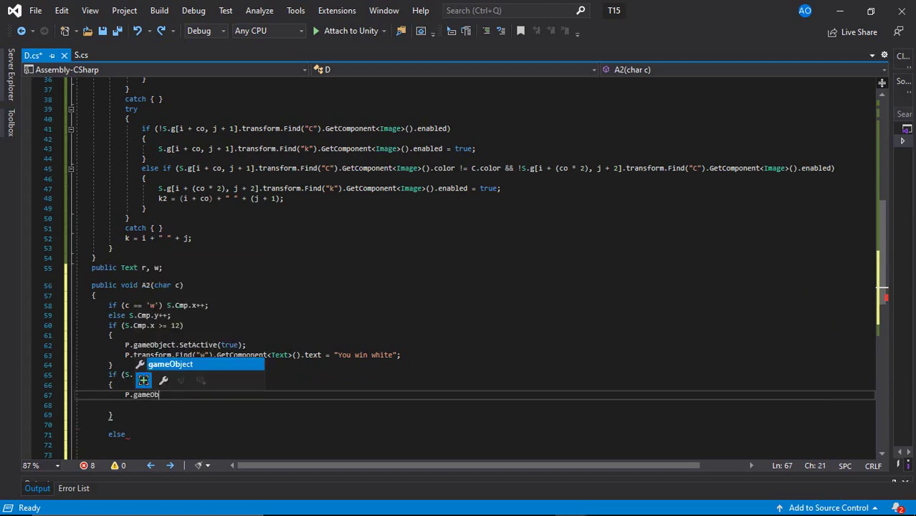
text(ject.SetActi)
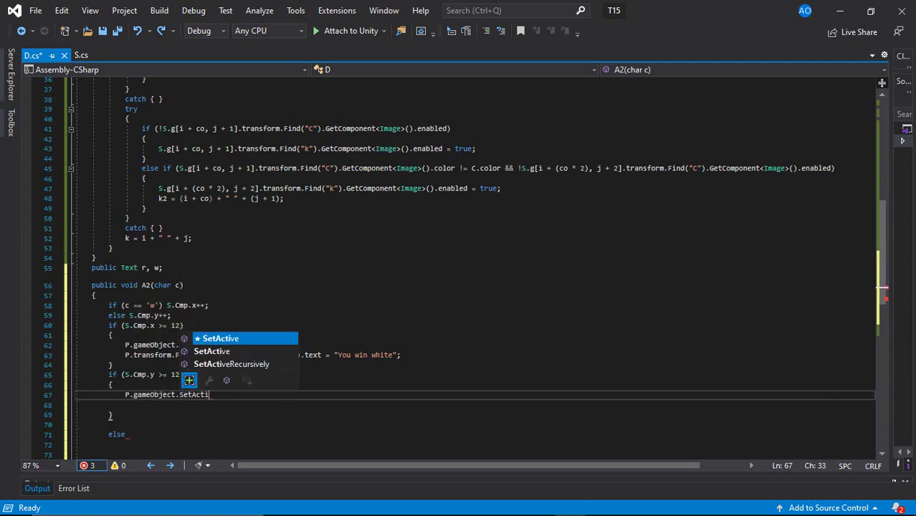
text(ve(true);)
key(Return)
text(P)
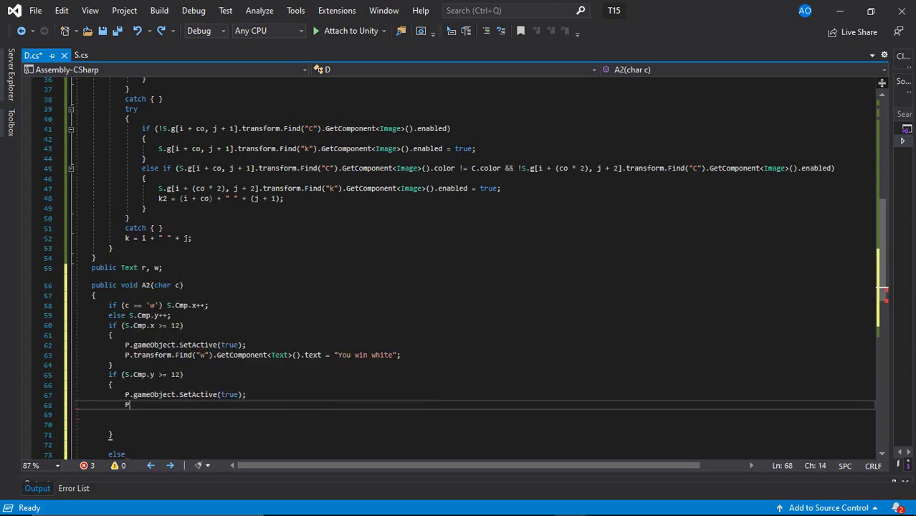
text(.transform.)
text(Find("w").Ge)
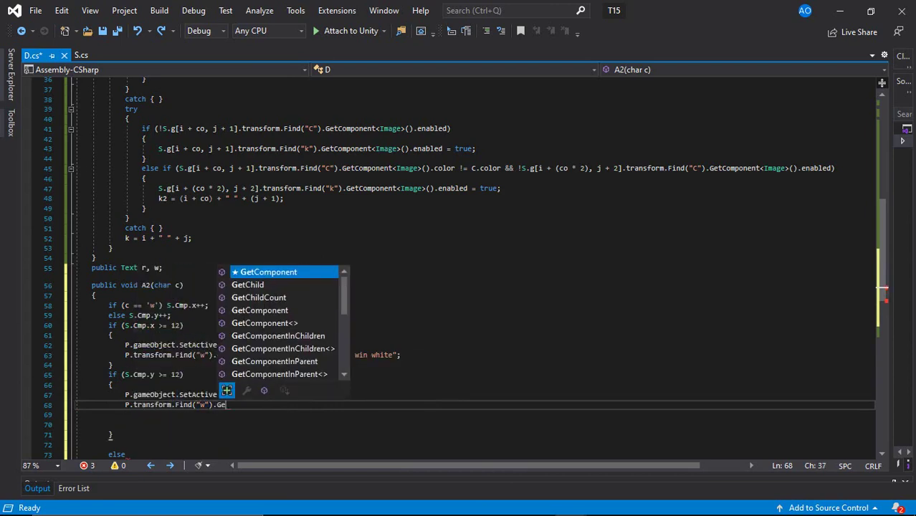
text(tComponent<Tex)
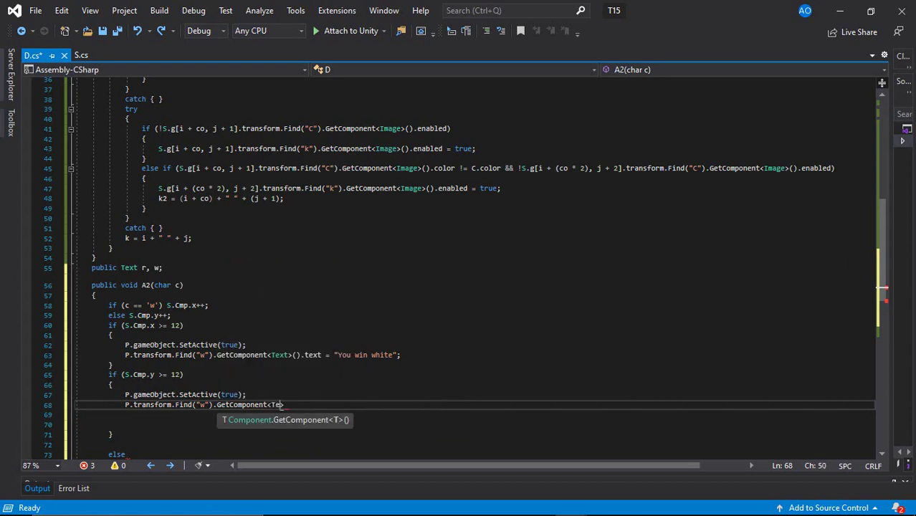
text(t>().text =)
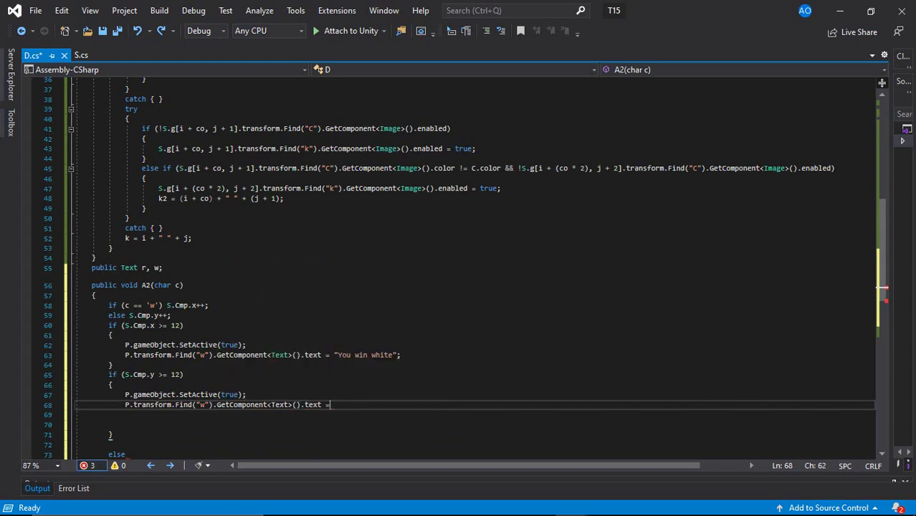
text( "You win re)
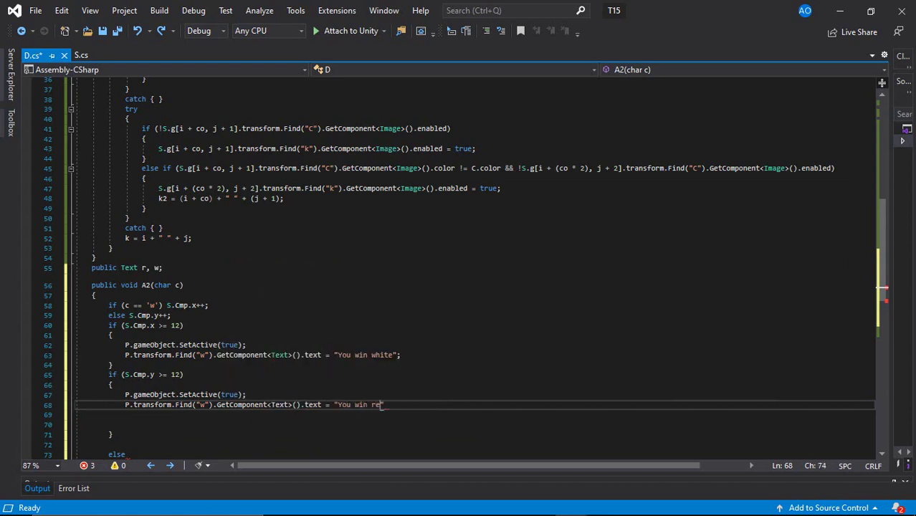
text(d";)
key(Down)
Close A2 and start Kclick(RectTransform t) calling S.F() and declaring name, i and j
text(})
key(Return)
text(p)
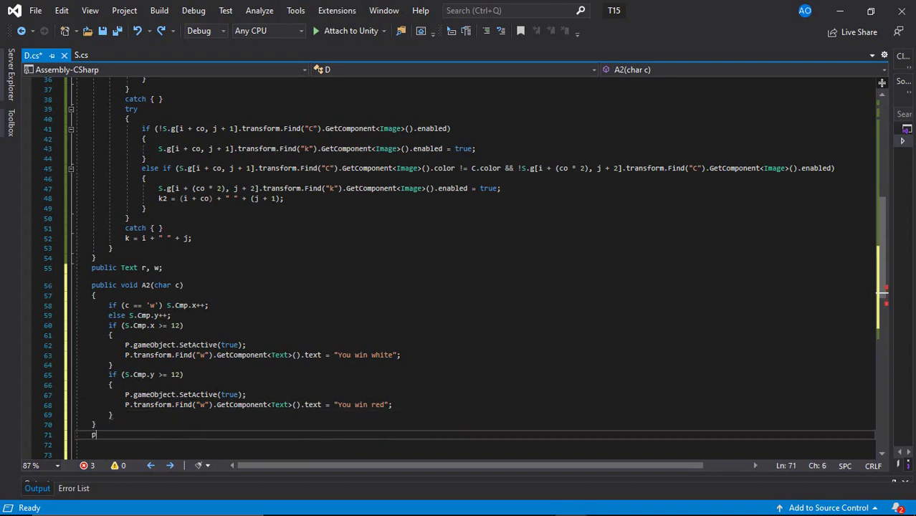
text(ublic void K)
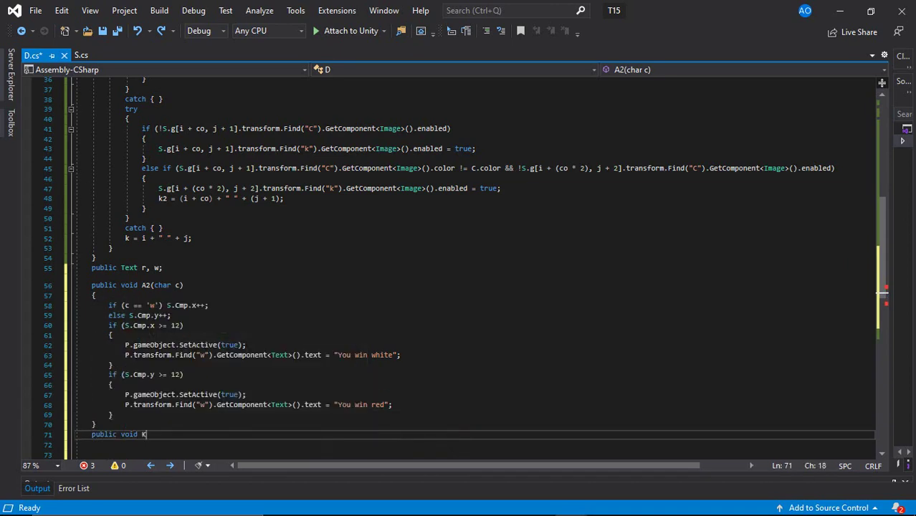
text(click(RectTr)
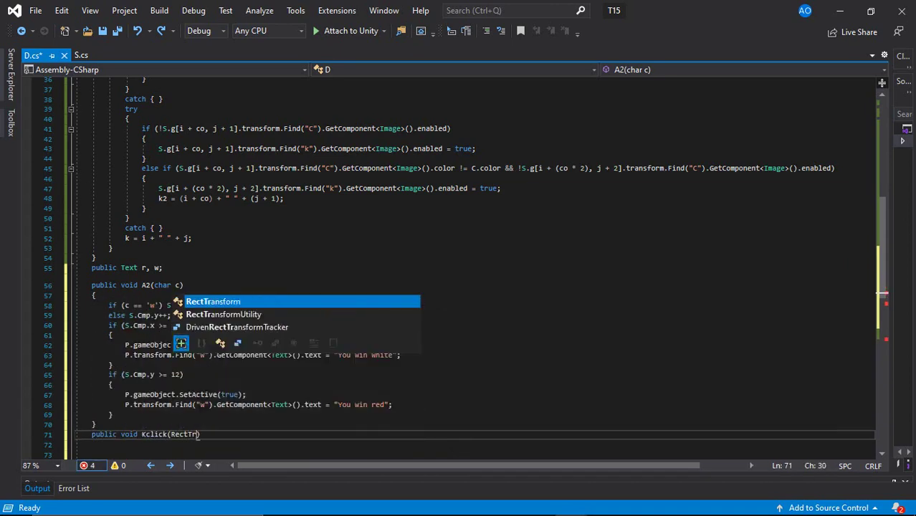
text(ansform t))
key(Return)
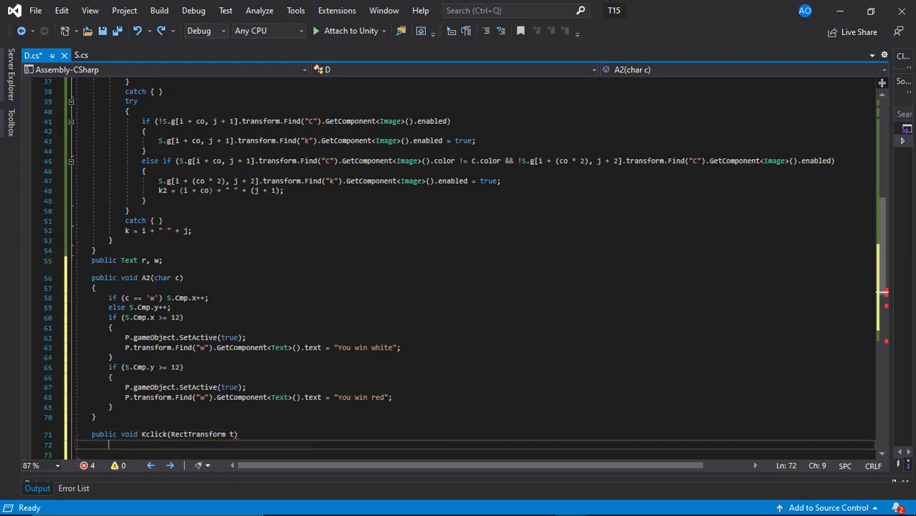
text({)
key(Return)
text(S.F();)
key(Return)
text(S)
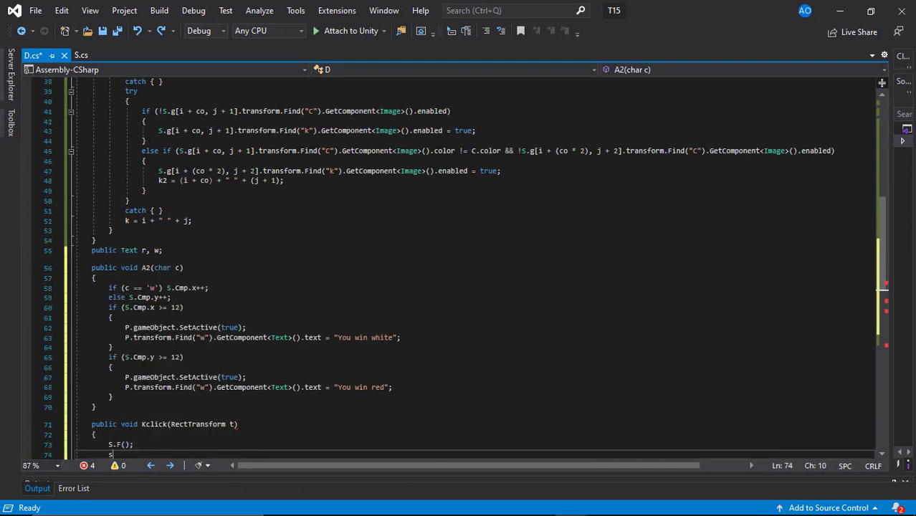
text(tring name =)
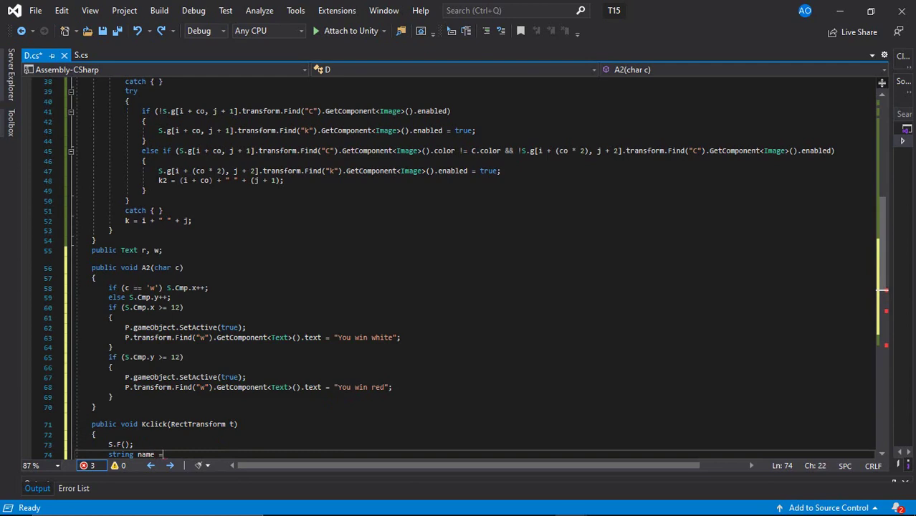
text(n;)
key(Return)
text(in)
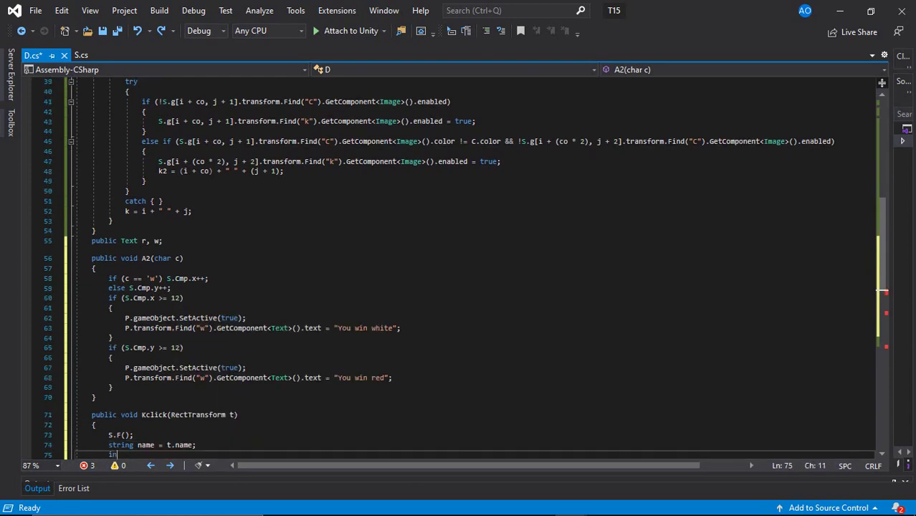
text(t i, j;)
key(Return)
Parse i and j from name split on '&', set that square's C image colour, and enable it
text(i =)
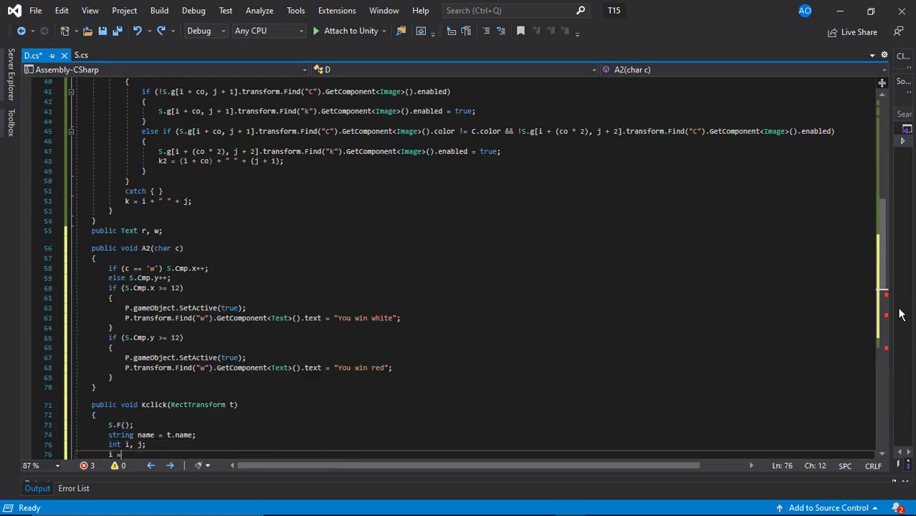
text( Convert.ToI)
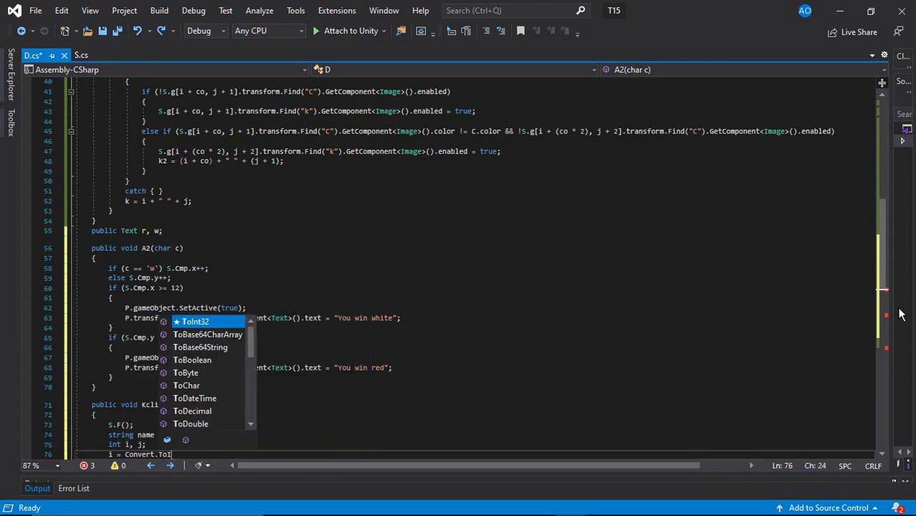
text(nt32((name.)
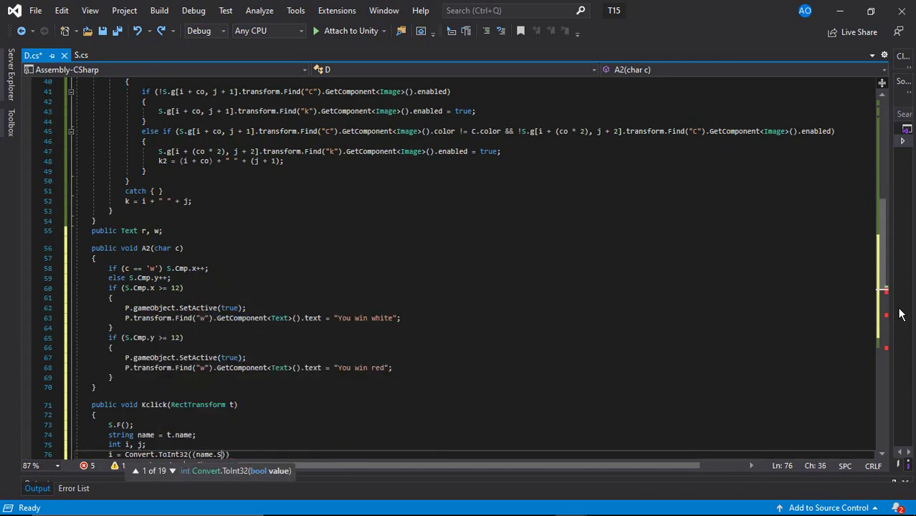
text(Split('&'))[0])
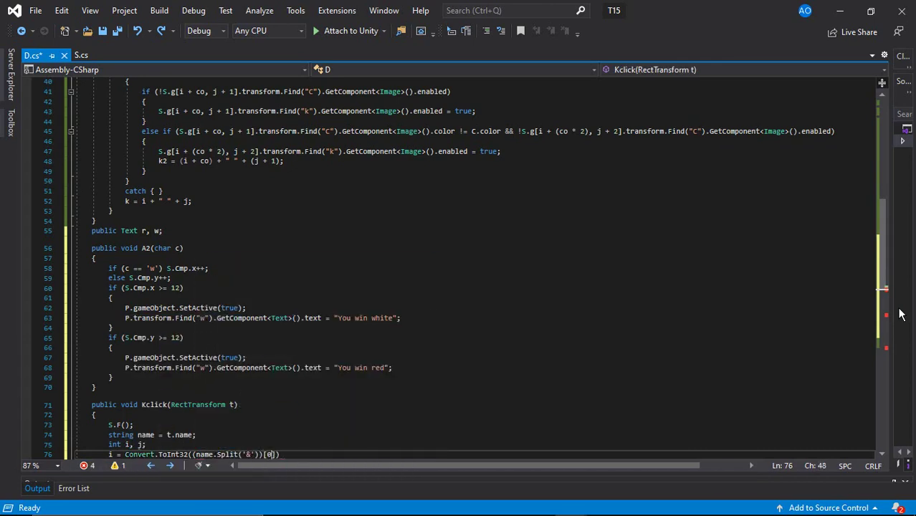
text();)
key(Return)
text(j = C)
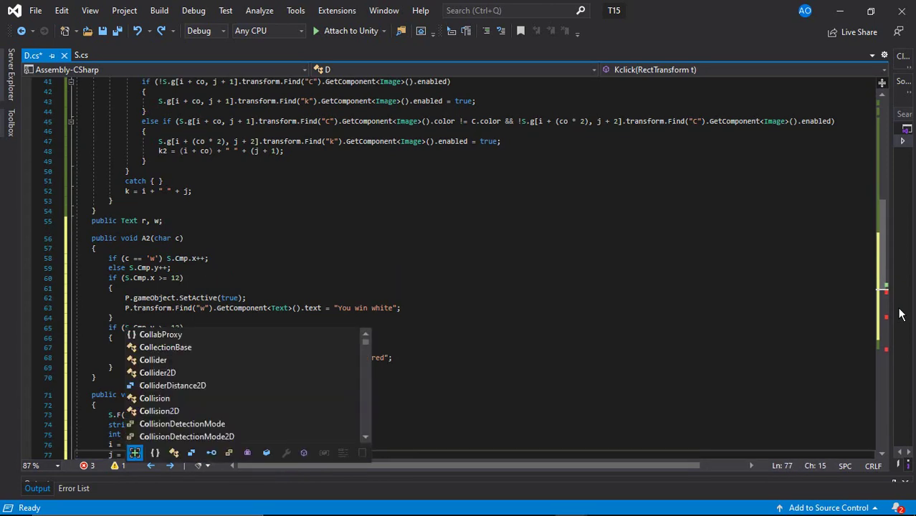
text(onvert.ToInt32)
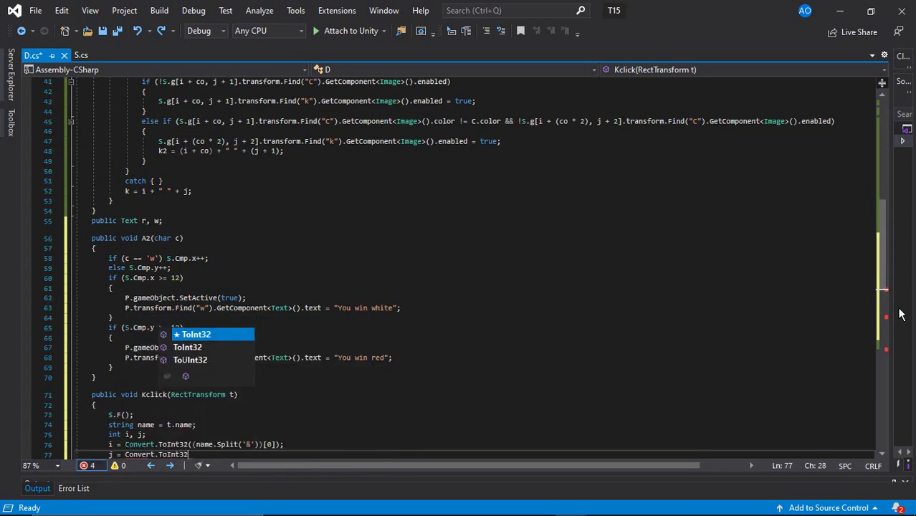
text(((name.Spl)
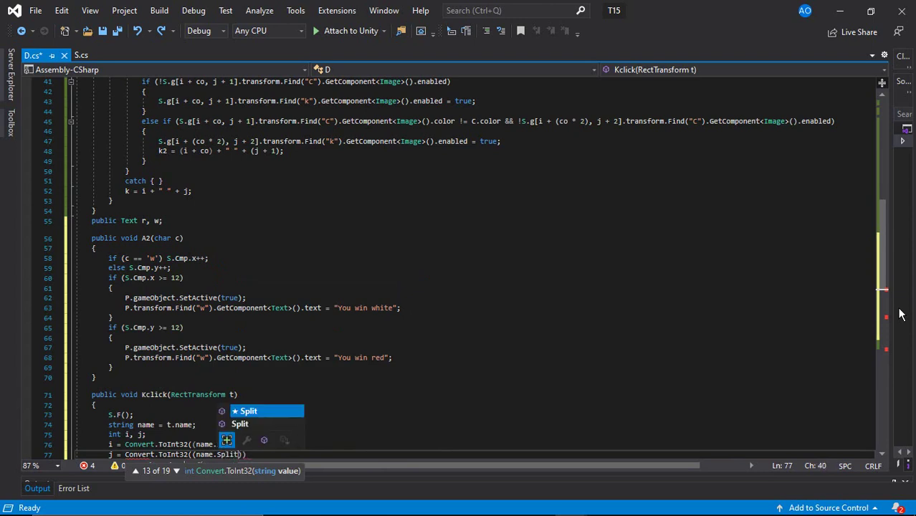
text(it('&'))[1]);)
key(Return)
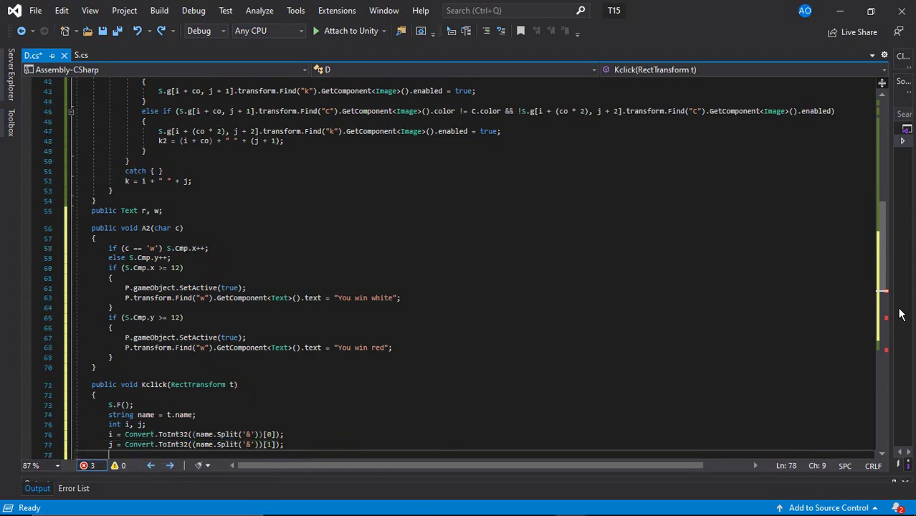
text(S.g[i, j].t)
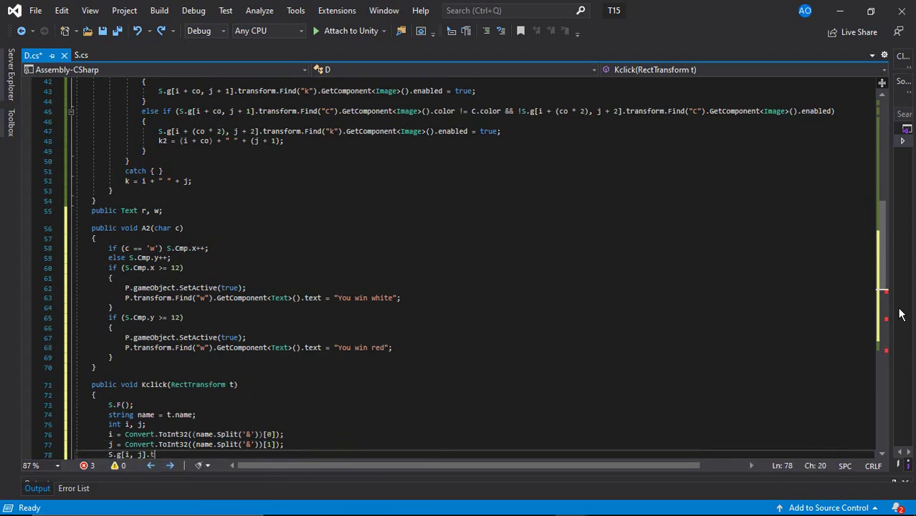
text(ransform.Fin)
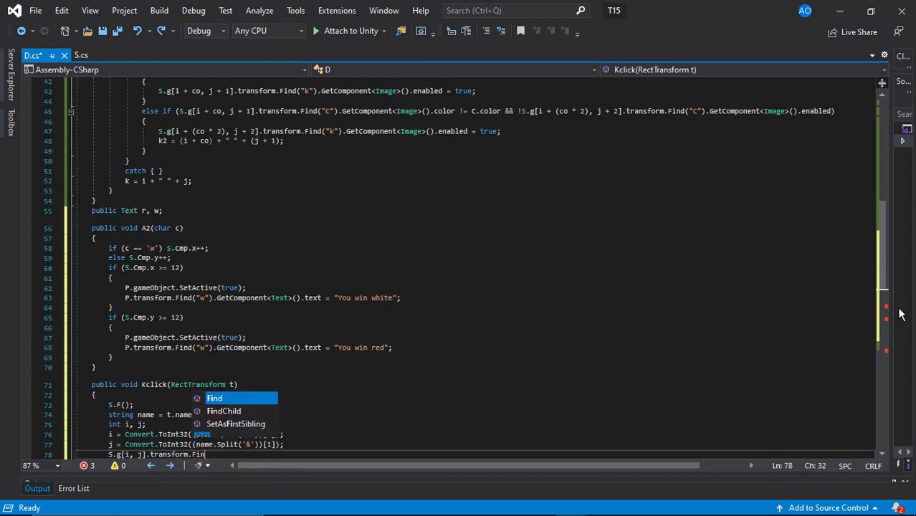
text(d("C").GetCo)
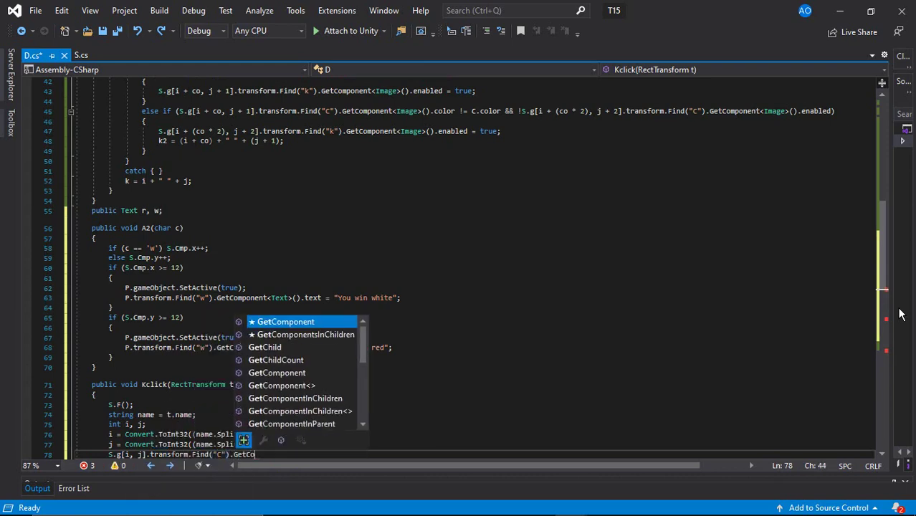
text(mponent<Ima)
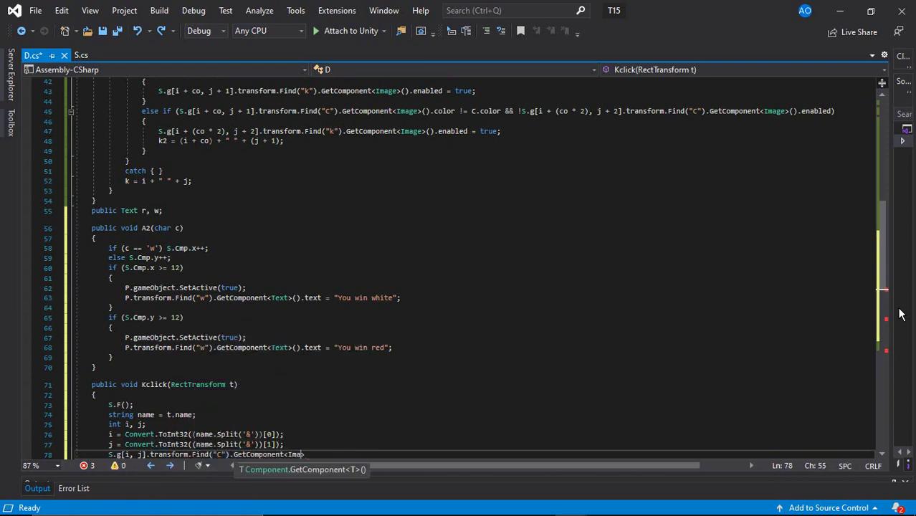
text(ge>().color =)
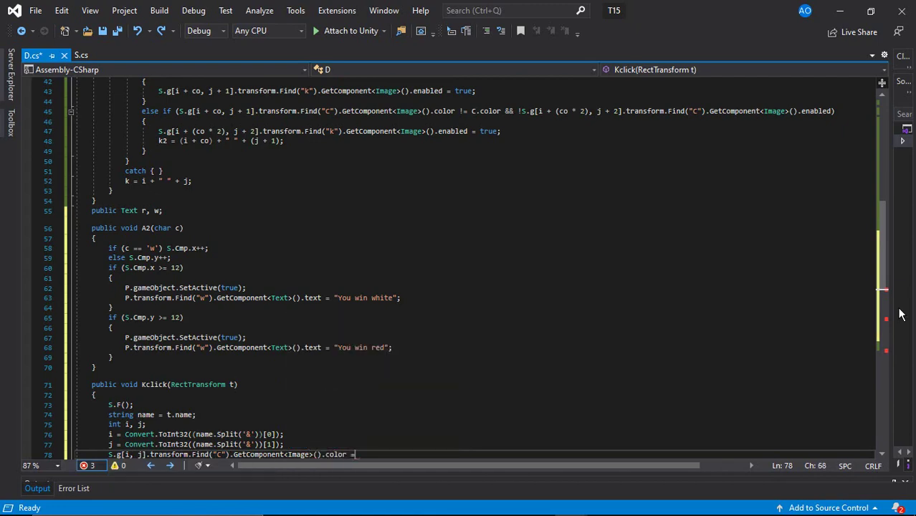
text( color;)
key(Return)
text(S.)
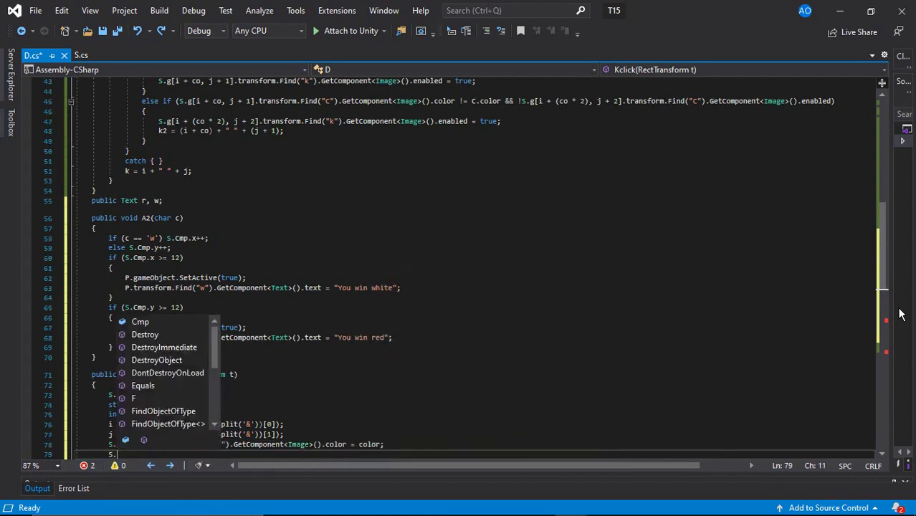
text(g[i, j].tr)
text(ans)
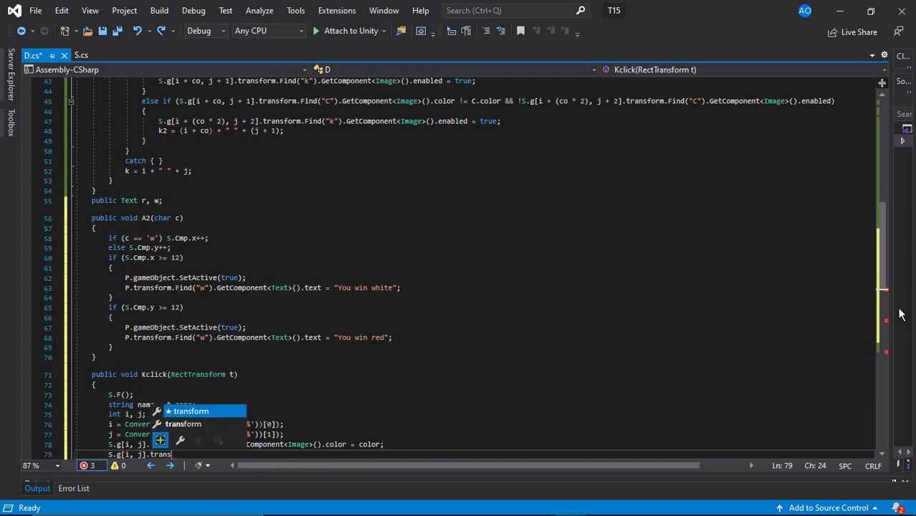
text(form.Find("C"))
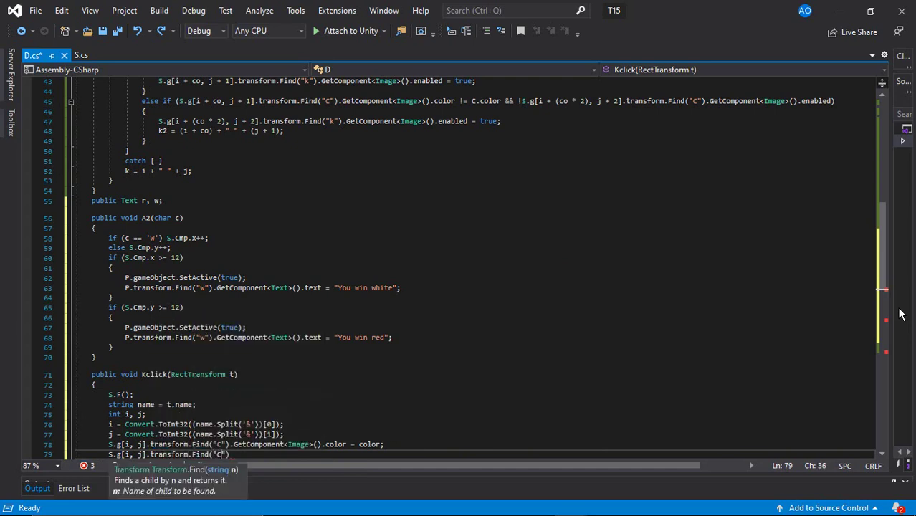
text(.GetCompon)
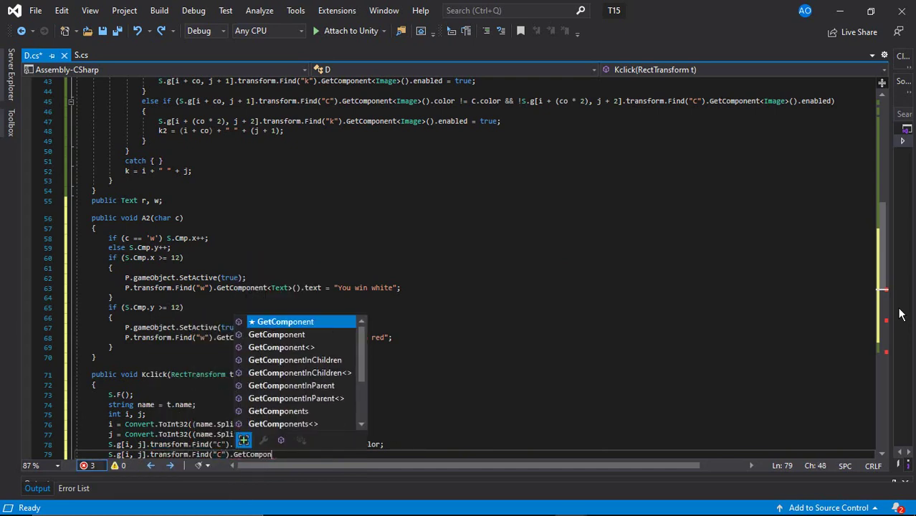
text(ent<Image>())
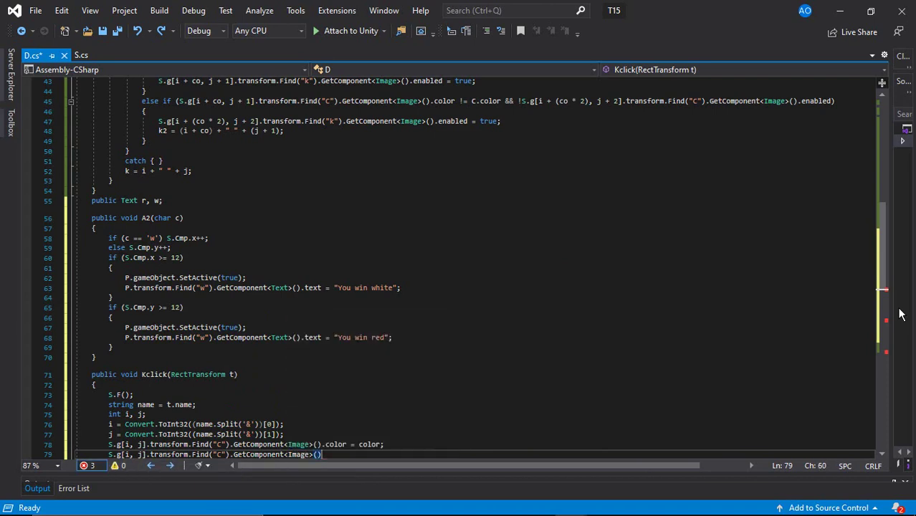
text(.enabled = t)
text(rue;)
Re-read i and j from k split on spaces and disable that square's C image
key(Return)
text(i = Co)
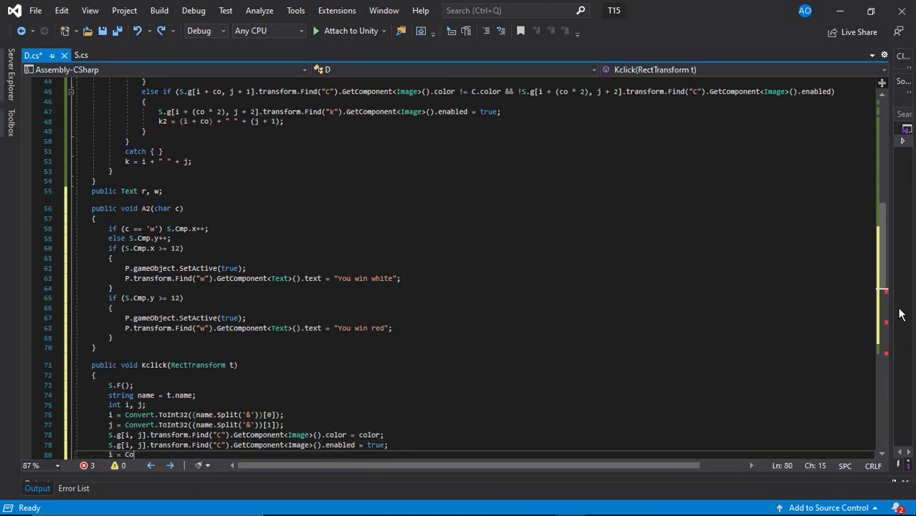
text(nvert.ToInt3)
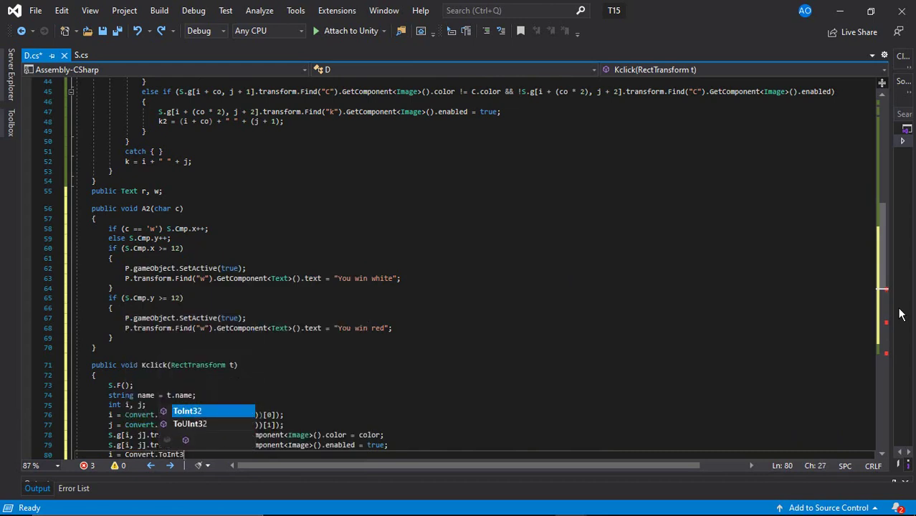
text(2((k.Split)
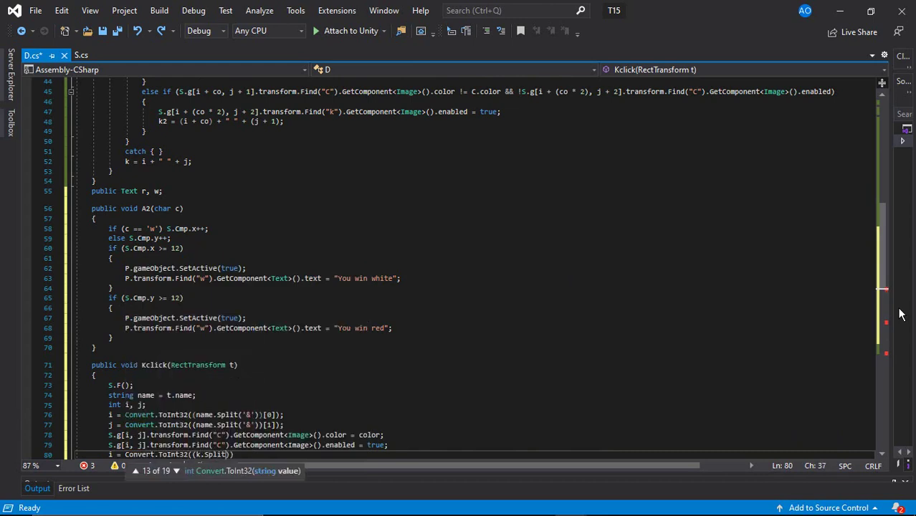
text((' ')[0]);)
key(Return)
text(j =)
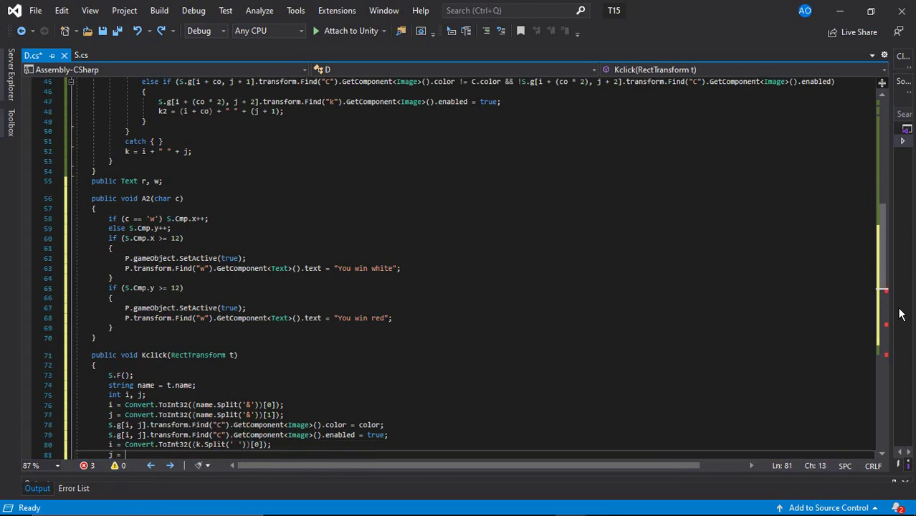
text(Convert.)
text(ToInt32((k.Sp)
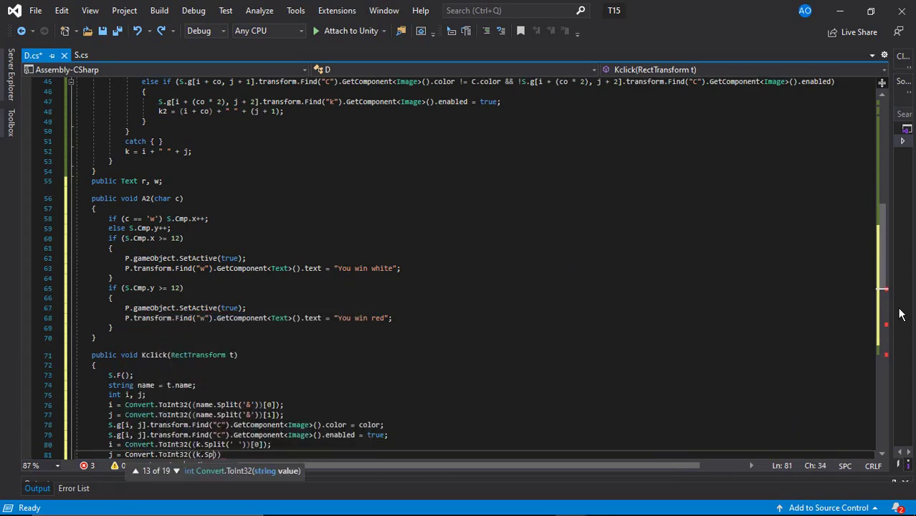
text(lit(' '))[1]))
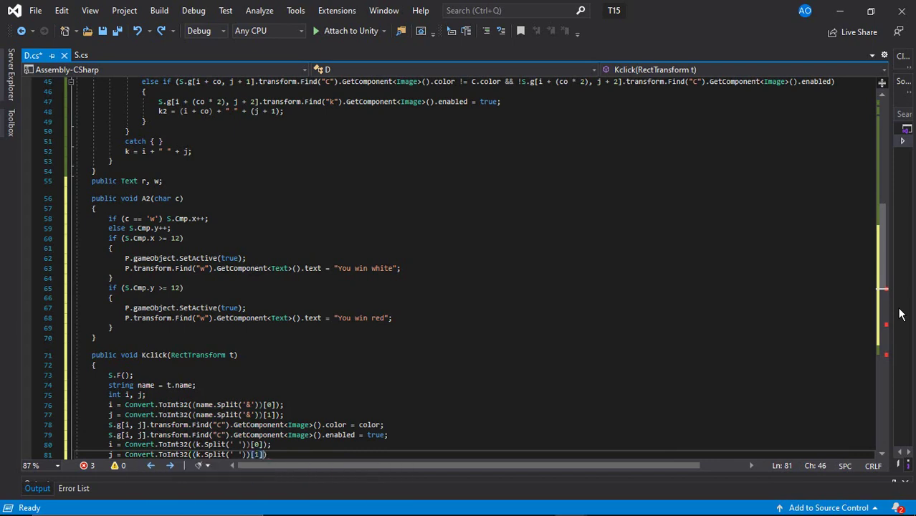
text(;)
key(Return)
text(S.g[i, j])
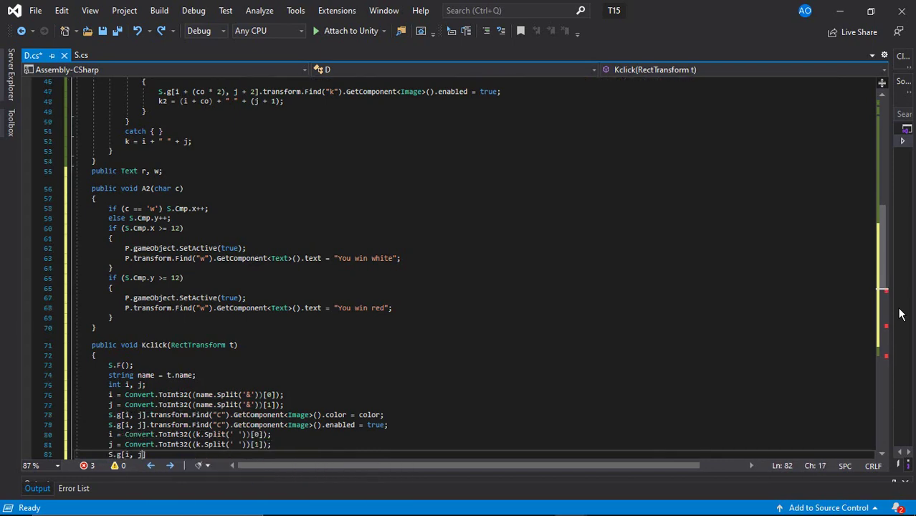
text(.transform.)
text(Find("C").Ge)
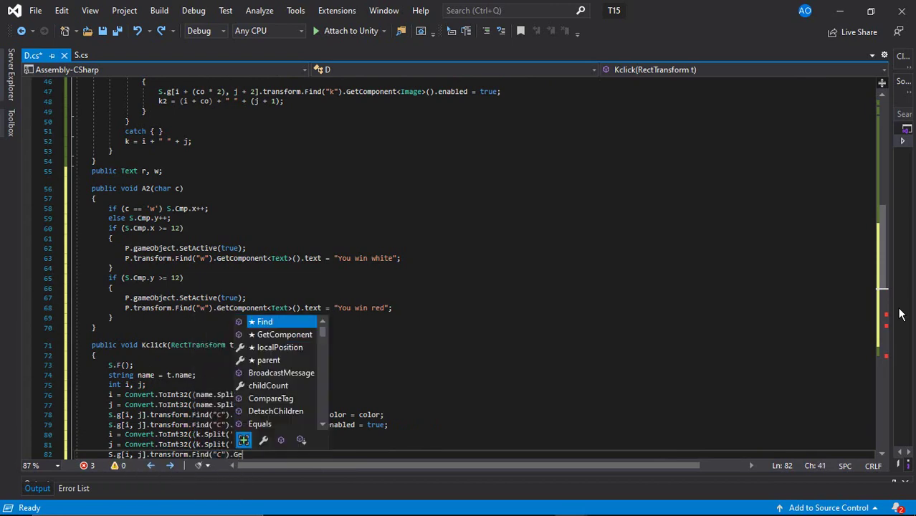
text(tComponent<)
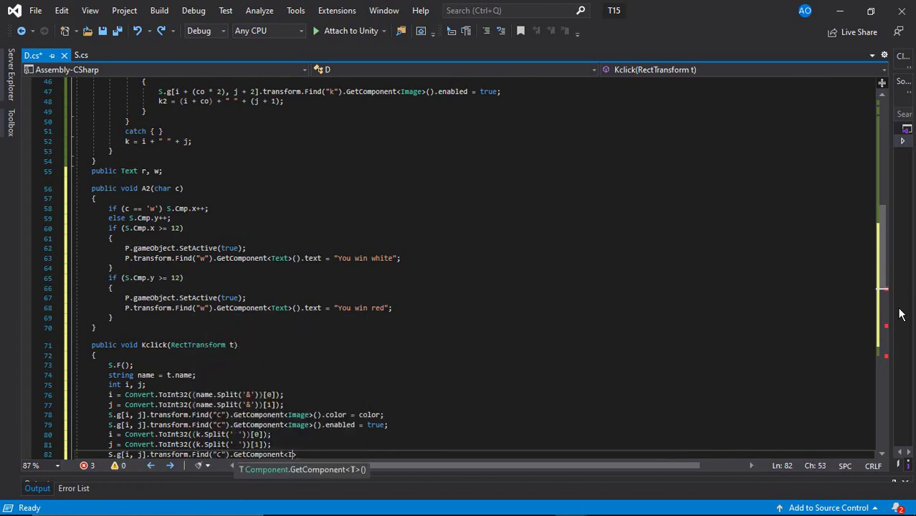
text(Image>().enab)
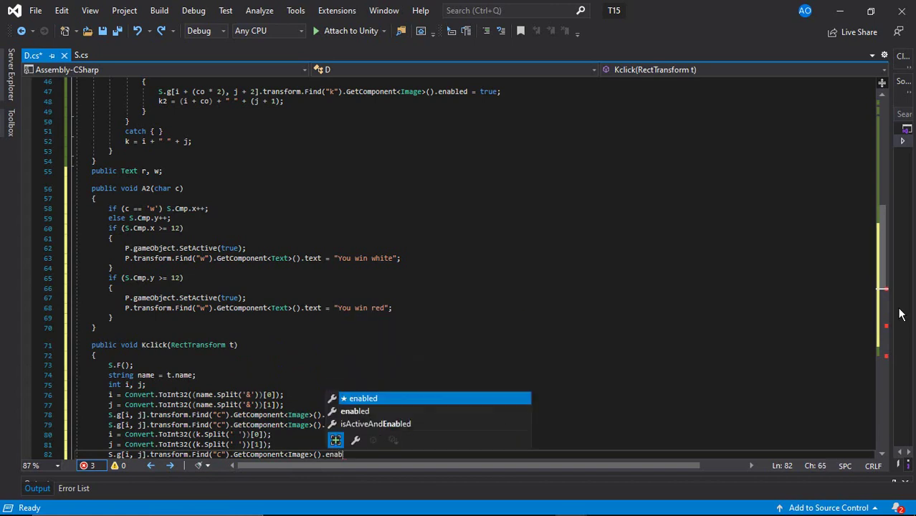
text(led = false;)
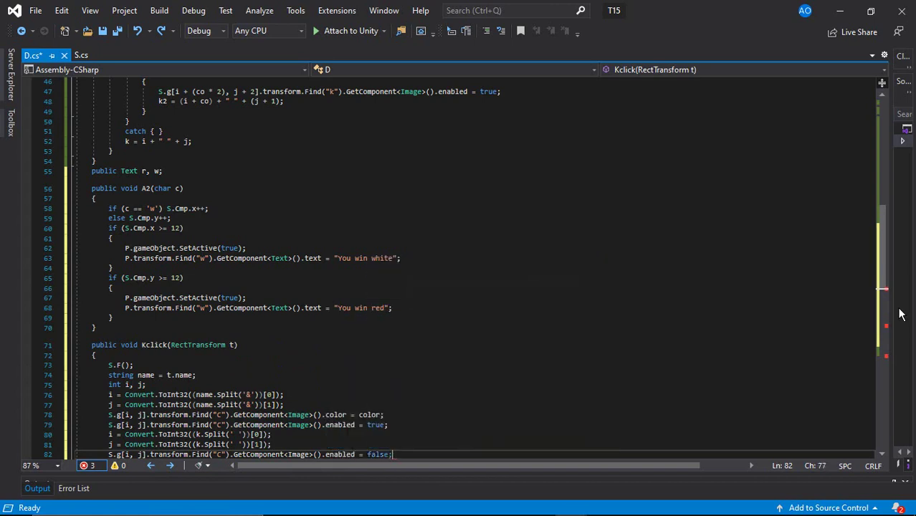
Begin an if condition checking k2 is set and comparing name and k2 coordinate parts
key(Return)
Complete the capture condition on line 83 that compares the jumped square, and open its block
text(if (k2 !=)
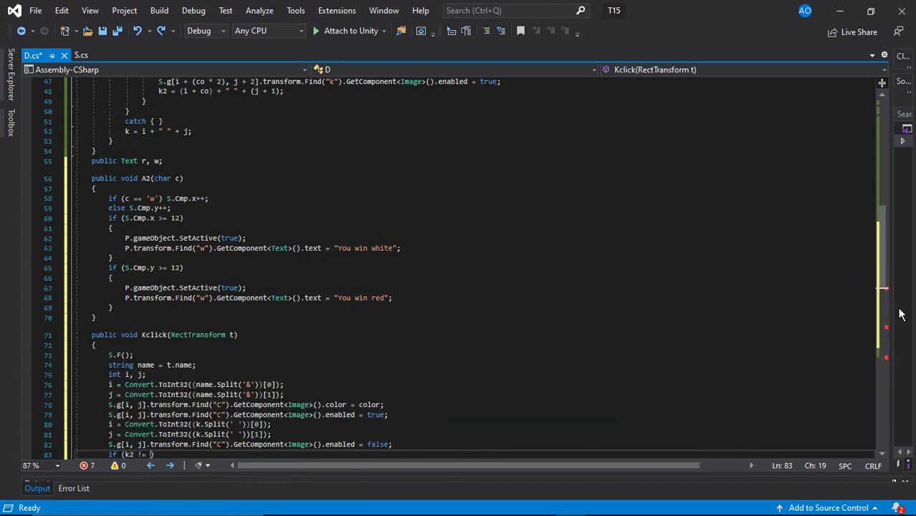
text(onv)
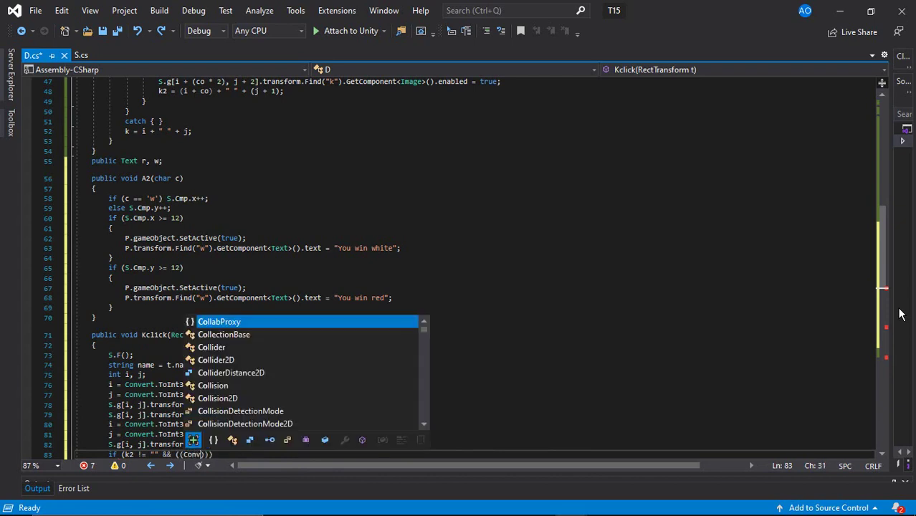
text(ert.ToInt()
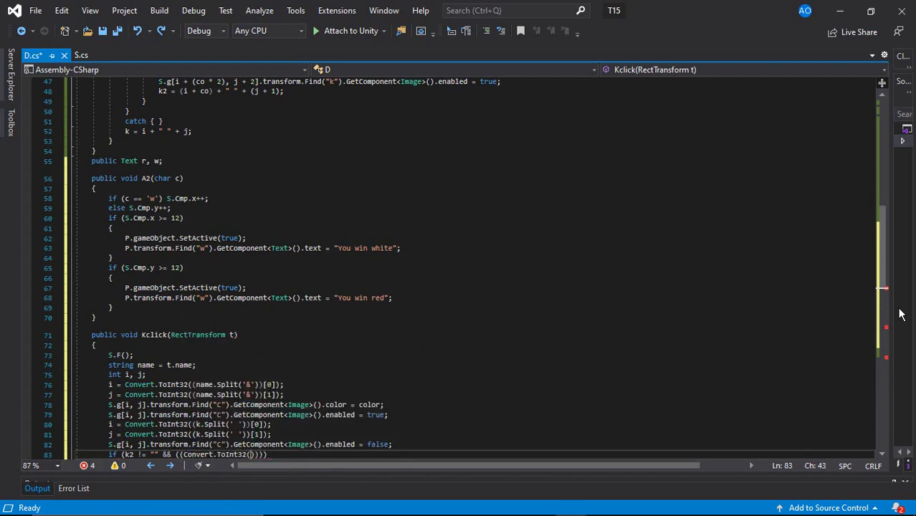
text((name.Split()
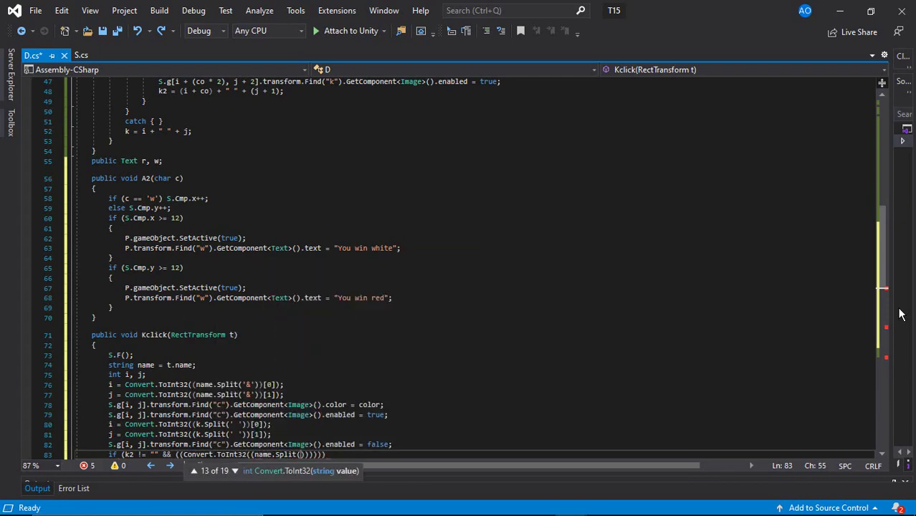
text('&'))[1]) - )
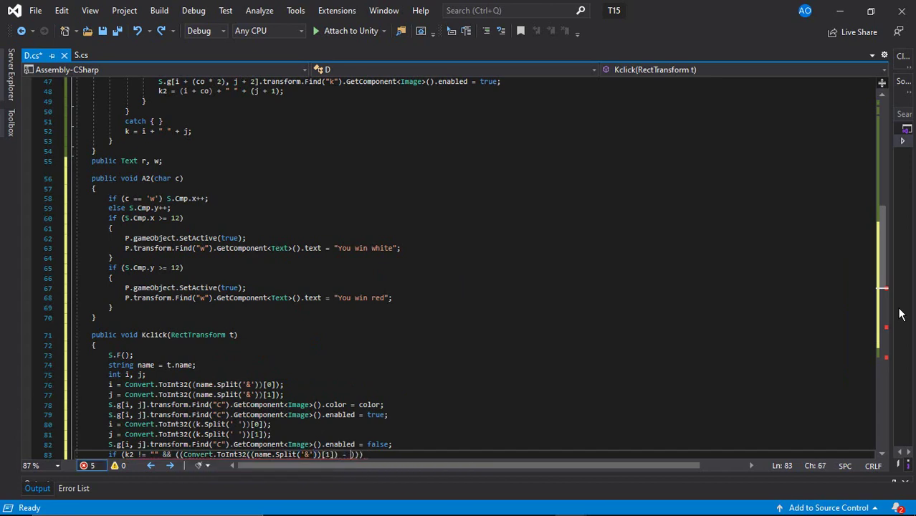
text(nv)
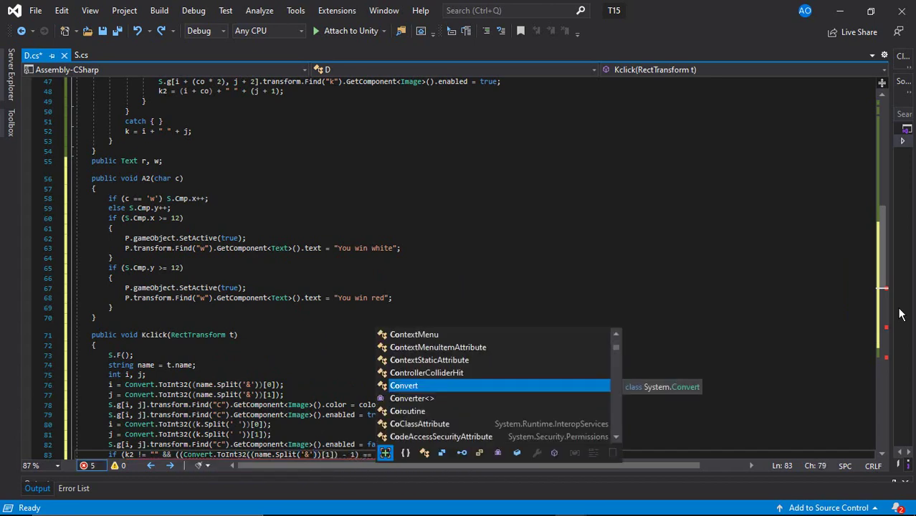
text(ert.ToInt32(()
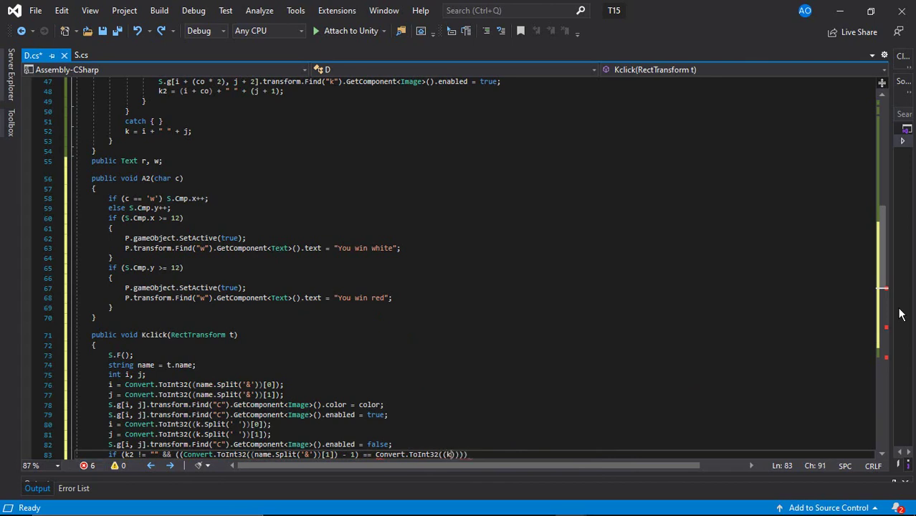
text(k2.Split(' ')
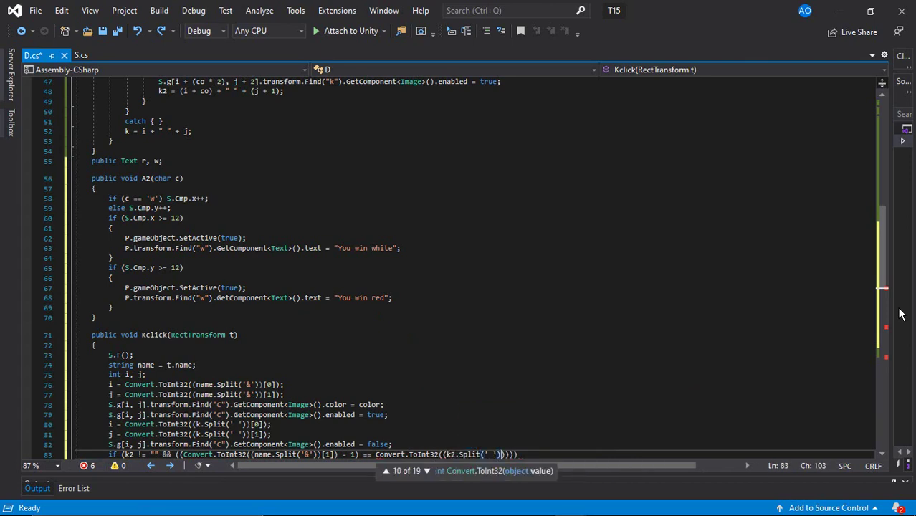
text())[1]) || (Co)
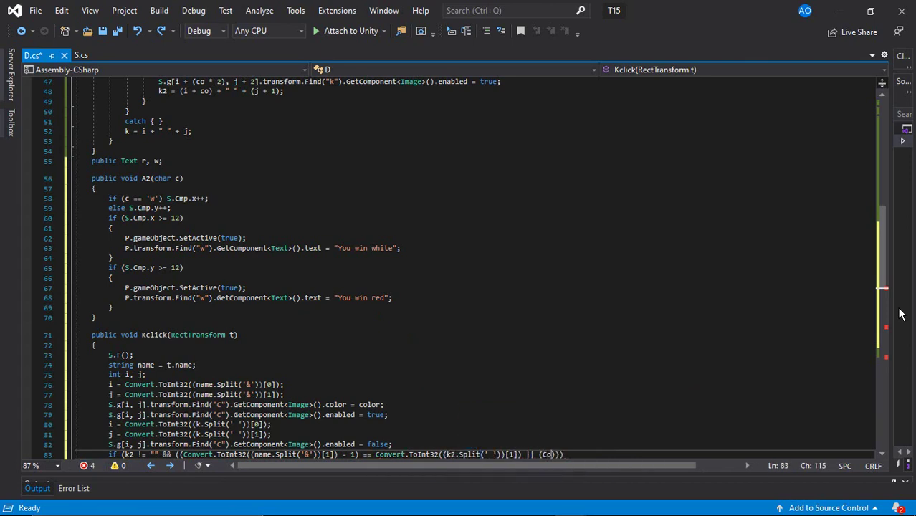
text(nvert.ToInt3)
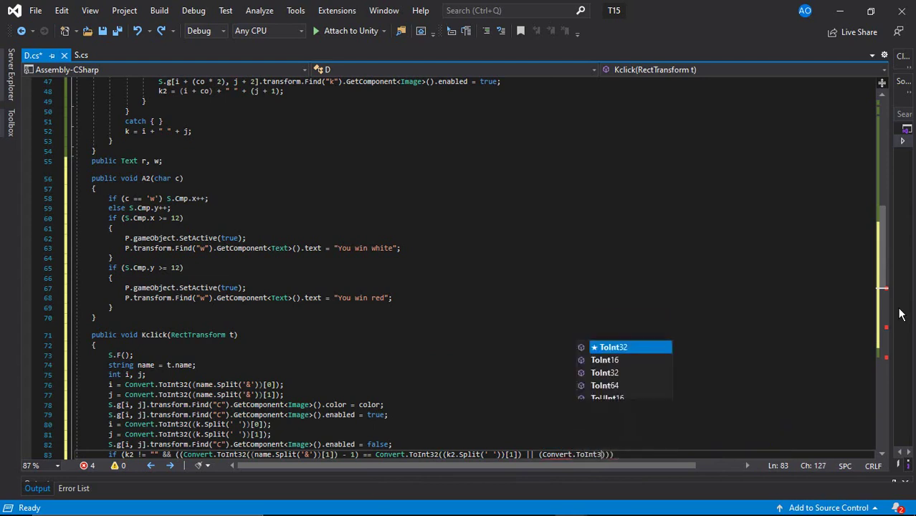
text(2((name.Spli)
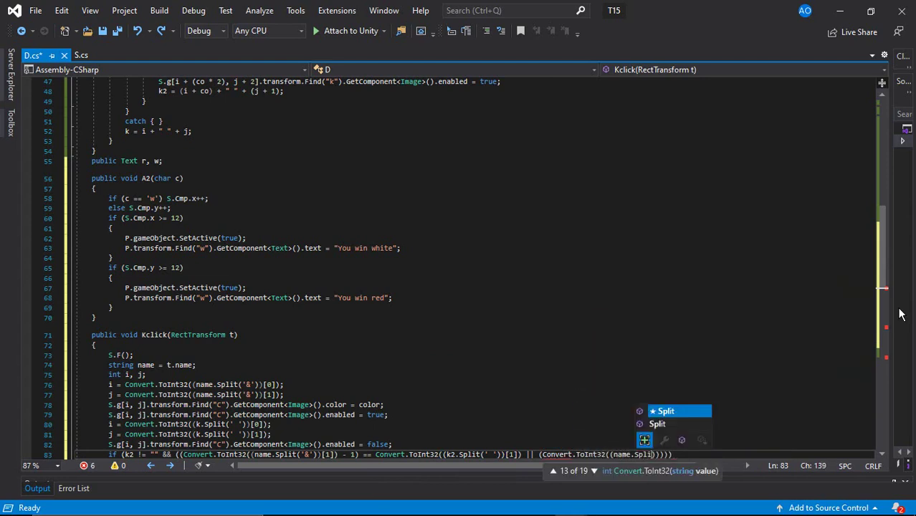
text(t('&'))[1]) + 1) == Convert.ToInt32((k2.Split(')
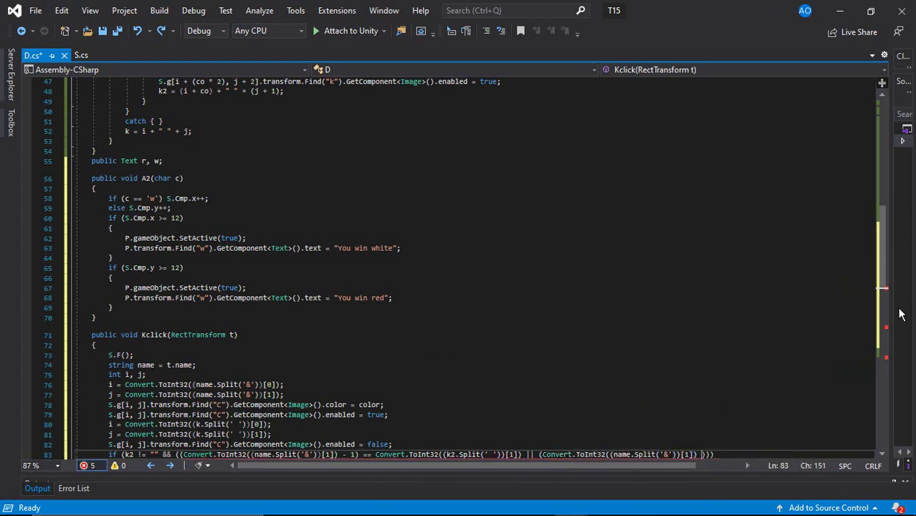
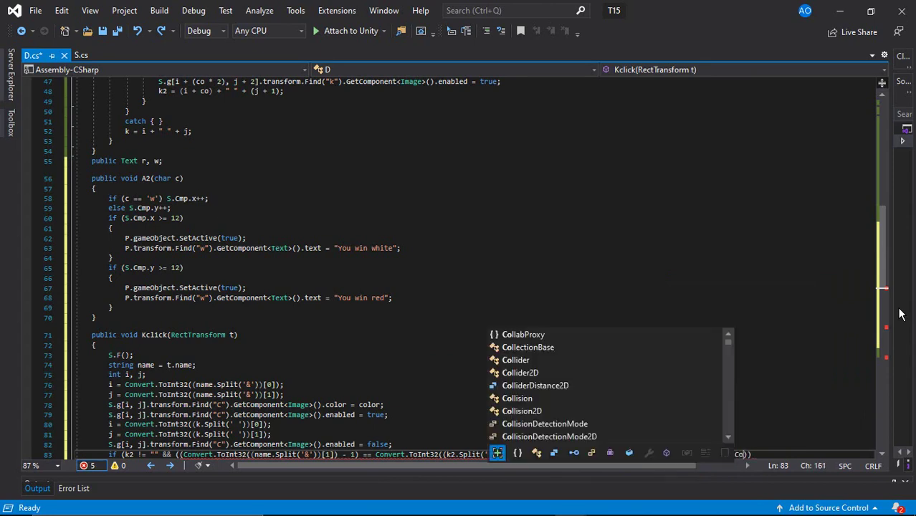
Begin an if condition checking k2 is set and comparing name and k2 coordinate parts
Complete the capture condition on line 83 that compares the jumped square, and open its block
text(onvert.ToInt(()
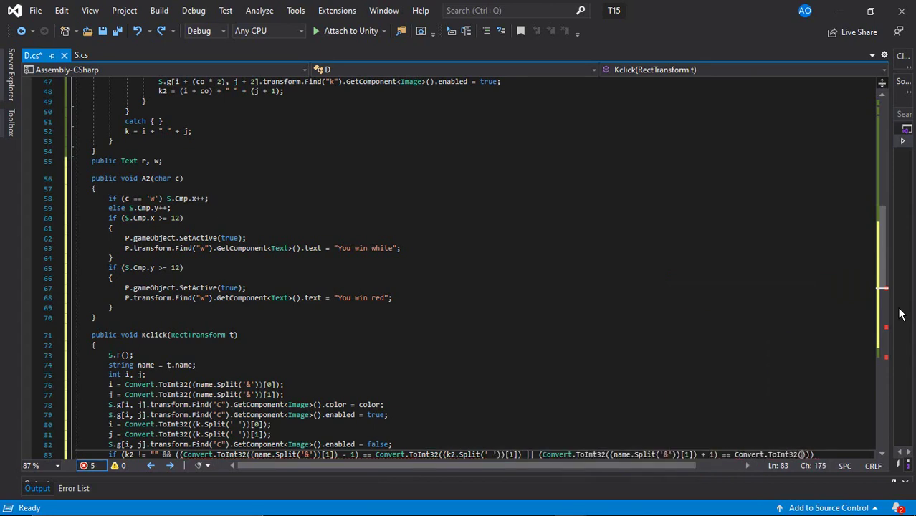
text(k2.Split()
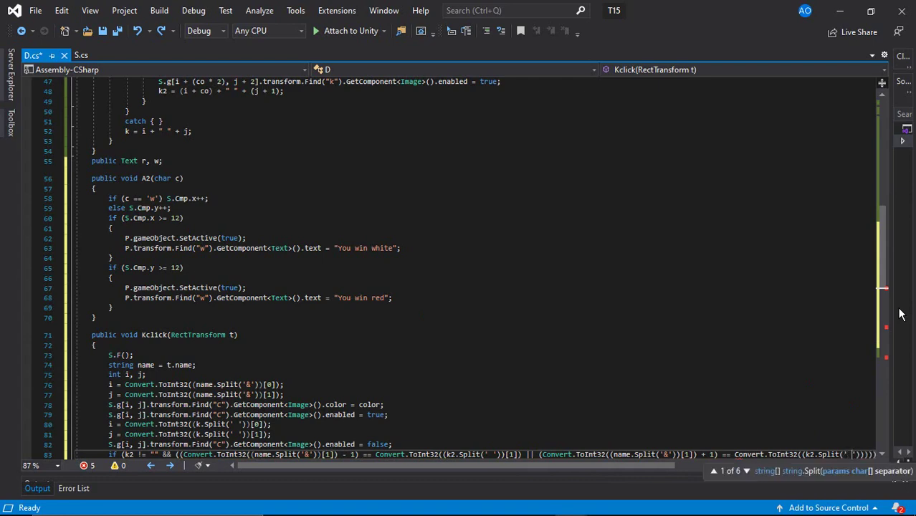
text(' '))[1)))
key(Return)
text({)
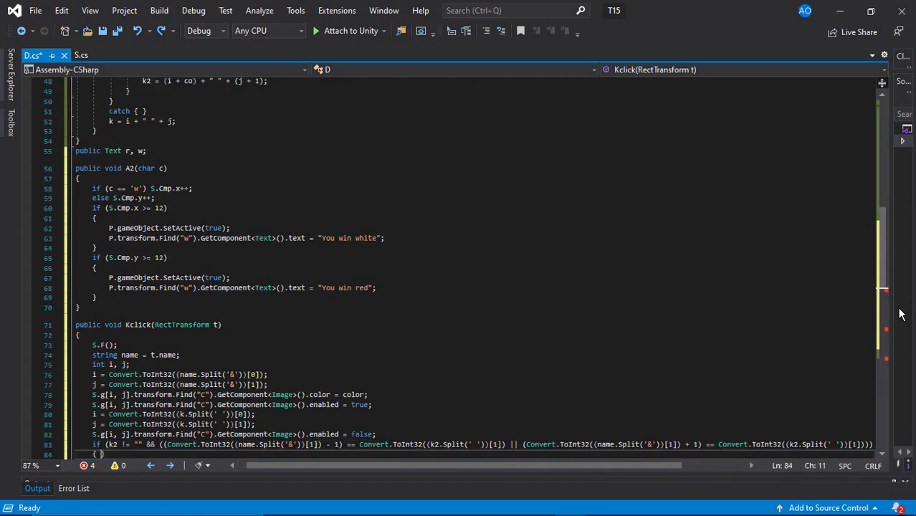
key(Return)
Set i and j from k2.Split(' ') and disable the C image on that square
text(i = Conver)
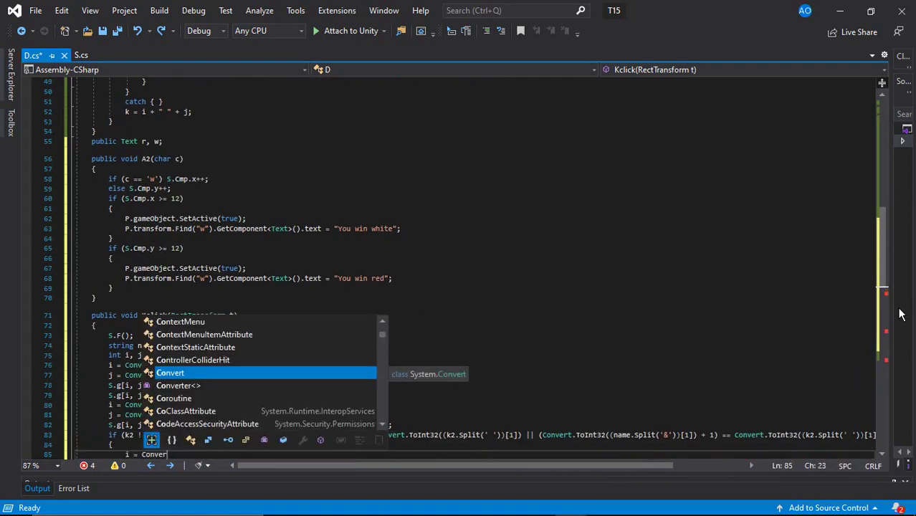
text(t.ToInt32()
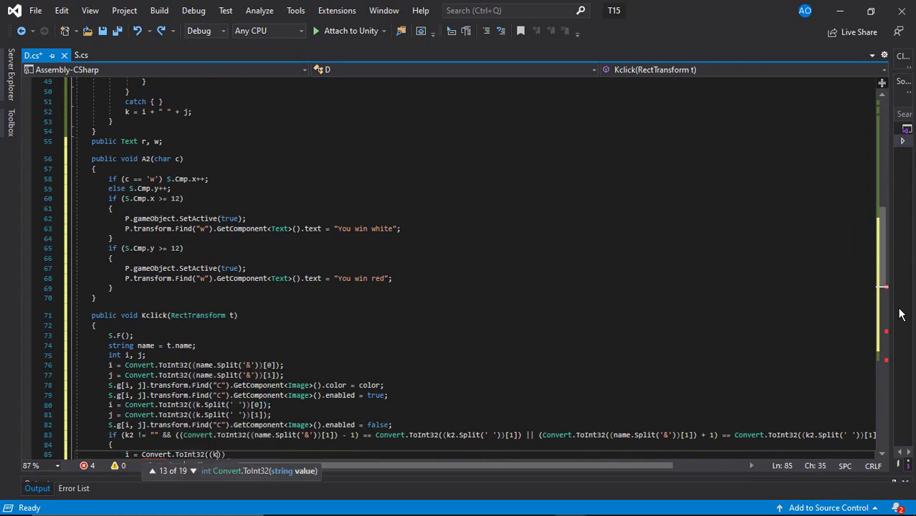
text((k2.Split(' ')
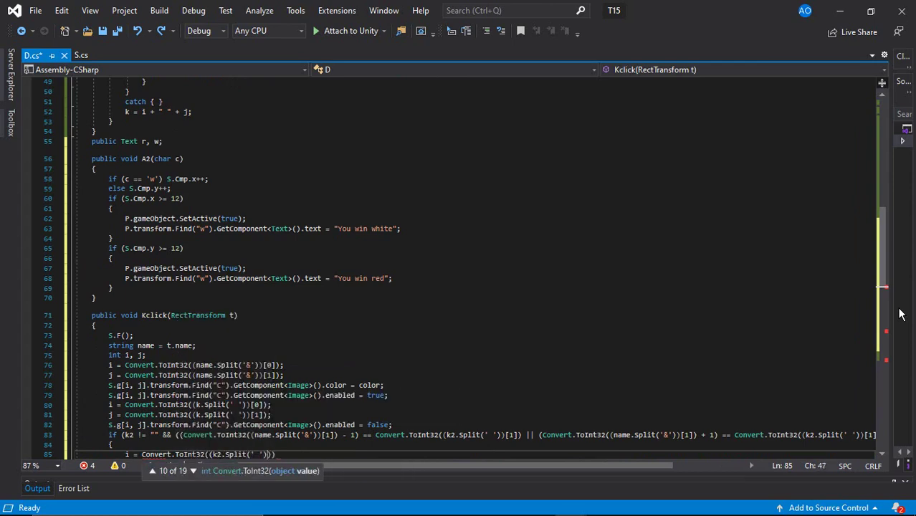
text())[0]);)
key(Return)
text(j = )
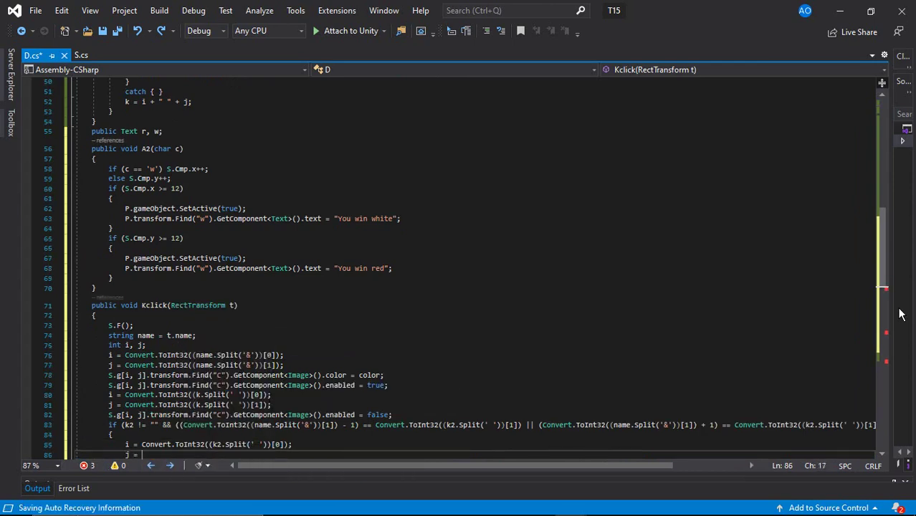
text(Convert.ToIn)
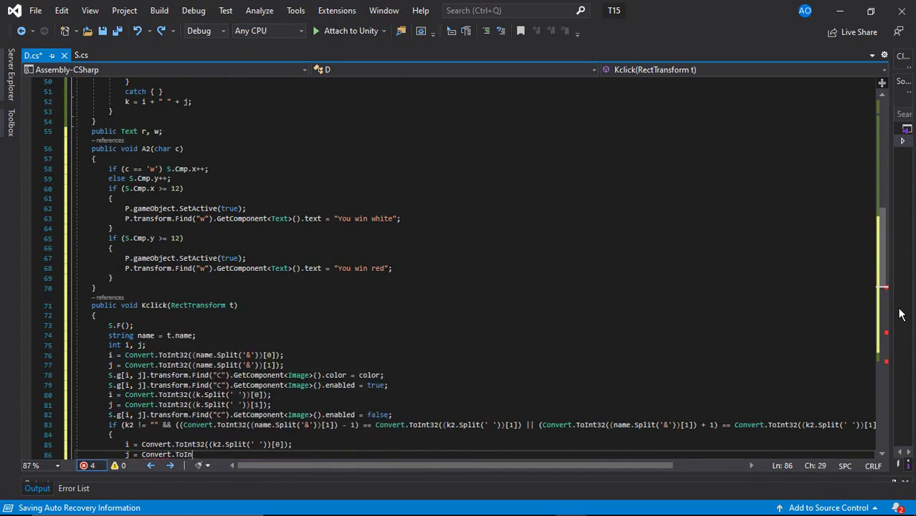
text(t32((k2.Split(')
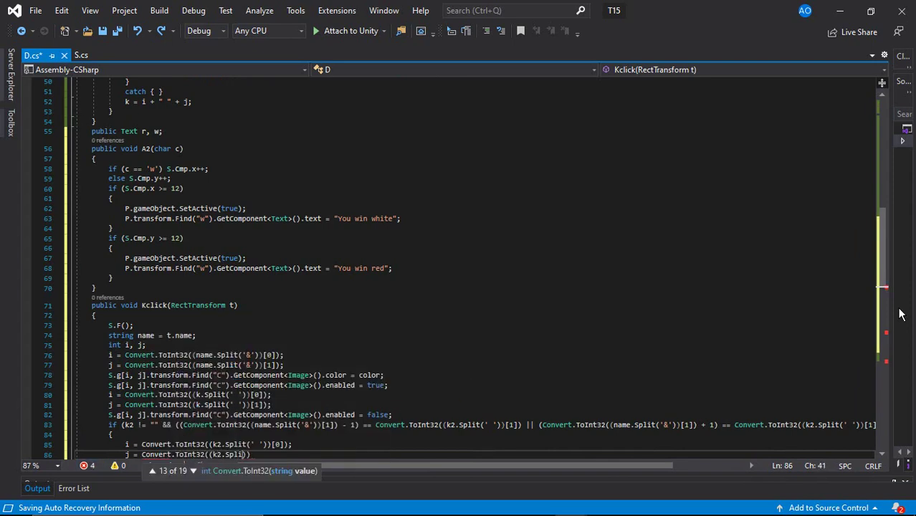
text( ')[1])
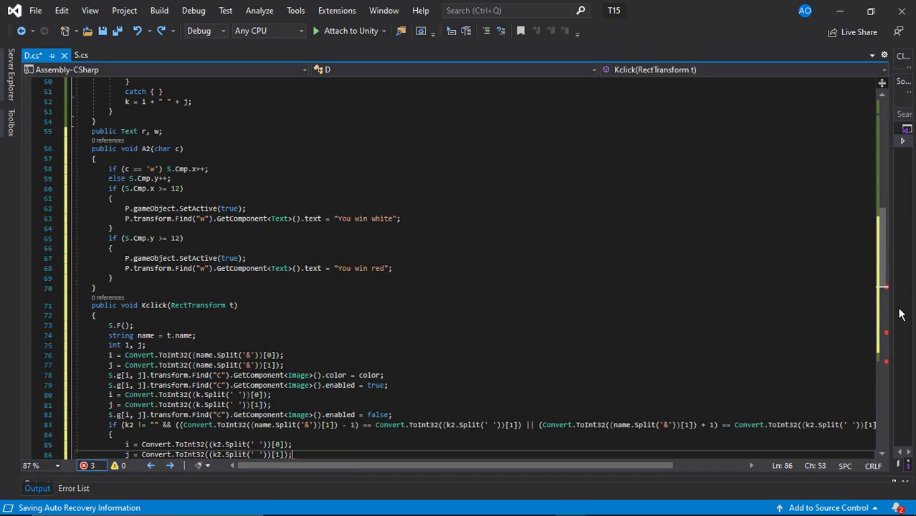
text();)
key(Return)
text(S.g[i, j].)
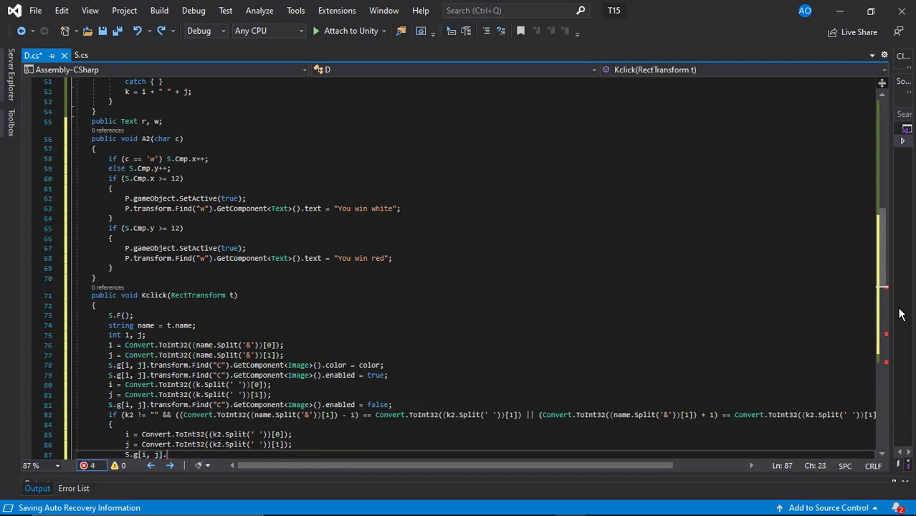
text(transform.Fin)
text(d("C").Get)
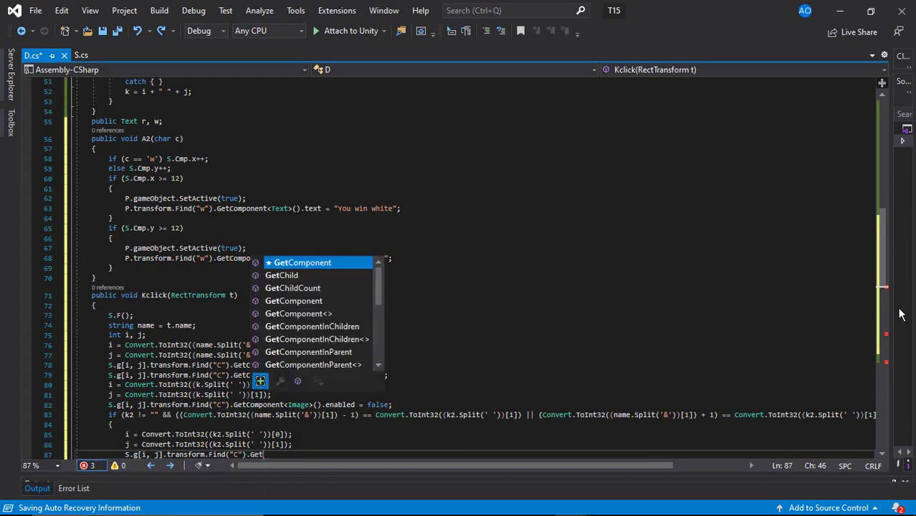
text(Component<Ima)
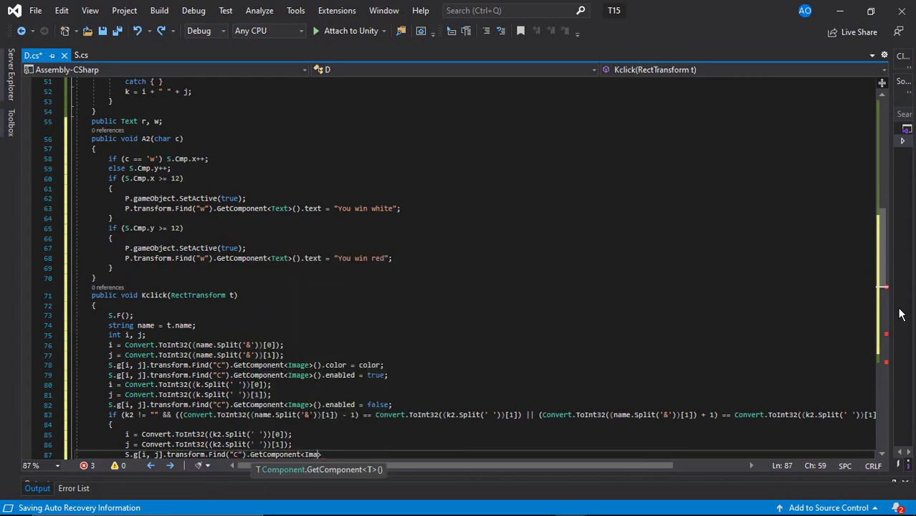
text(ge>().enable)
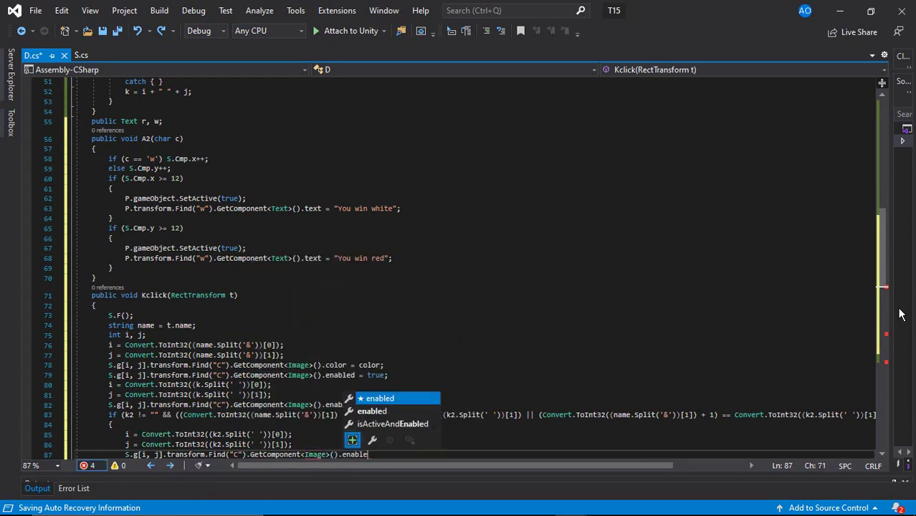
text(d = false;)
key(Return)
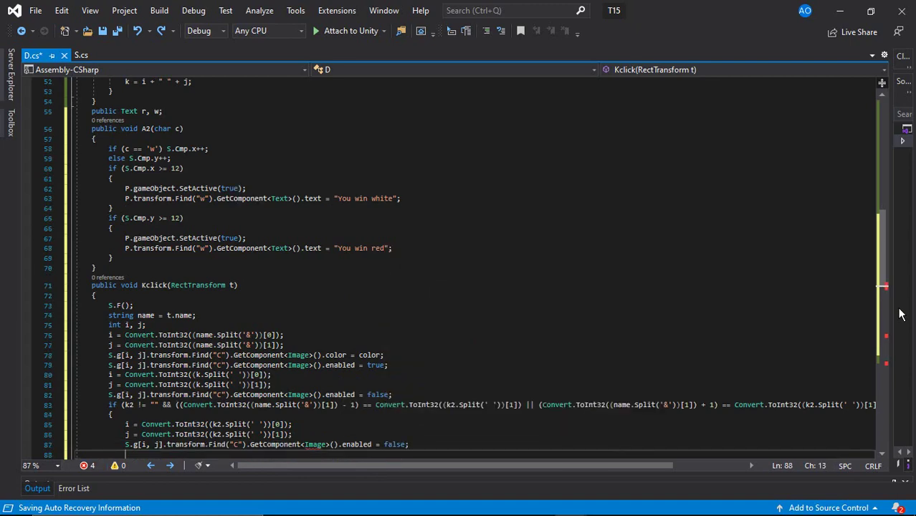
text(if (color == )
text(Color.white))
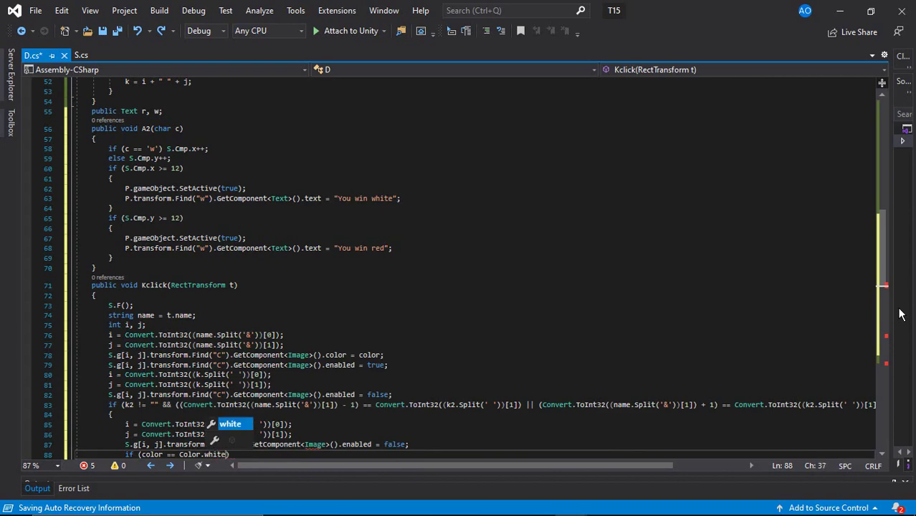
text( A2('w');)
Award the capture with A2('w') or A2('r') and refresh r and w from S.Cmp
key(Return)
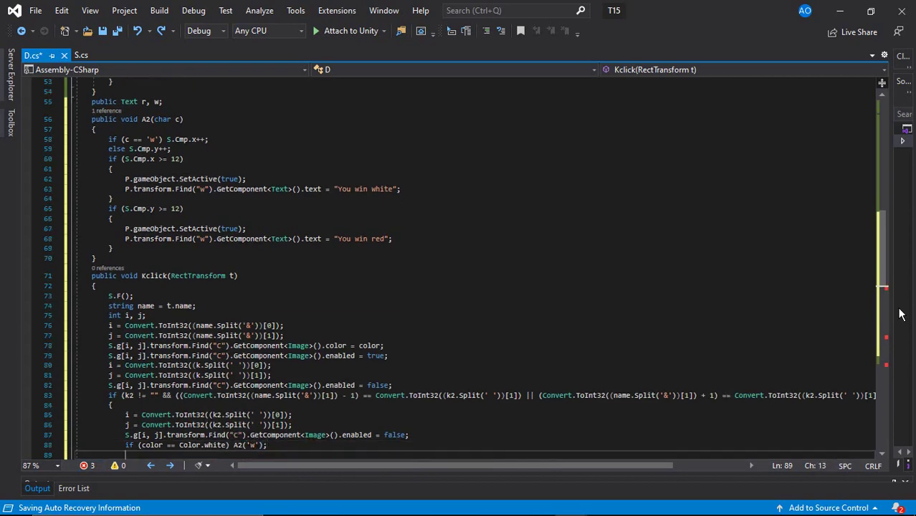
text(else A2('r');)
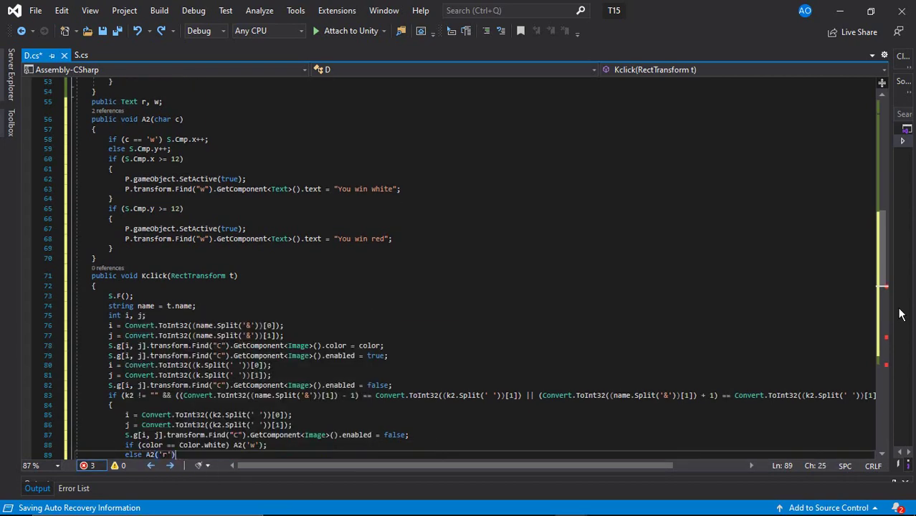
key(Return)
text(ext = )
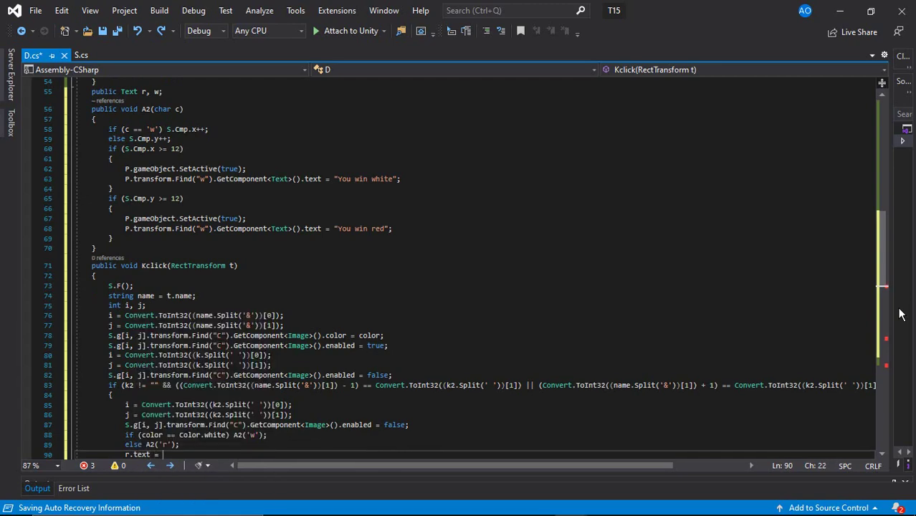
text(S.Cmp.x + "";)
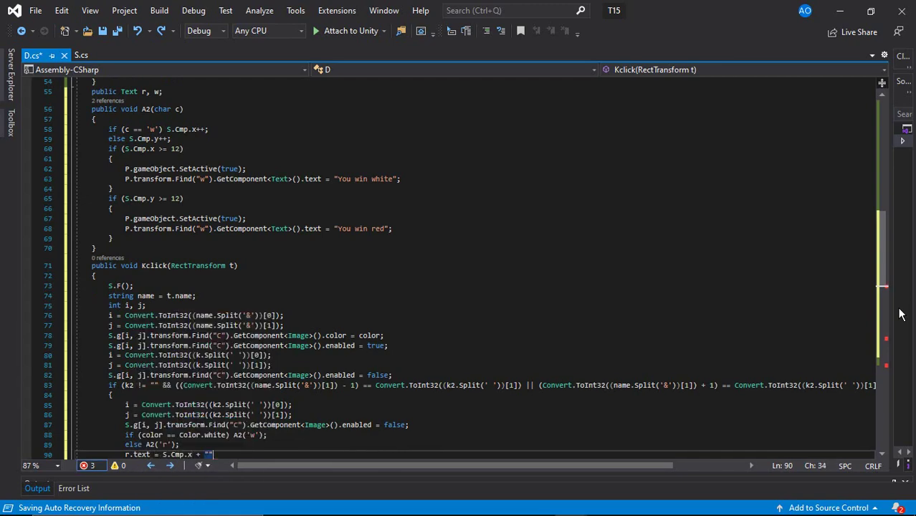
key(Return)
text(ext = )
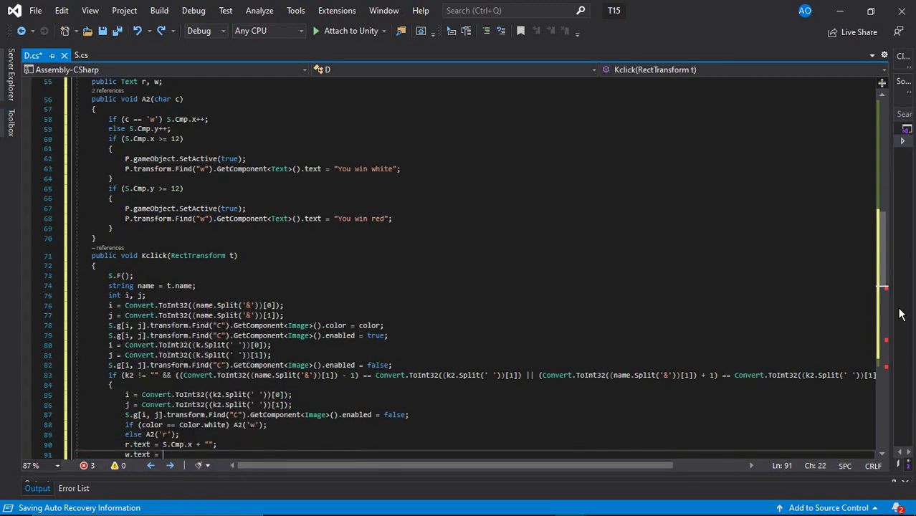
text(S.Cmp.y + "")
text(;)
key(Return)
Clear k2, close the capture block, and toggle color between Color.red and Color.white
key(Return)
text(k2 =)
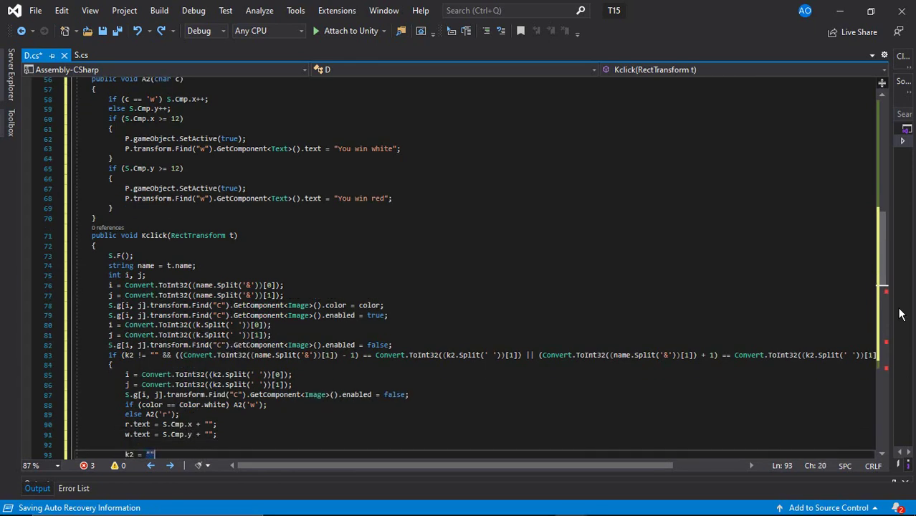
text(;)
key(Return)
text(})
key(Return)
text(if (co)
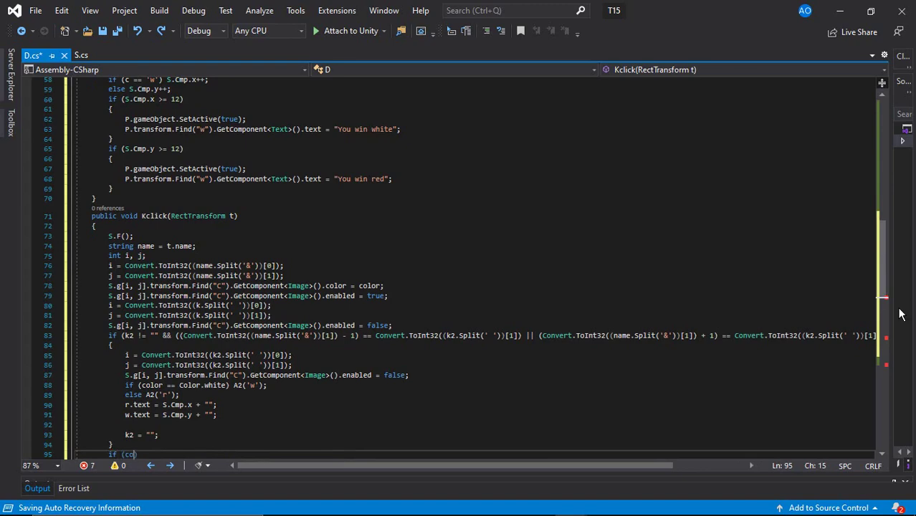
text(lor == Color)
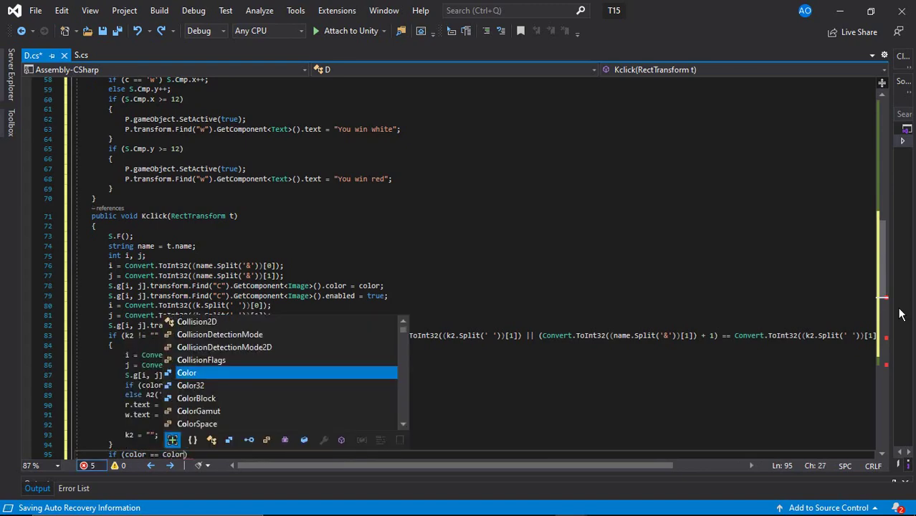
text(.white) && c)
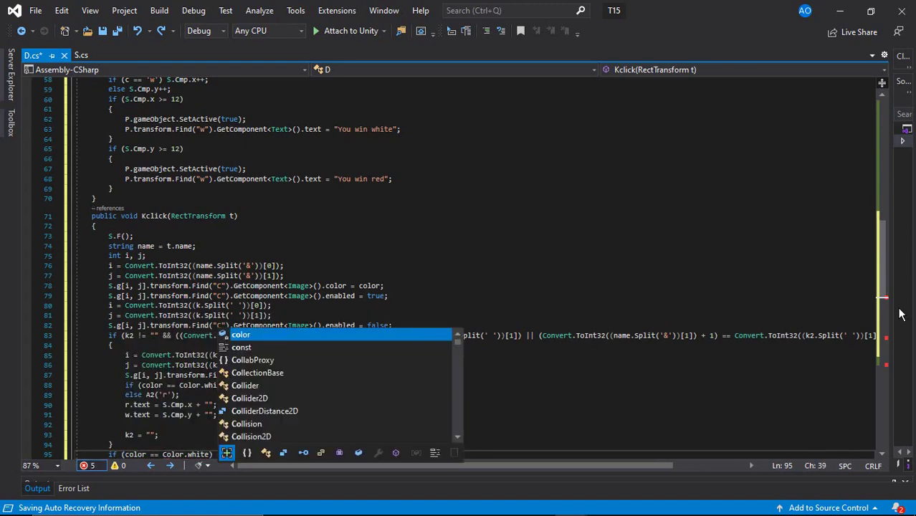
text(r = Color.re)
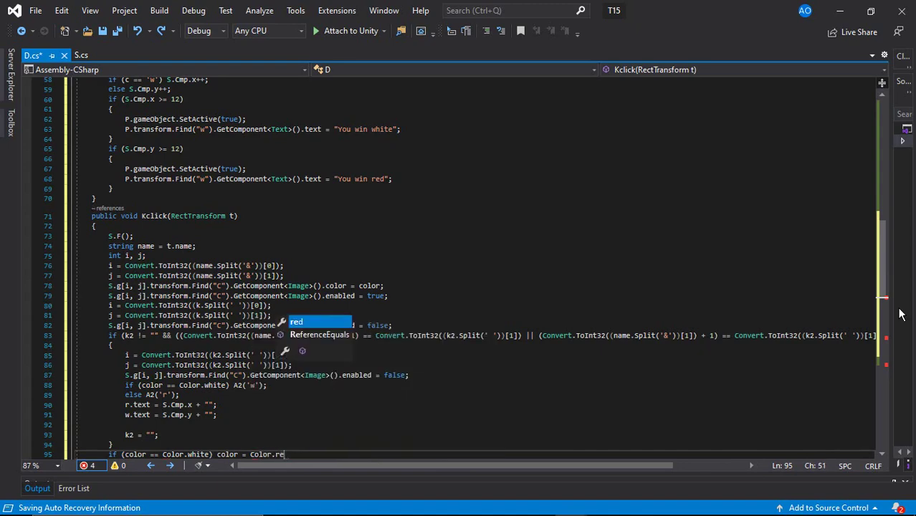
text(d;)
key(Return)
text(else col)
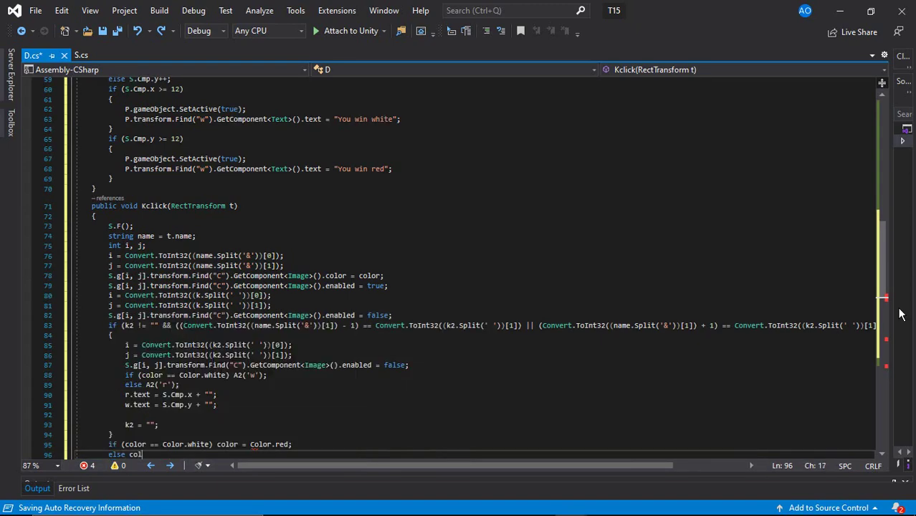
text(or = Color.)
text(white;)
Close the turn-switch block and delete the stray else and blank lines after Kclick
key(Return)
text(})
scroll(290, 370, down, 5)
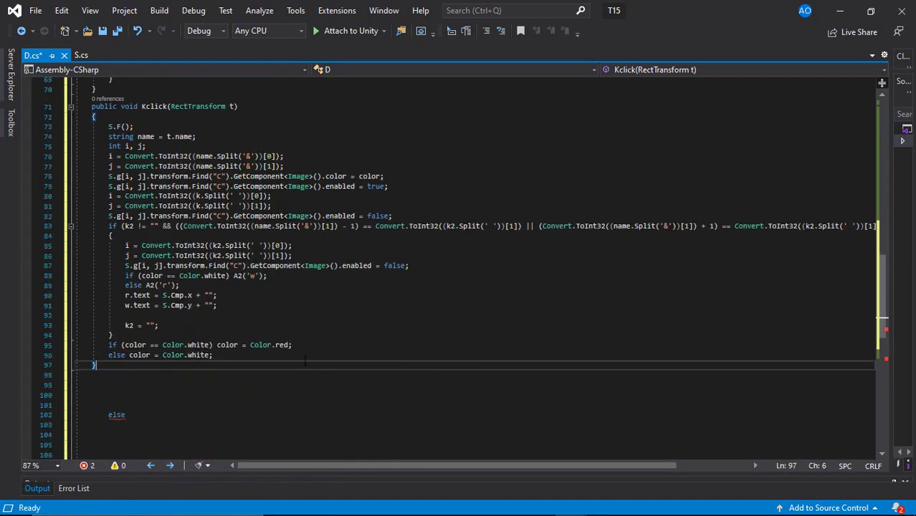
scroll(289, 369, up, 1)
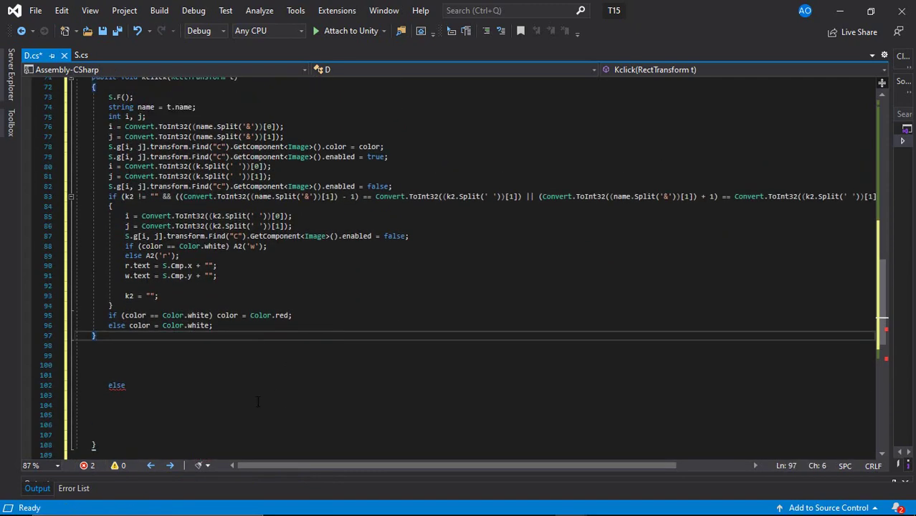
scroll(250, 401, down, 2)
scroll(243, 380, down, 2)
scroll(230, 358, up, 3)
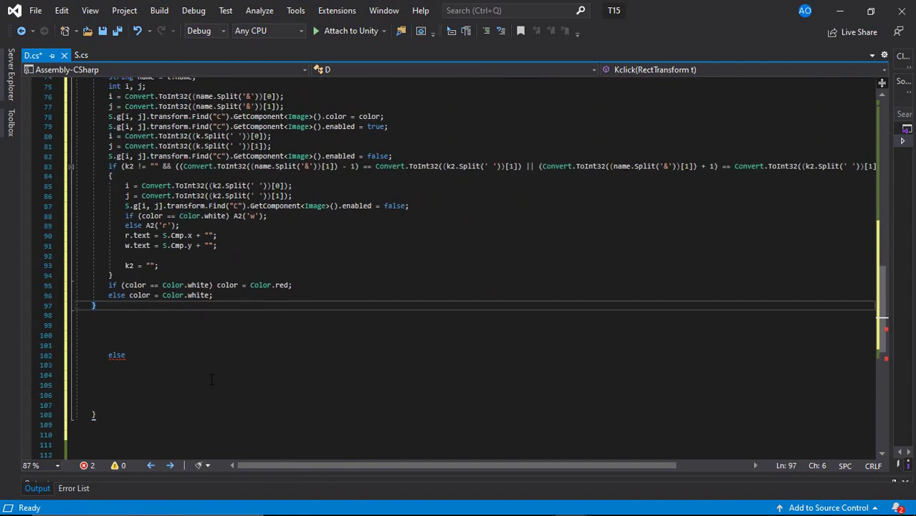
click(91, 364)
drag(222, 346, 266, 308)
key(Delete)
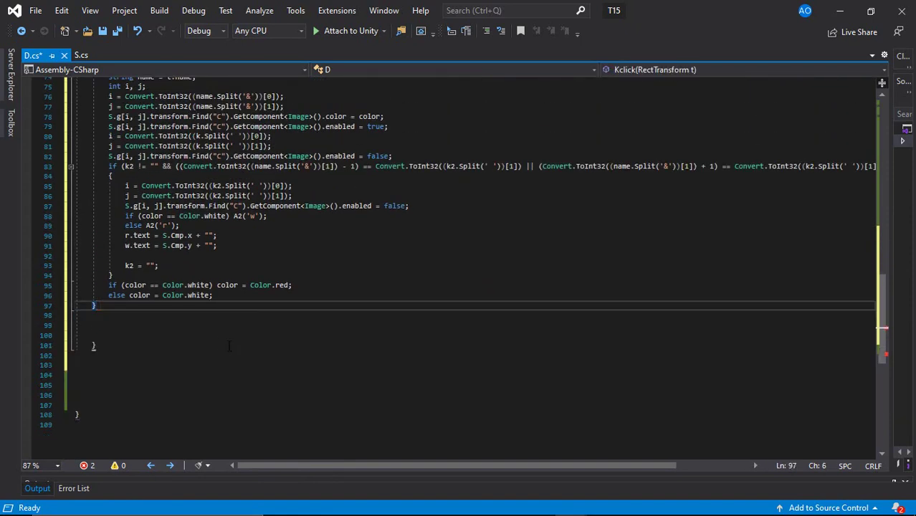
Remove the remaining blank lines and extra brace in D.cs, then go back to Unity
click(219, 341)
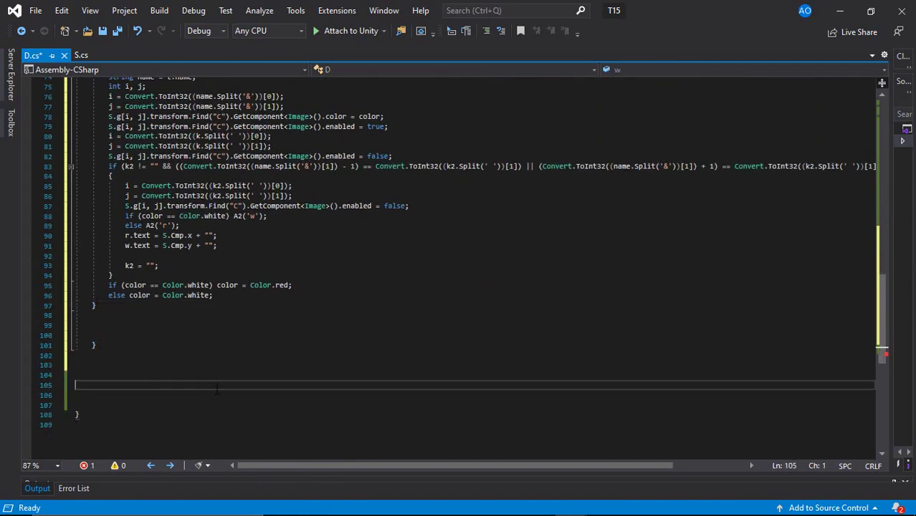
drag(215, 378, 284, 318)
key(BackSpace)
key(BackSpace)
scroll(301, 330, up, 2)
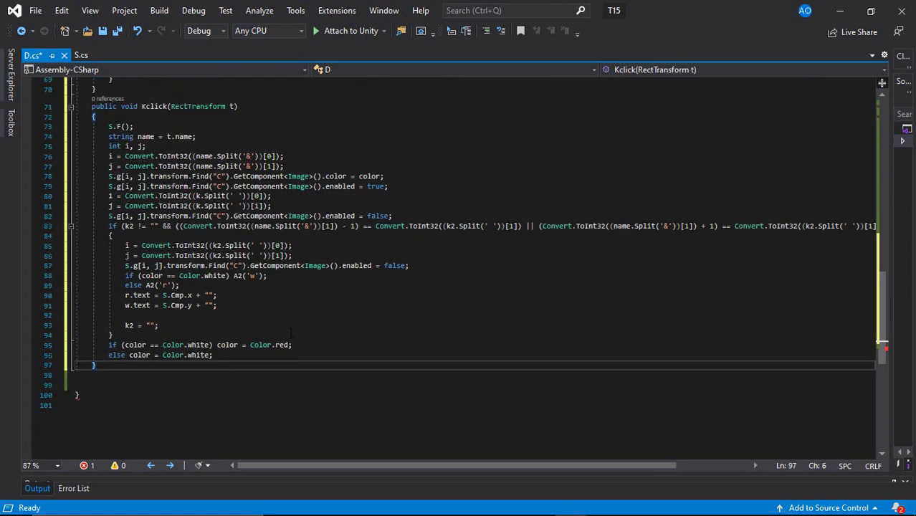
scroll(309, 353, up, 1)
scroll(732, 286, down, 1)
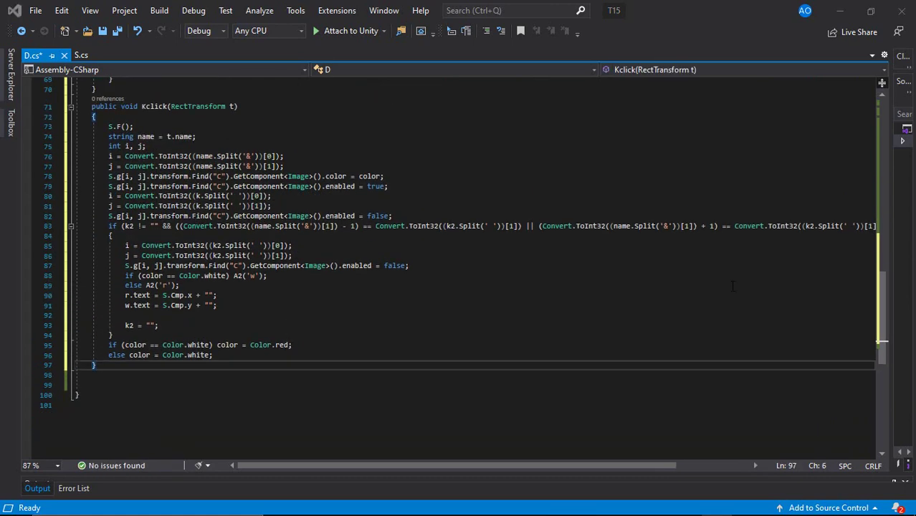
click(732, 285)
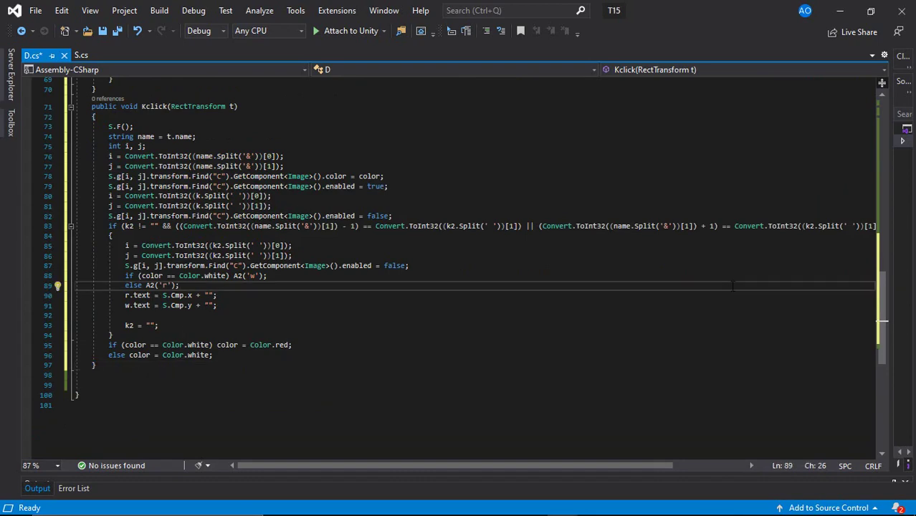
click(840, 10)
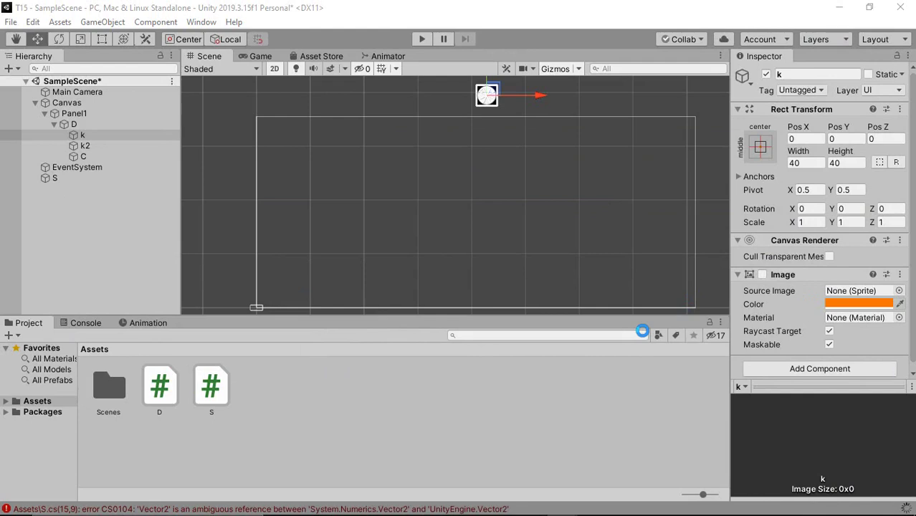
Add a UI > Panel under the Canvas and bring up its rename option
right_click(103, 105)
mouse_move(167, 335)
click(246, 305)
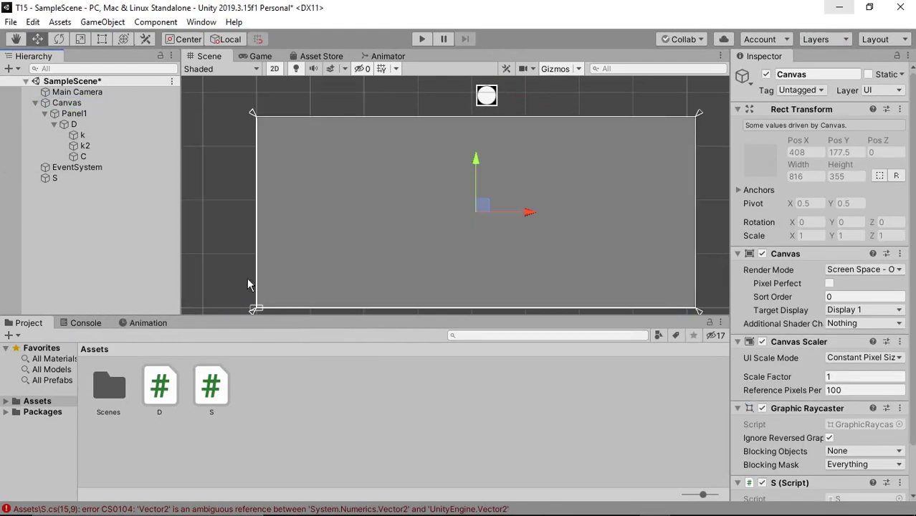
right_click(132, 170)
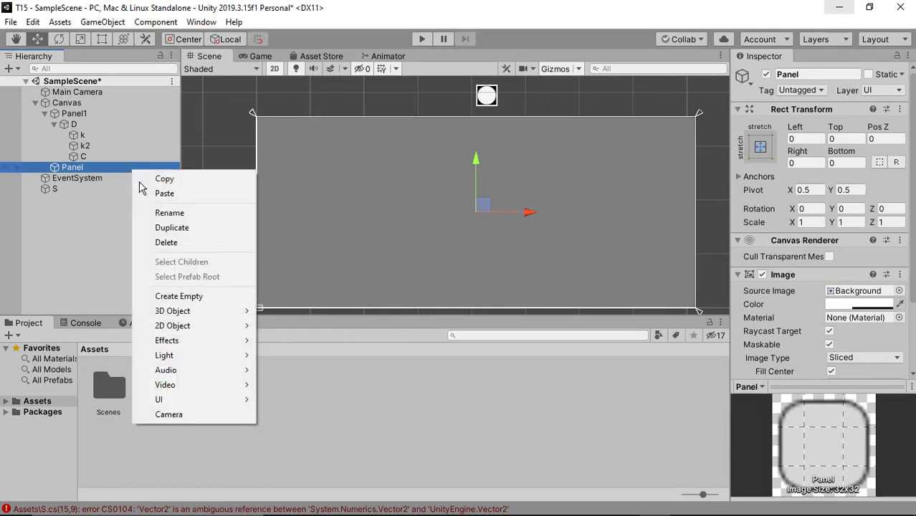
Rename the new panel to Panel2
click(159, 214)
text(Panel)
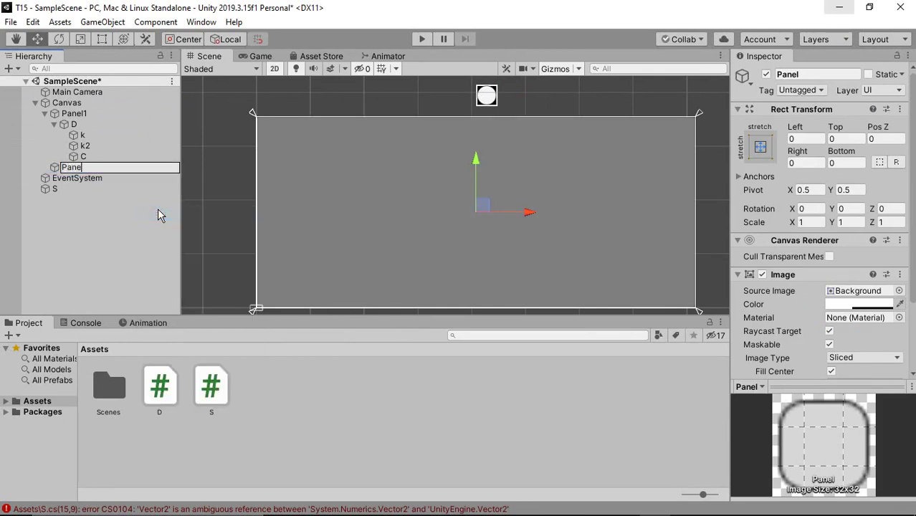
text(2)
key(Return)
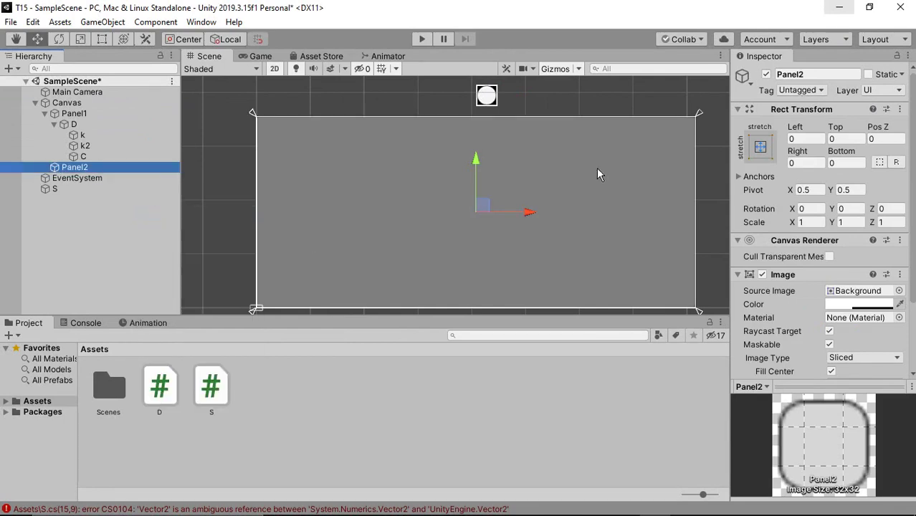
Tint Panel2's image yellow, hex FFF300 with alpha 57
click(860, 304)
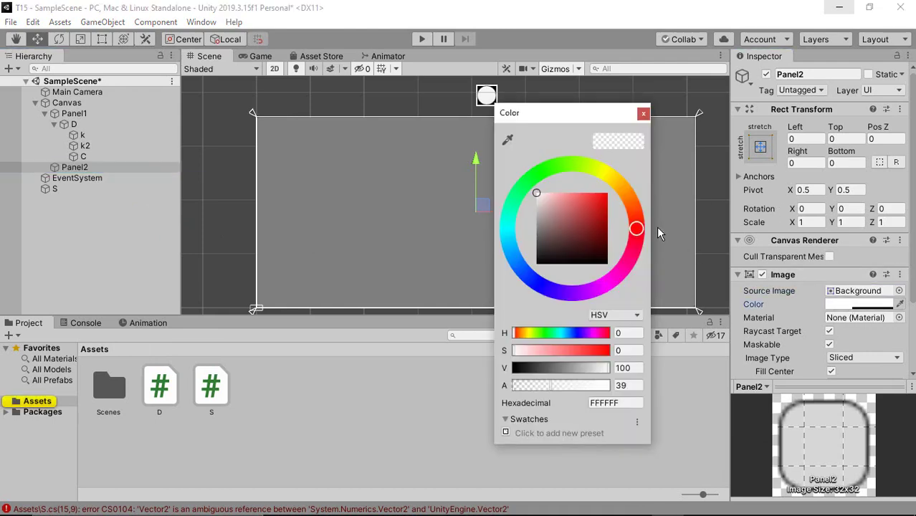
mouse_move(637, 231)
mouse_down()
mouse_move(607, 175)
mouse_move(641, 180)
mouse_up()
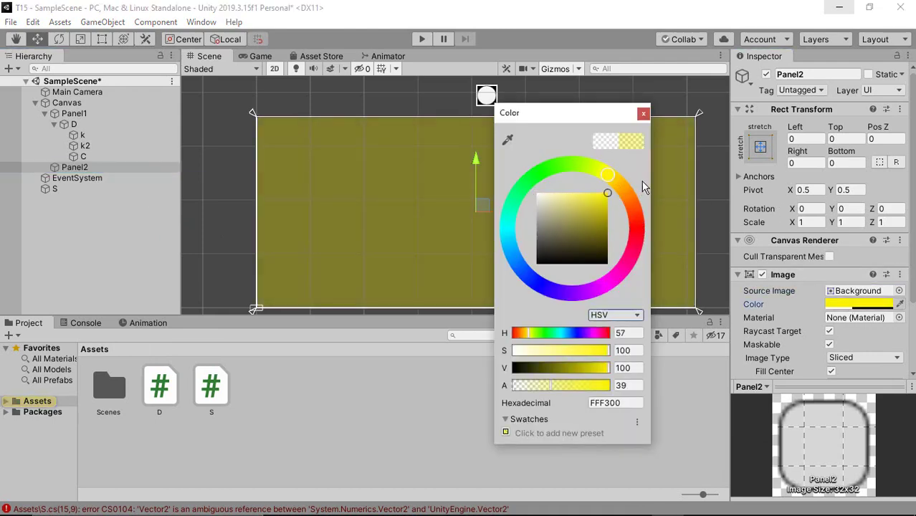
click(564, 384)
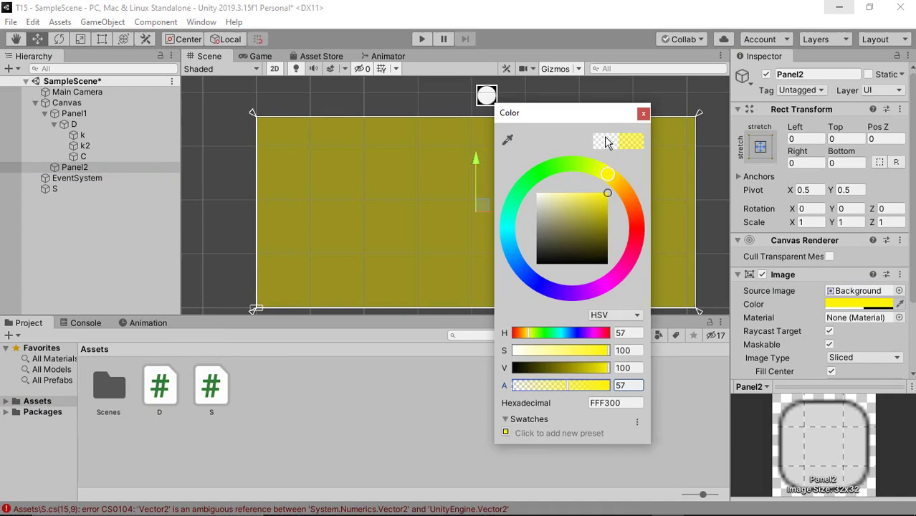
click(643, 112)
right_click(141, 166)
mouse_move(205, 396)
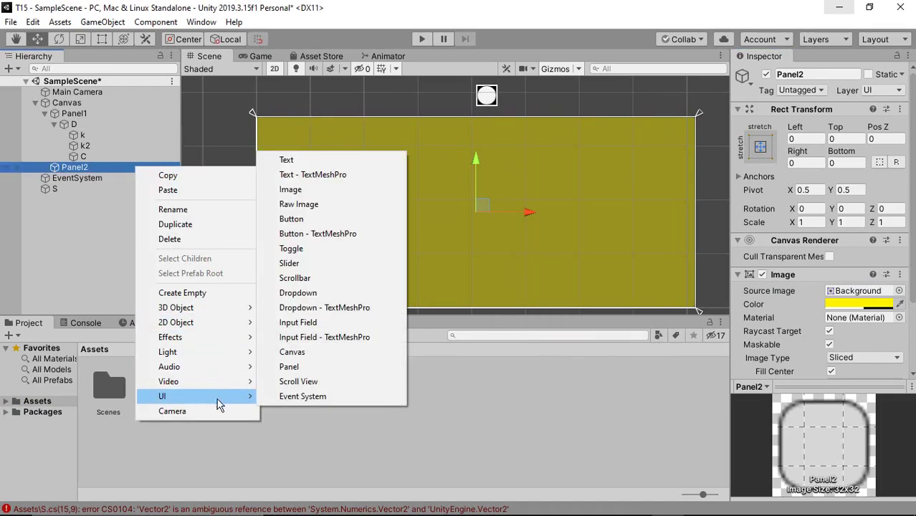
Add a UI Text inside Panel2 and rename it w
click(310, 162)
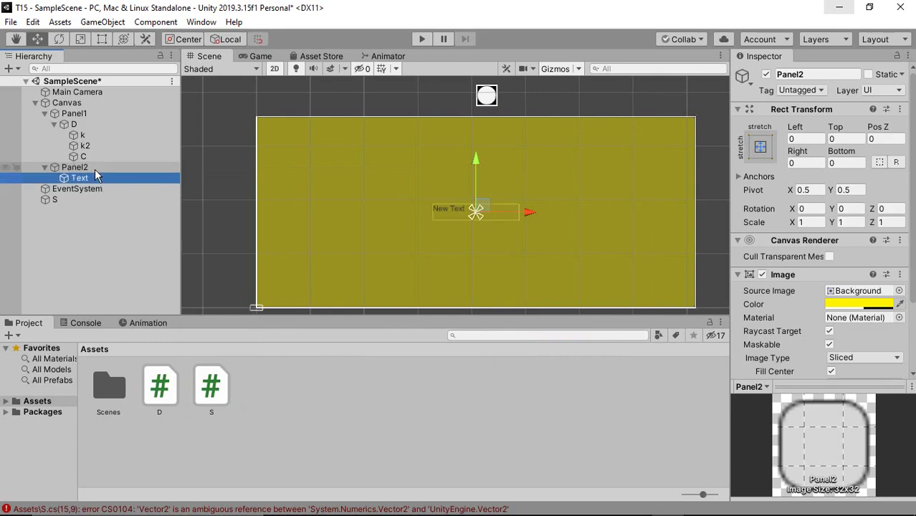
right_click(95, 169)
click(85, 180)
click(83, 177)
right_click(84, 178)
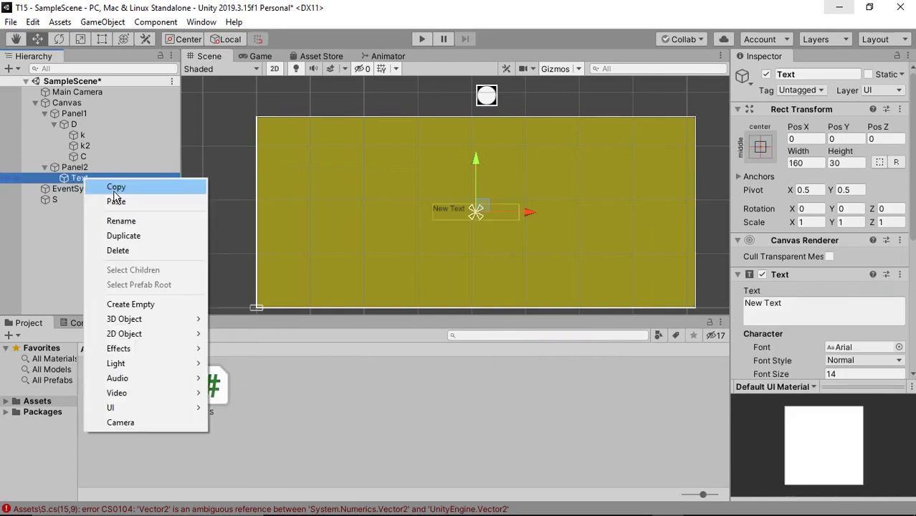
click(133, 221)
text(w)
key(Return)
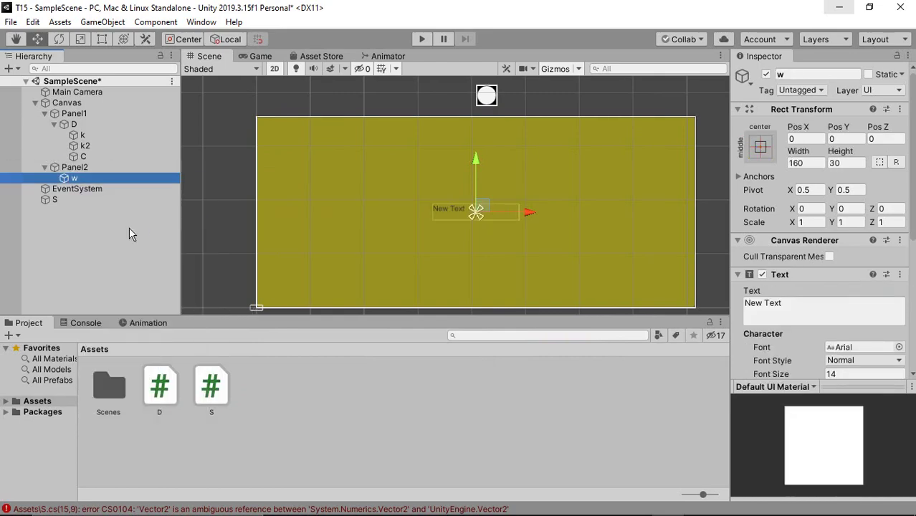
Set w's text to 'You win' with font size 71
click(798, 311)
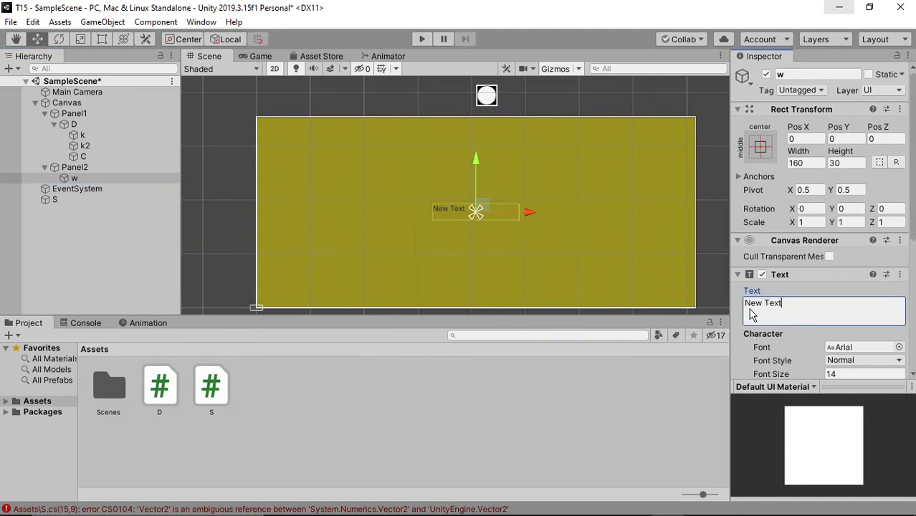
triple_click(782, 302)
text(You win)
scroll(789, 287, down, 4)
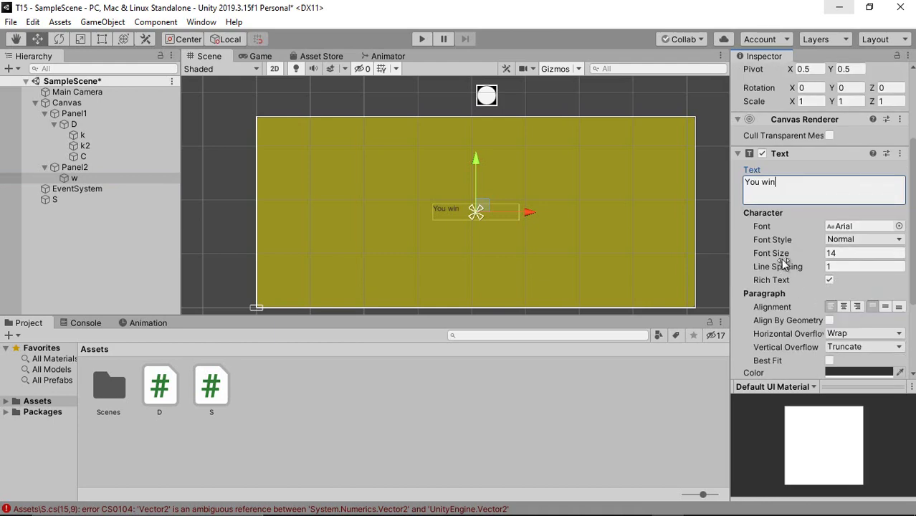
drag(782, 253, 824, 258)
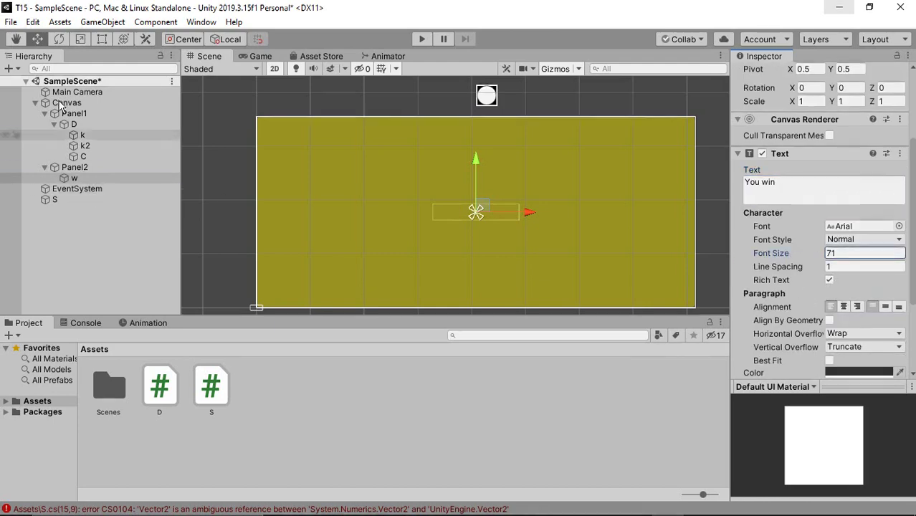
Enlarge and centre the text box, centre-align the text both ways, and colour it white
click(102, 39)
mouse_move(520, 222)
mouse_down()
mouse_move(642, 254)
mouse_move(690, 252)
mouse_up()
drag(545, 237, 450, 219)
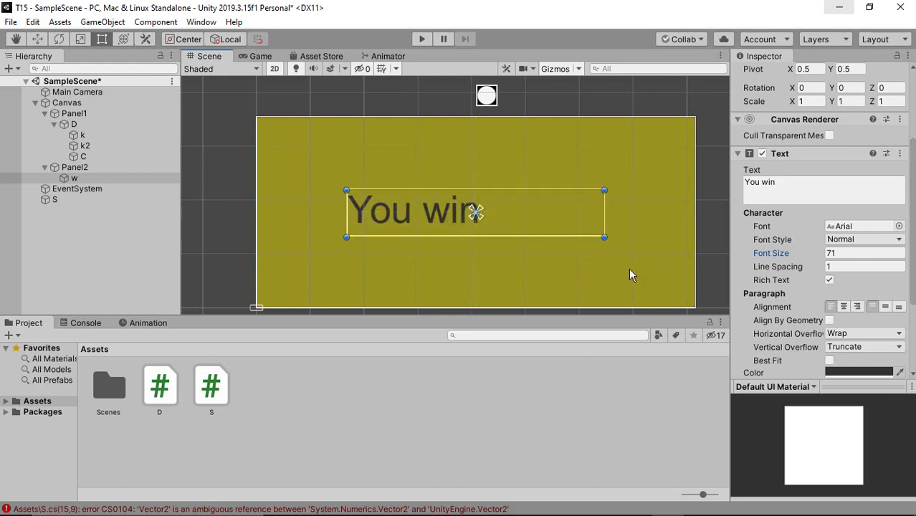
scroll(797, 301, down, 3)
click(844, 192)
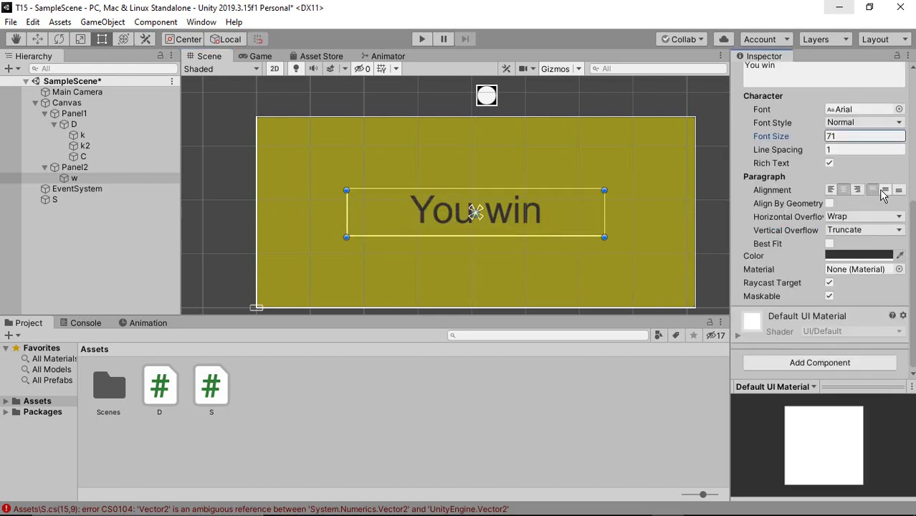
click(882, 192)
click(860, 256)
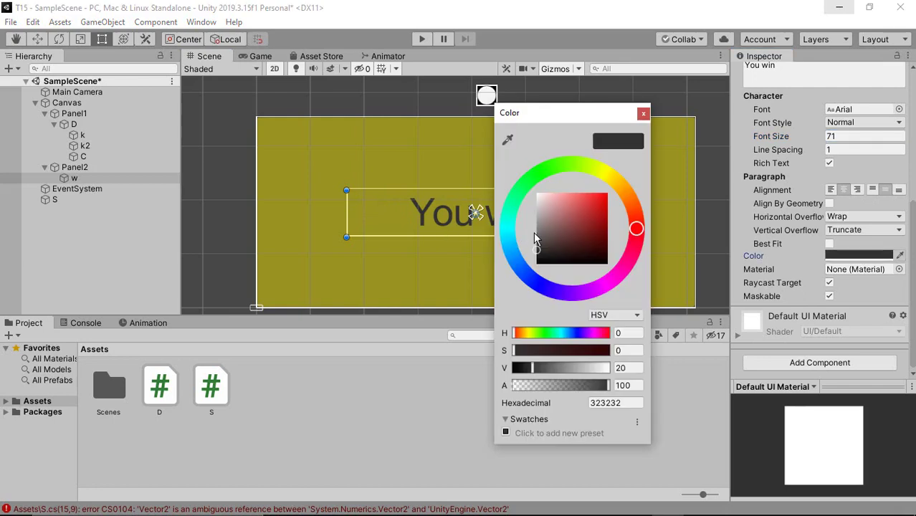
drag(538, 240, 522, 170)
click(643, 115)
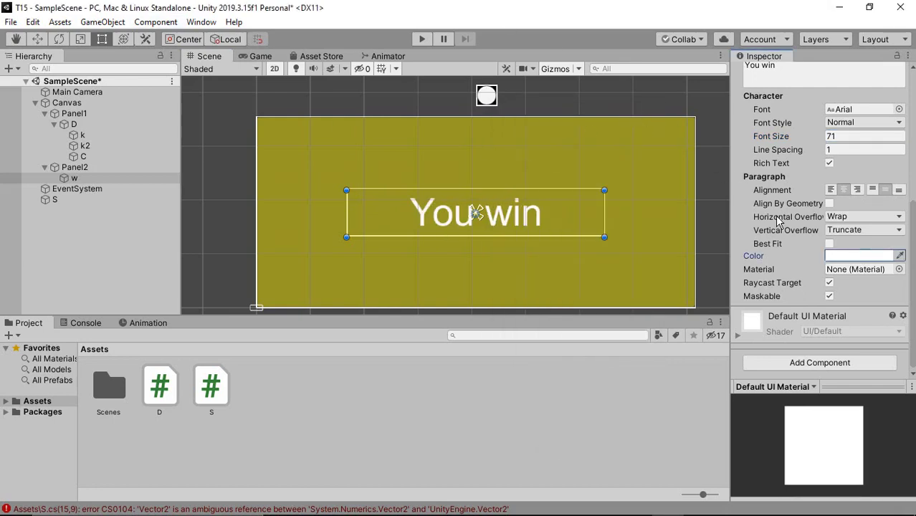
scroll(778, 218, up, 5)
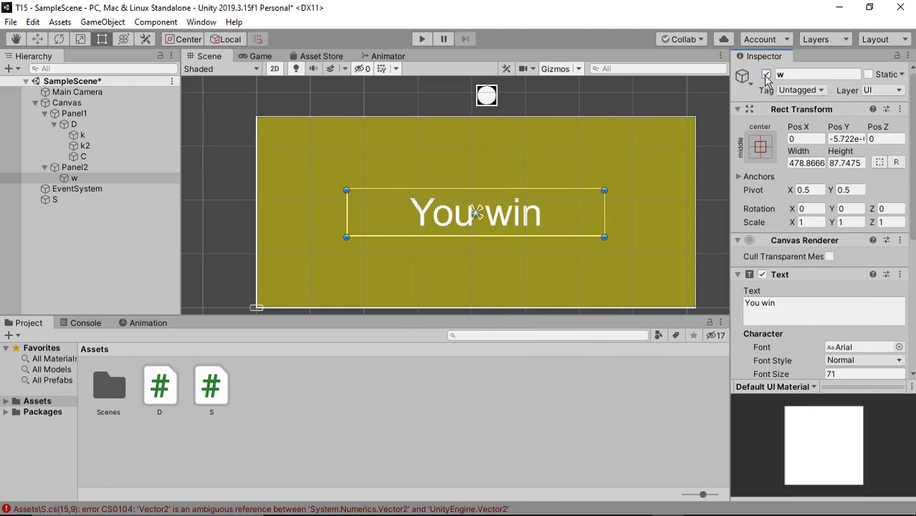
Deactivate Panel2 and drag it into the P field of S's D script
click(94, 167)
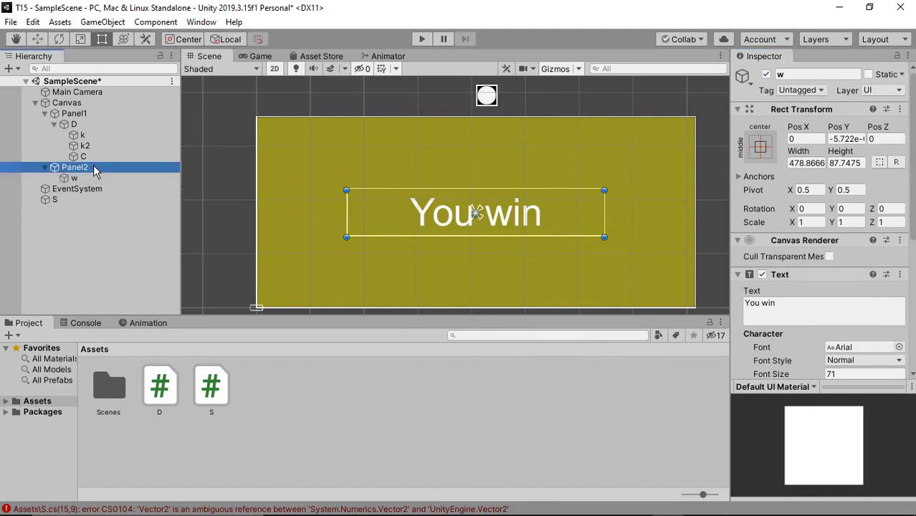
click(765, 74)
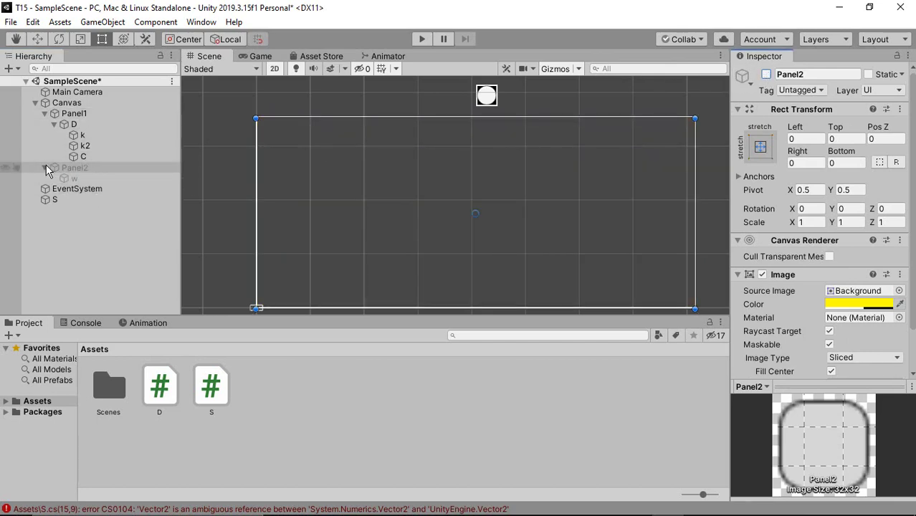
click(58, 200)
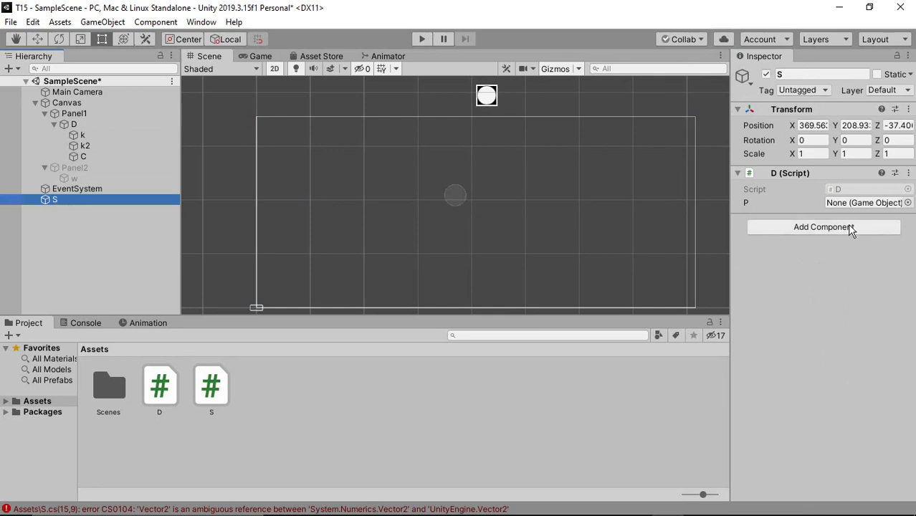
mouse_move(154, 206)
mouse_down()
mouse_move(802, 176)
mouse_move(840, 204)
mouse_up()
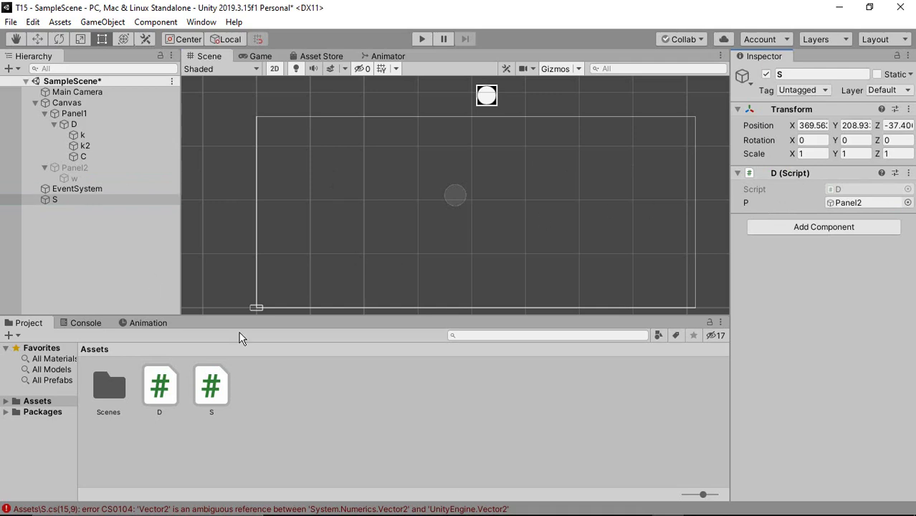
Scroll through D.cs to review the A2 and Kclick code, then open S.cs
key(alt+Tab)
scroll(457, 339, up, 1)
scroll(456, 340, up, 3)
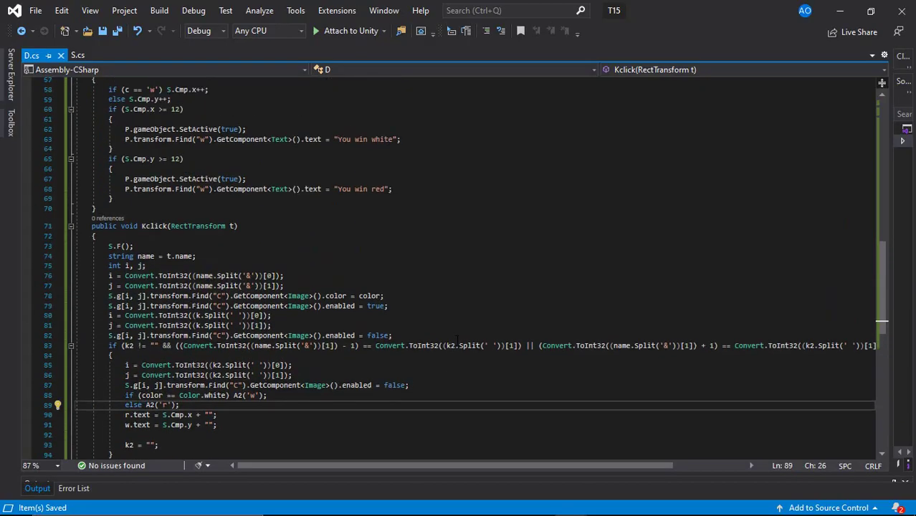
scroll(457, 340, up, 3)
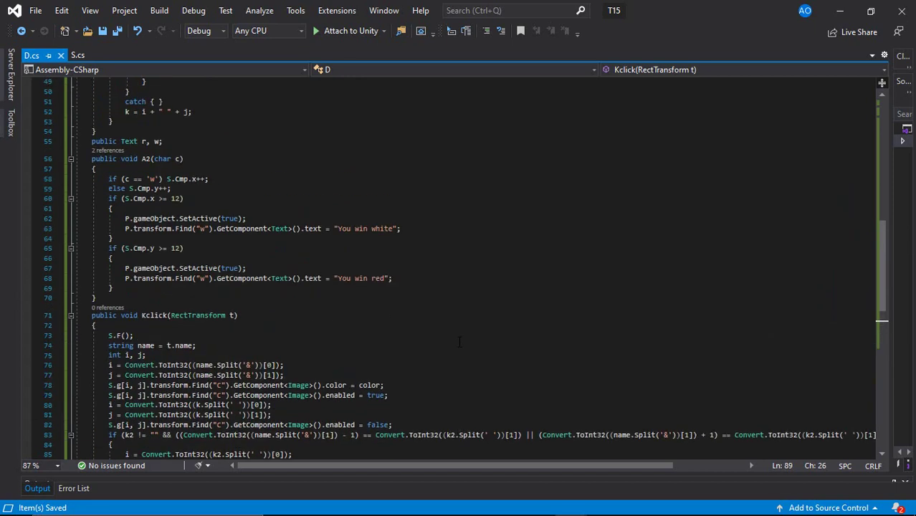
scroll(513, 357, down, 5)
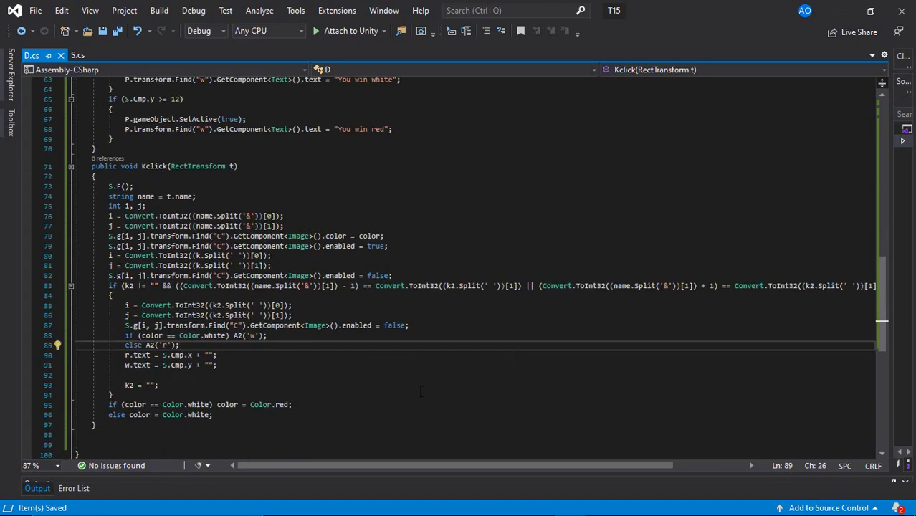
scroll(421, 392, up, 6)
scroll(420, 391, up, 4)
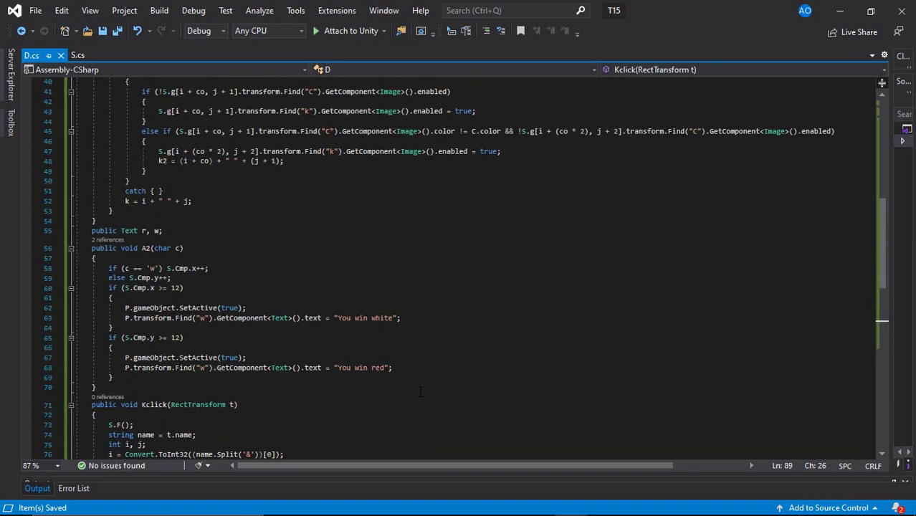
scroll(420, 391, up, 3)
scroll(421, 391, up, 4)
scroll(421, 391, up, 4)
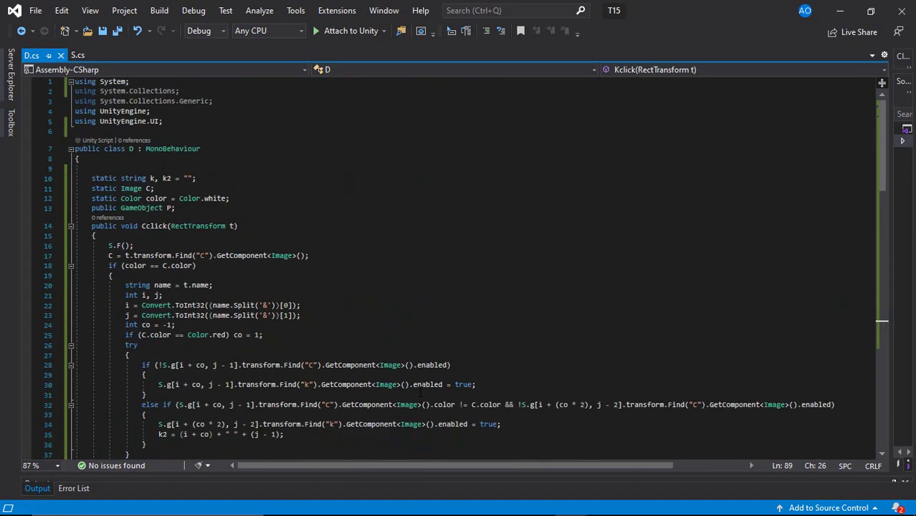
scroll(422, 392, down, 5)
scroll(421, 391, down, 7)
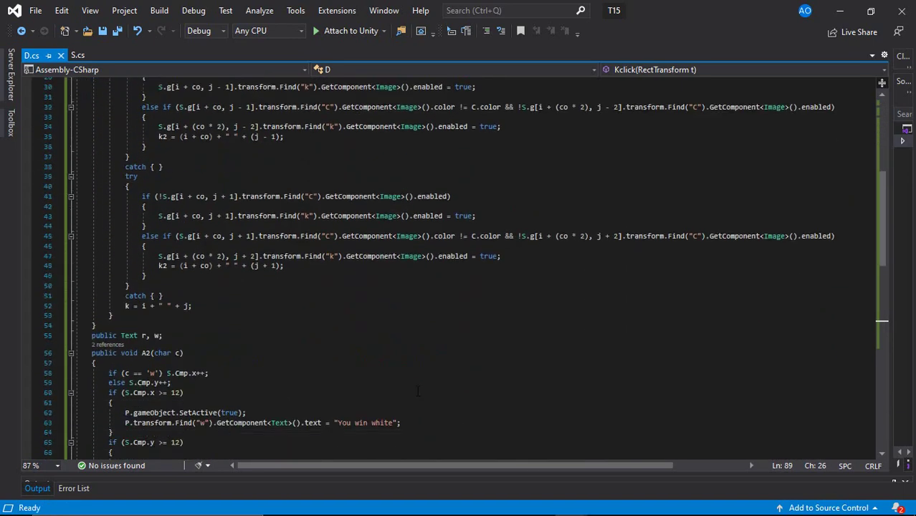
click(82, 55)
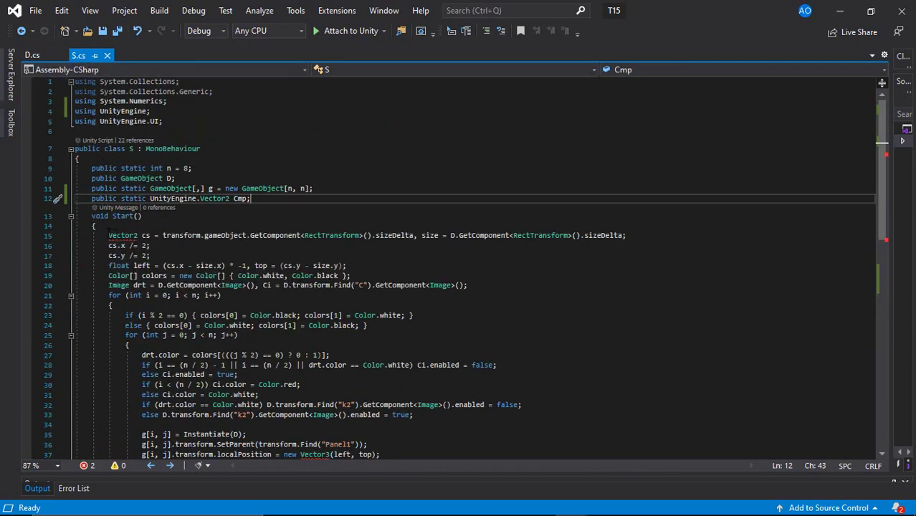
Delete 'using System.Numerics;' and the UnityEngine. prefix on Cmp's Vector2, and save S.cs
drag(178, 106, 278, 87)
key(Delete)
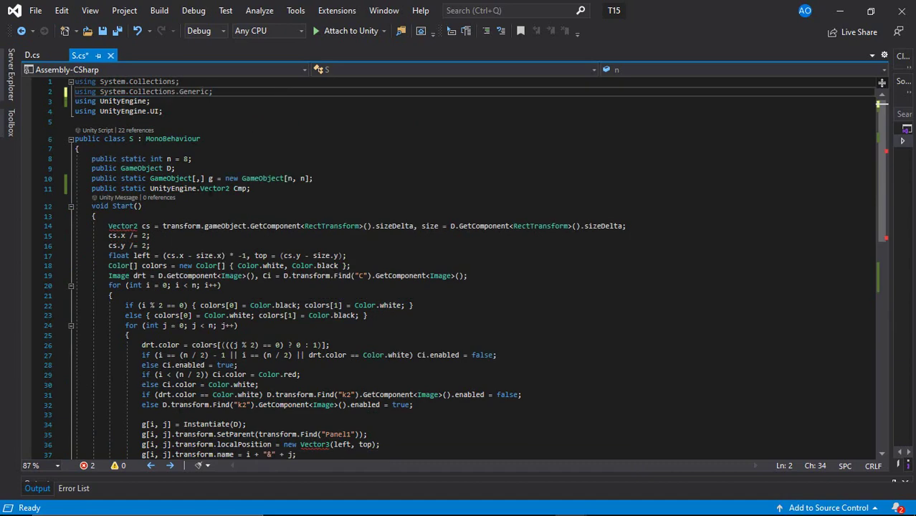
click(150, 187)
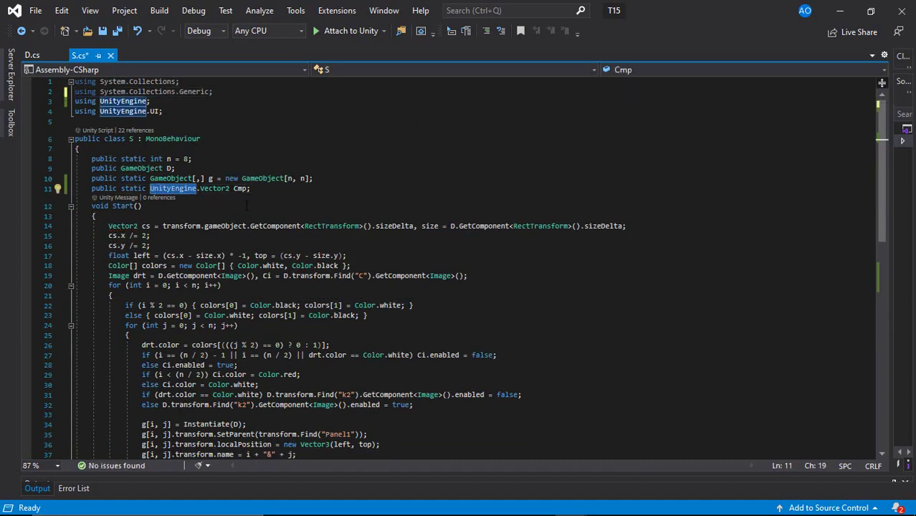
key(ctrl+Delete)
key(ctrl+Delete)
key(ctrl+s)
scroll(31, 127, down, 3)
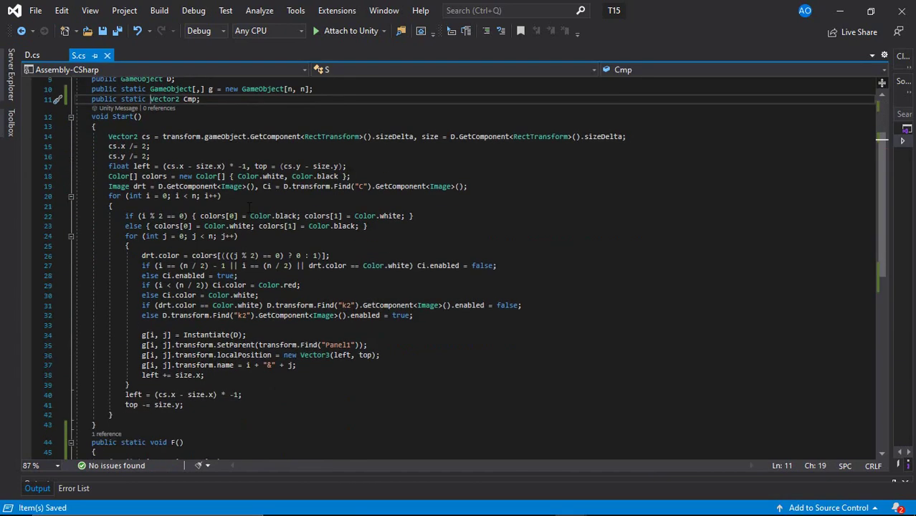
scroll(30, 128, down, 4)
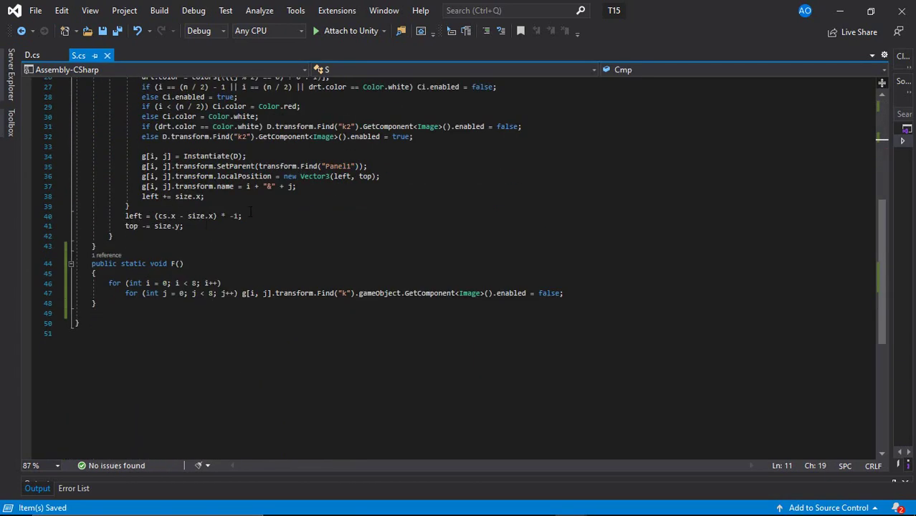
Move 'public Text r, w;' below the P field in D.cs, save, and return to Unity
click(32, 56)
click(200, 246)
key(shift+Up)
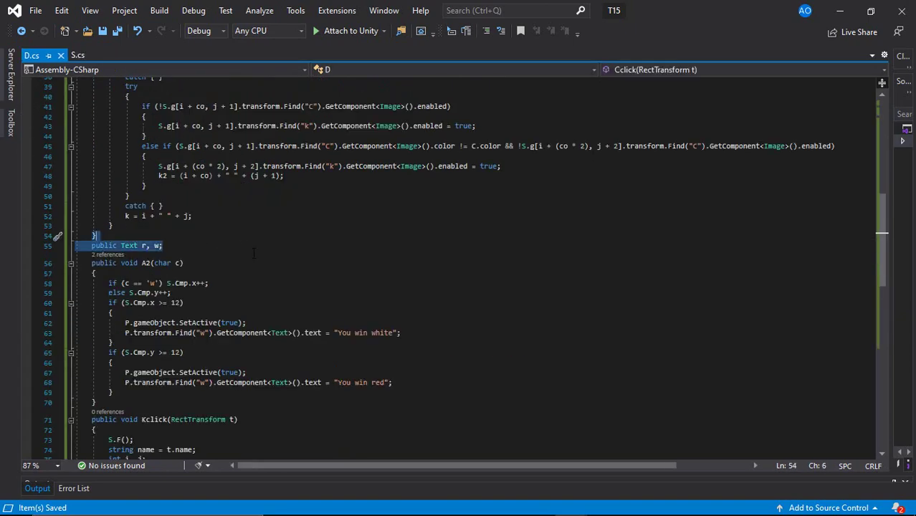
key(ctrl+x)
scroll(254, 253, up, 10)
click(283, 207)
key(ctrl+v)
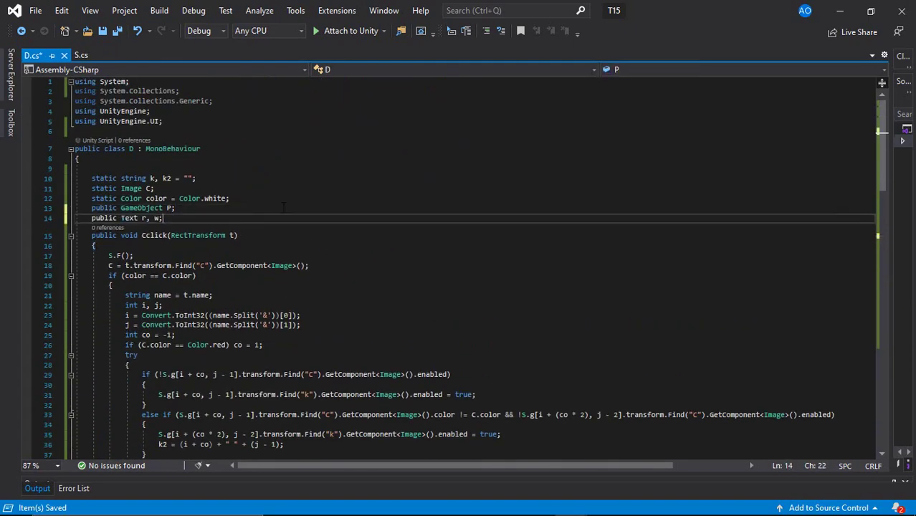
key(ctrl+s)
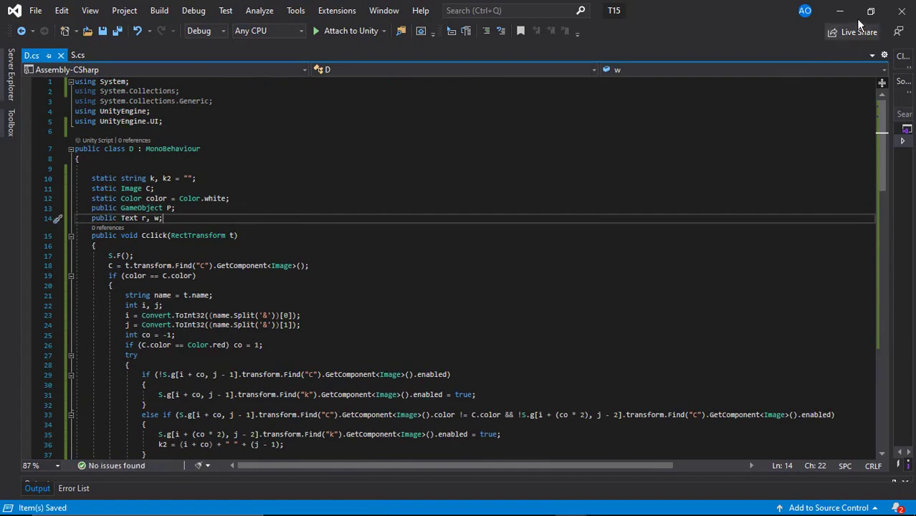
click(840, 10)
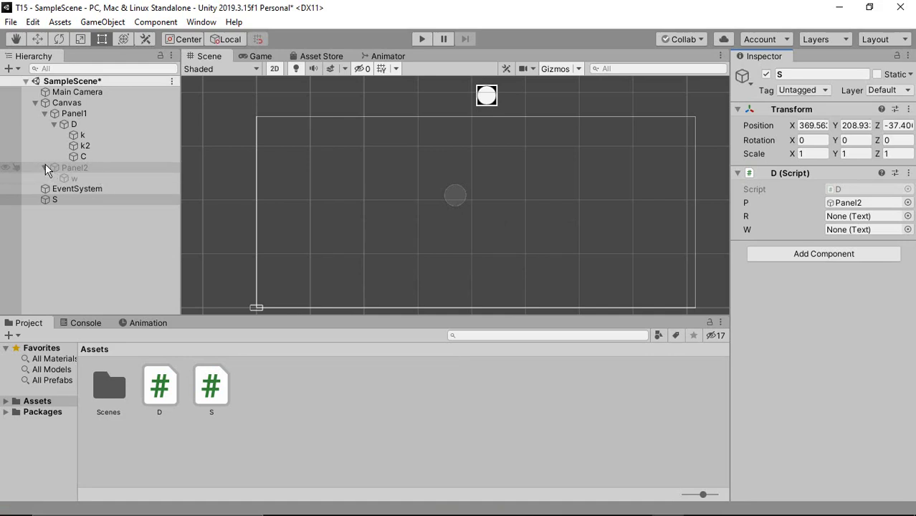
Select Panel1 and open its right-click menu for adding a UI Text
click(61, 116)
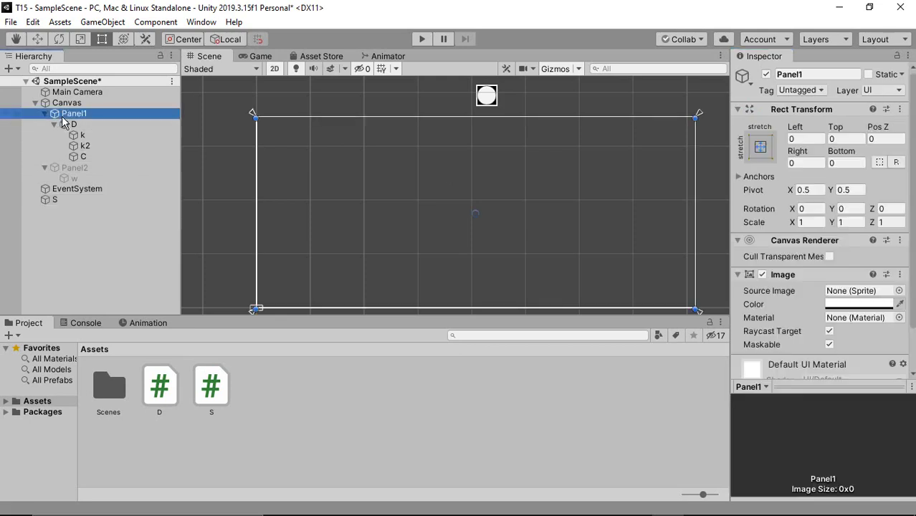
right_click(62, 116)
Add a UI Text object under Panel1 and rename it 'r'
mouse_move(150, 347)
click(213, 110)
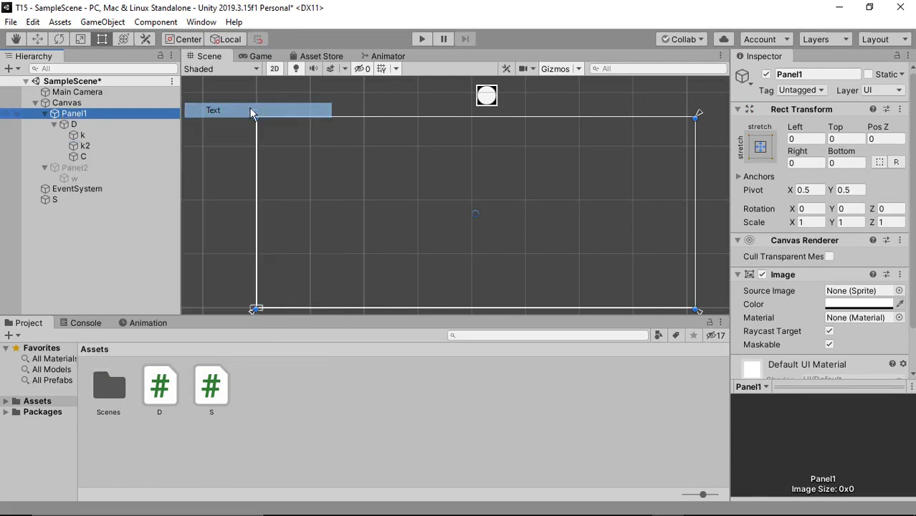
right_click(124, 167)
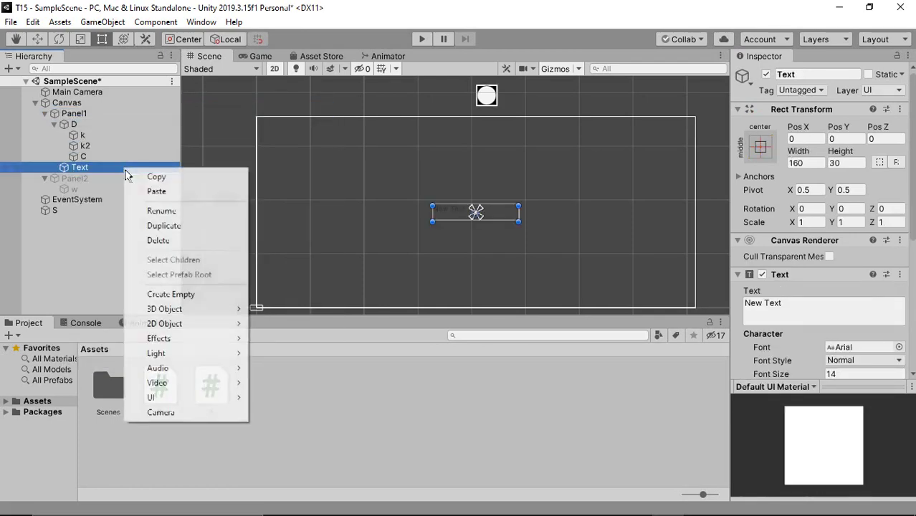
click(176, 212)
text(r)
key(Return)
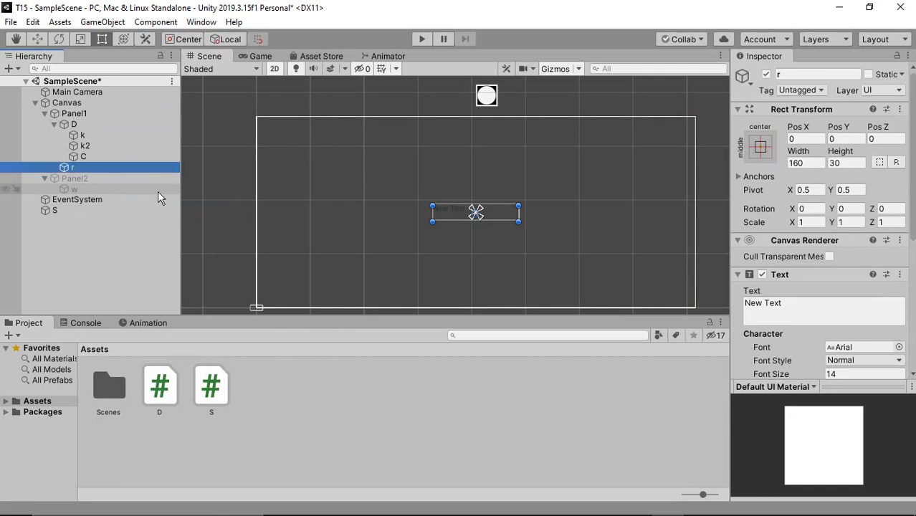
Enlarge the r text's font size and change its content to 0
scroll(256, 193, up, 1)
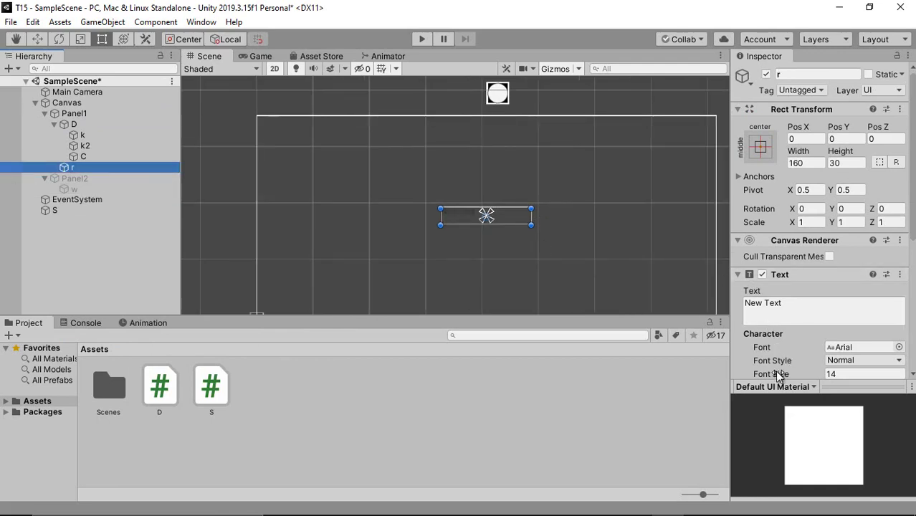
mouse_move(774, 372)
mouse_down()
mouse_move(805, 374)
mouse_move(771, 374)
mouse_up()
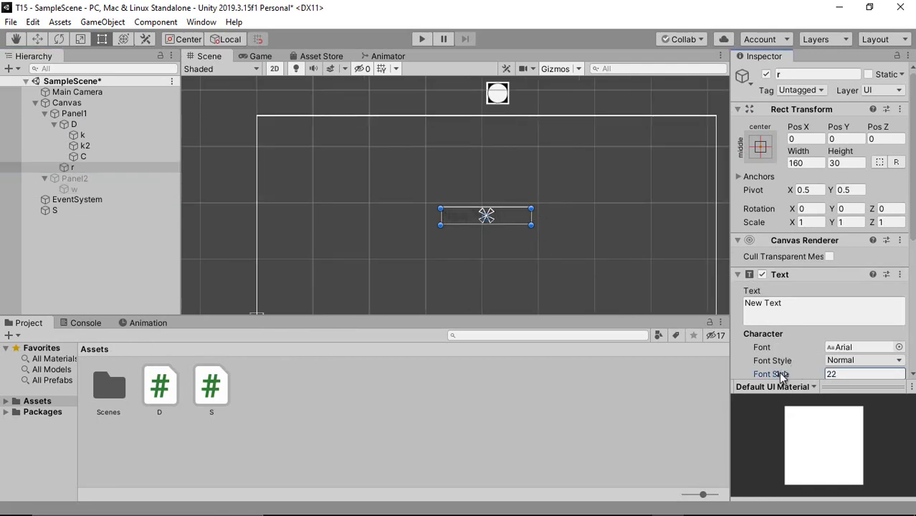
click(789, 305)
key(ctrl+a)
text(0)
scroll(862, 248, down, 5)
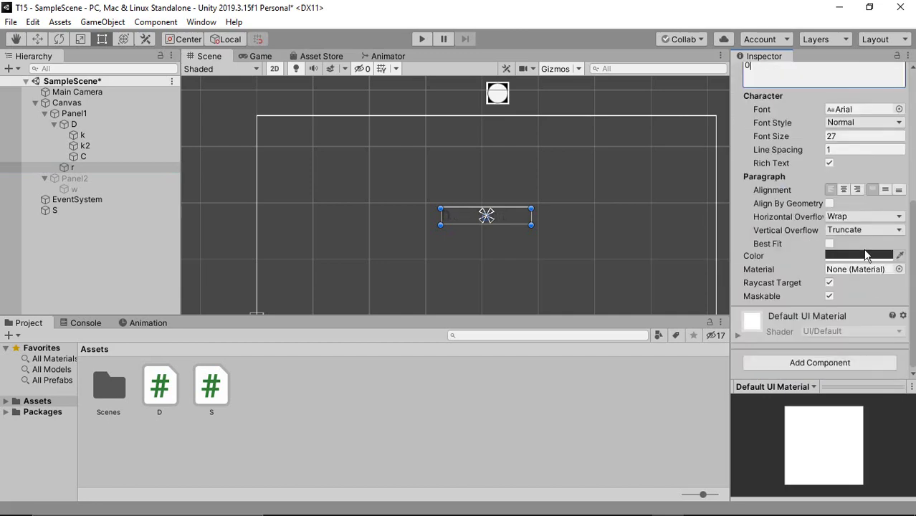
Set the r text colour to pure red
click(862, 253)
click(817, 251)
click(835, 256)
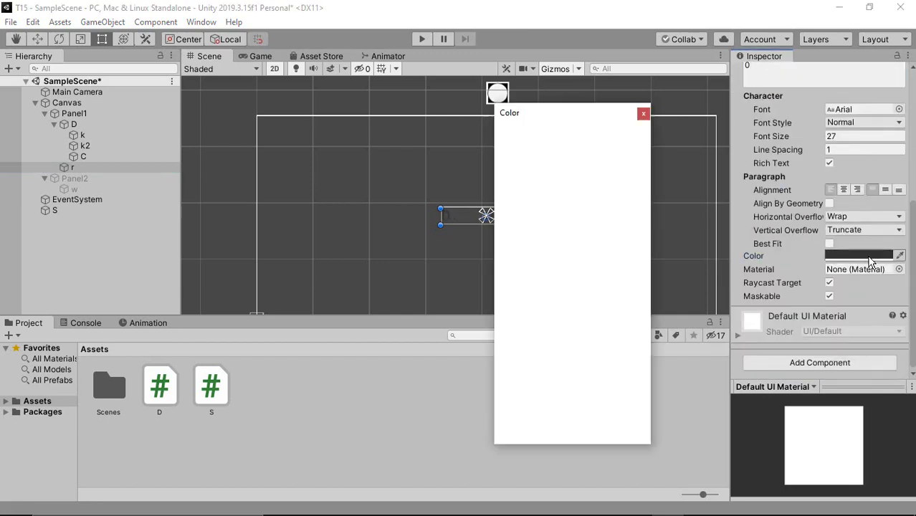
click(603, 198)
drag(626, 190, 627, 187)
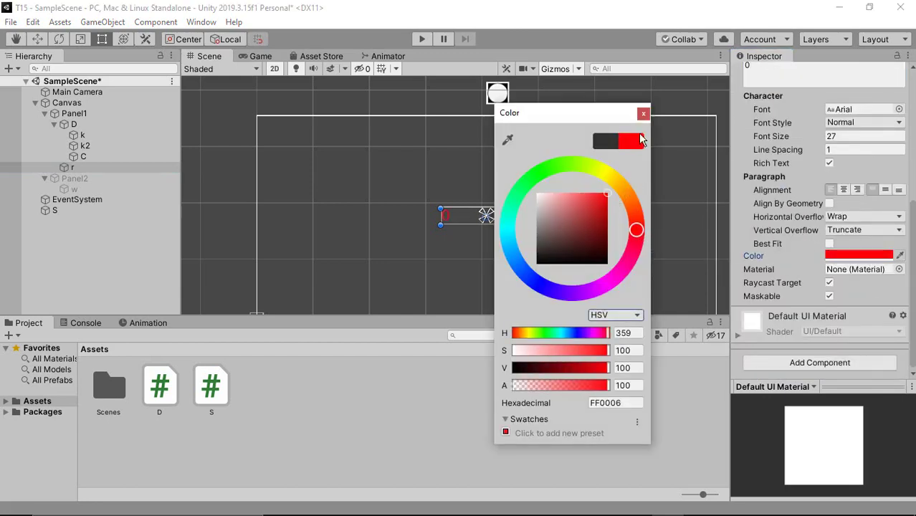
click(643, 112)
Narrow the r text box, keep it left-aligned and make it bold
drag(504, 215, 457, 215)
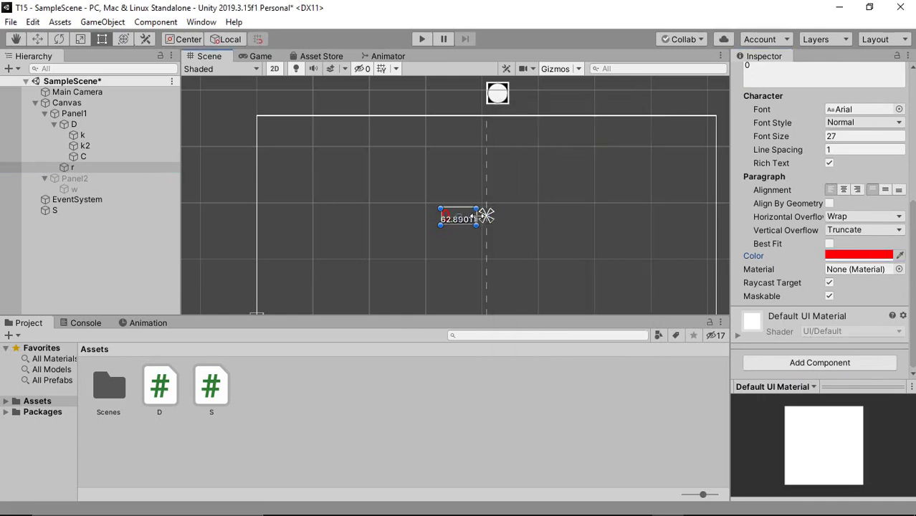
click(845, 190)
click(829, 189)
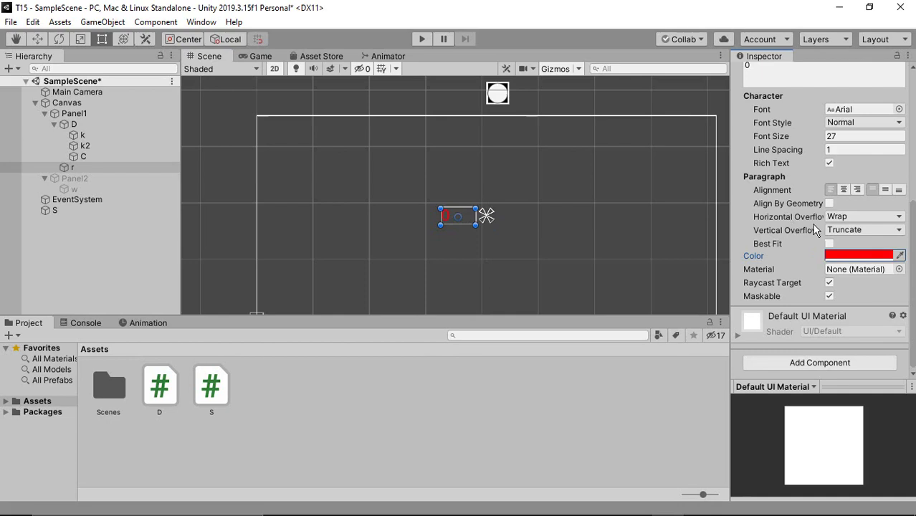
scroll(814, 231, up, 3)
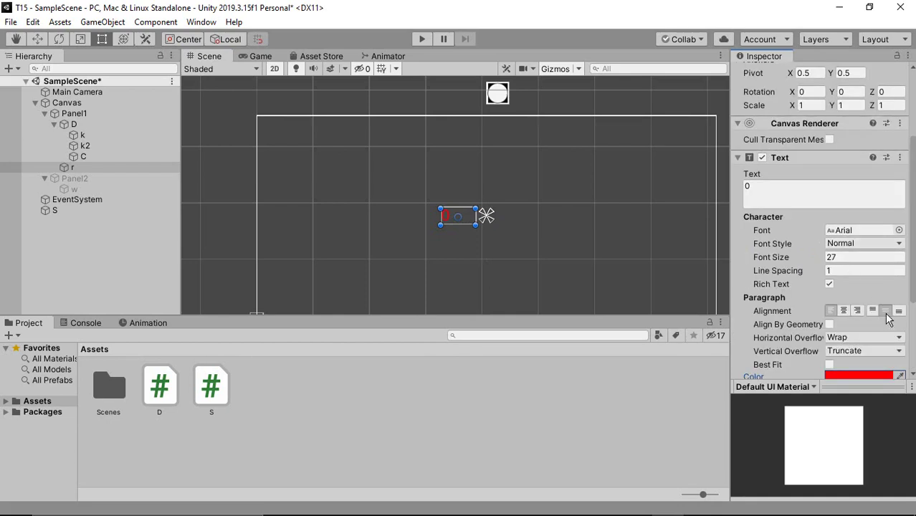
click(864, 244)
click(862, 272)
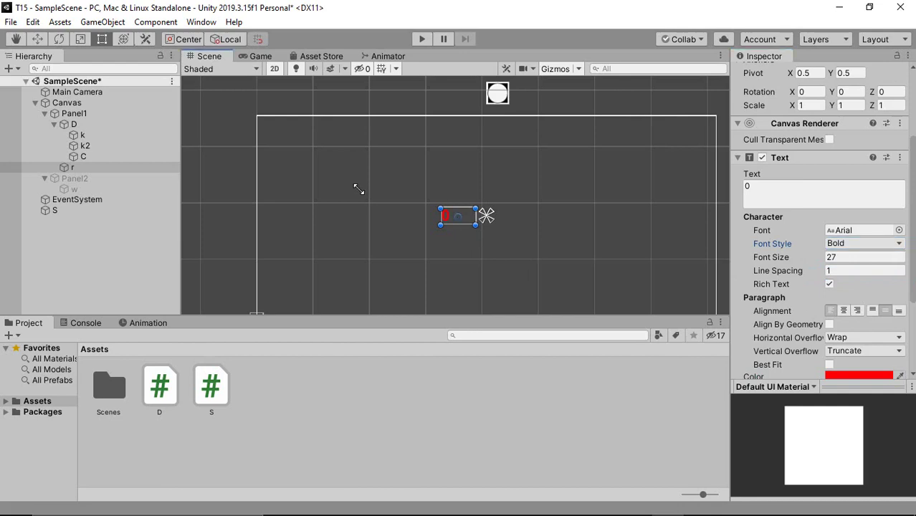
Duplicate r and rename the copy 'w'
click(129, 168)
key(ctrl+d)
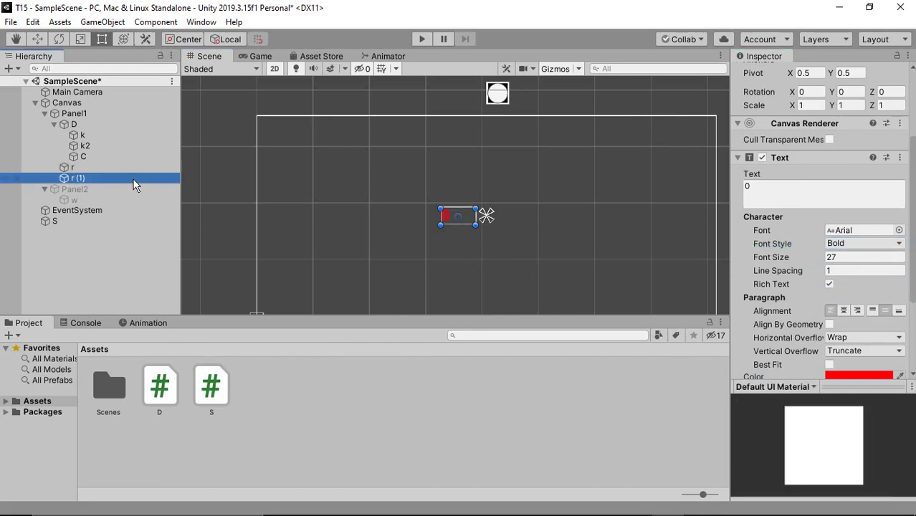
key(w)
right_click(129, 178)
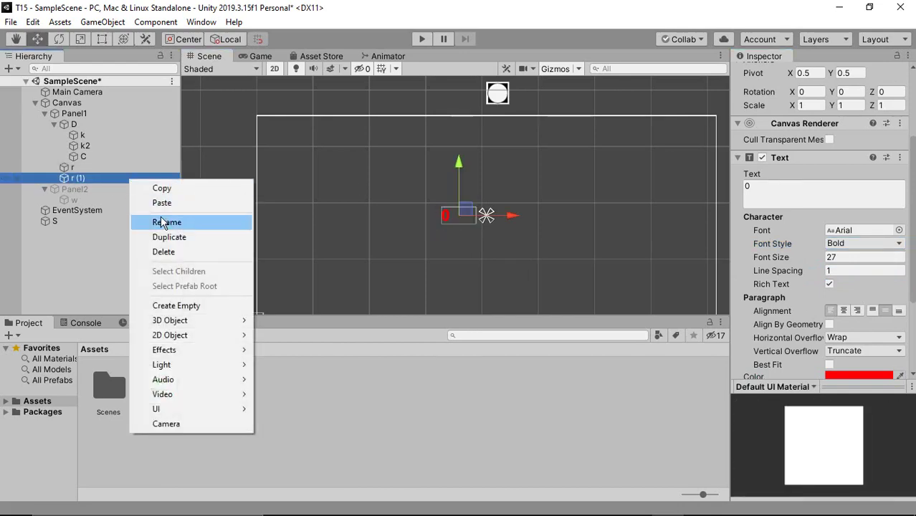
click(188, 222)
text(w)
key(Return)
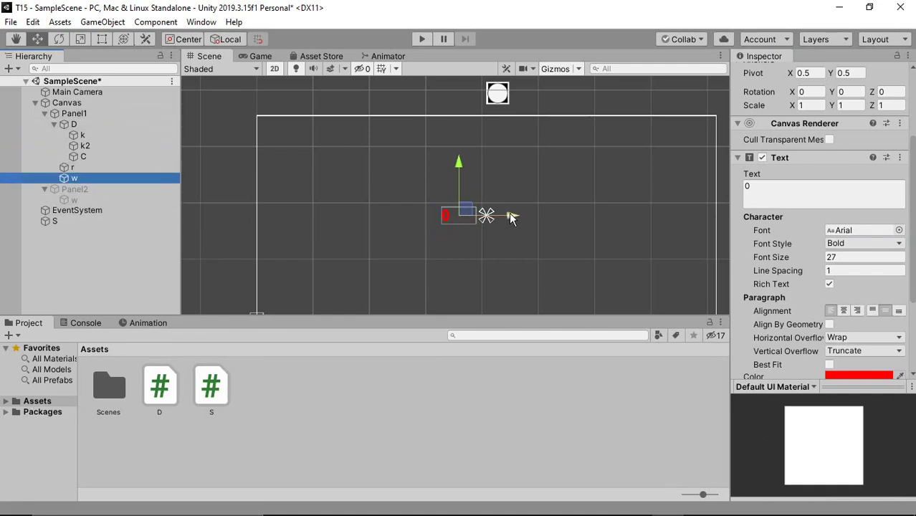
Move w to the right of the red score and set its text colour to white
drag(510, 214, 579, 215)
click(874, 375)
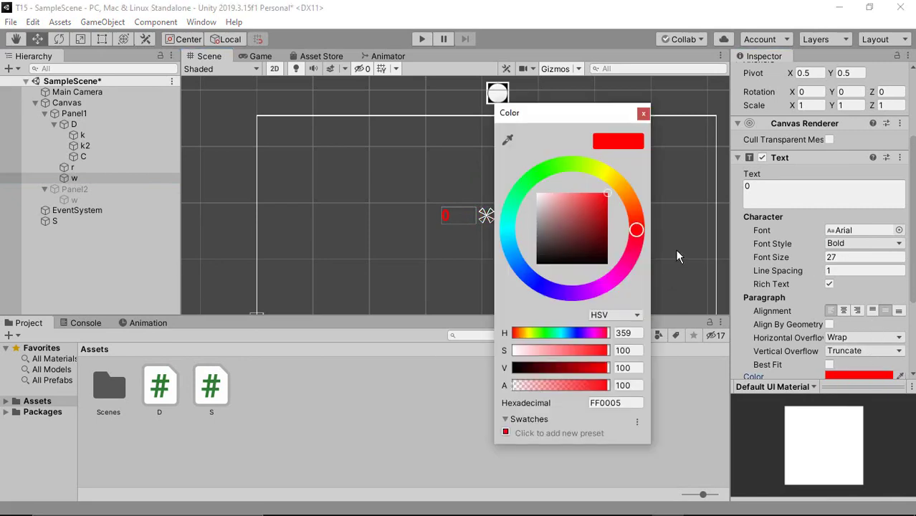
click(635, 227)
drag(590, 199, 507, 179)
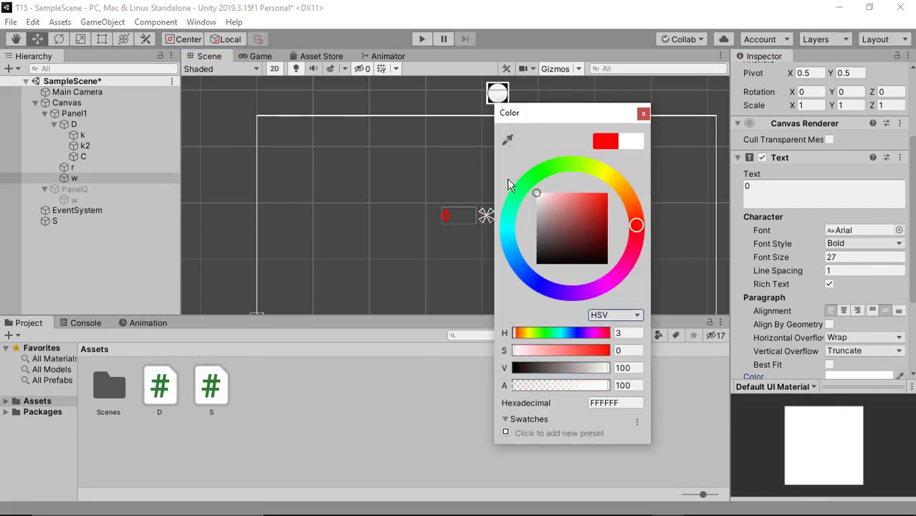
click(644, 114)
click(126, 158)
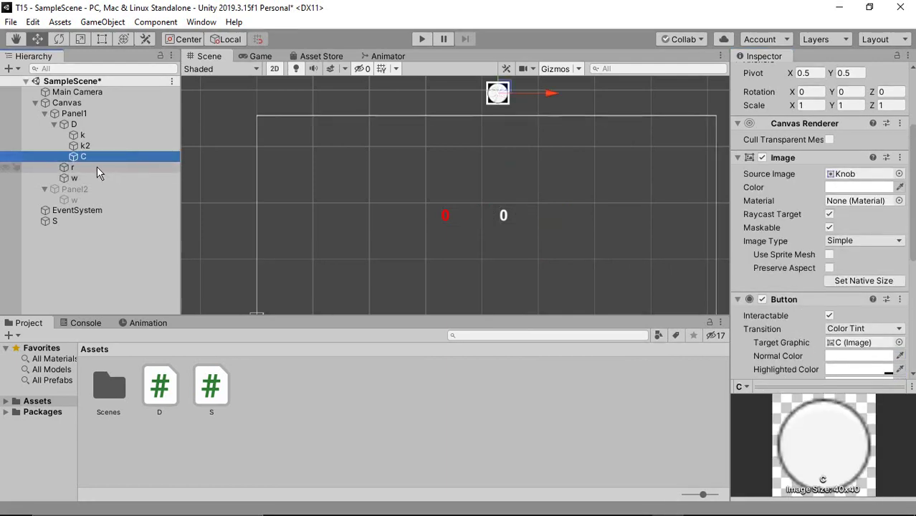
Duplicate the round piece C twice, placing C (1) beside the white score and C (2) beside the red score
key(ctrl+d)
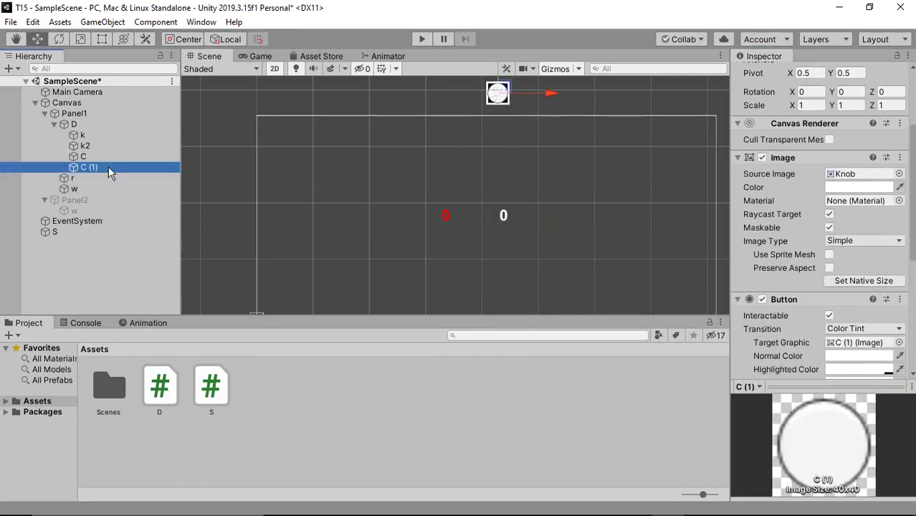
mouse_move(89, 167)
mouse_down()
mouse_move(58, 126)
mouse_move(59, 200)
mouse_up()
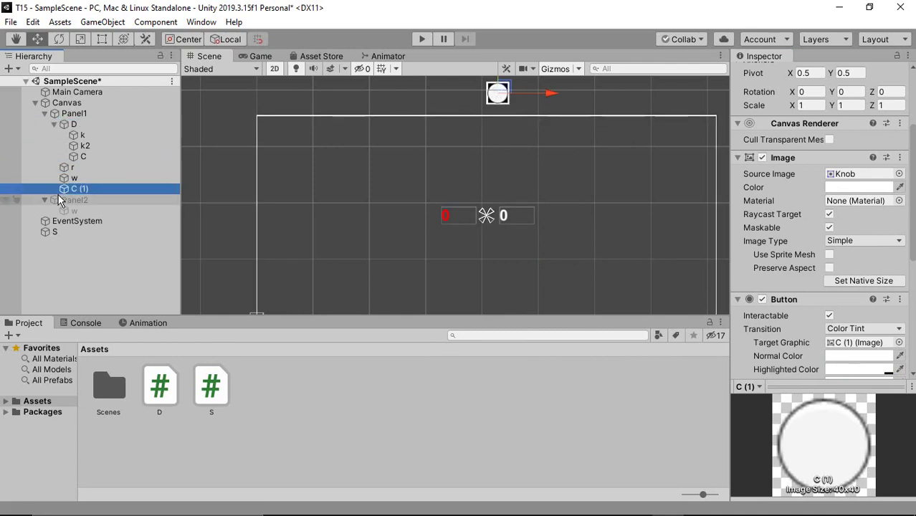
mouse_move(497, 93)
mouse_down()
mouse_move(419, 202)
mouse_move(498, 208)
mouse_up()
click(127, 188)
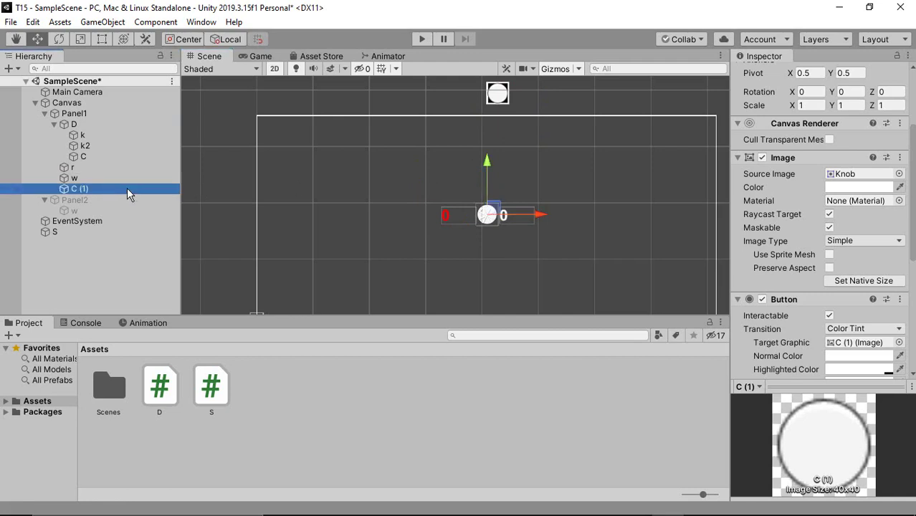
key(ctrl+d)
drag(537, 212, 477, 214)
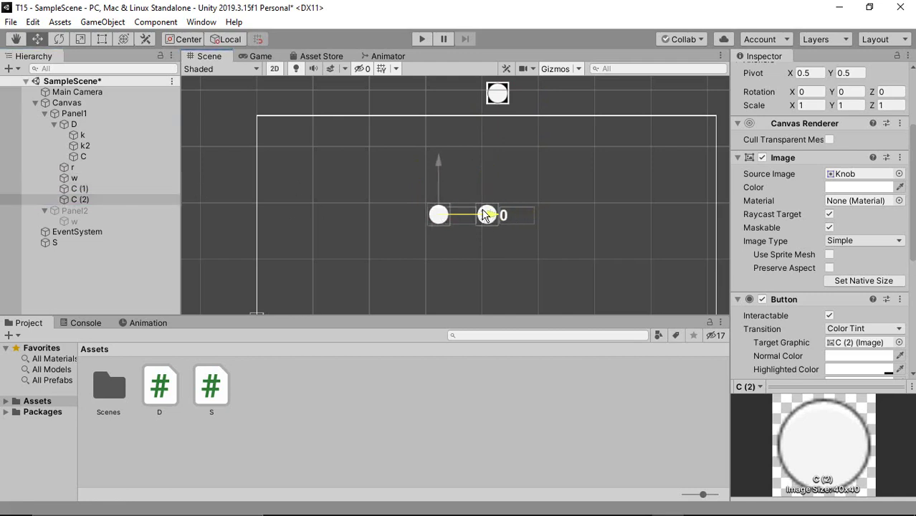
Colour C (2) pure red and remove its Button component
click(860, 187)
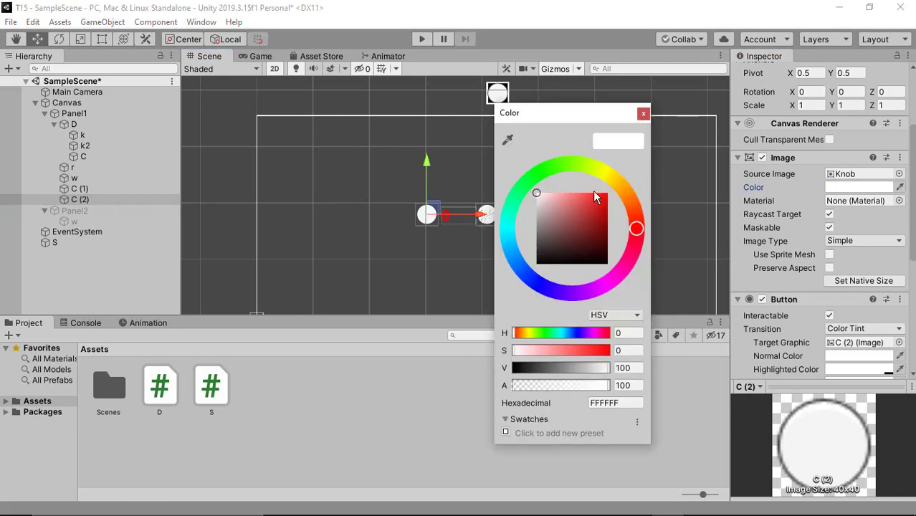
drag(592, 191, 661, 174)
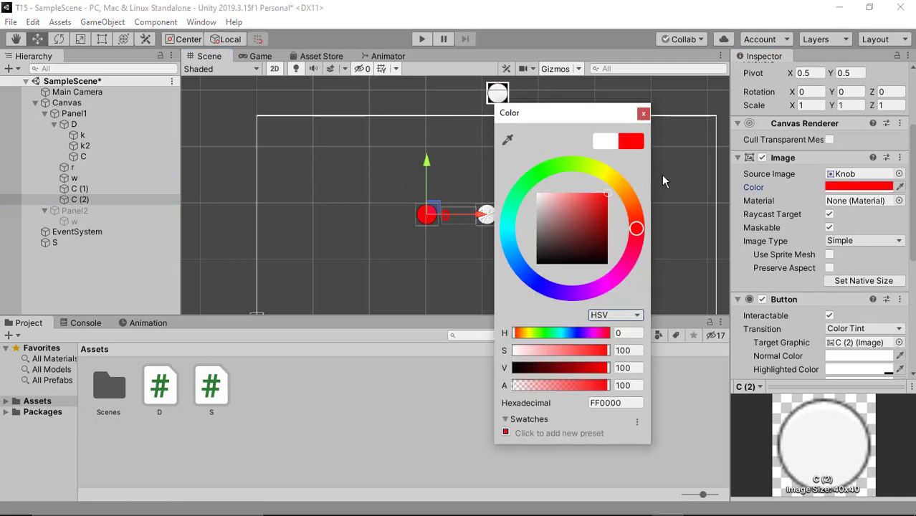
click(643, 114)
click(900, 299)
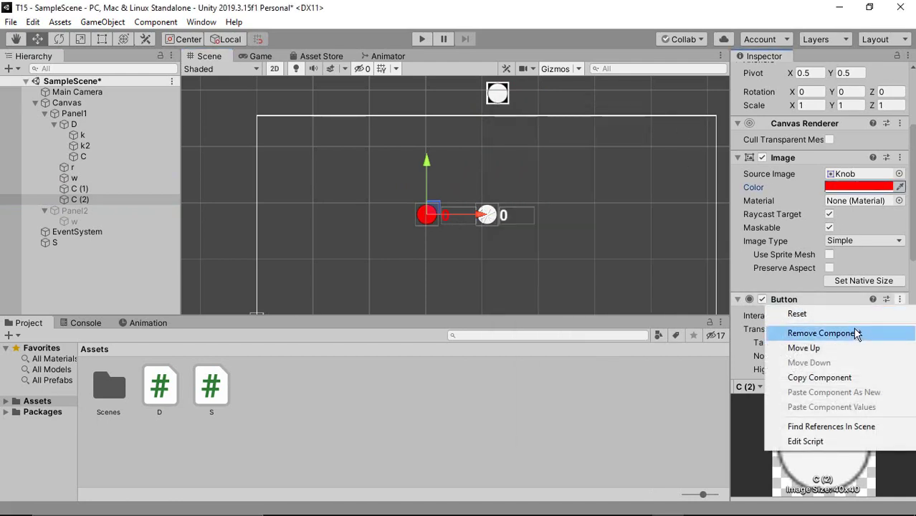
click(852, 334)
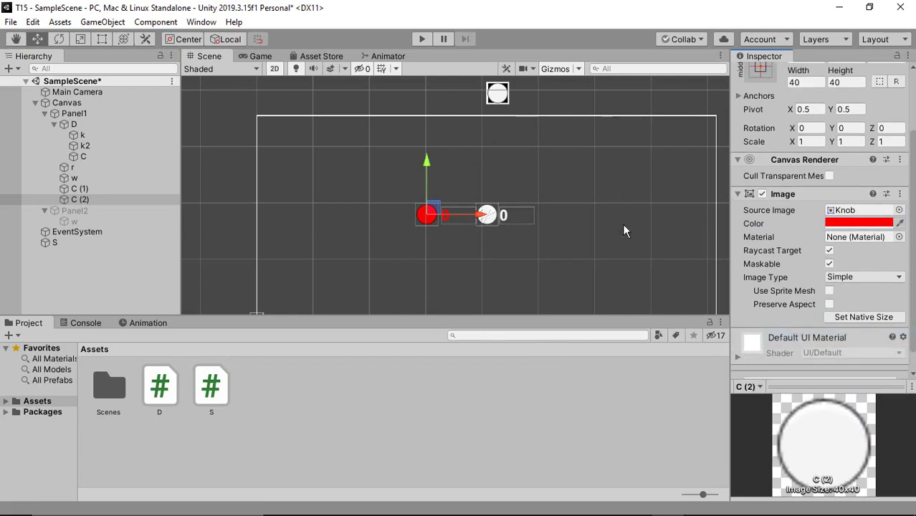
Remove the Button component from C (1) and select it together with w
click(172, 188)
click(901, 336)
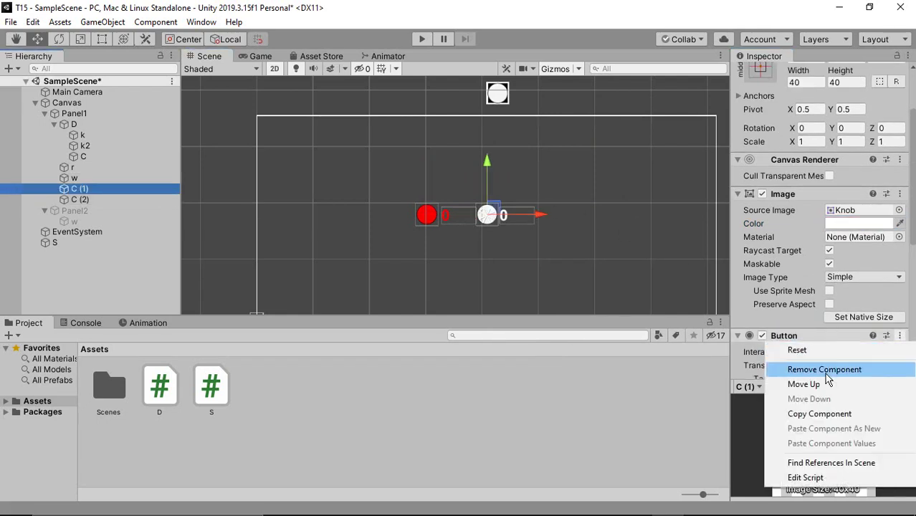
click(827, 368)
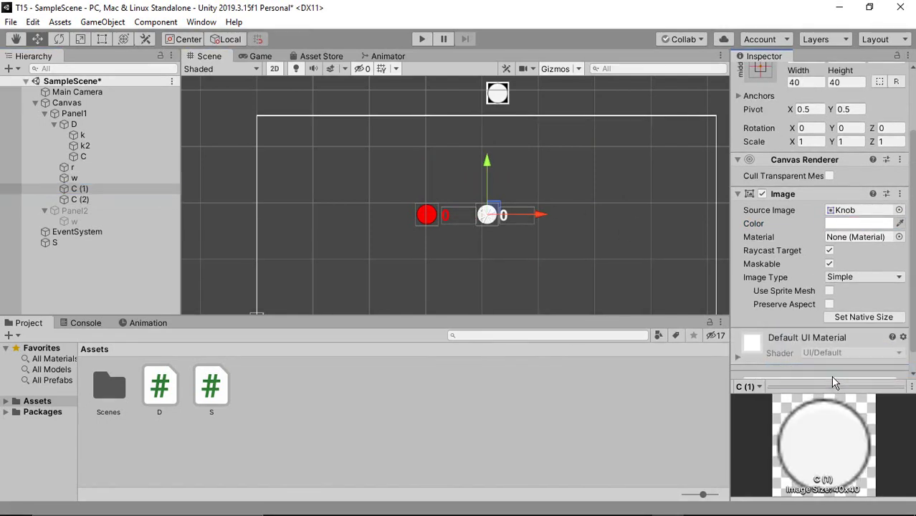
ctrl+click(107, 178)
scroll(572, 201, down, 3)
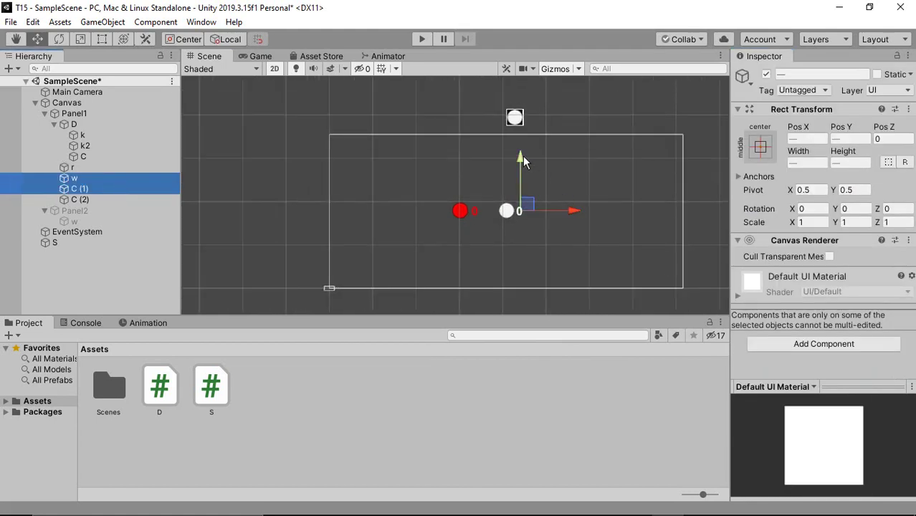
Move w with C (1) near the panel top, and r with C (2) near the bottom right
drag(522, 155, 523, 94)
drag(573, 150, 583, 150)
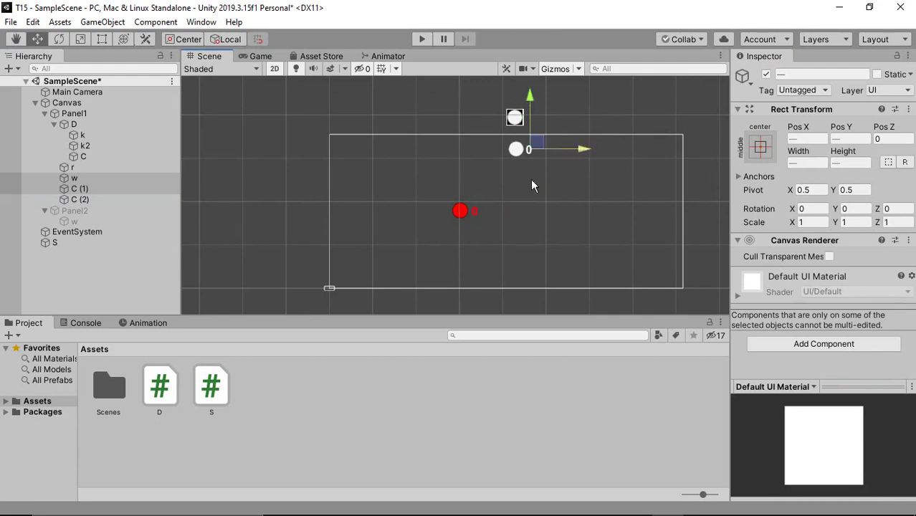
click(128, 200)
ctrl+click(121, 167)
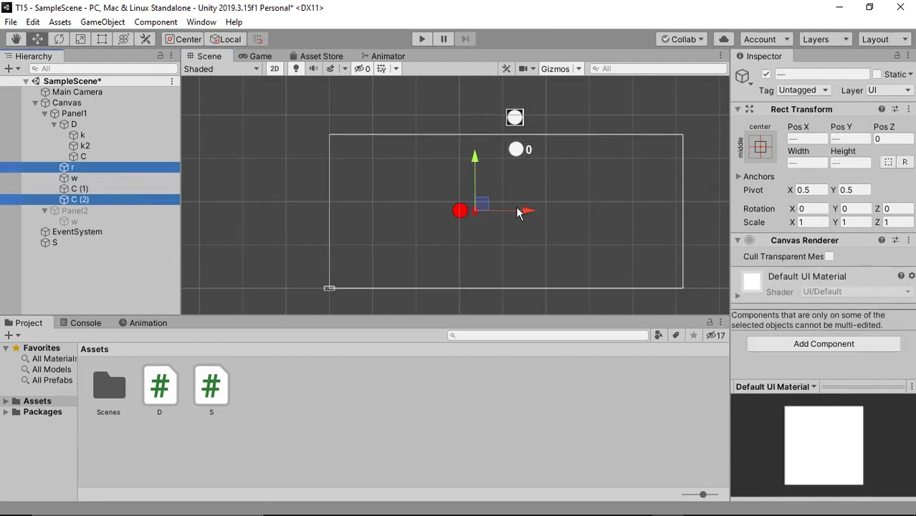
drag(548, 204, 588, 207)
click(92, 200)
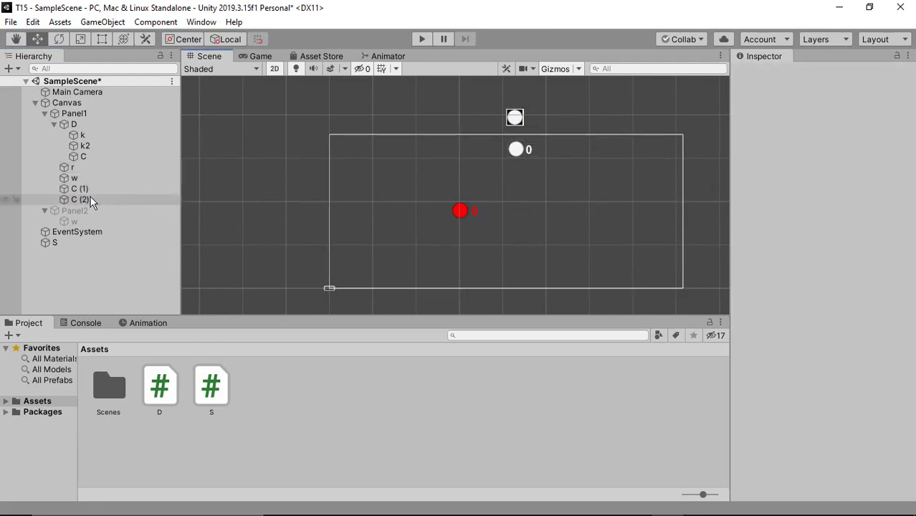
ctrl+click(93, 167)
drag(473, 166, 491, 223)
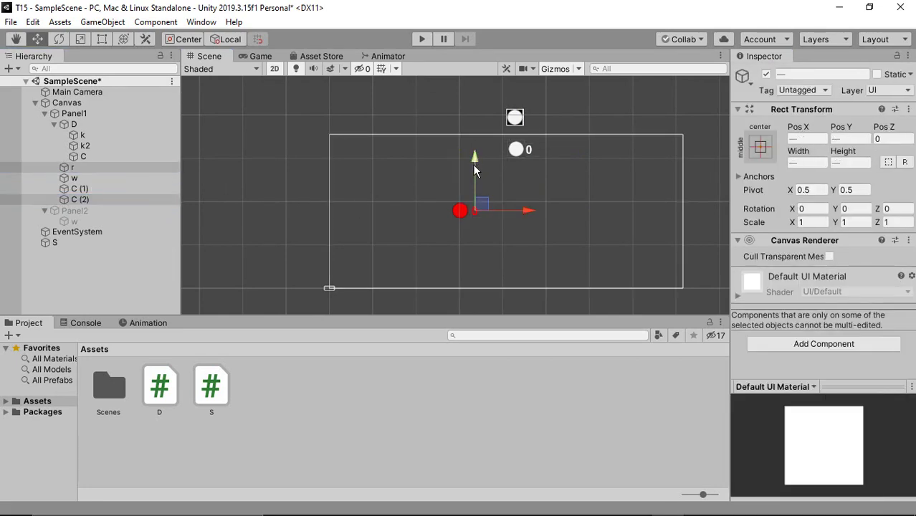
drag(528, 282, 589, 279)
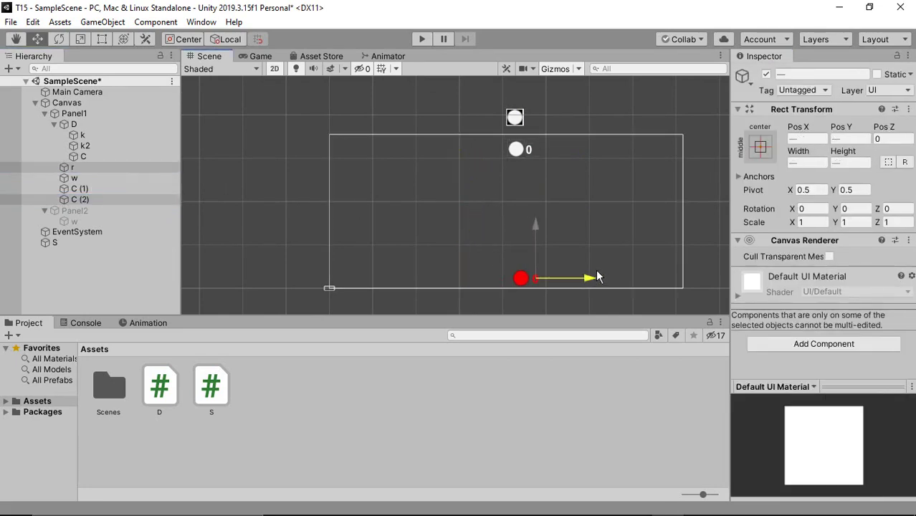
drag(536, 224, 536, 220)
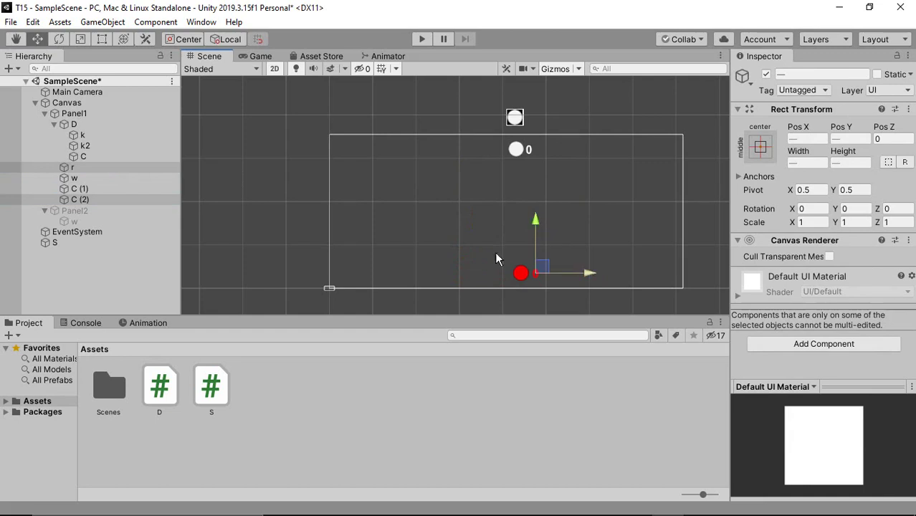
click(140, 256)
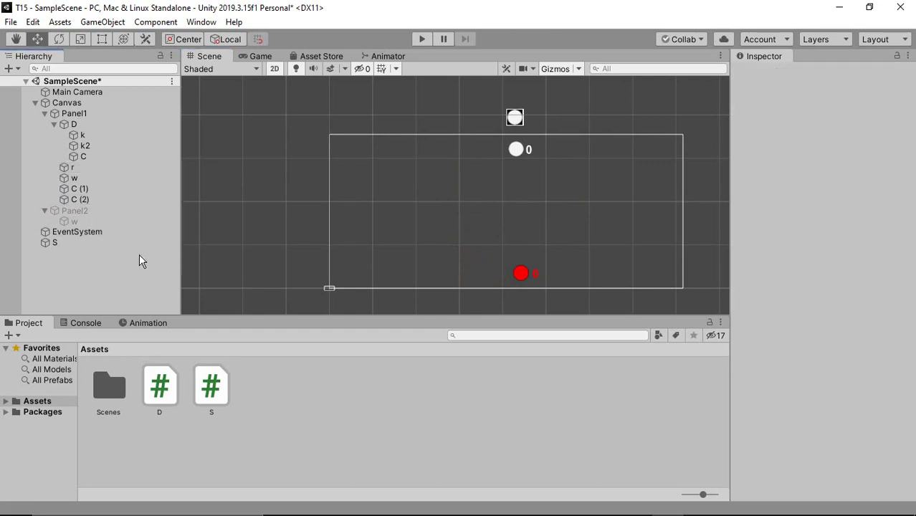
Assign w to the W field and r to the R field of S's D script
click(87, 244)
drag(82, 177, 860, 230)
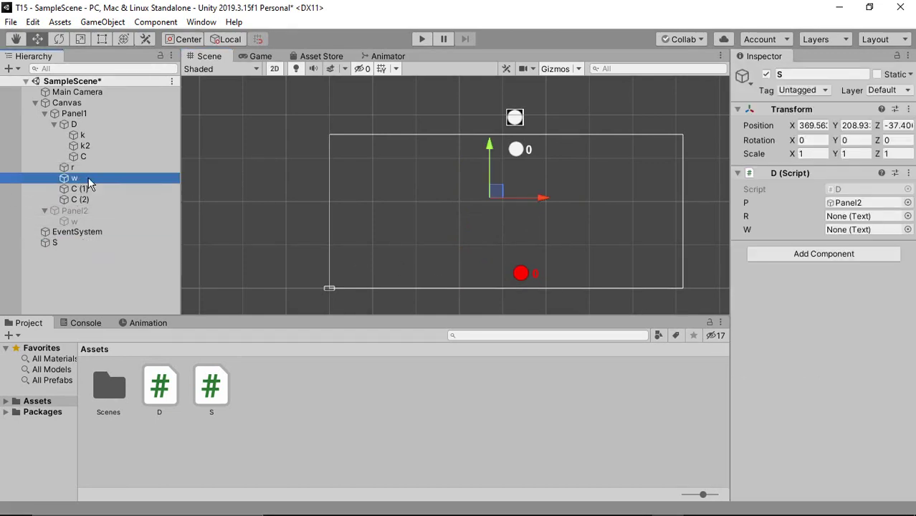
drag(71, 167, 850, 221)
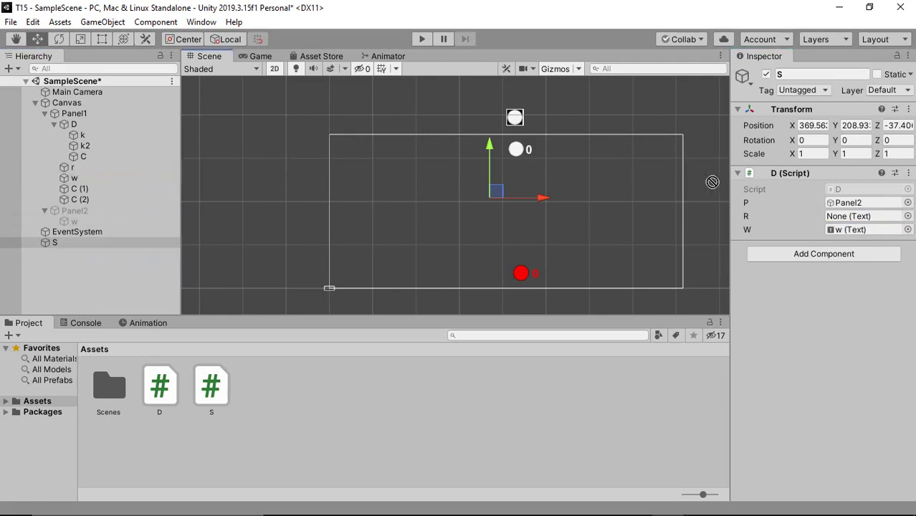
Run a quick Play test by selecting a white checker, then stop
click(422, 39)
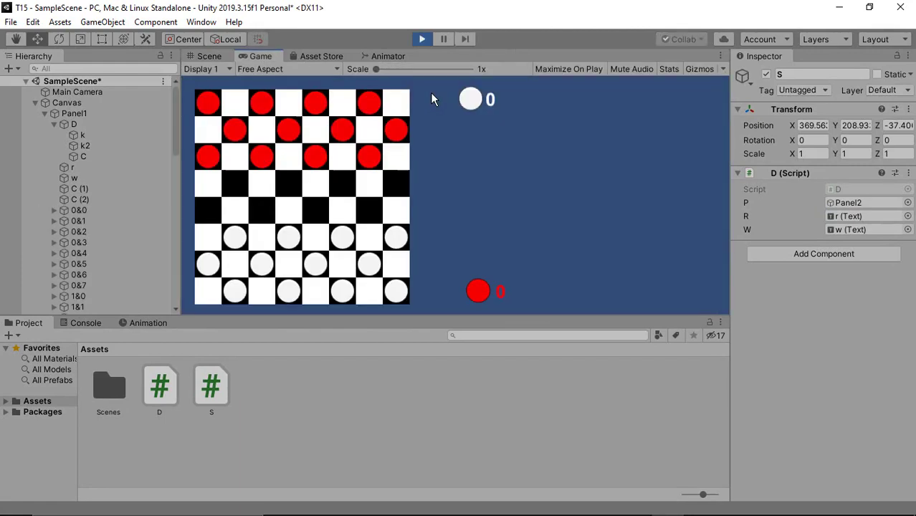
click(289, 236)
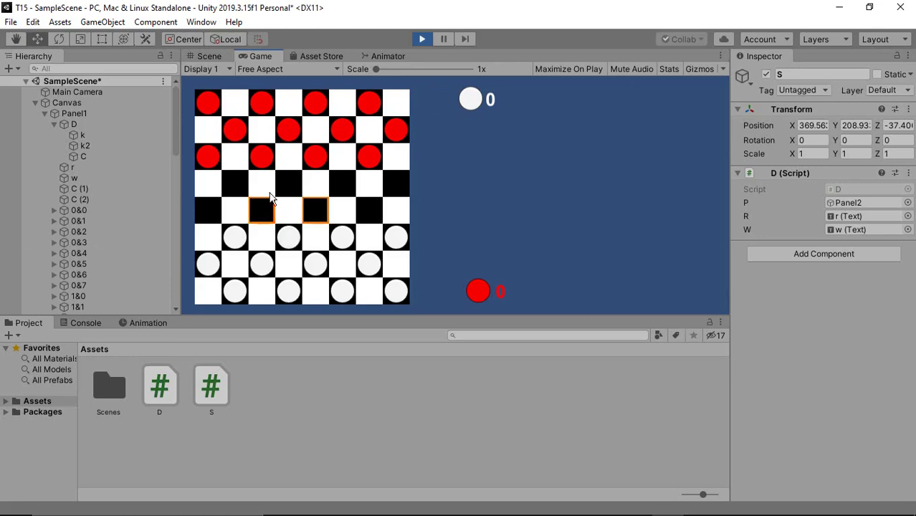
click(421, 39)
Give k2 an On Click event calling D.Kclick on S with D's Rect Transform, then enter Play mode
click(118, 145)
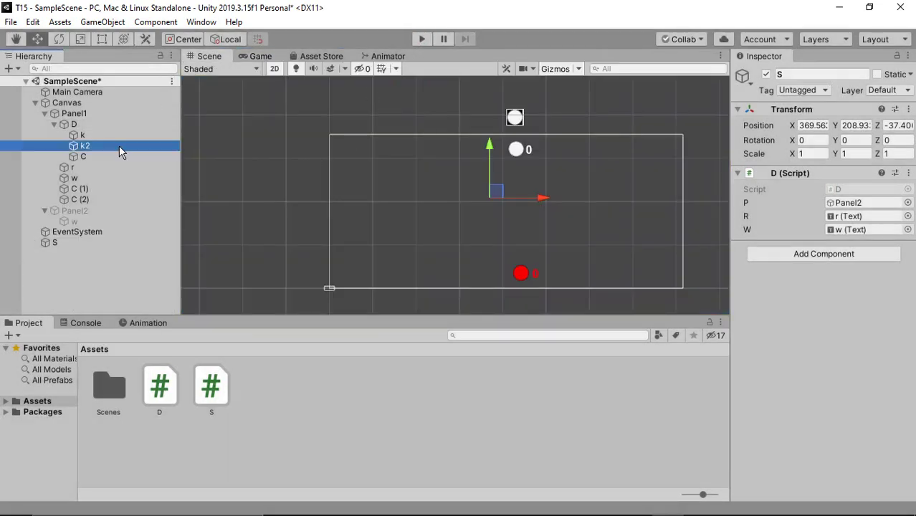
scroll(860, 272, down, 5)
click(872, 294)
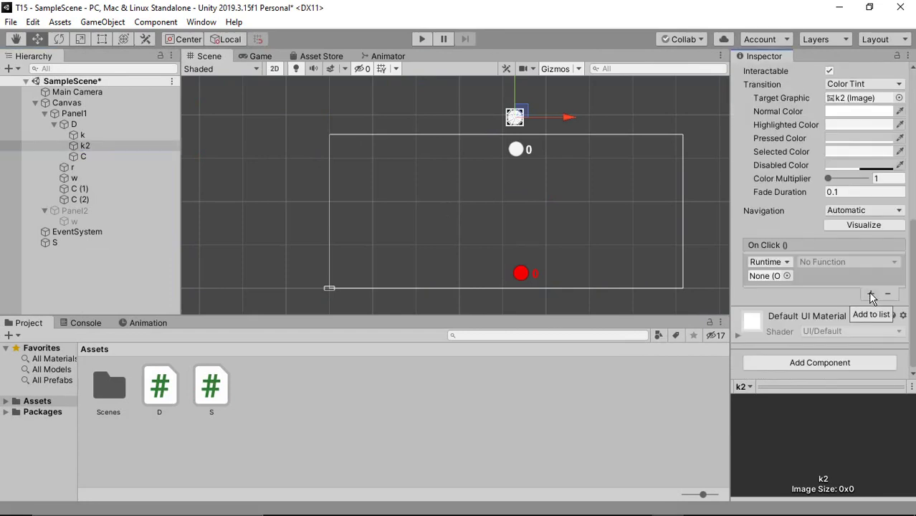
drag(54, 242, 784, 283)
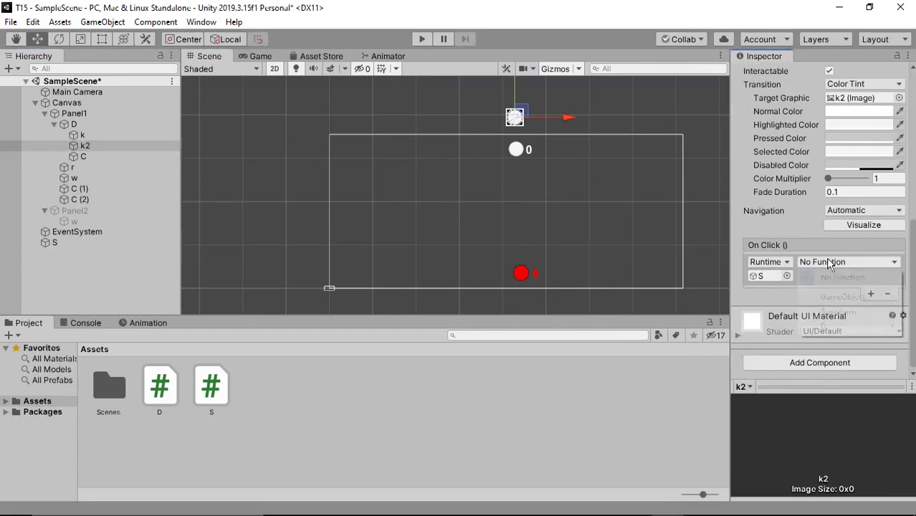
click(846, 262)
mouse_move(852, 326)
click(707, 267)
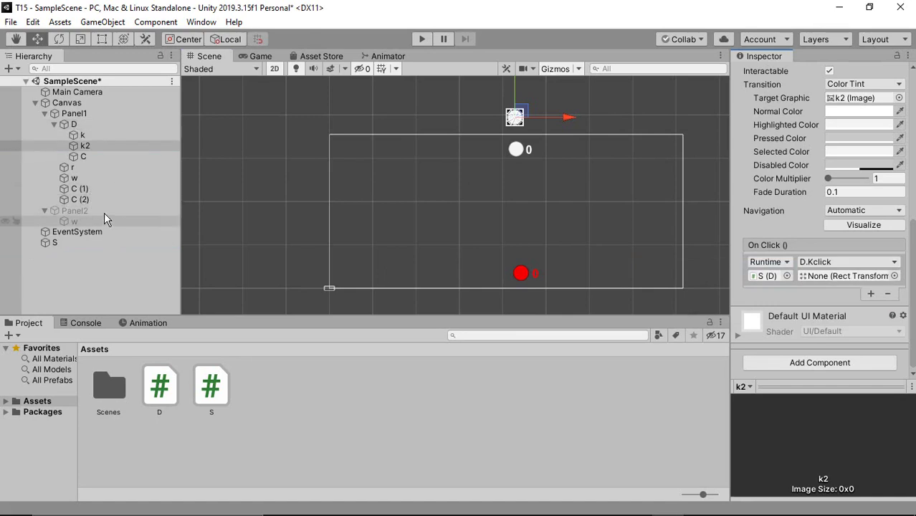
mouse_move(100, 146)
mouse_down()
mouse_move(766, 252)
mouse_move(832, 272)
mouse_up()
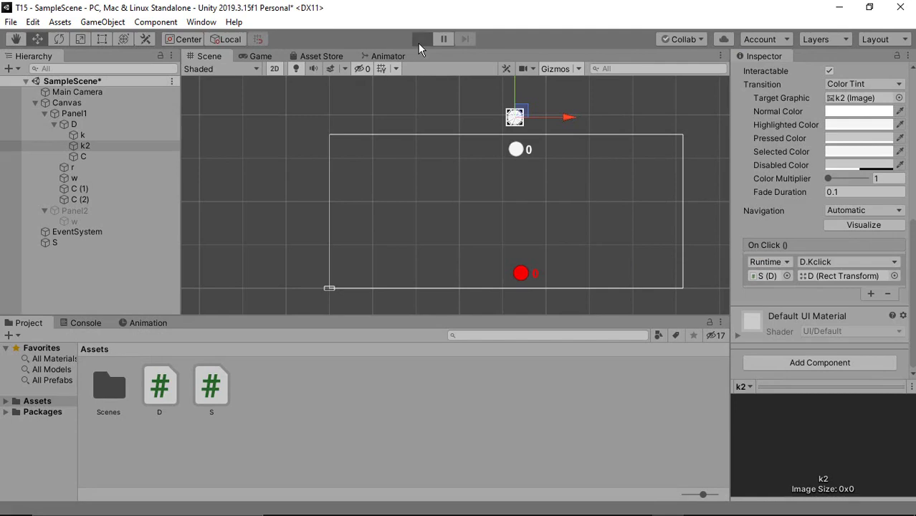
click(417, 43)
Make the opening moves in the Game view, with white jumping two red checkers
click(288, 236)
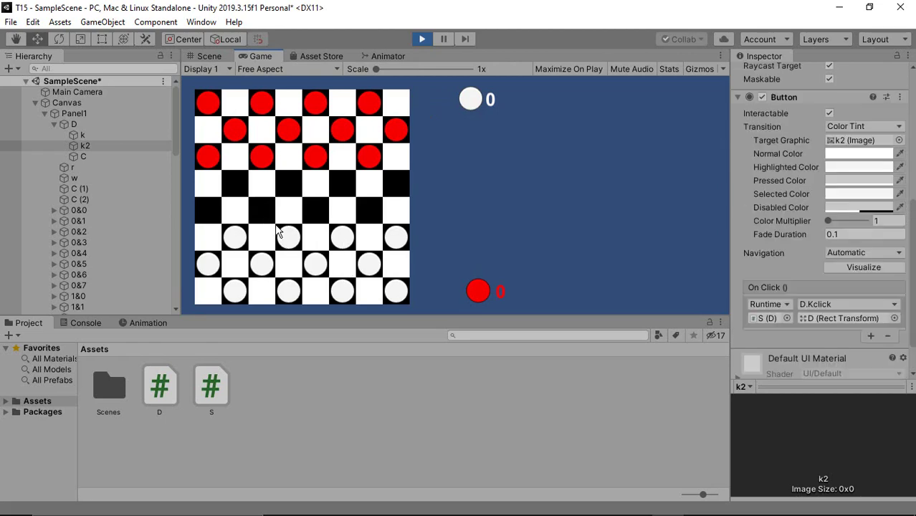
click(262, 209)
click(209, 157)
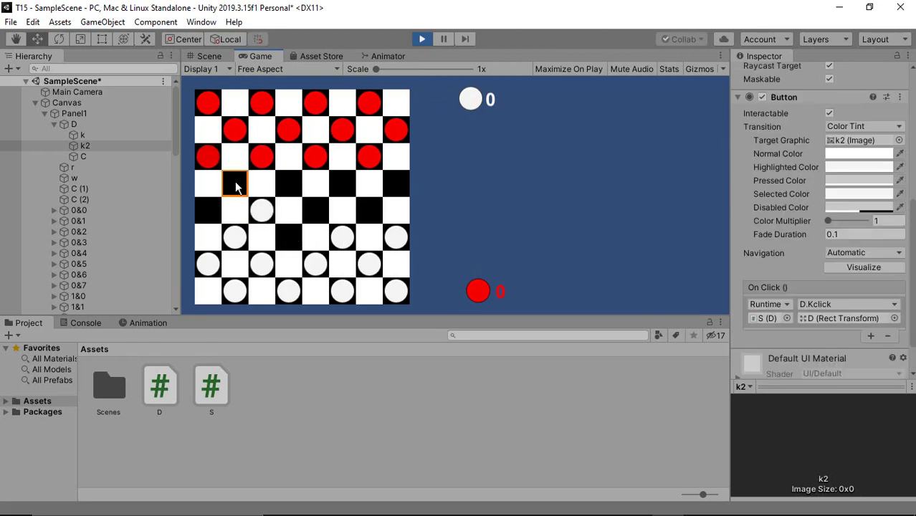
click(237, 183)
click(262, 207)
click(210, 157)
click(262, 157)
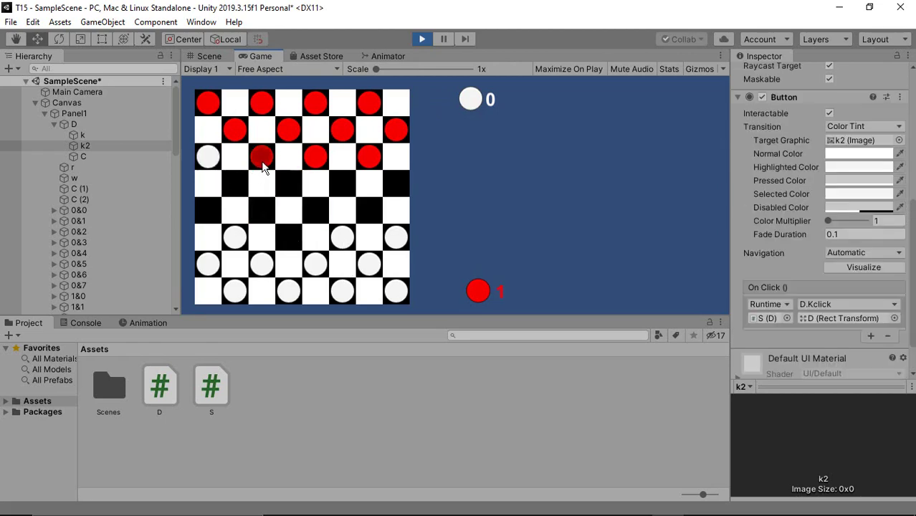
click(288, 185)
click(316, 263)
click(286, 238)
click(278, 186)
click(264, 206)
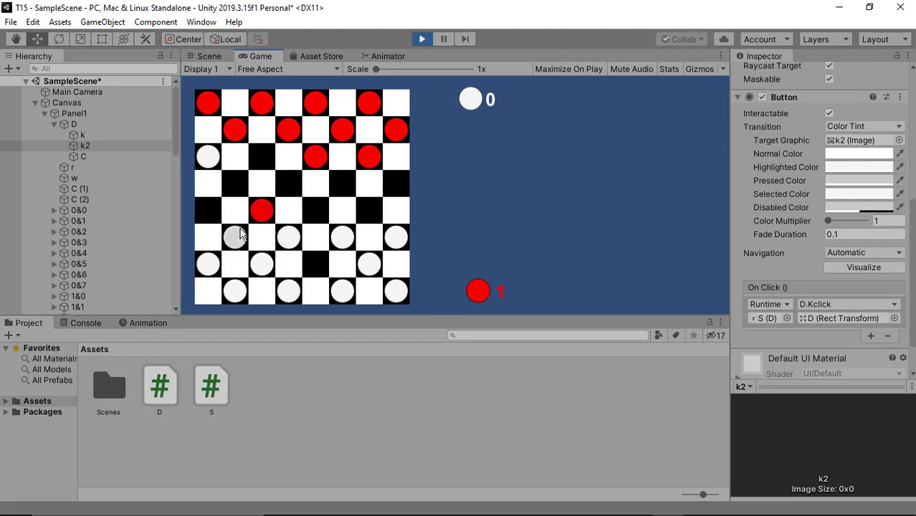
click(237, 237)
click(290, 181)
Trade captures between red and white, then advance several checkers on both sides
click(296, 182)
click(262, 210)
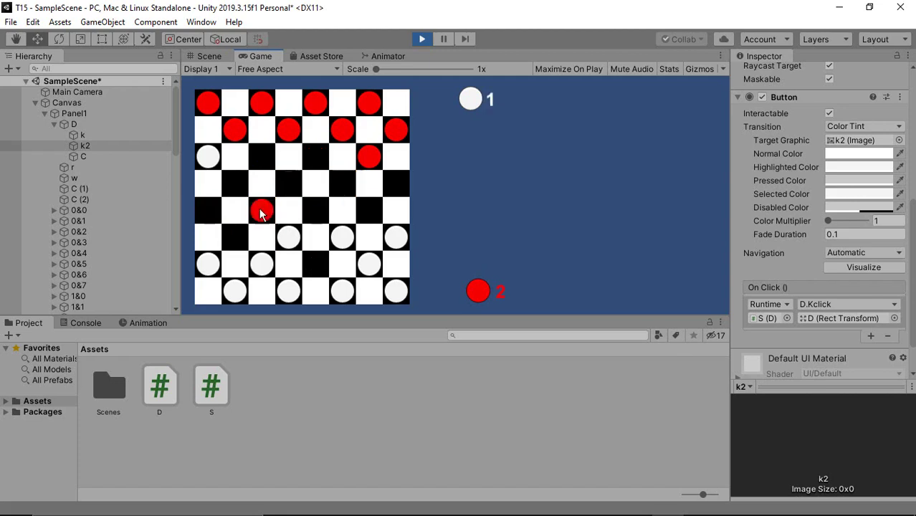
click(287, 230)
click(236, 180)
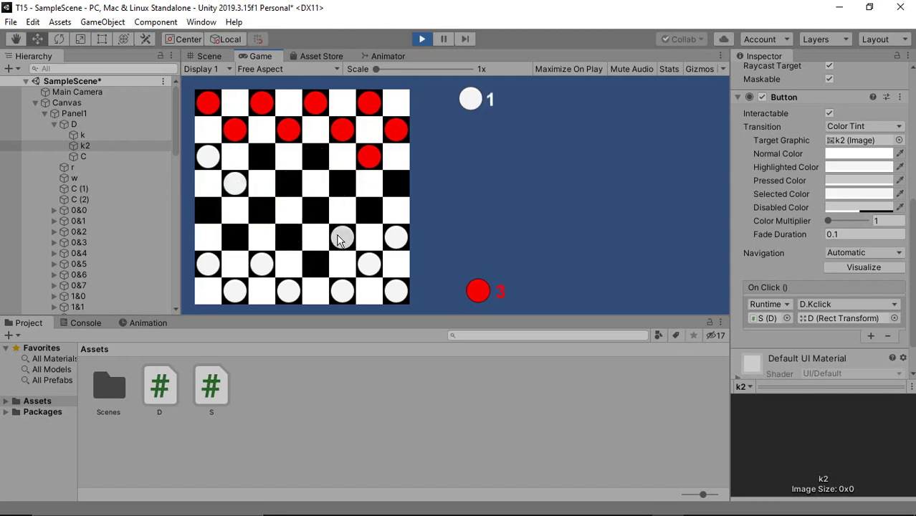
click(262, 263)
click(363, 164)
click(337, 181)
click(261, 261)
click(287, 237)
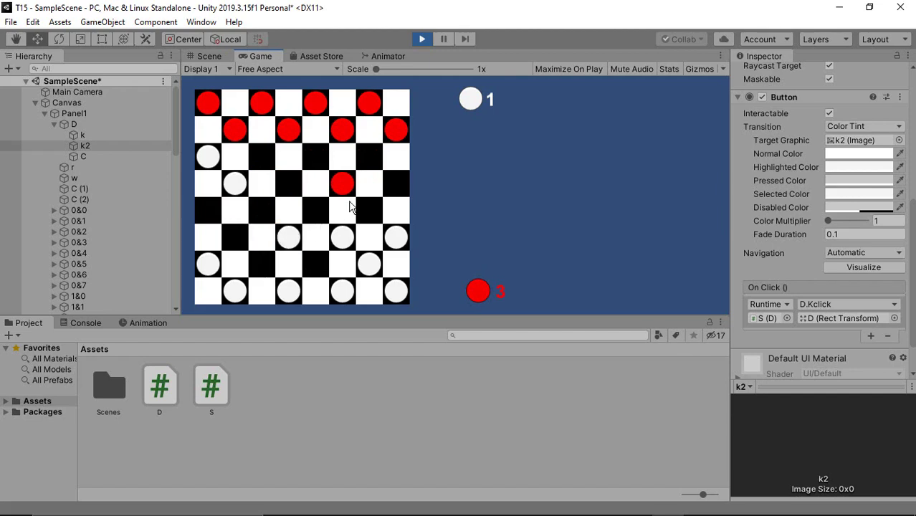
click(287, 140)
click(318, 158)
click(219, 266)
click(235, 238)
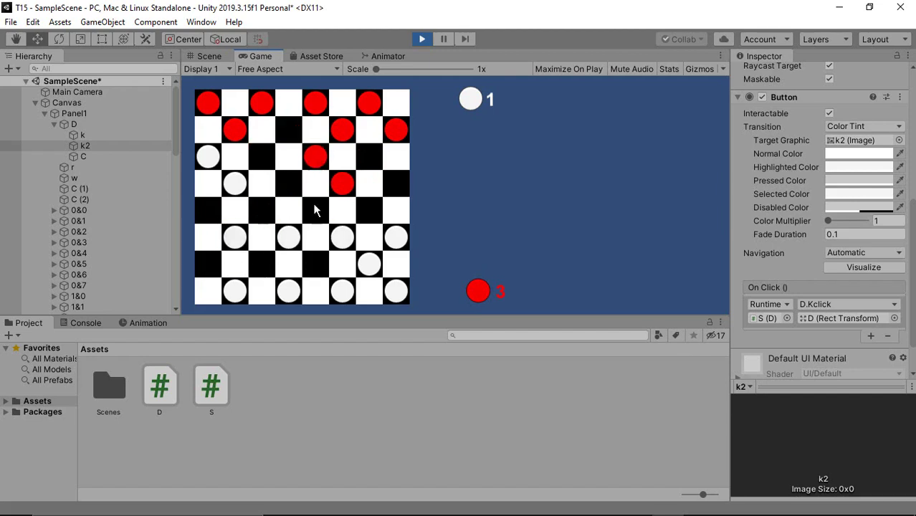
Keep exchanging captures until the counters read white 2 and red 6
click(342, 188)
click(316, 213)
click(291, 239)
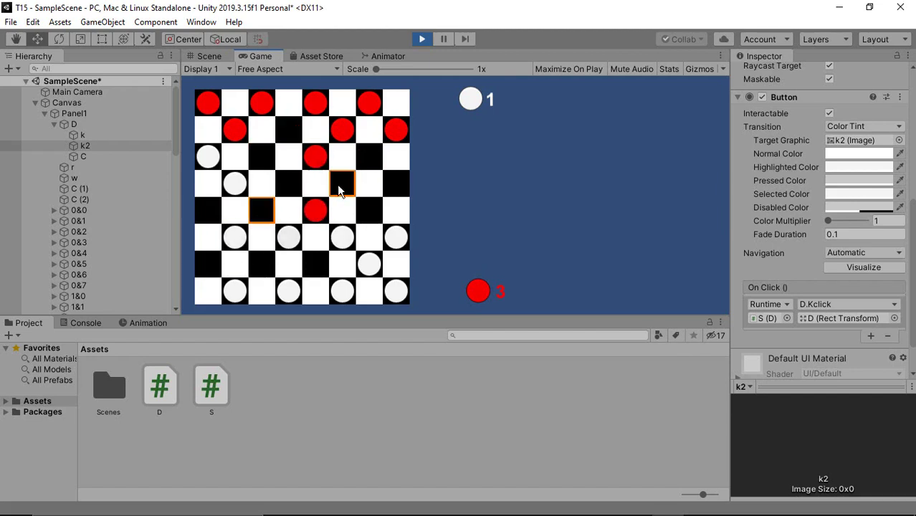
click(341, 184)
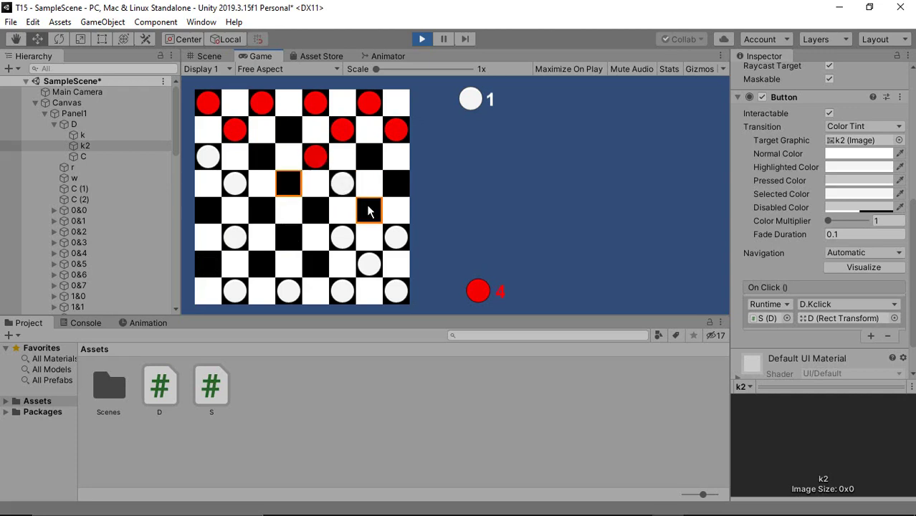
click(370, 210)
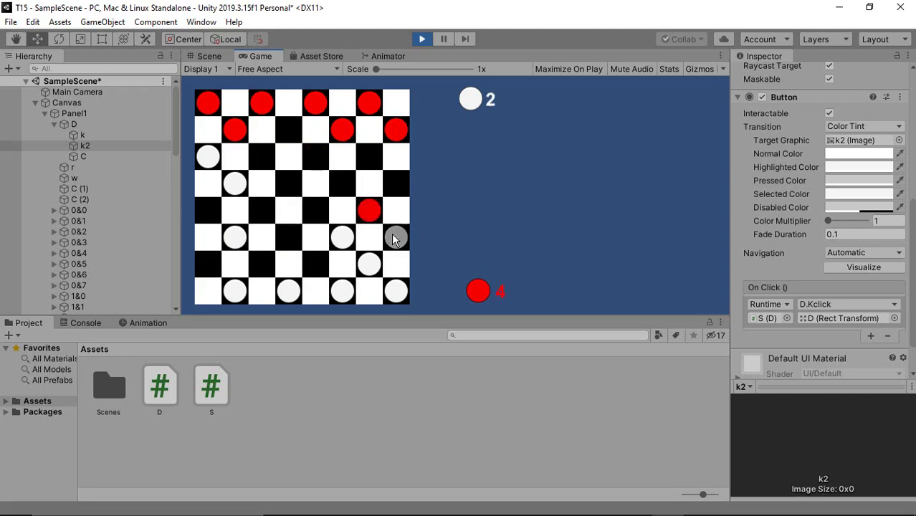
click(342, 184)
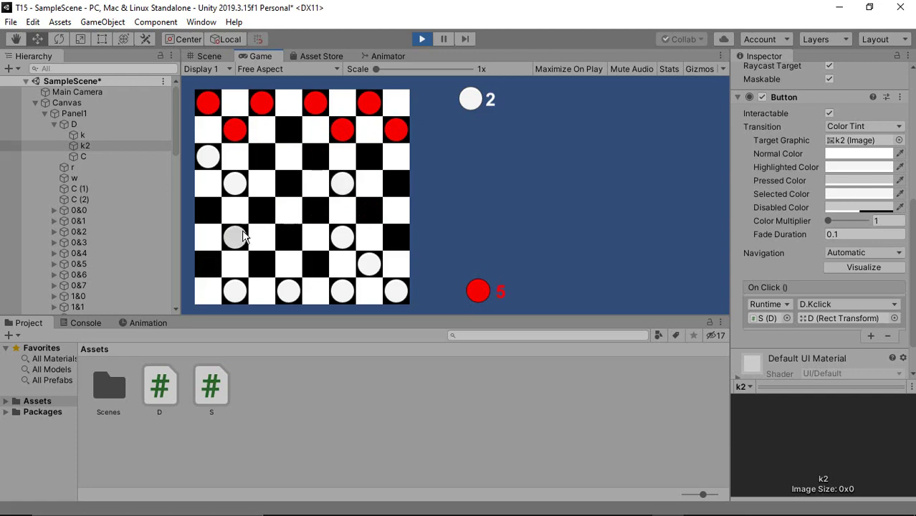
click(349, 135)
click(317, 155)
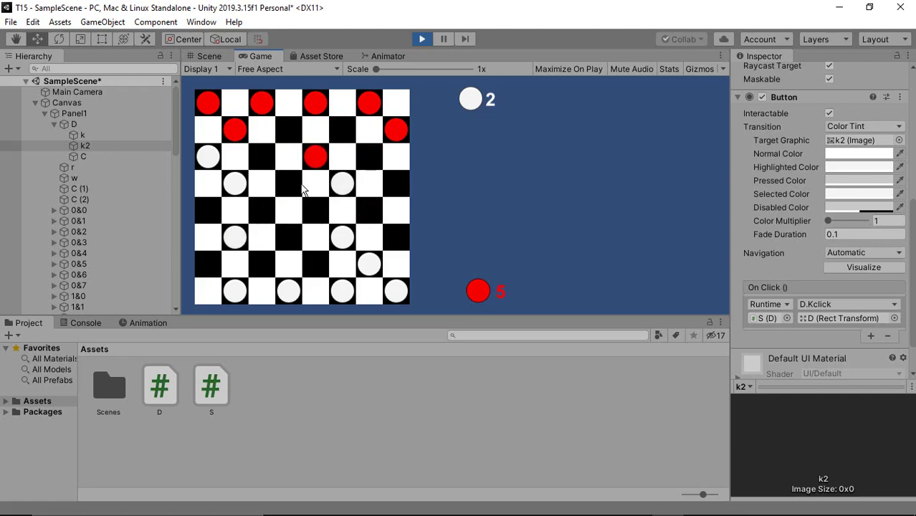
click(342, 183)
click(288, 129)
Trade capture jumps between red and white checkers, then advance a white piece one square
click(312, 117)
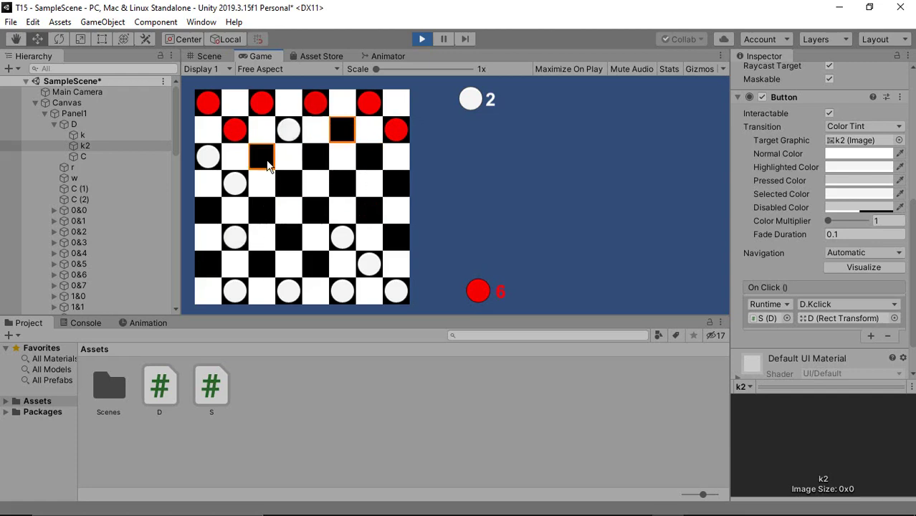
click(265, 152)
click(237, 181)
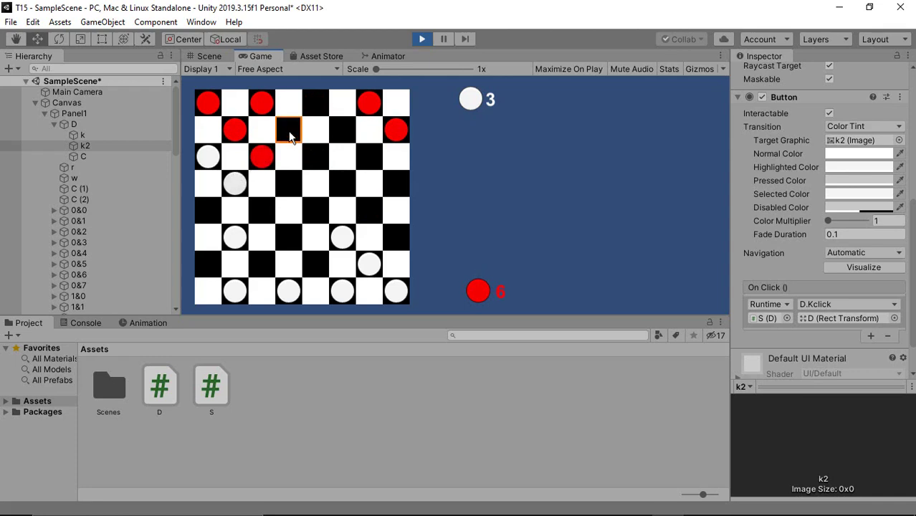
click(288, 130)
click(263, 111)
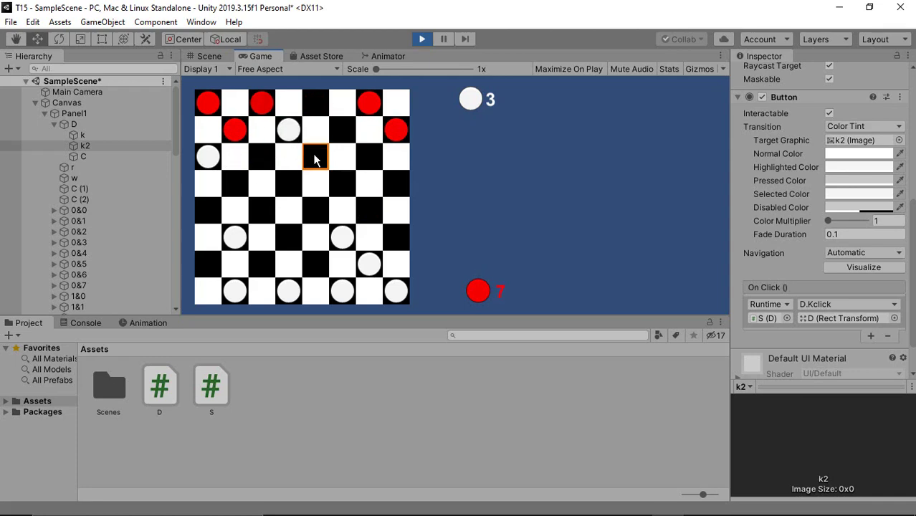
click(315, 157)
click(233, 233)
click(263, 206)
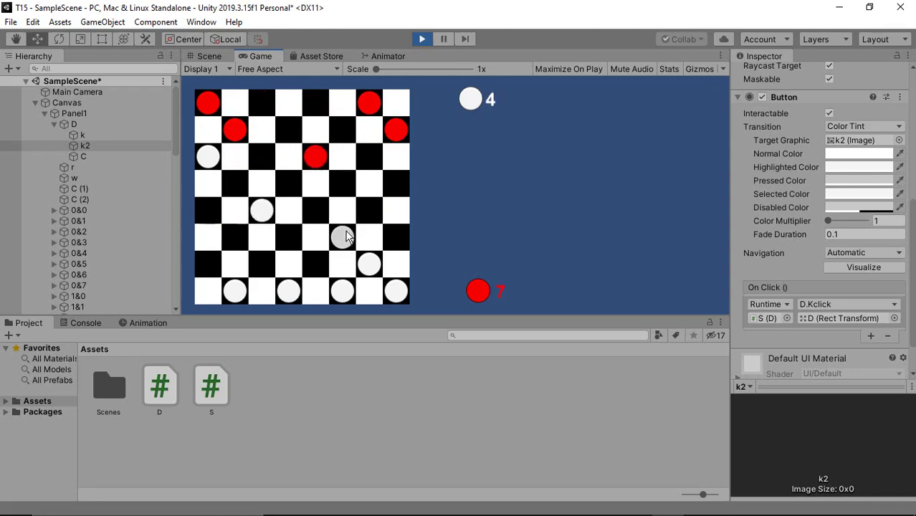
Advance red checkers diagonally while white jumps and captures two of them
click(316, 158)
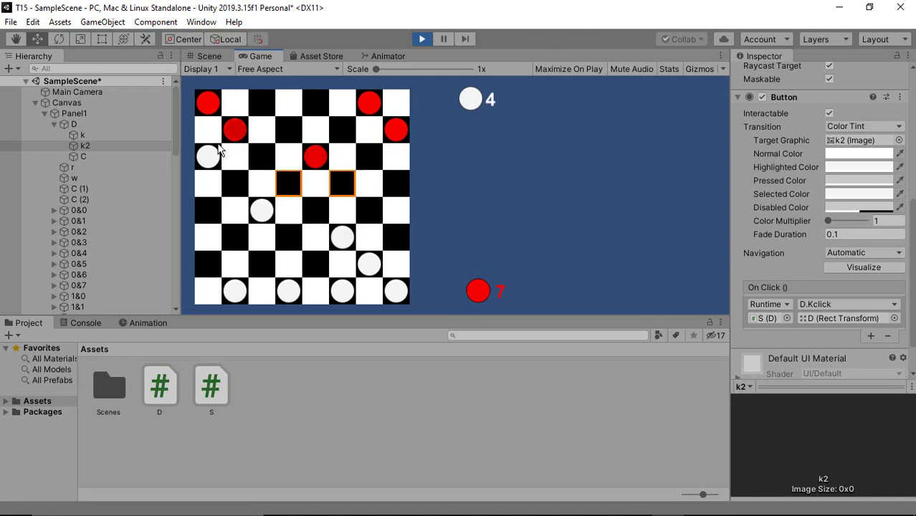
click(213, 157)
click(395, 139)
click(371, 156)
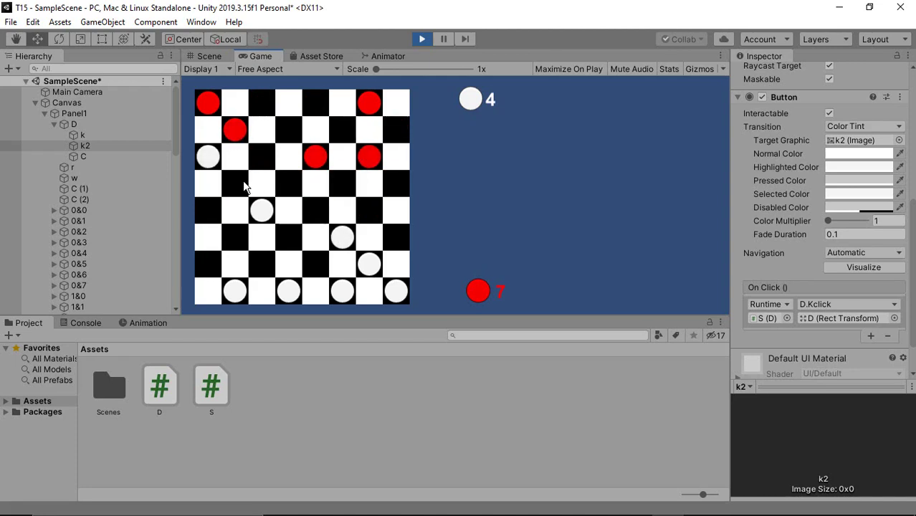
click(208, 155)
click(261, 104)
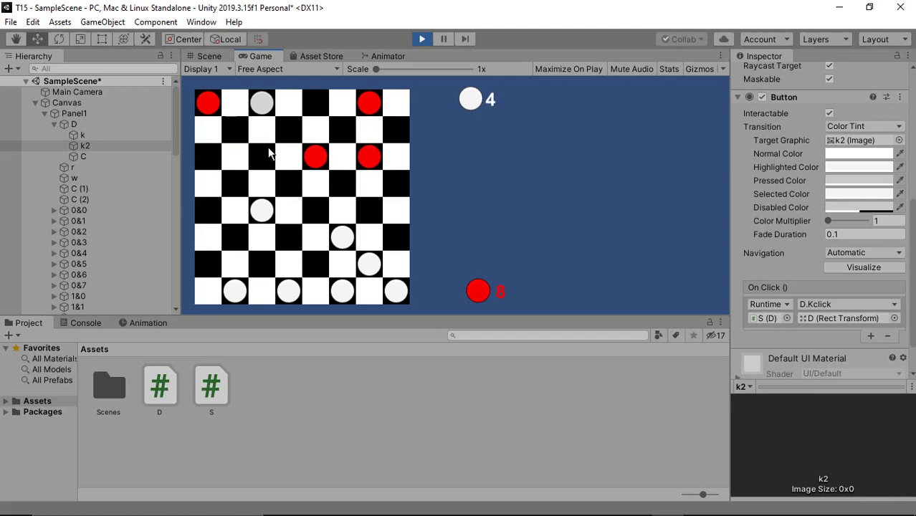
click(316, 162)
click(288, 186)
click(261, 210)
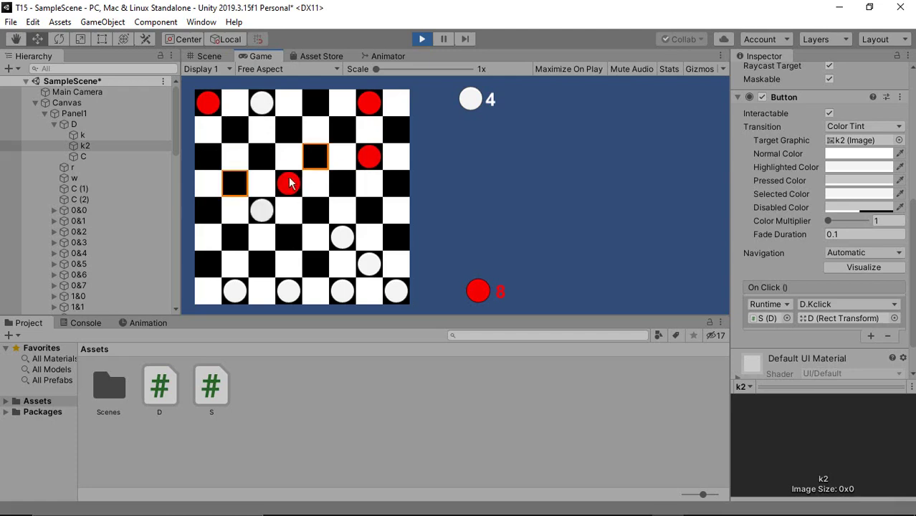
click(315, 158)
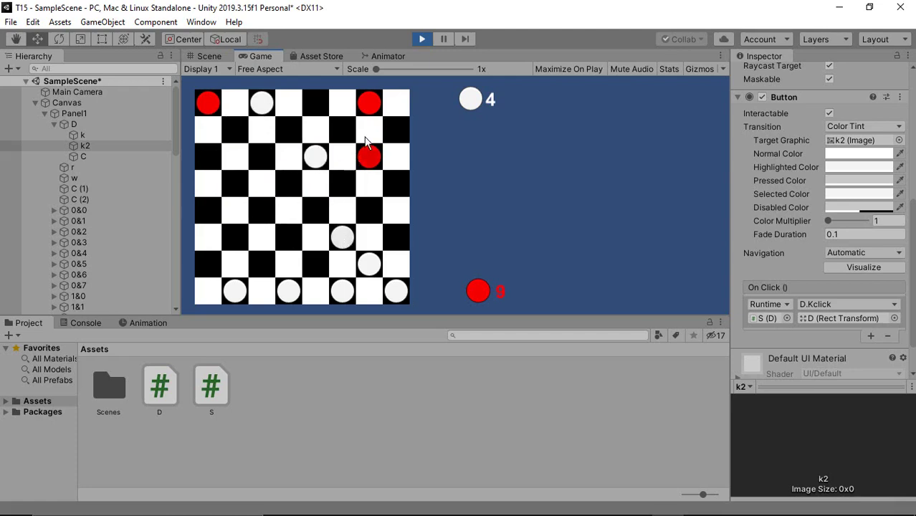
Keep alternating turns, with white capturing two more red checkers and advancing a back-row piece
click(367, 109)
click(342, 133)
click(319, 158)
click(366, 104)
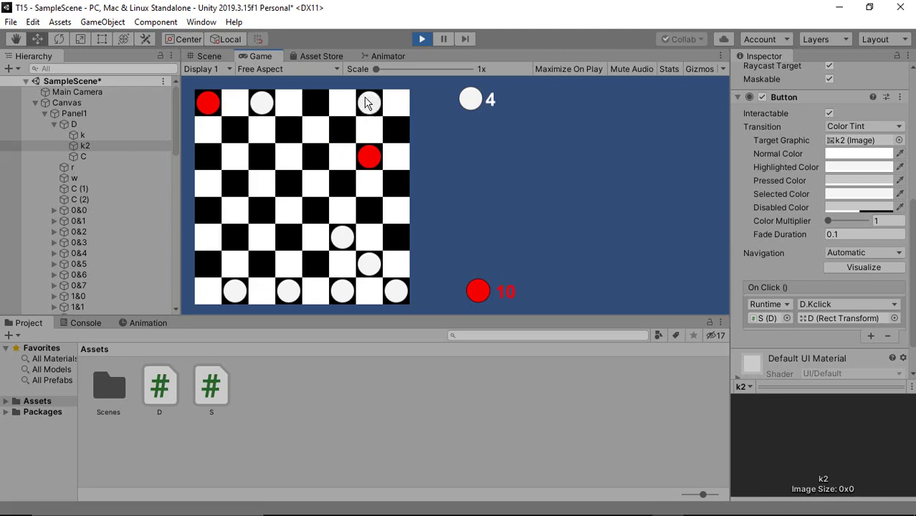
click(368, 158)
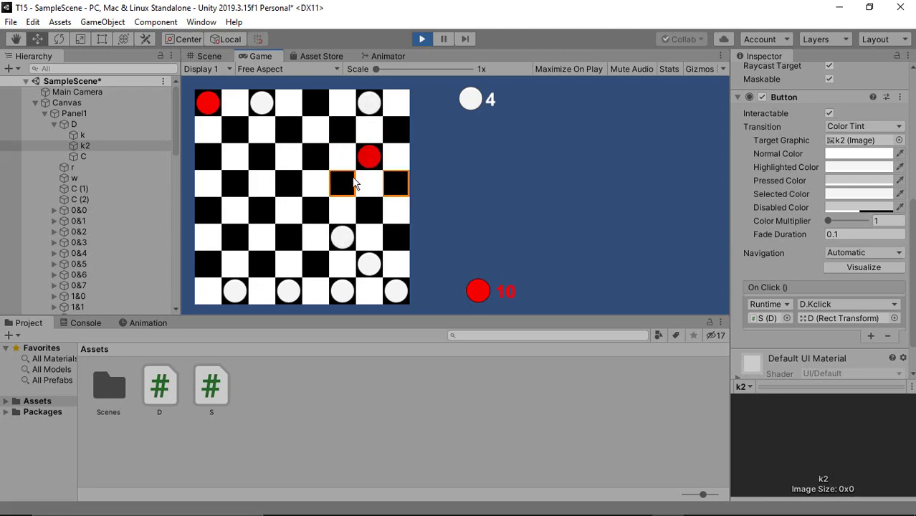
click(341, 184)
click(235, 290)
click(261, 263)
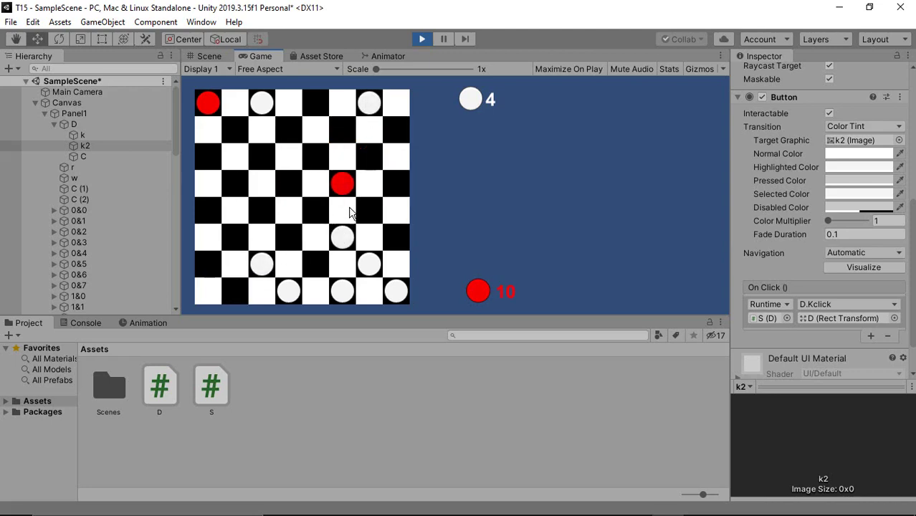
click(341, 184)
click(316, 209)
click(342, 237)
click(288, 183)
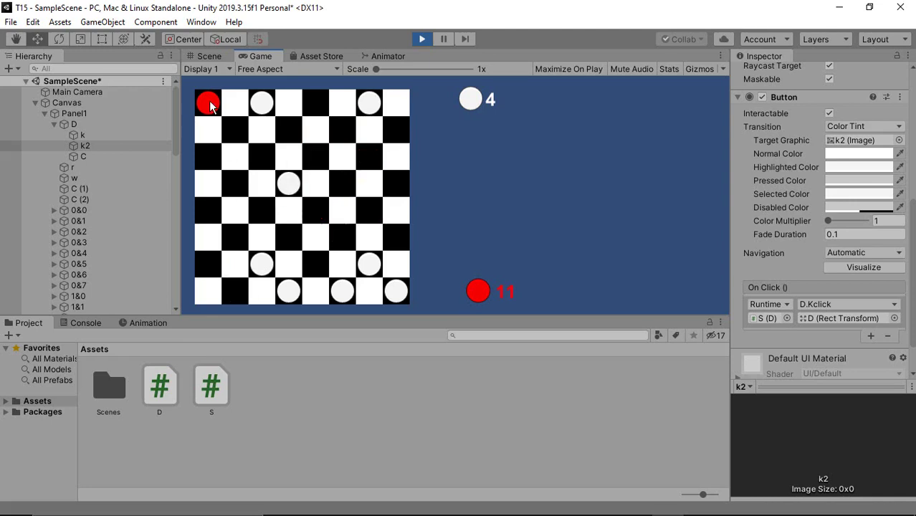
Capture the last red checker with white, bringing up the 'You win white' panel (red 12, white 4)
click(209, 102)
click(235, 129)
click(262, 263)
click(235, 237)
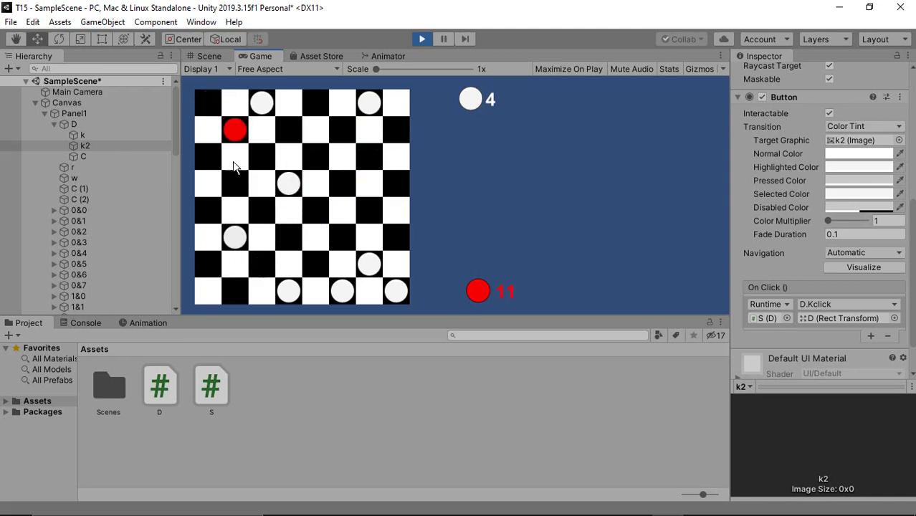
click(235, 129)
click(262, 157)
click(286, 180)
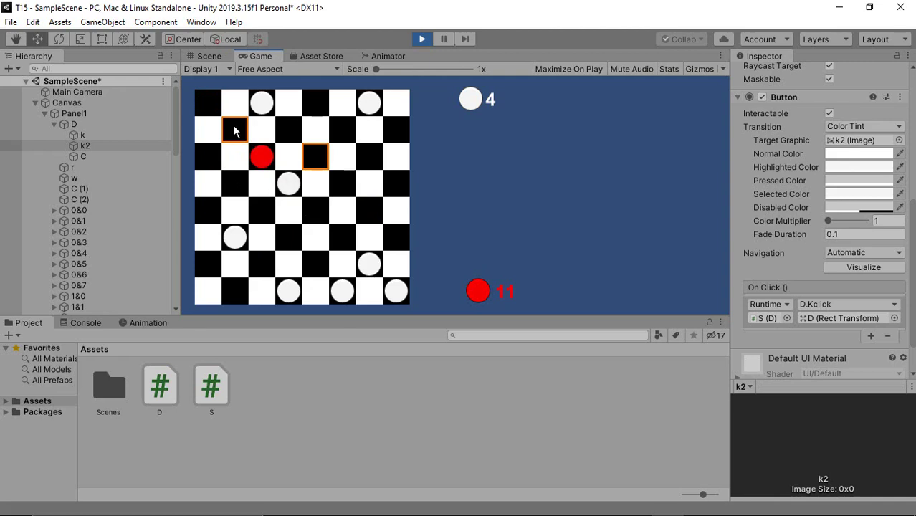
click(235, 129)
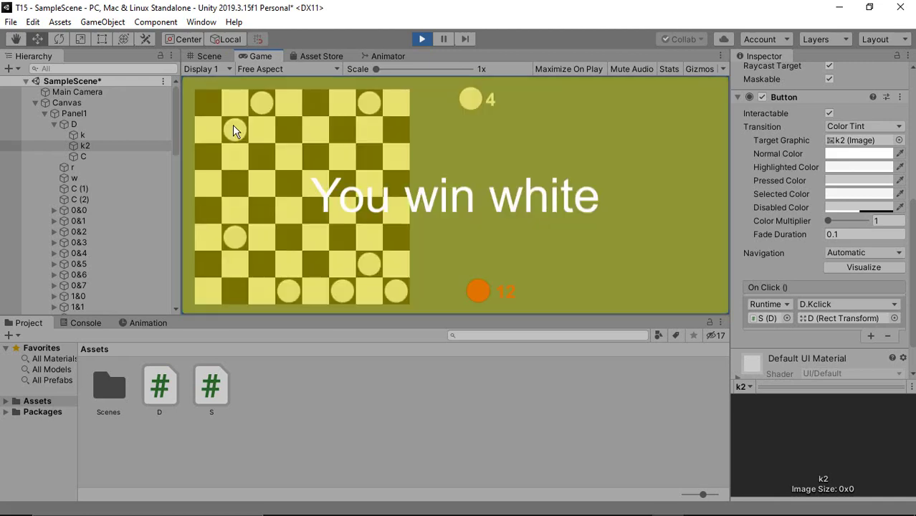